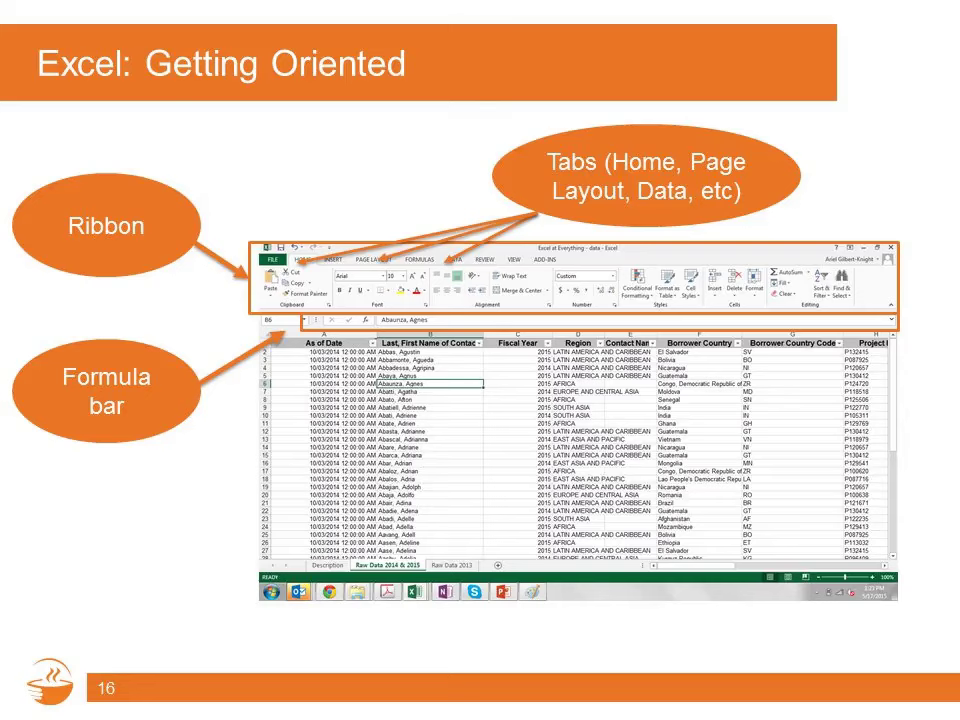
Step: Advance the slideshow from slide 16 to slide 19, Customize Quick Access Toolbar
{"action": "key", "text": "Right"}
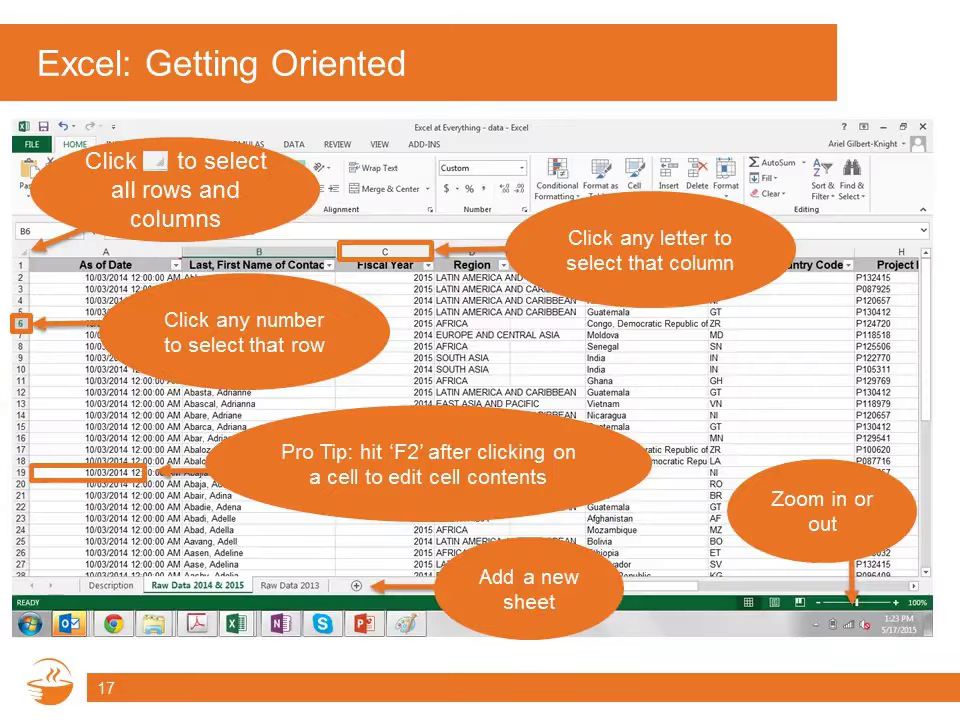
{"action": "key", "text": "Right"}
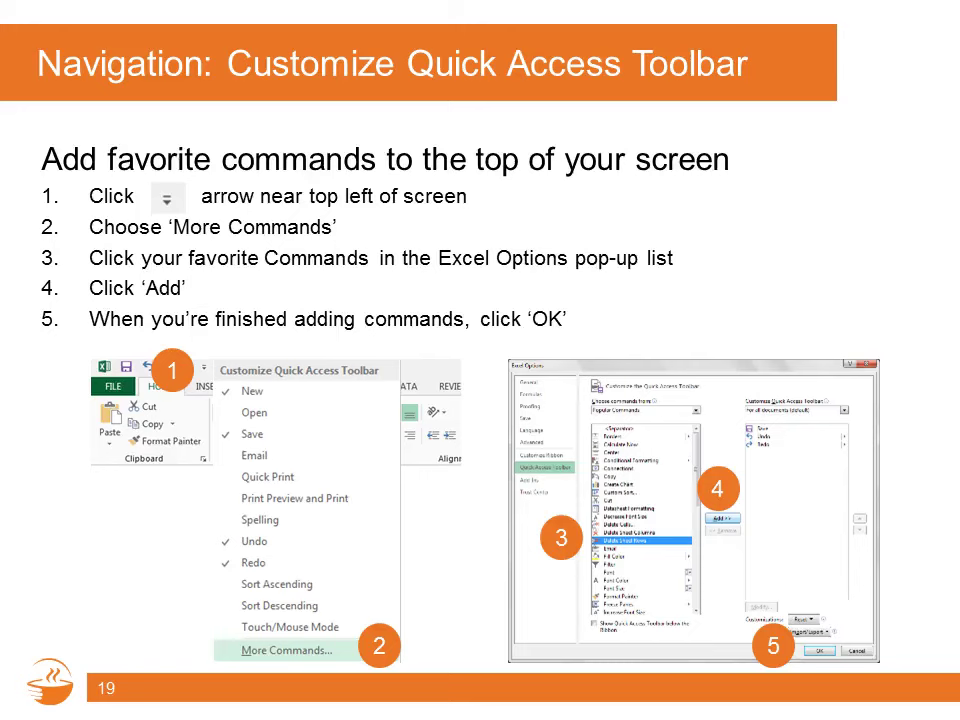
Step: Advance to slide 20, "Navigation: The 'Alt' Key is Your Friend"
{"action": "key", "text": "Right"}
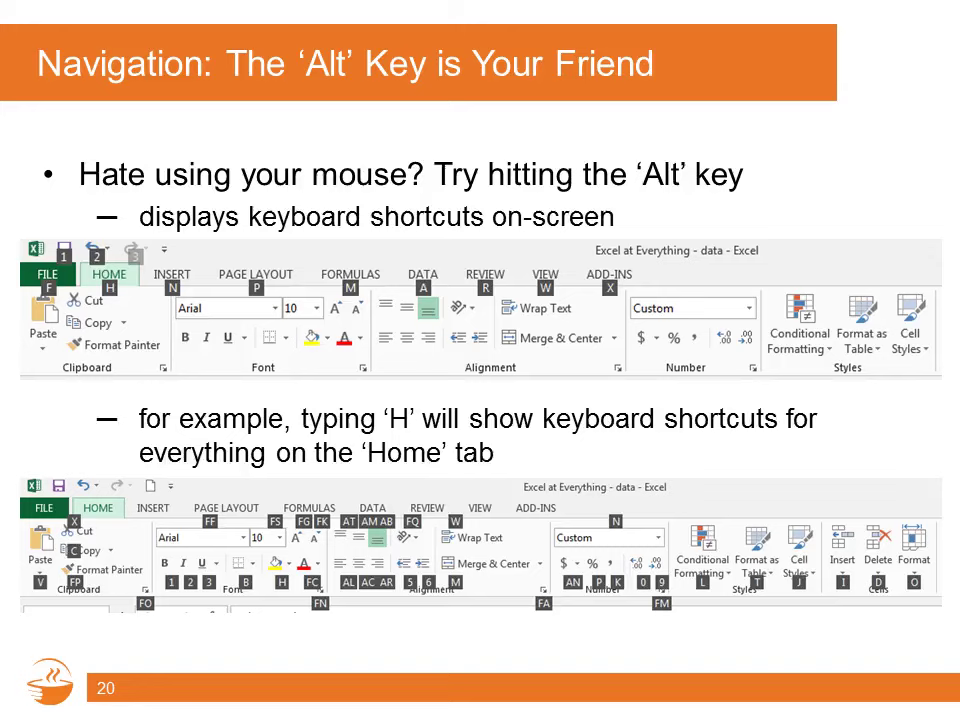
Step: Advance the slideshow to slide 22, "Friends Don't Let Friends Scroll"
{"action": "key", "text": "Right"}
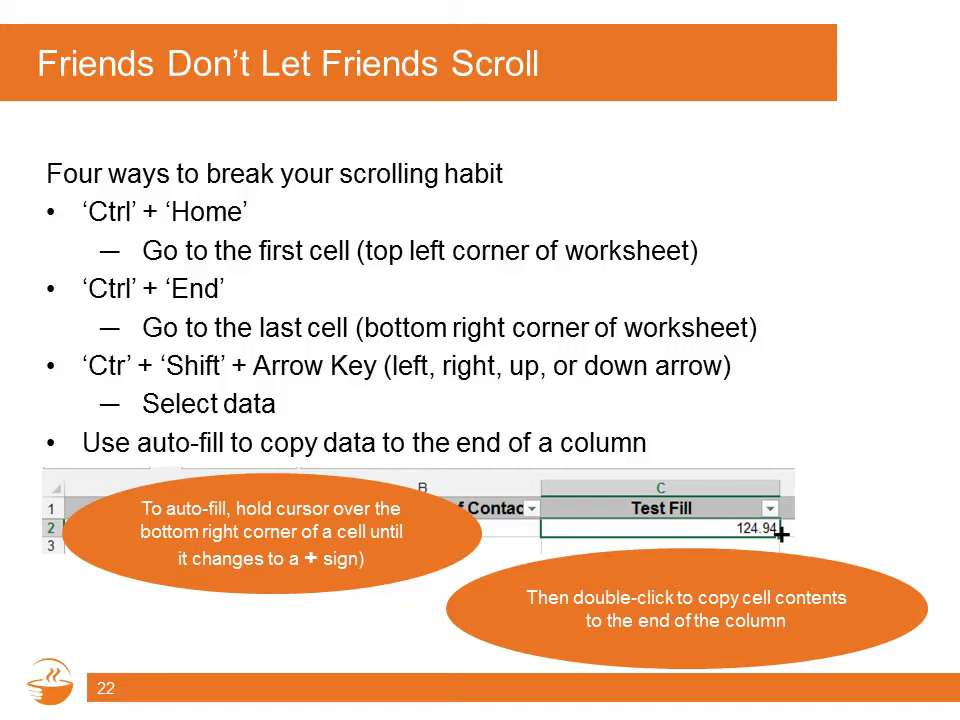
Step: Advance to slide 25, "Pro Tips for Copying Data to the End of a Column"
{"action": "key", "text": "Right"}
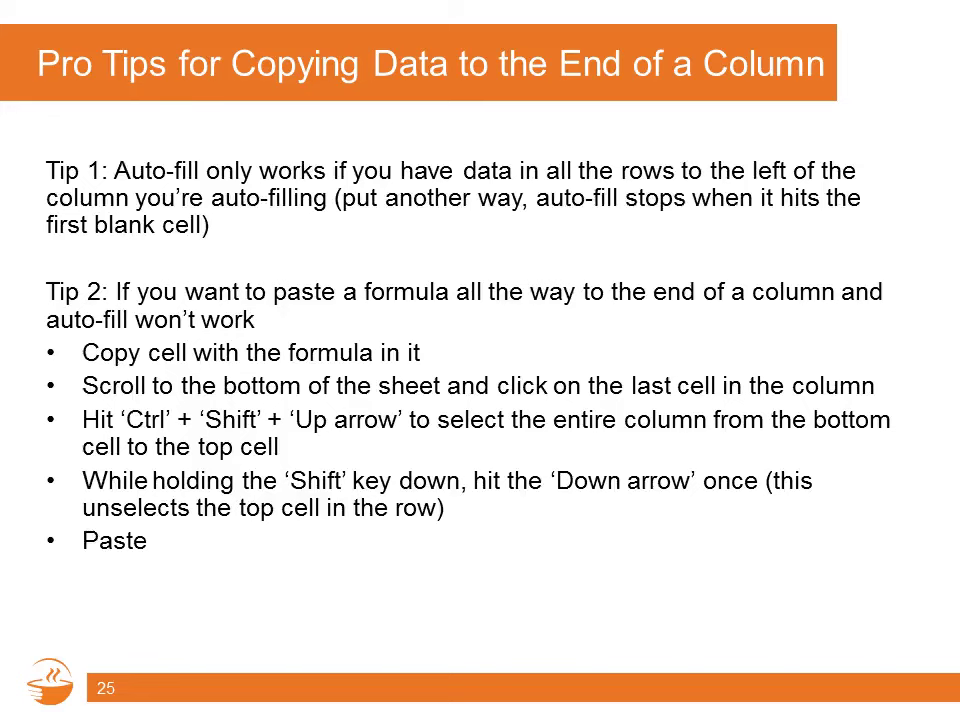
Step: Switch from the slideshow to Excel's Raw Data 2014 & 2015 sheet with Alt+Tab
{"action": "key", "text": "alt+Tab"}
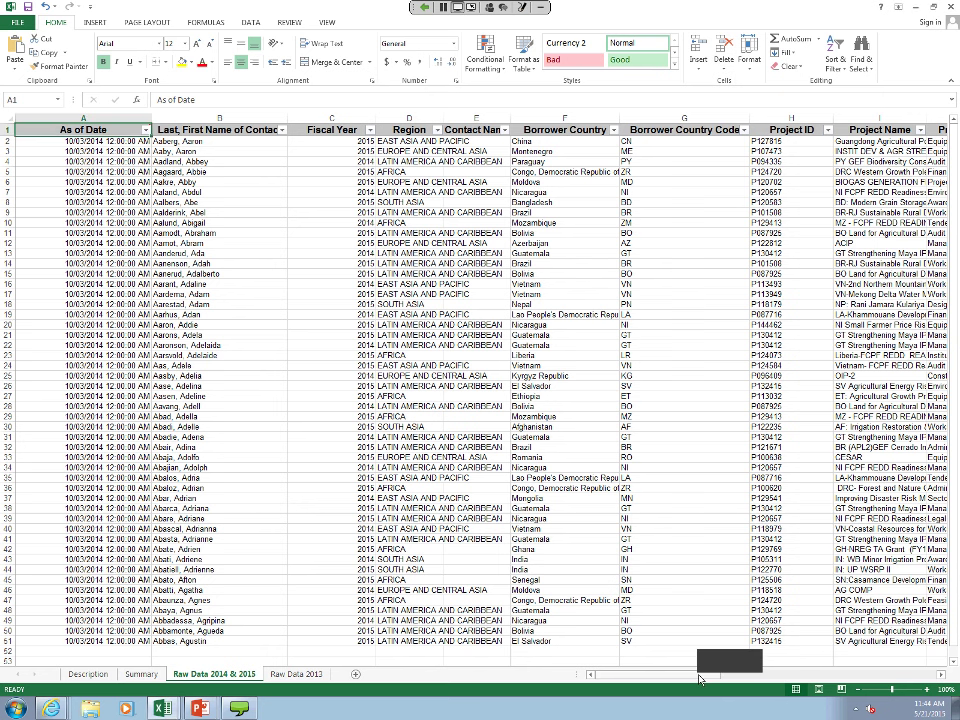
Step: Return to cell A1 and select column B, Last, First Name of Contact
{"action": "left_click_drag", "start_coordinate": [660, 675], "coordinate": [789, 680]}
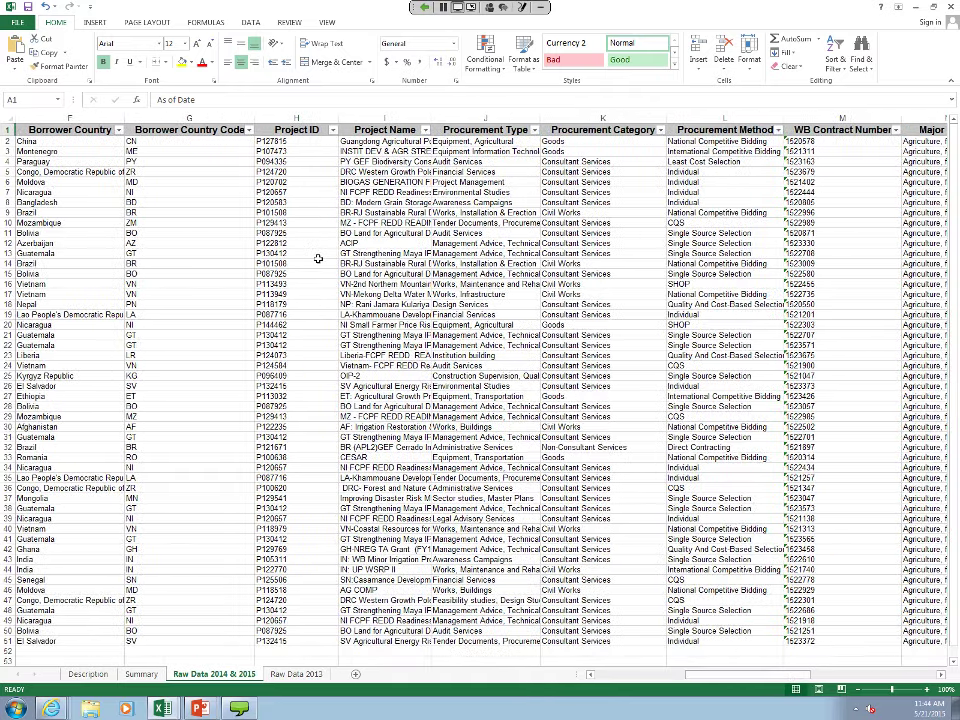
{"action": "key", "text": "ctrl+Home"}
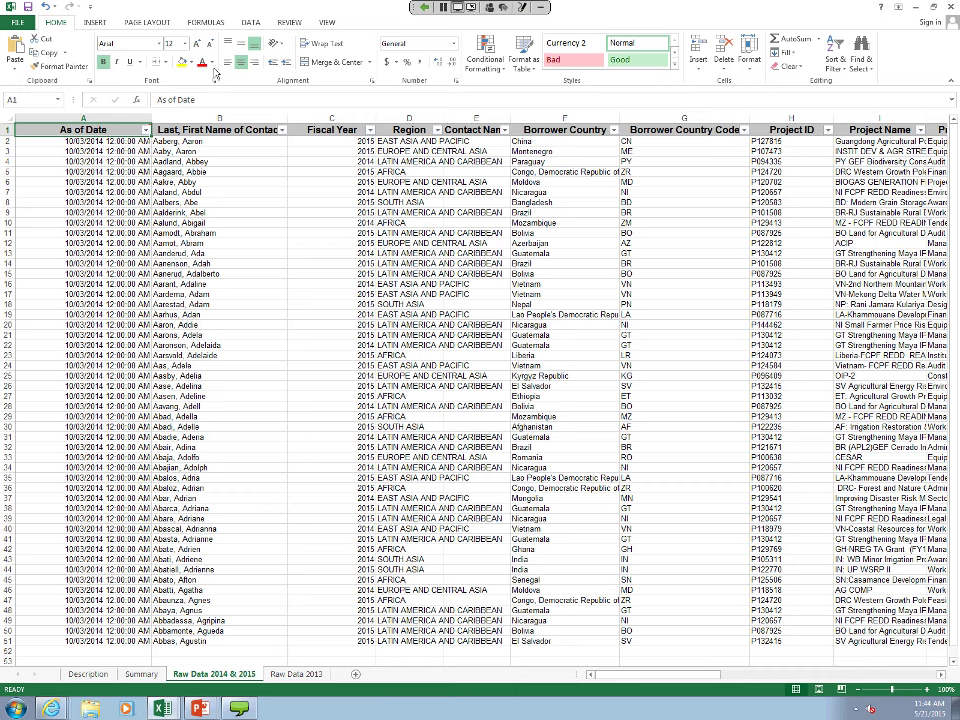
{"action": "left_click", "coordinate": [219, 118]}
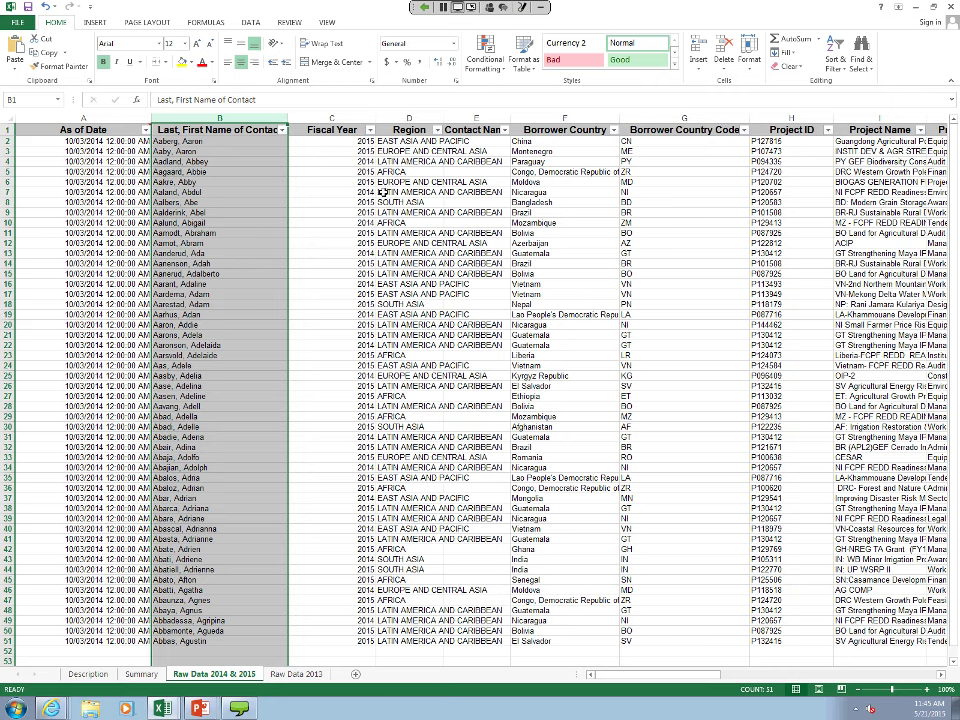
Step: Insert three blank columns C–E before Fiscal Year, then reselect contact column B
{"action": "left_click_drag", "start_coordinate": [287, 145], "coordinate": [382, 192]}
{"action": "left_click", "coordinate": [353, 118]}
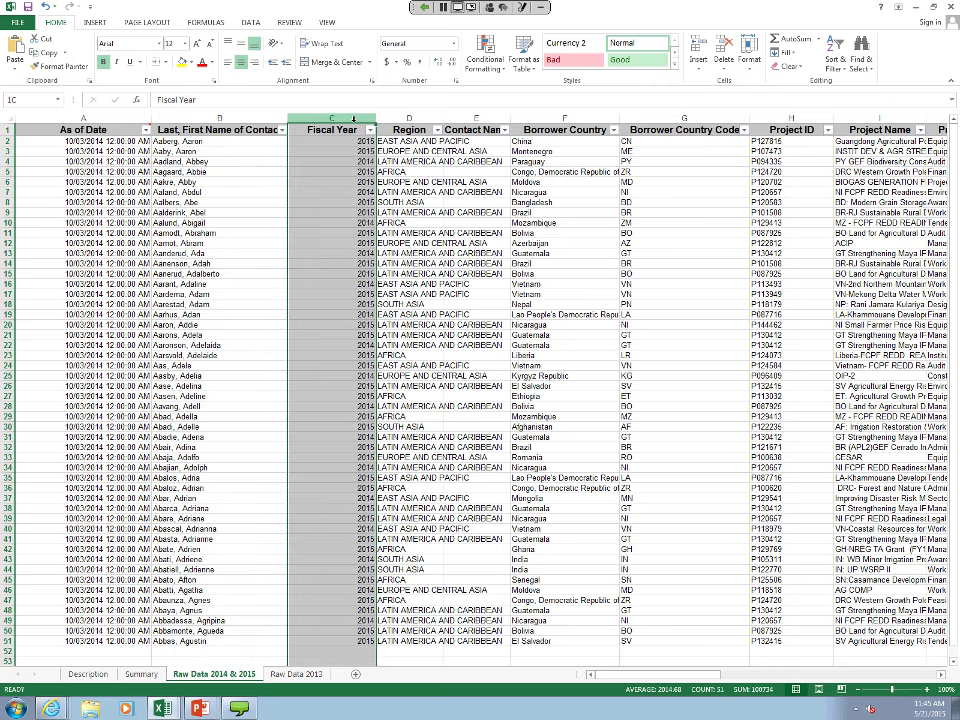
{"action": "left_click_drag", "start_coordinate": [353, 118], "coordinate": [449, 117]}
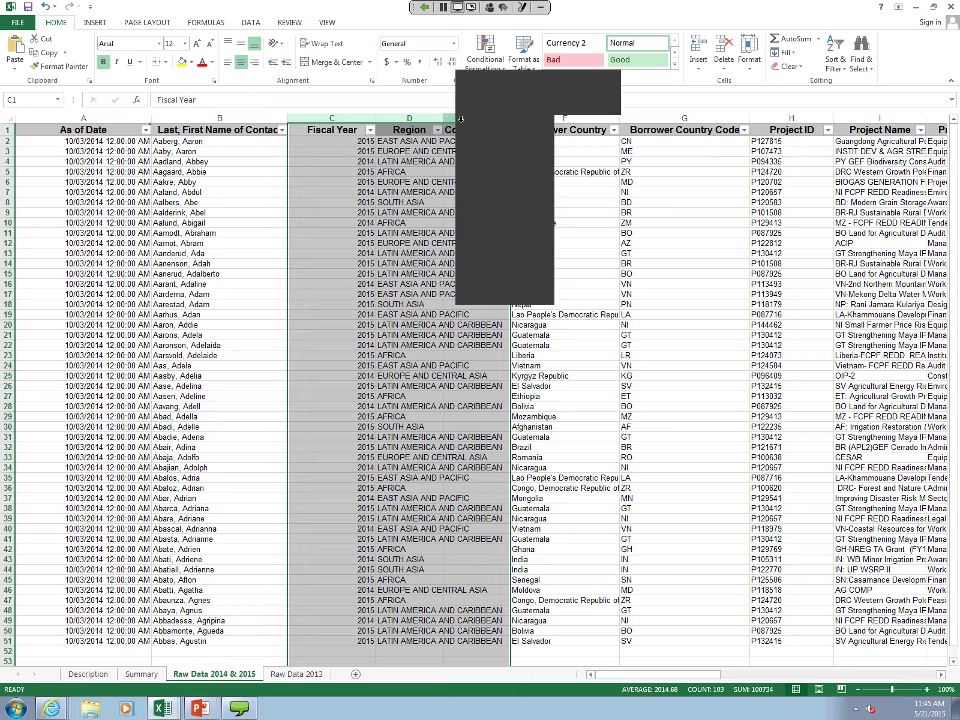
{"action": "right_click", "coordinate": [463, 118]}
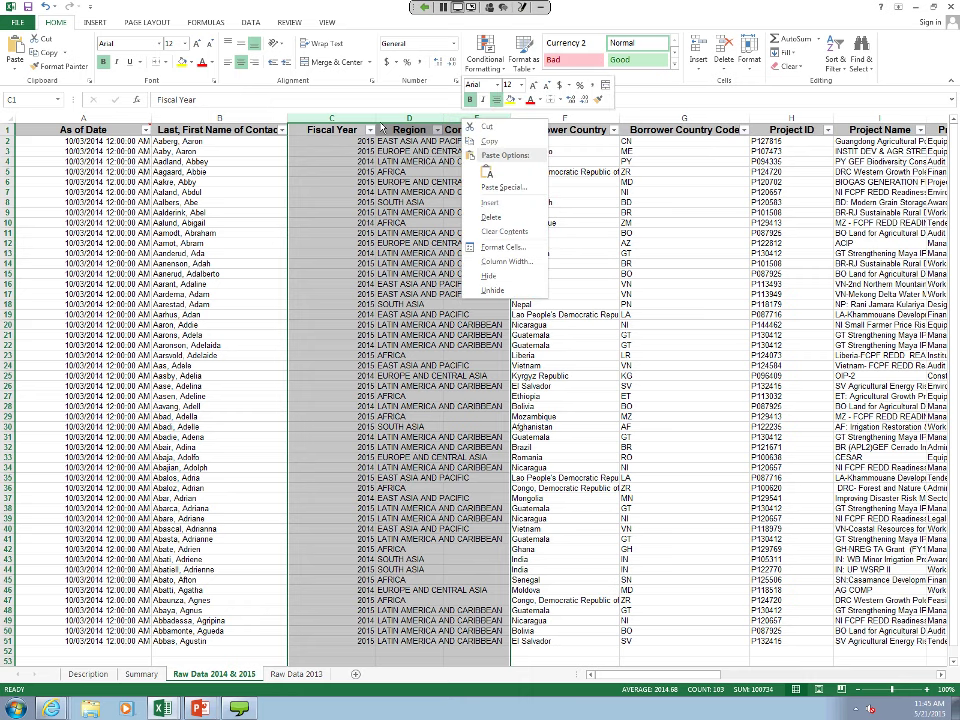
{"action": "left_click", "coordinate": [490, 202]}
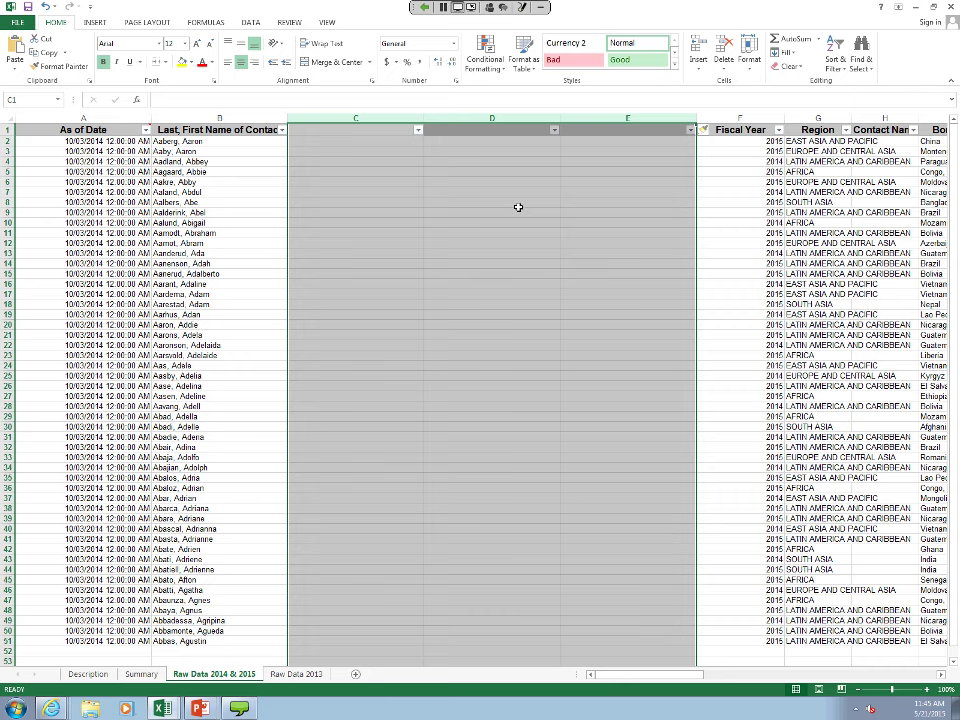
{"action": "left_click", "coordinate": [386, 275]}
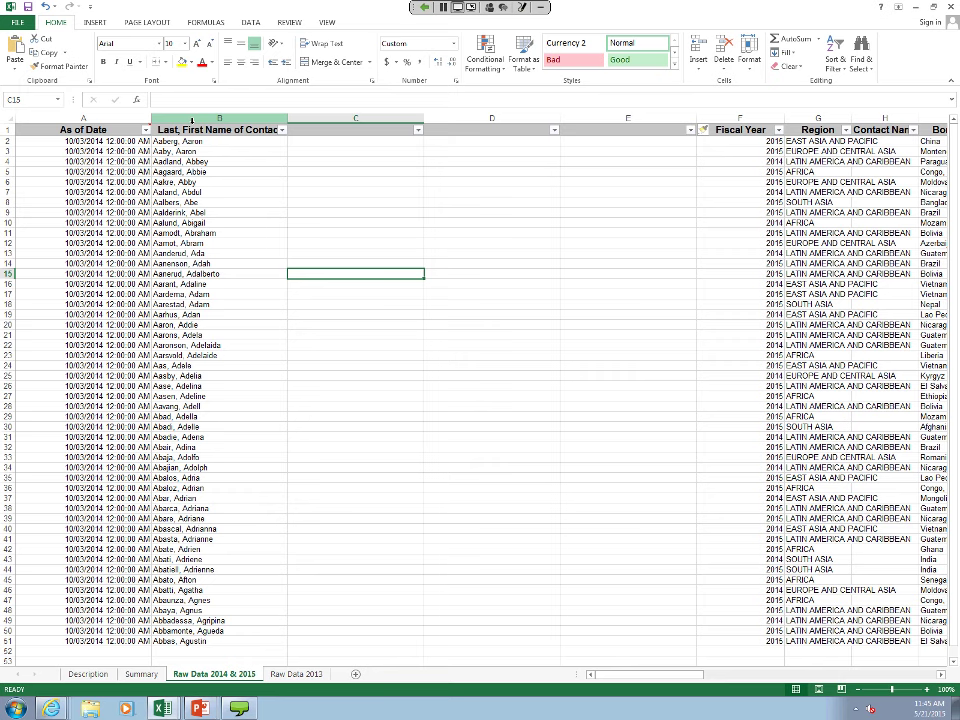
{"action": "left_click", "coordinate": [220, 119]}
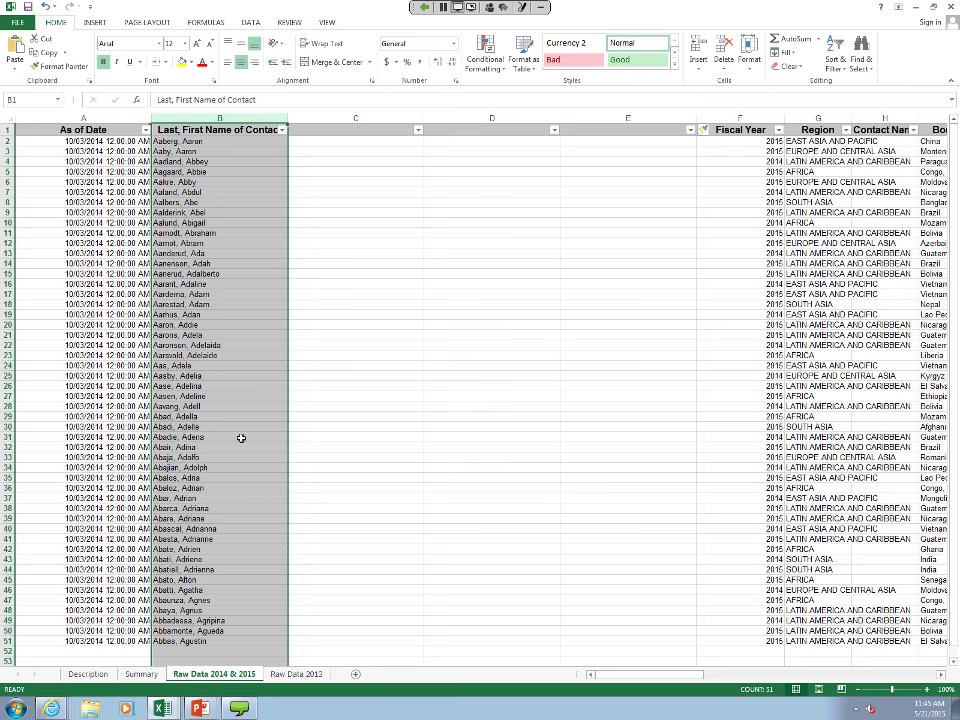
Step: Launch the Text to Columns wizard from the Data tab for column B
{"action": "left_click", "coordinate": [251, 23]}
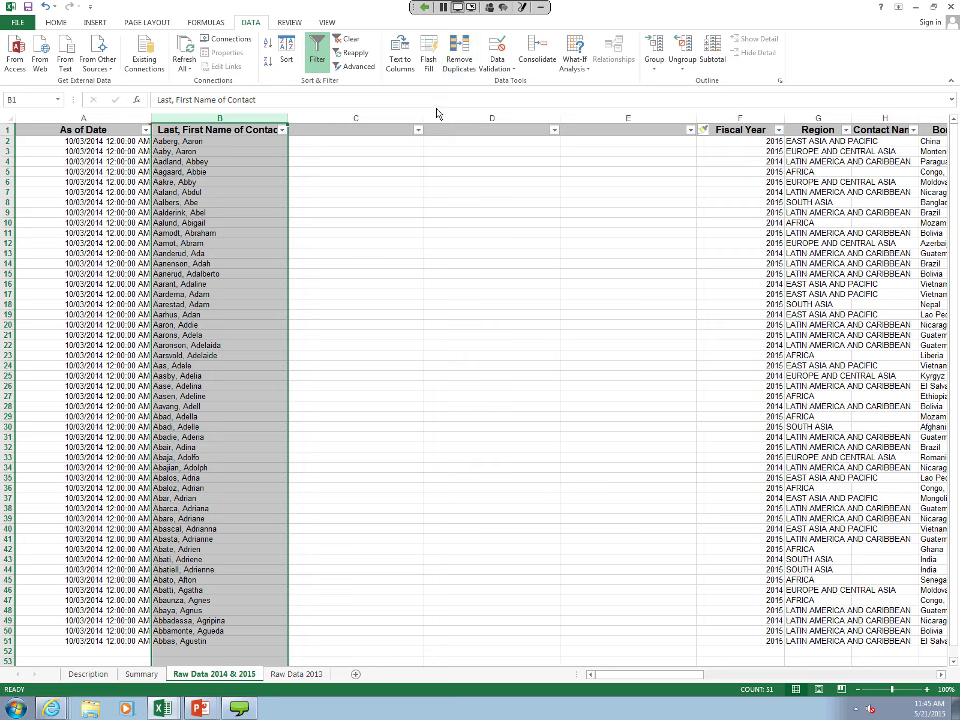
{"action": "left_click", "coordinate": [400, 62]}
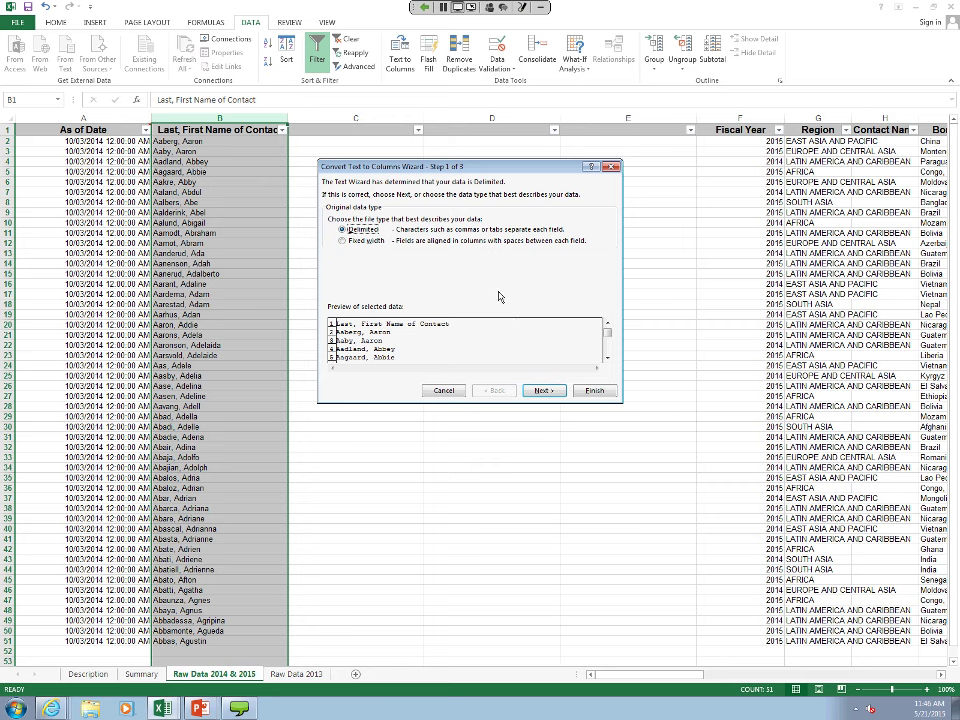
Step: Set Comma as the only delimiter, with Tab and Other unchecked, and finish the wizard
{"action": "left_click", "coordinate": [550, 391]}
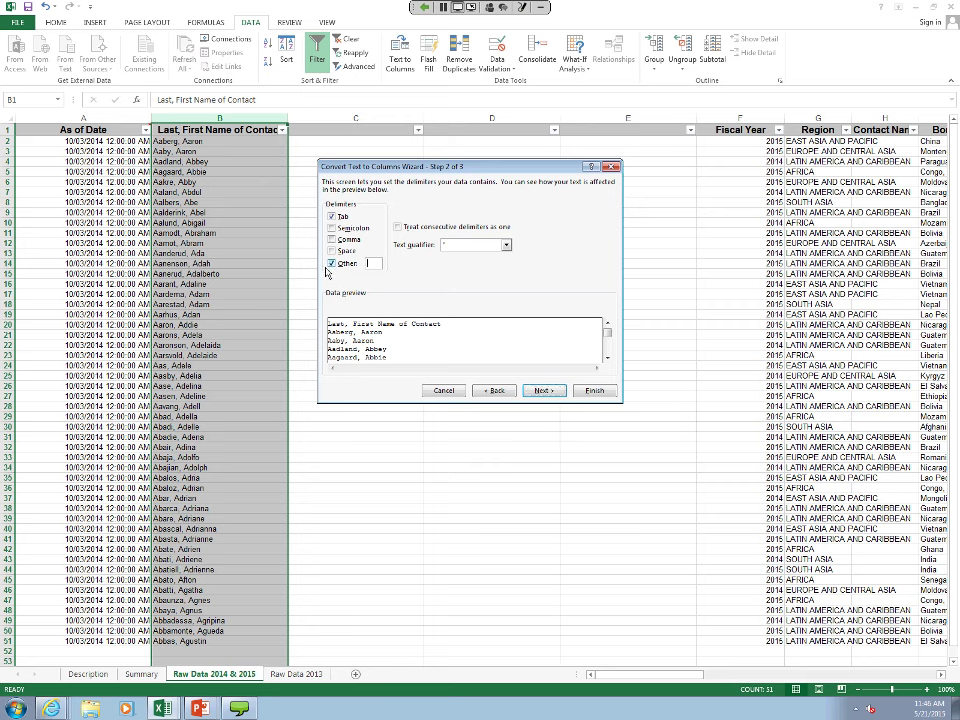
{"action": "left_click", "coordinate": [350, 266]}
{"action": "type", "text": ","}
{"action": "key", "text": "BackSpace"}
{"action": "key", "text": "alt+t"}
{"action": "left_click", "coordinate": [337, 264]}
{"action": "left_click", "coordinate": [334, 241]}
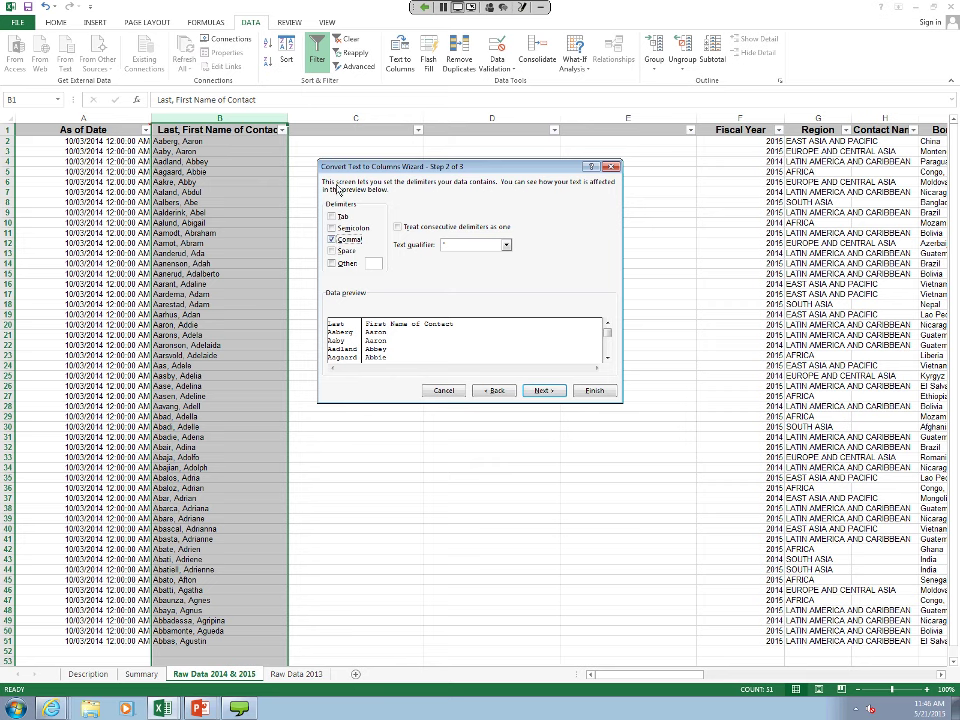
{"action": "left_click", "coordinate": [543, 391]}
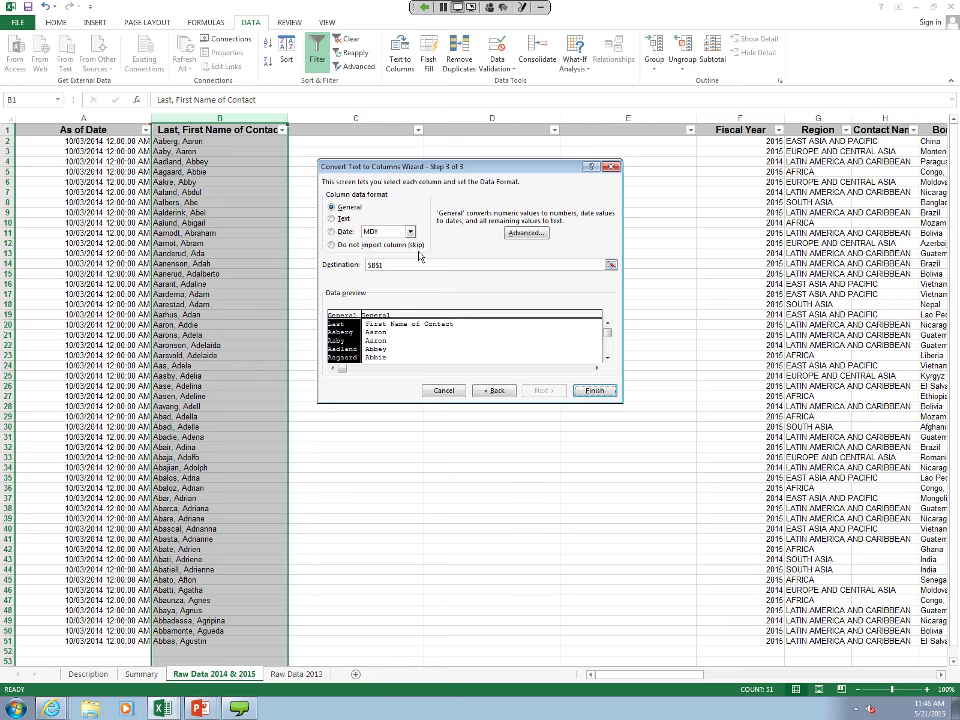
{"action": "key", "text": "Return"}
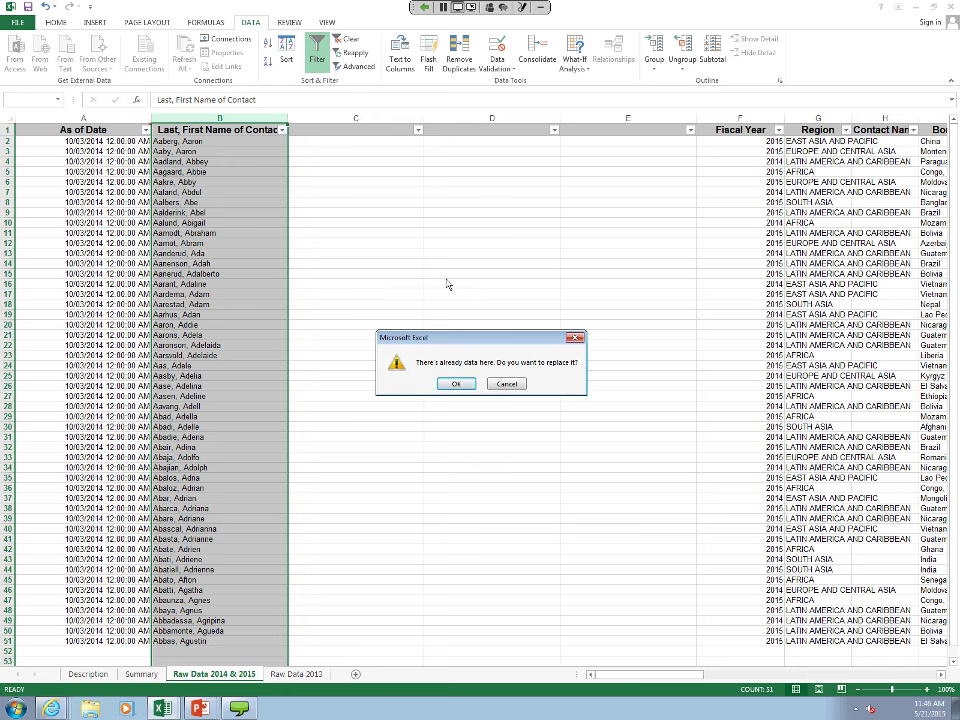
Step: Confirm replacing existing data, then title B1 'Last Name' and C1 'First Name'
{"action": "left_click", "coordinate": [455, 384]}
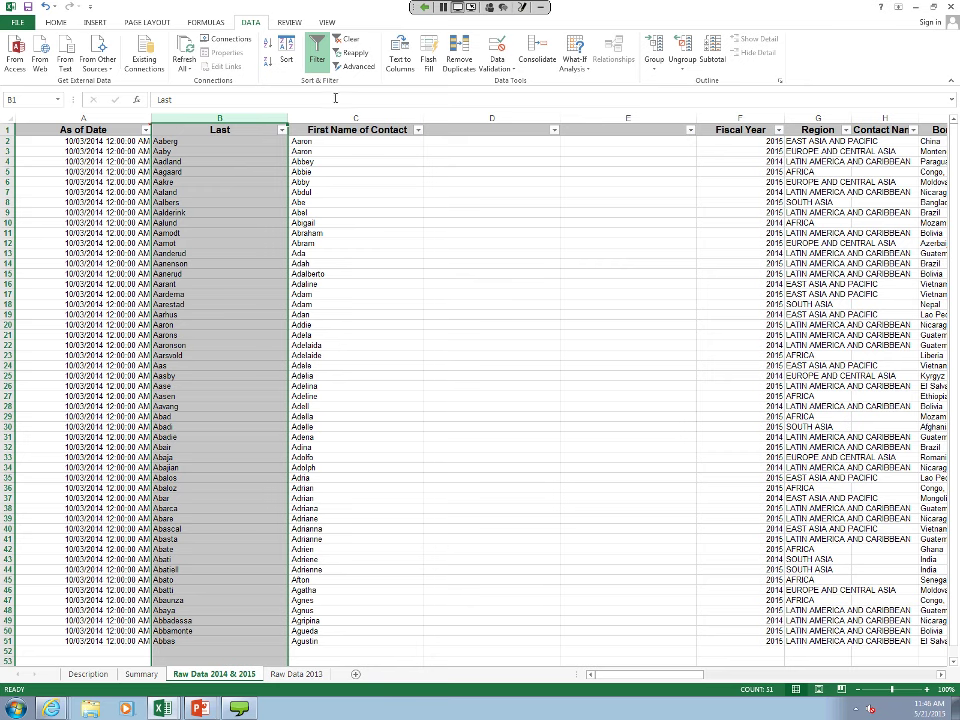
{"action": "left_click", "coordinate": [242, 132]}
{"action": "type", "text": "Last N"}
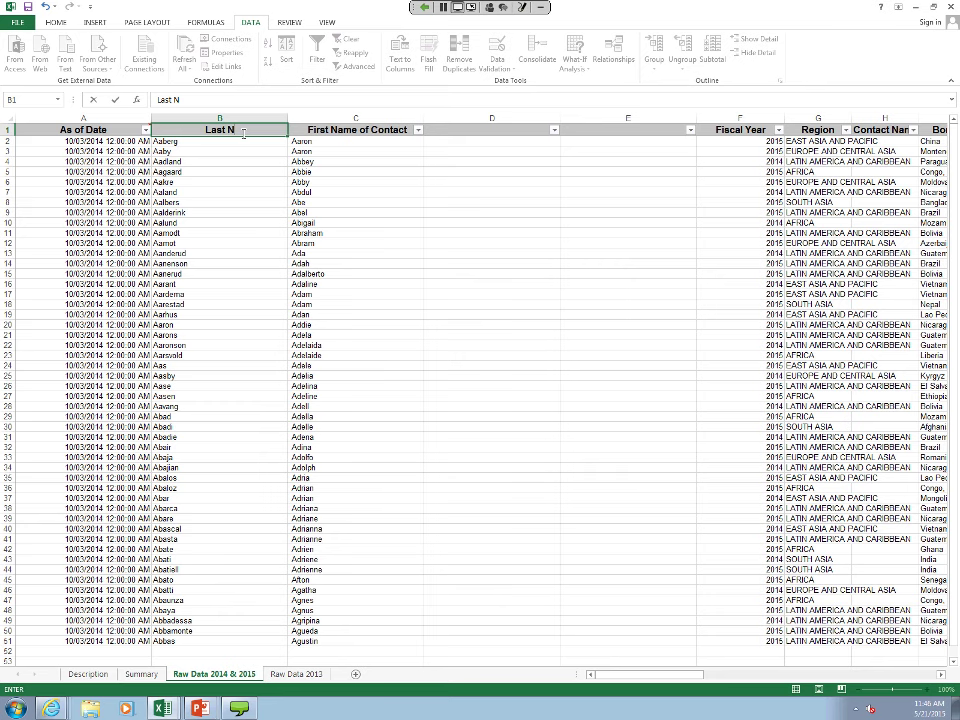
{"action": "type", "text": "ame"}
{"action": "key", "text": "Tab"}
{"action": "type", "text": "First"}
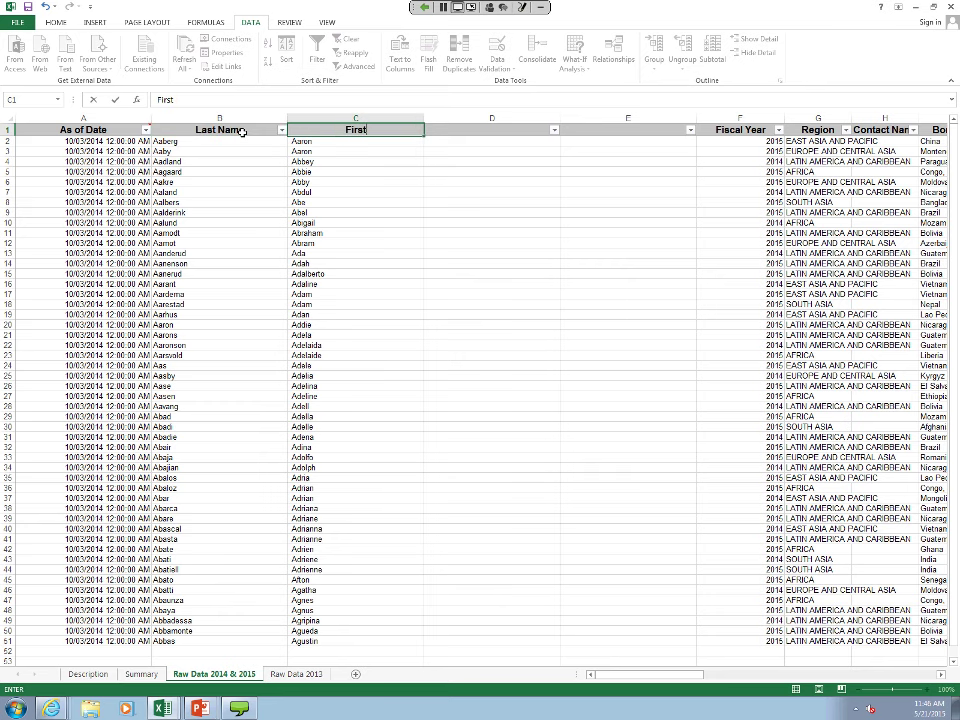
{"action": "type", "text": " Name"}
{"action": "key", "text": "Return"}
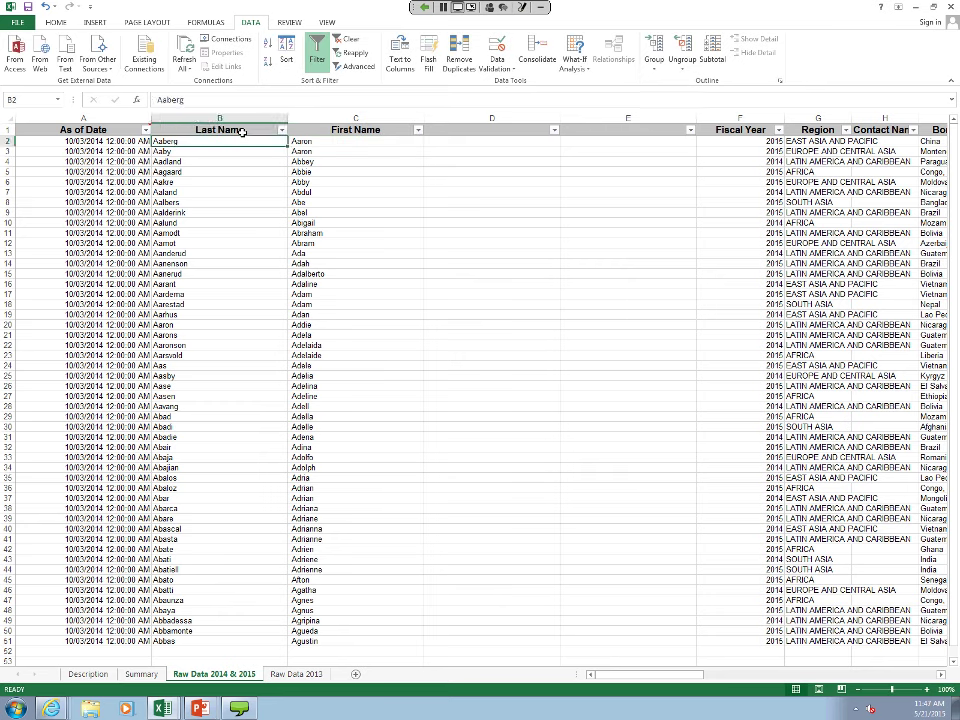
Step: Delete the empty columns D and E so Fiscal Year directly follows First Name
{"action": "left_click_drag", "start_coordinate": [491, 118], "coordinate": [583, 119]}
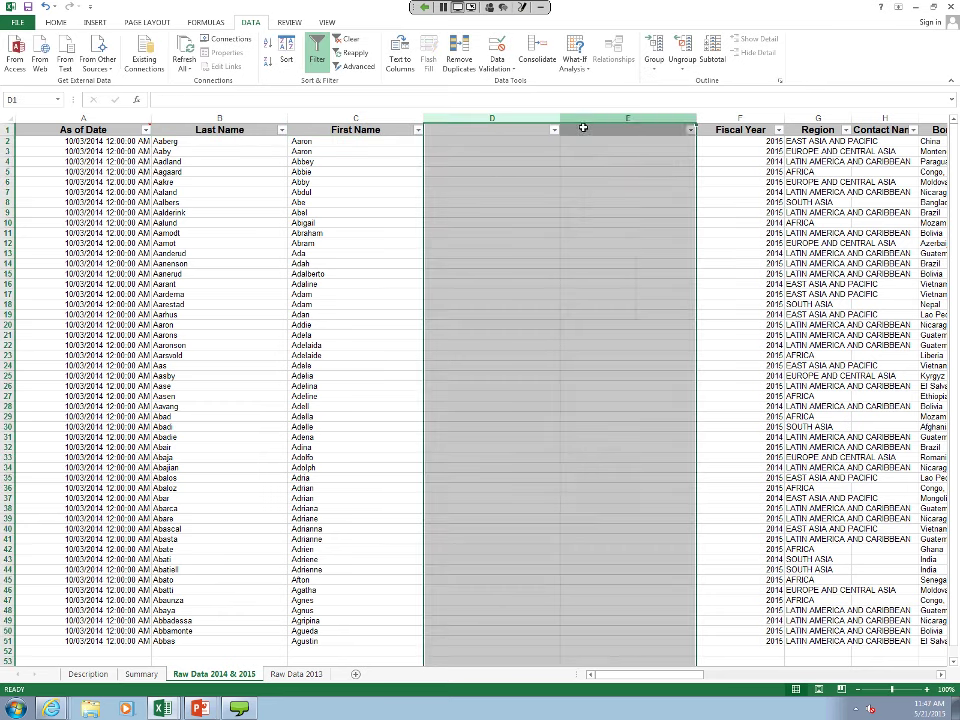
{"action": "right_click", "coordinate": [583, 128]}
{"action": "left_click", "coordinate": [620, 222]}
{"action": "left_click", "coordinate": [395, 222]}
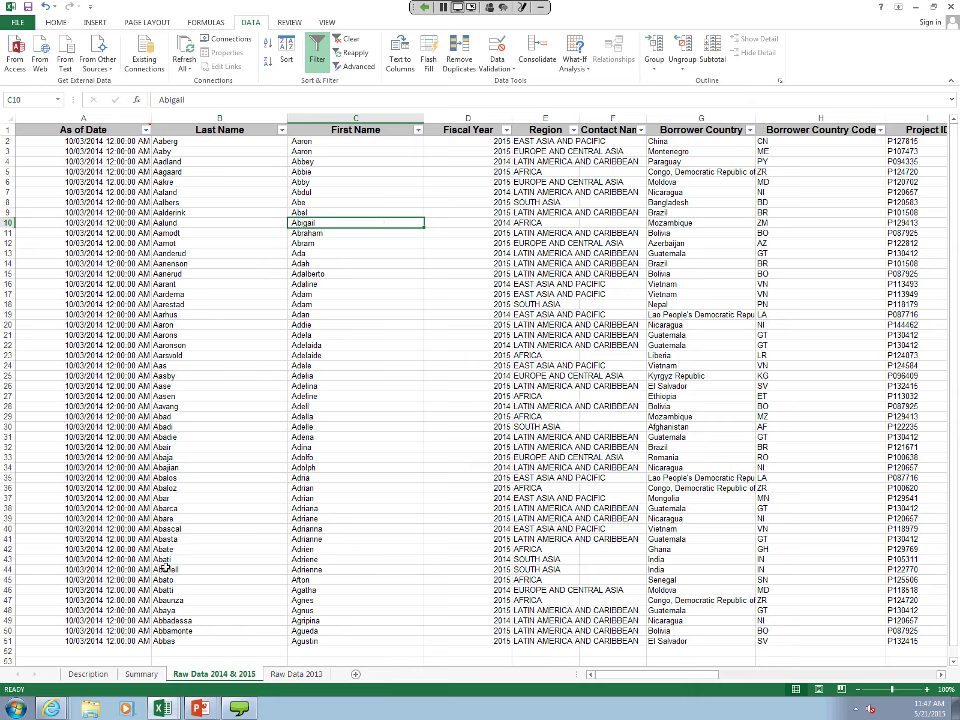
{"action": "mouse_move", "coordinate": [218, 707]}
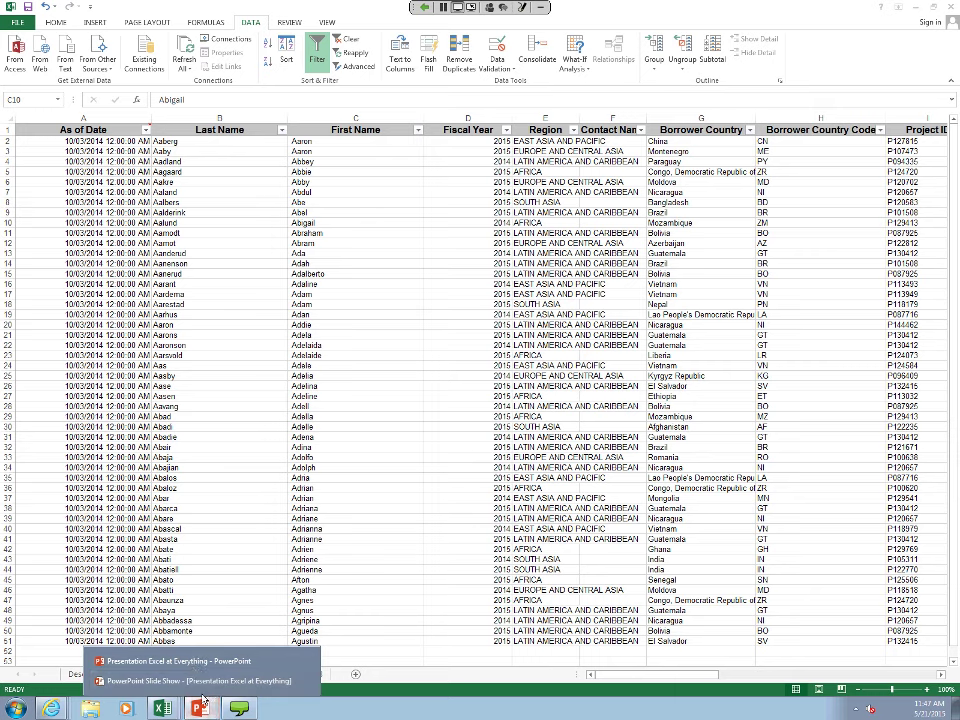
{"action": "left_click", "coordinate": [194, 677]}
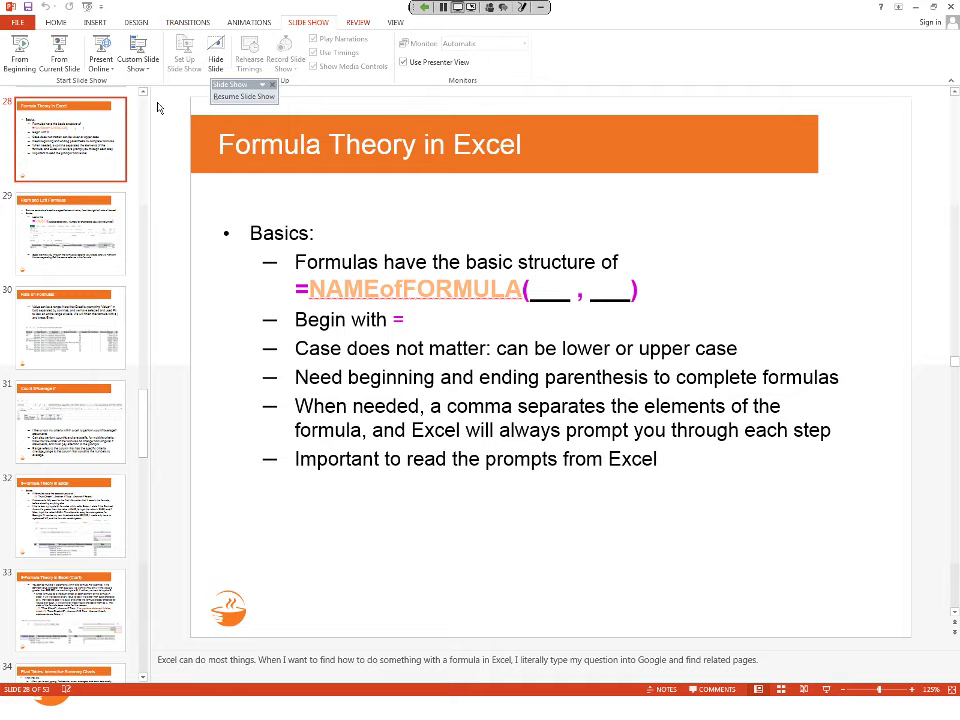
{"action": "left_click", "coordinate": [59, 48]}
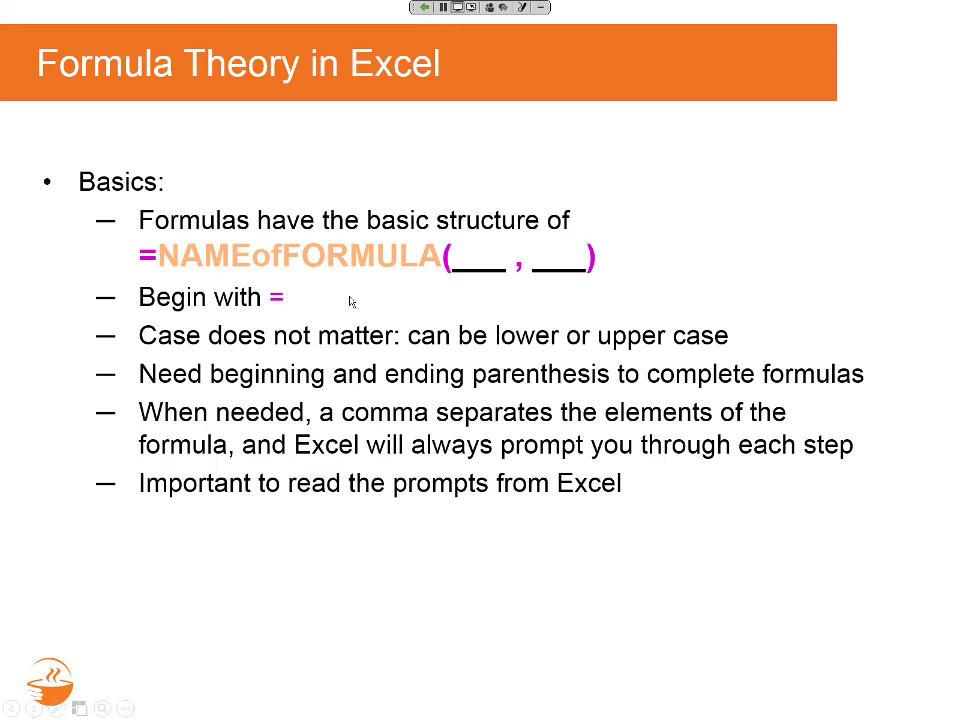
{"action": "left_click", "coordinate": [152, 266]}
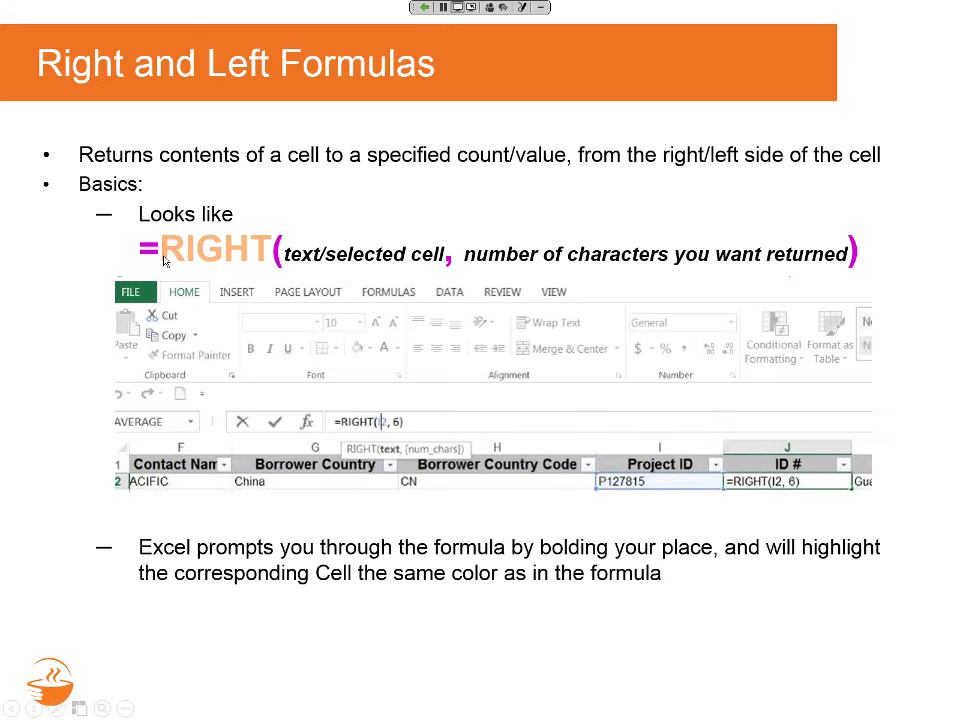
{"action": "key", "text": "Left"}
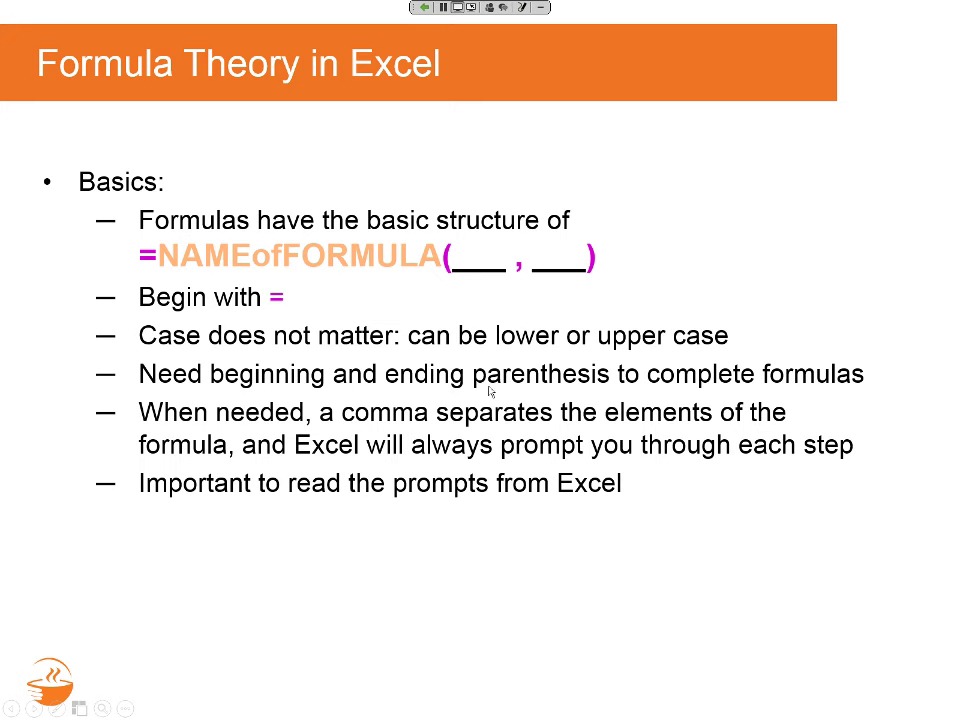
{"action": "key", "text": "alt+Tab"}
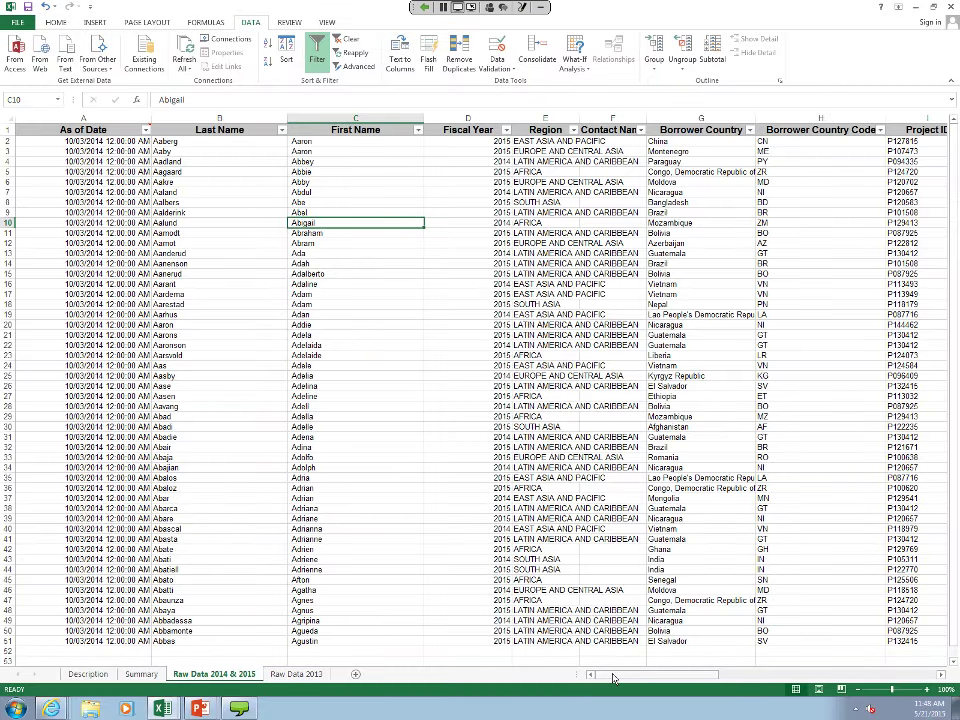
Step: Insert a column headed 'Project Id #s' before Project Name and begin a formula in J2
{"action": "left_click_drag", "start_coordinate": [613, 678], "coordinate": [680, 681]}
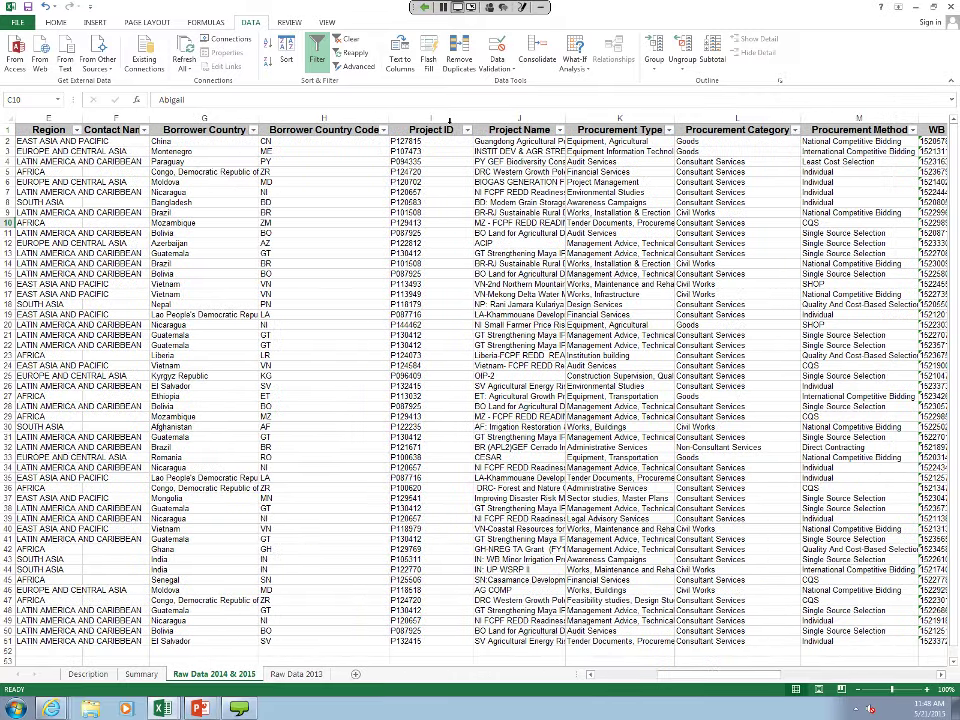
{"action": "left_click", "coordinate": [443, 117]}
{"action": "right_click", "coordinate": [508, 115]}
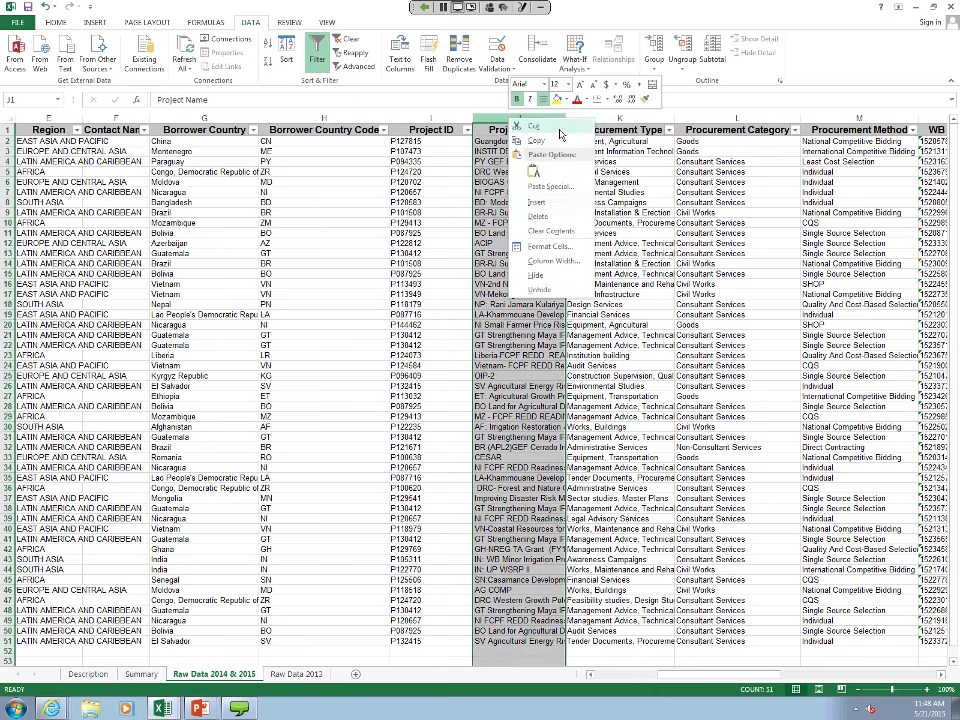
{"action": "left_click", "coordinate": [540, 202]}
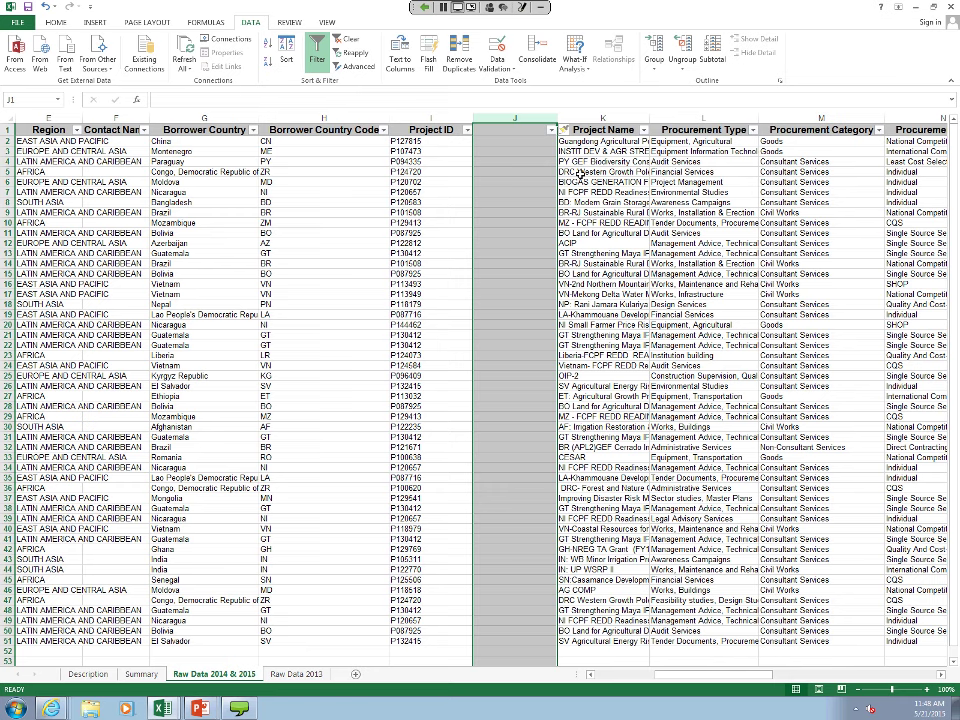
{"action": "left_click", "coordinate": [515, 131]}
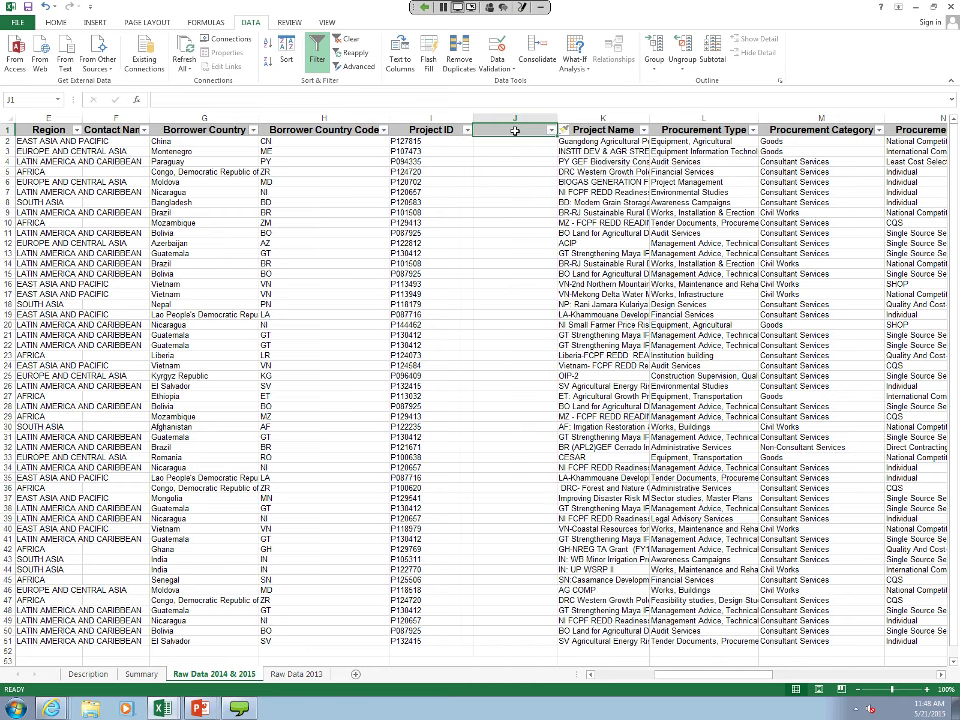
{"action": "type", "text": "Proje"}
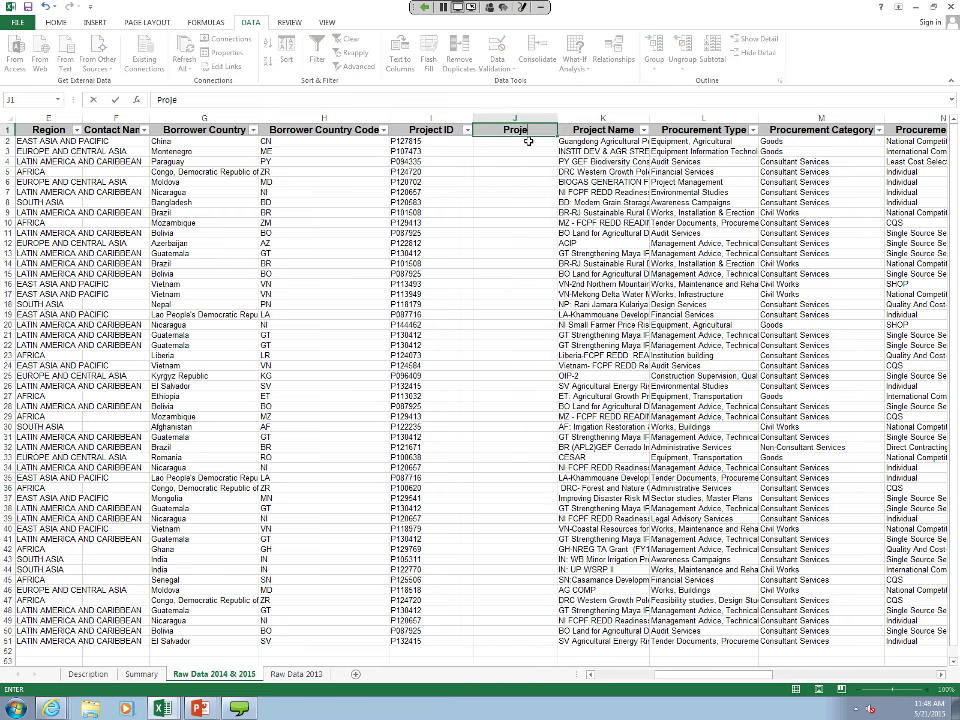
{"action": "type", "text": "ct Id #s"}
{"action": "key", "text": "Return"}
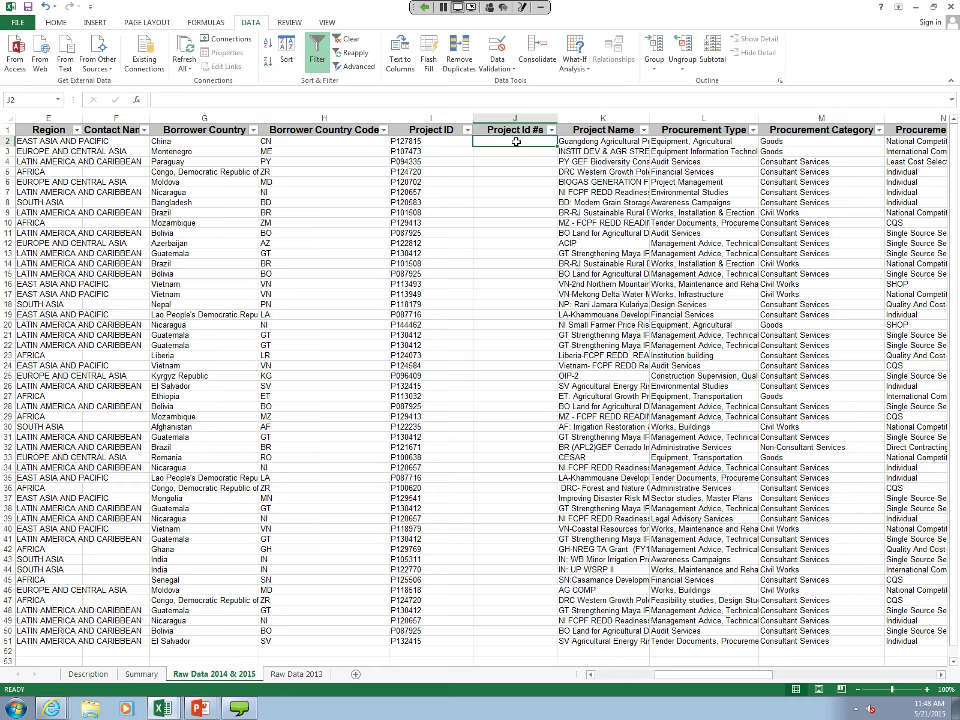
{"action": "type", "text": "="}
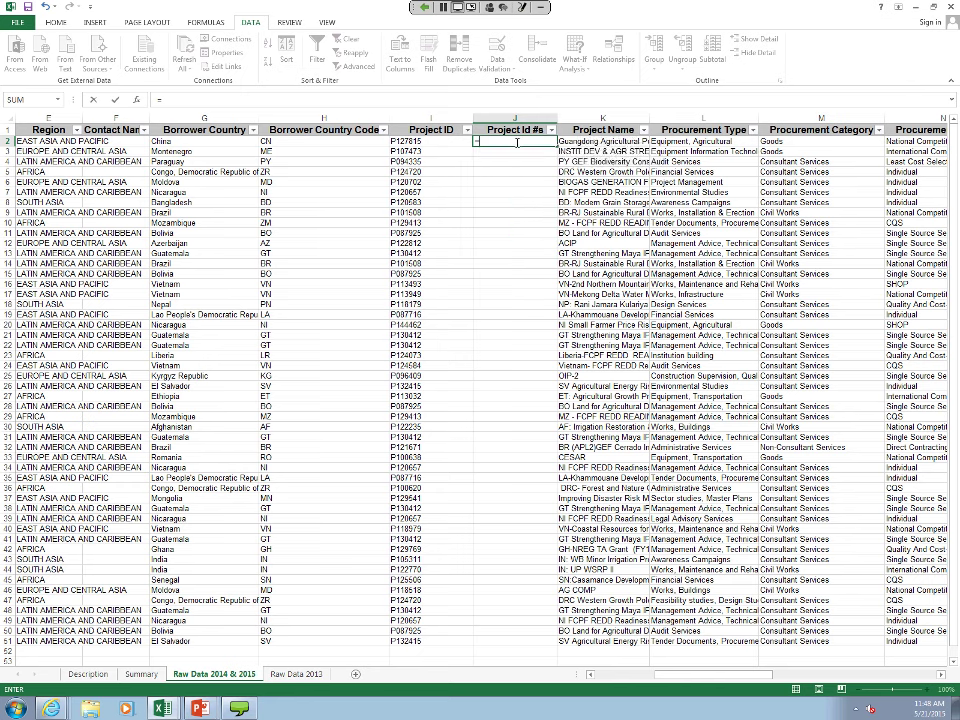
Step: Enter =RIGHT(I2,6) in J2 to extract 127815 from the Project ID
{"action": "type", "text": "right"}
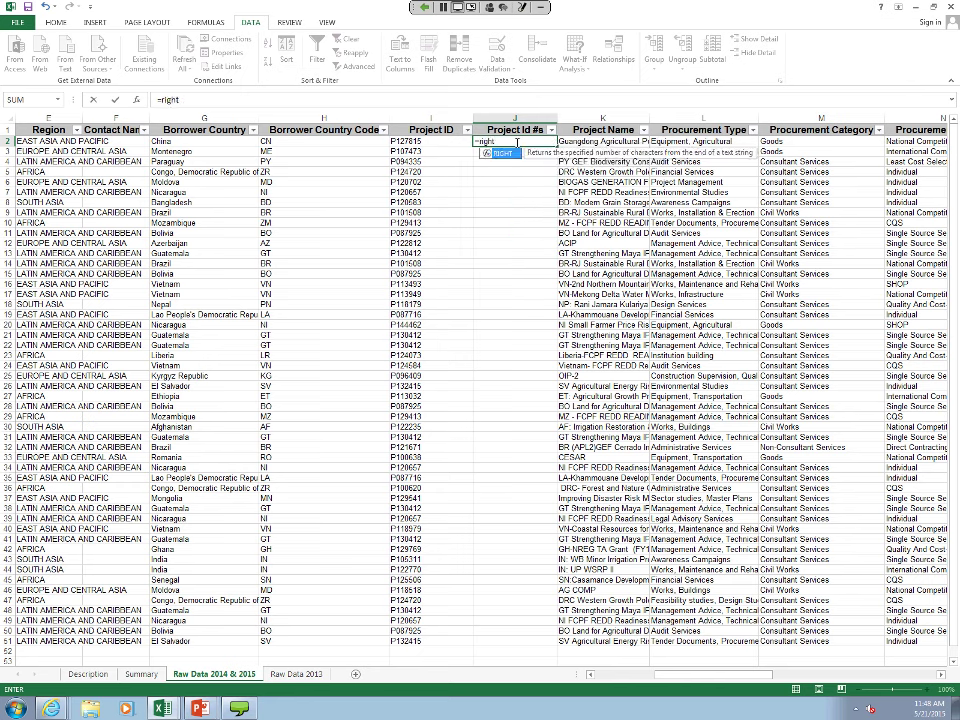
{"action": "type", "text": "("}
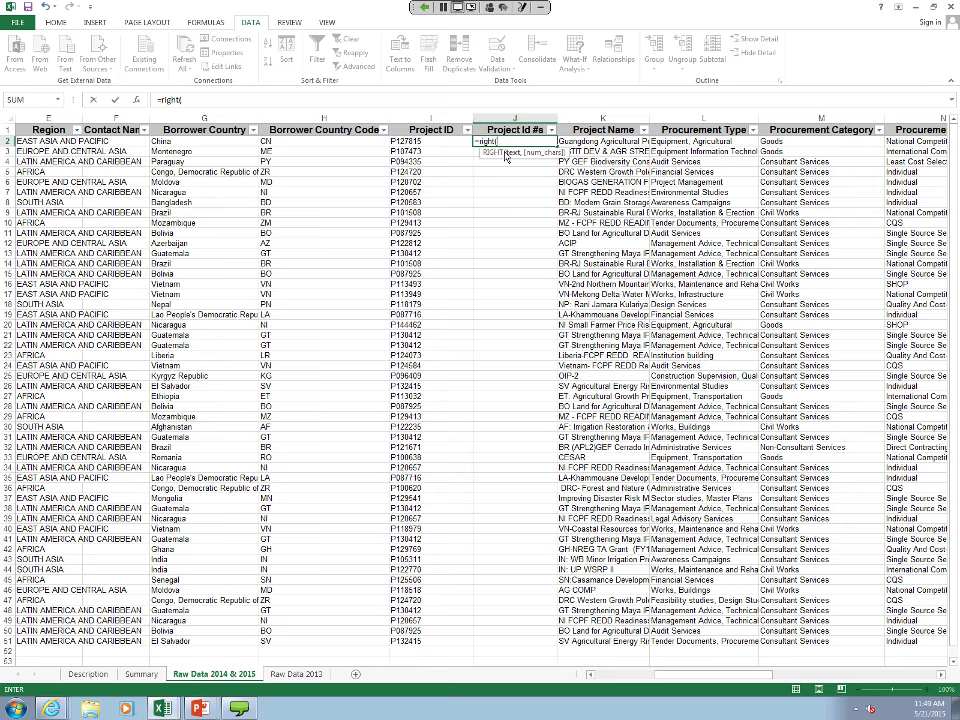
{"action": "left_click", "coordinate": [430, 143]}
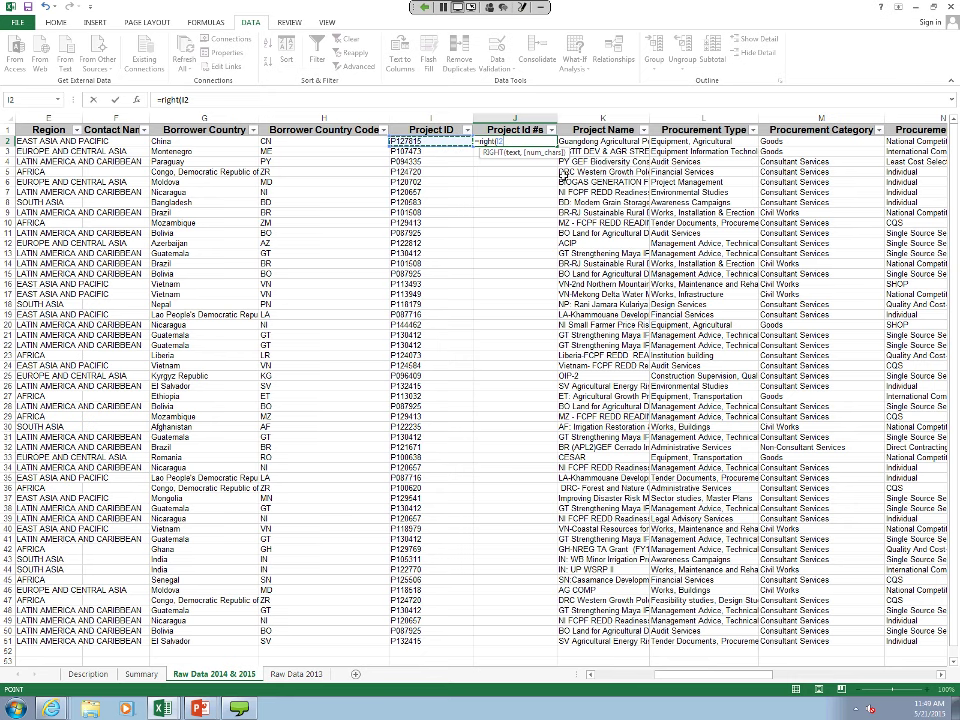
{"action": "type", "text": ","}
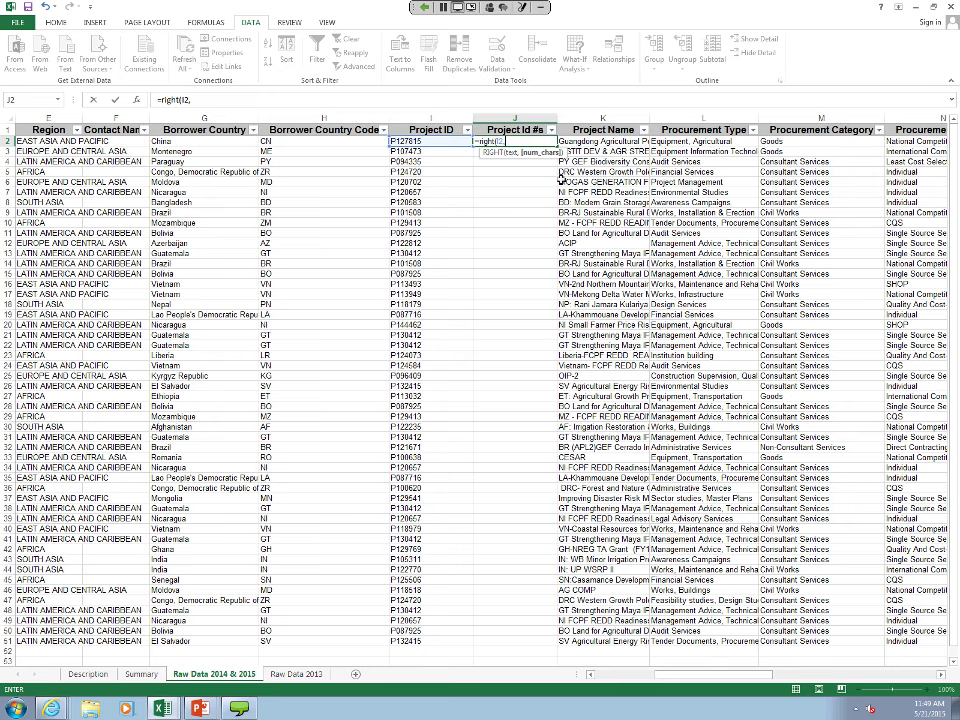
{"action": "type", "text": "6)"}
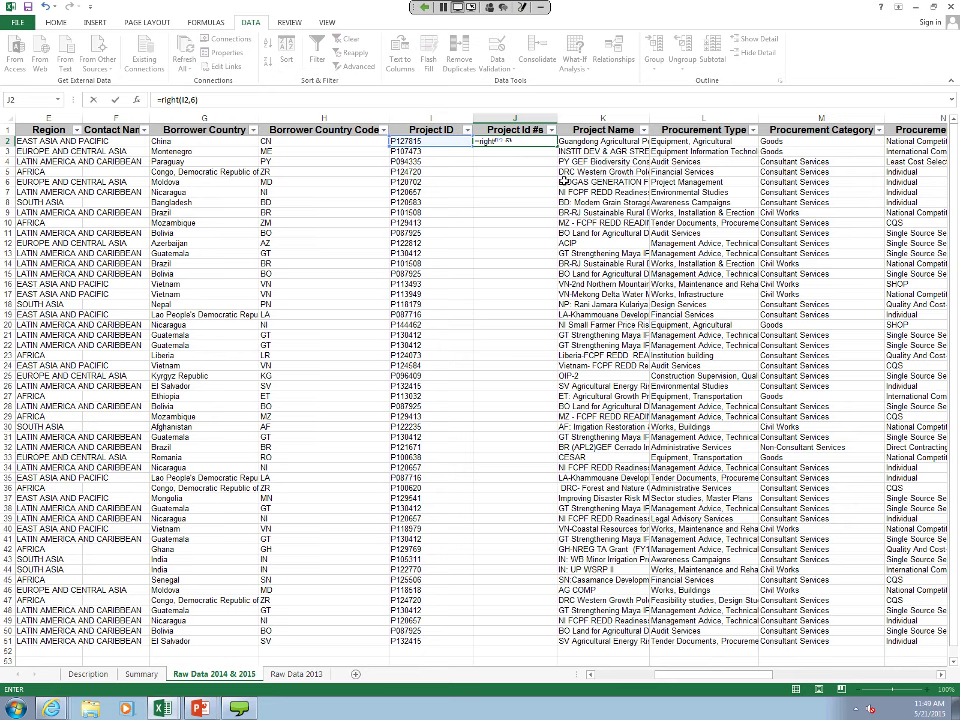
{"action": "key", "text": "Return"}
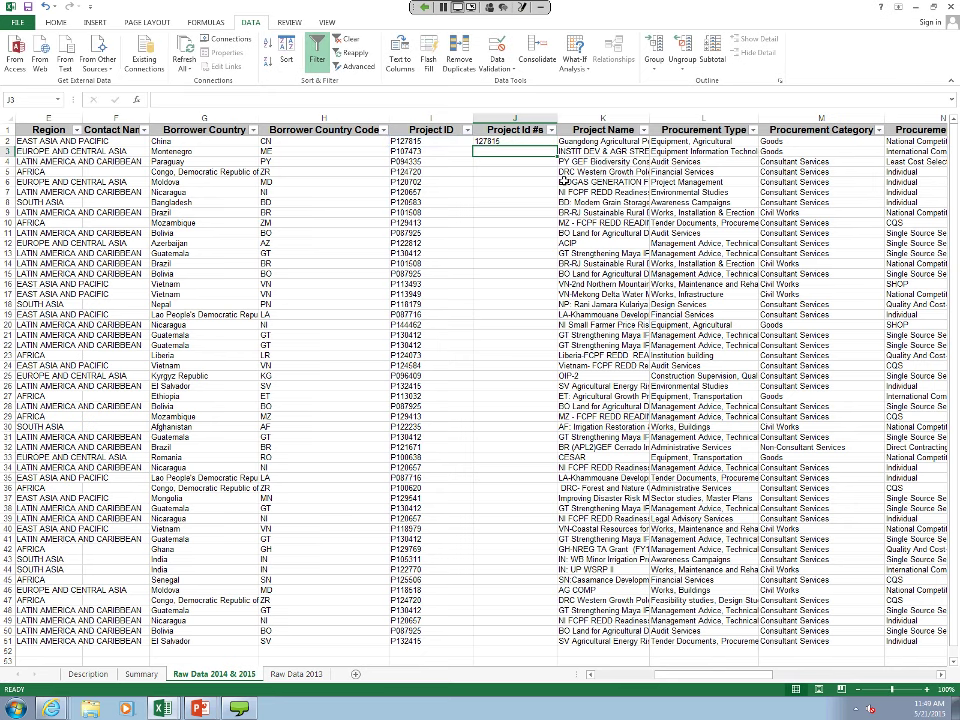
{"action": "left_click", "coordinate": [502, 142]}
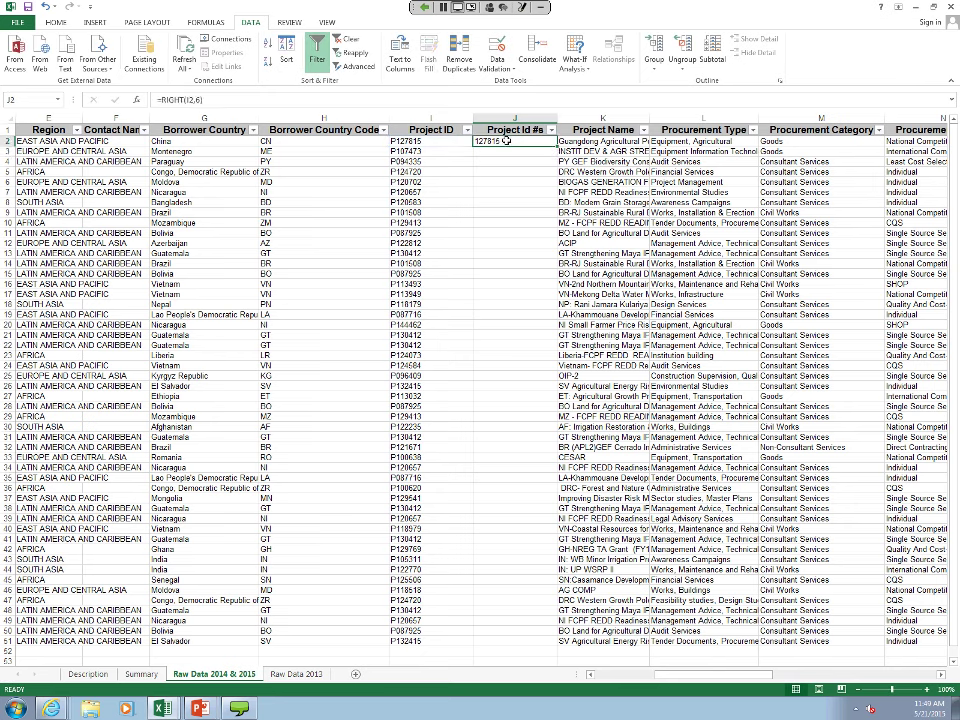
Step: Copy the J2 RIGHT formula down through J51 for all 50 projects
{"action": "double_click", "coordinate": [556, 146]}
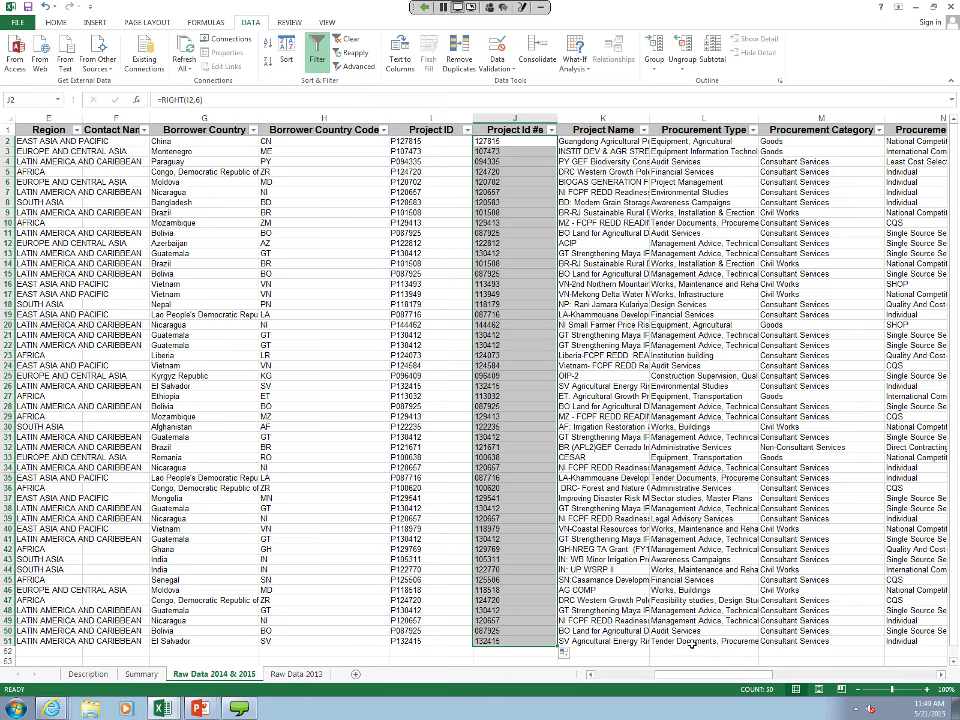
{"action": "left_click_drag", "start_coordinate": [690, 674], "coordinate": [715, 682]}
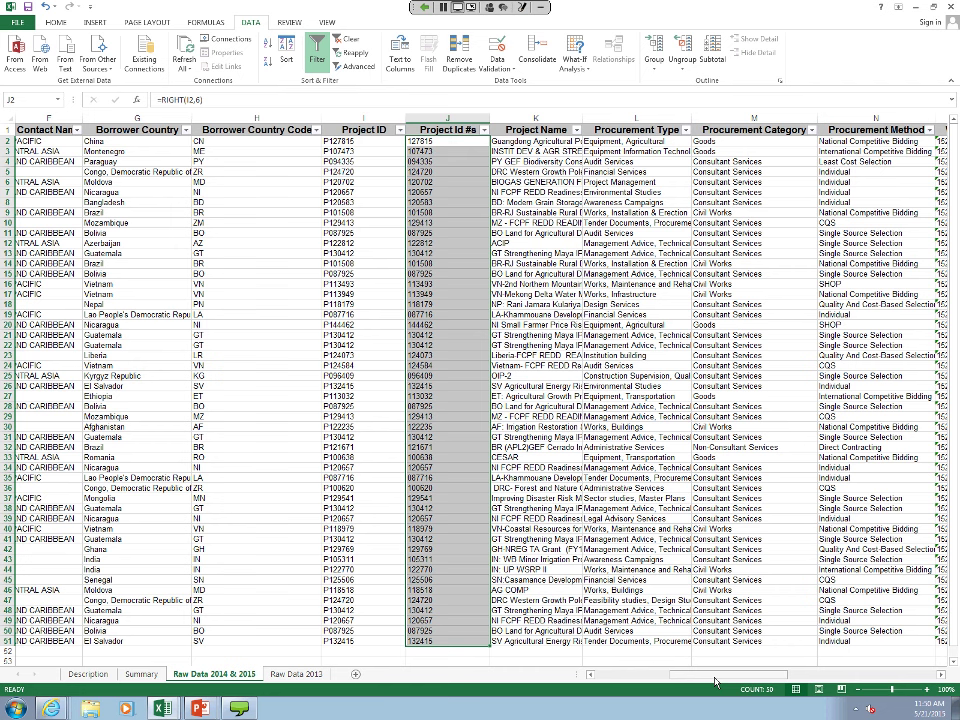
{"action": "left_click_drag", "start_coordinate": [715, 682], "coordinate": [725, 683]}
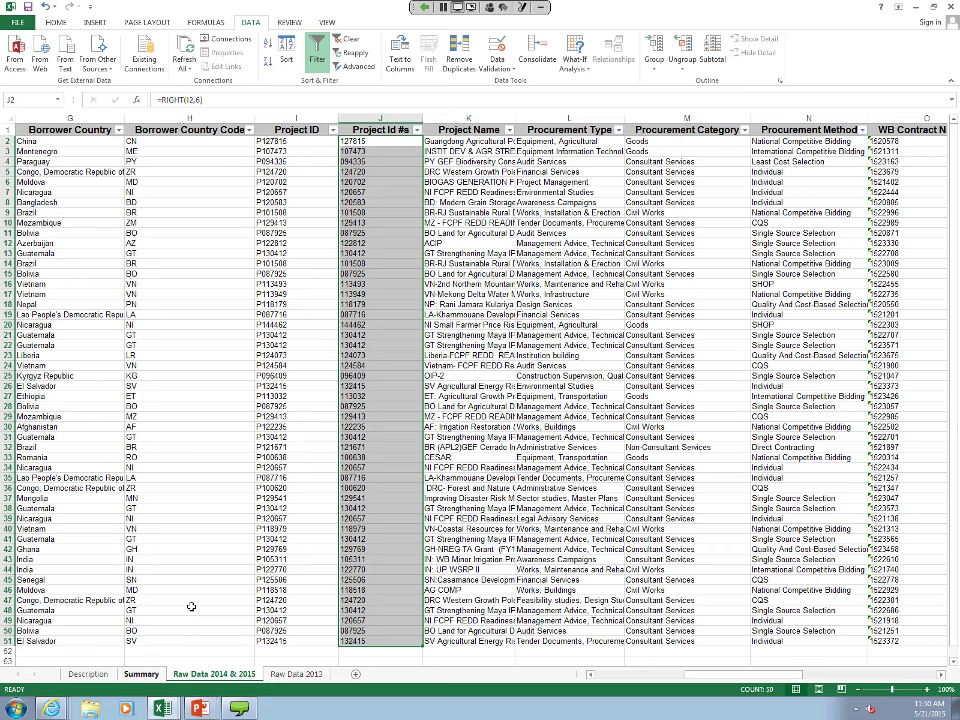
Step: On the Summary sheet, start typing =count( in the Count of Projects Total cell
{"action": "left_click", "coordinate": [141, 674]}
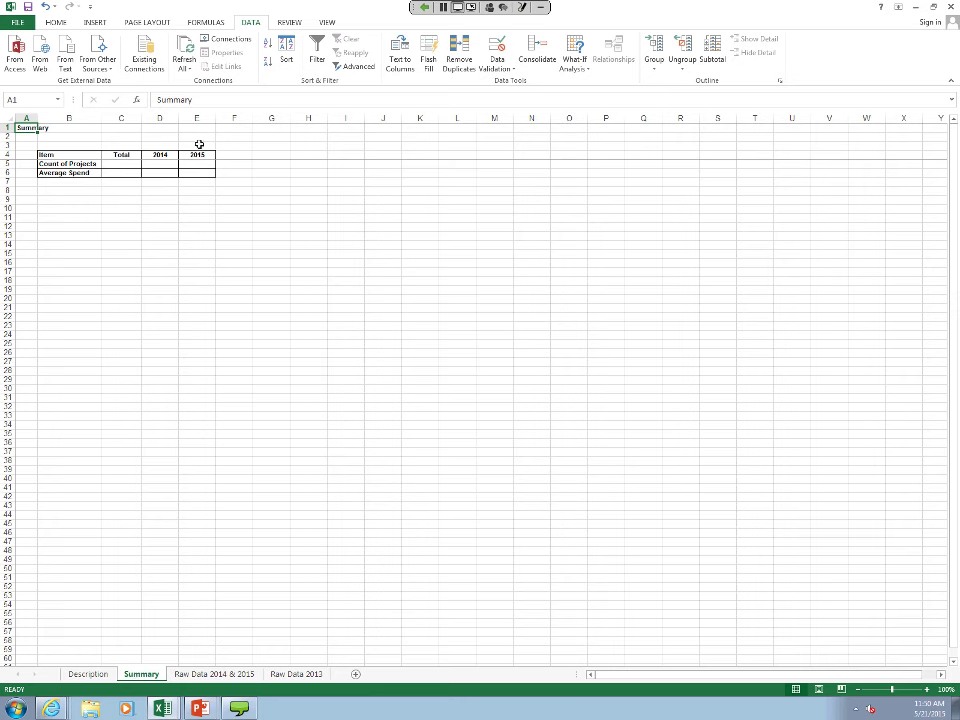
{"action": "left_click", "coordinate": [116, 163]}
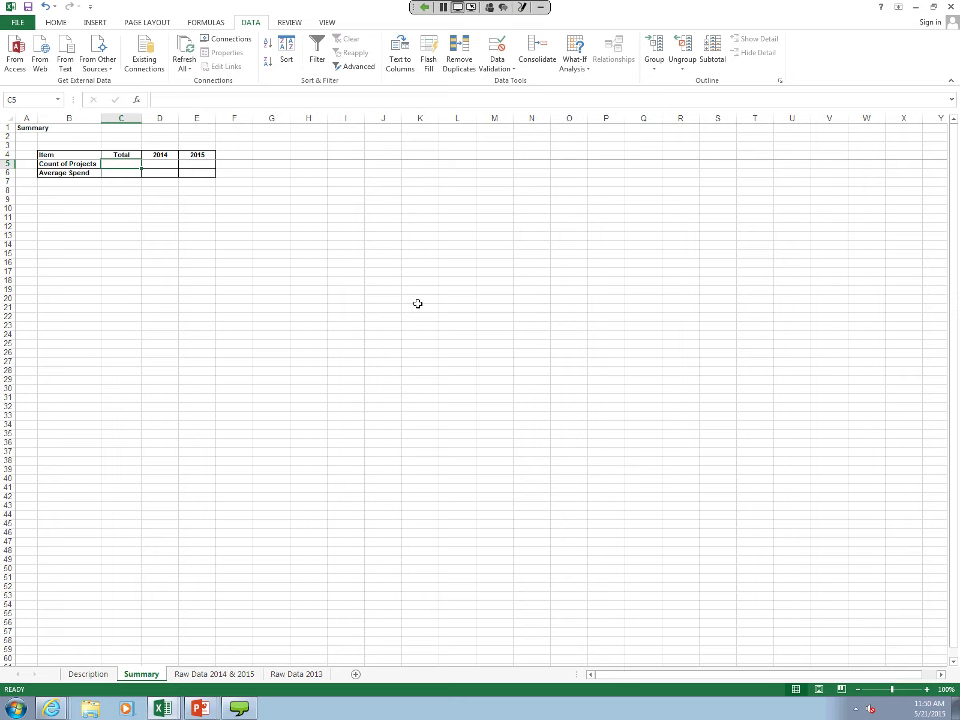
{"action": "type", "text": "="}
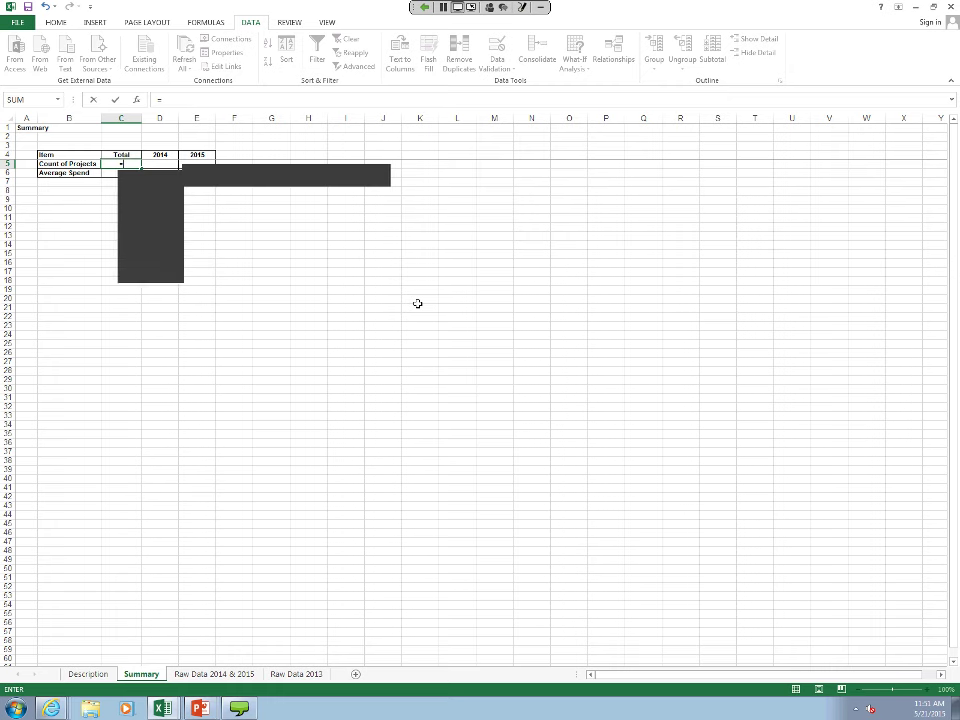
{"action": "type", "text": "count"}
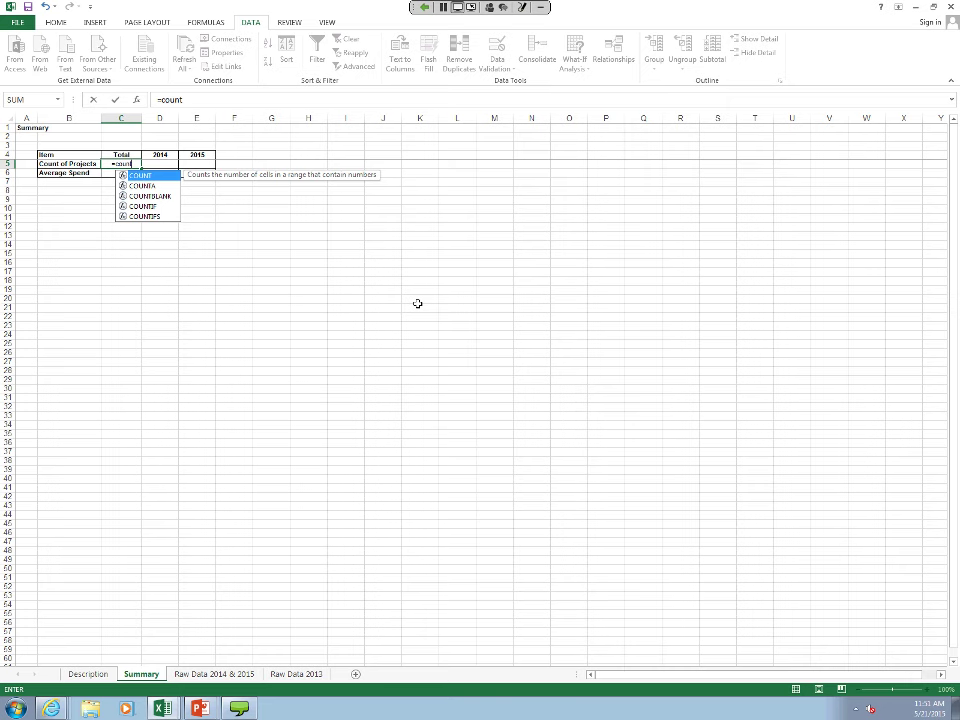
{"action": "type", "text": "("}
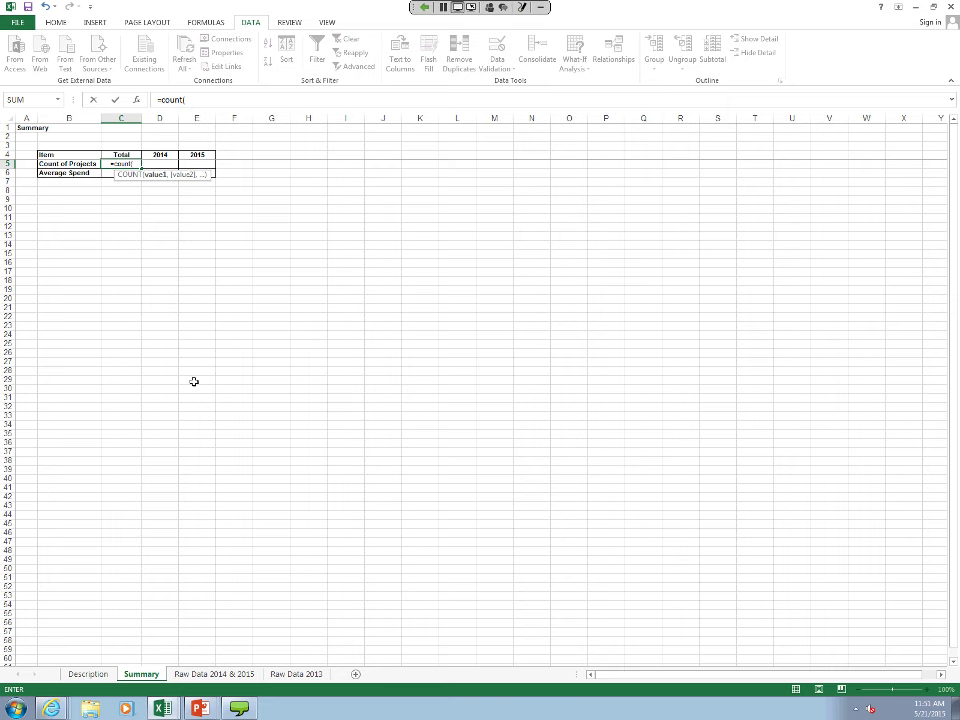
Step: Finish the COUNT over the absolute Raw Data 2014 & 2015 range T2:T51, giving 50
{"action": "left_click", "coordinate": [212, 675]}
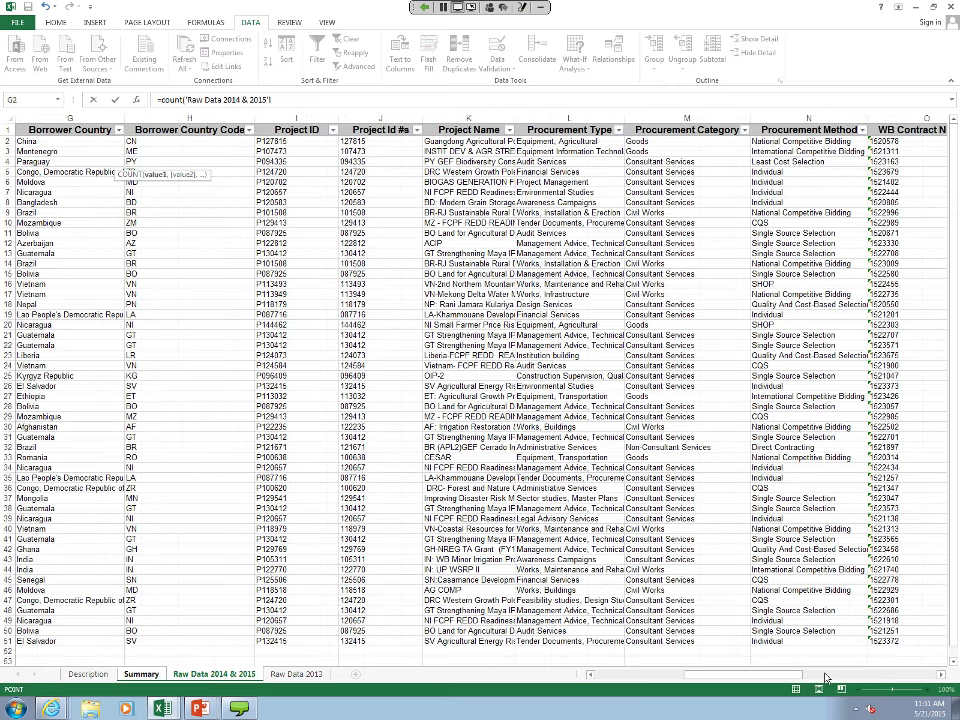
{"action": "left_click_drag", "start_coordinate": [826, 681], "coordinate": [855, 681]}
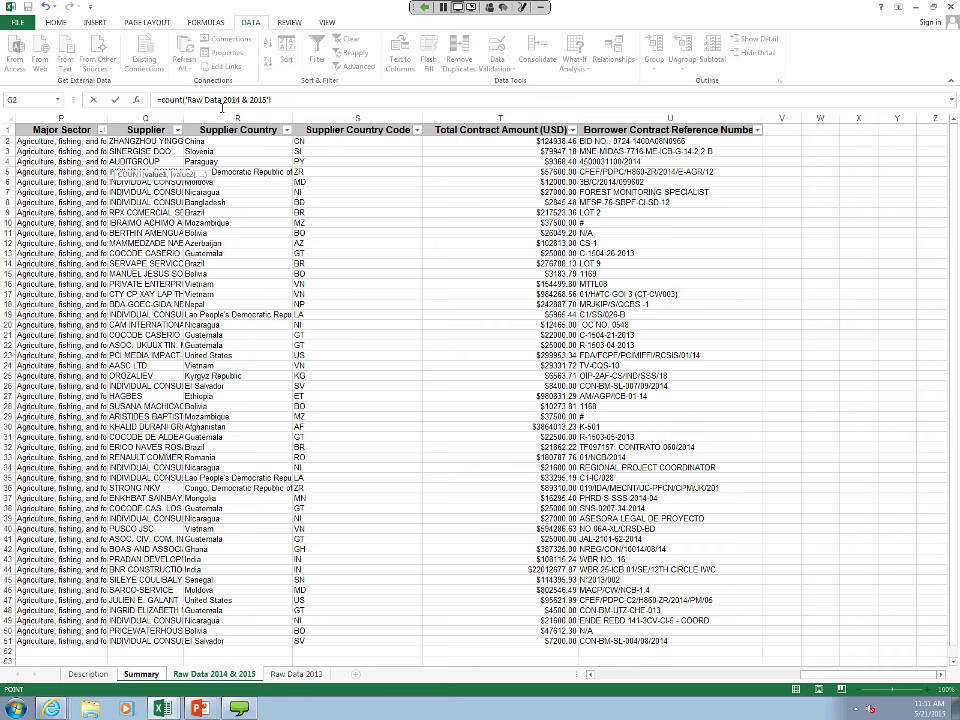
{"action": "left_click", "coordinate": [197, 672]}
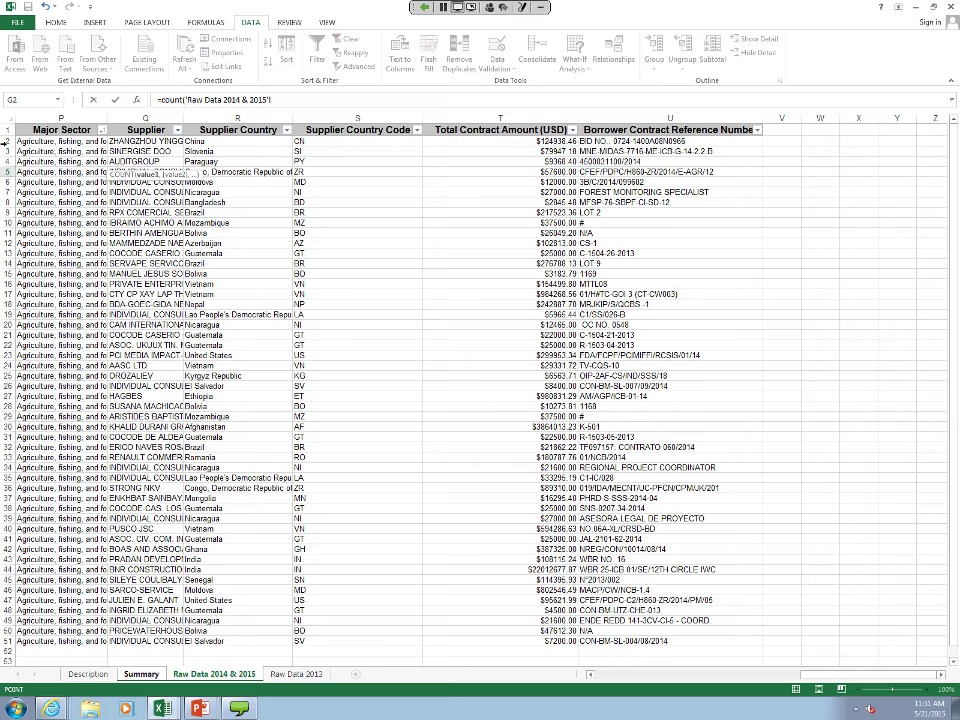
{"action": "left_click", "coordinate": [467, 141]}
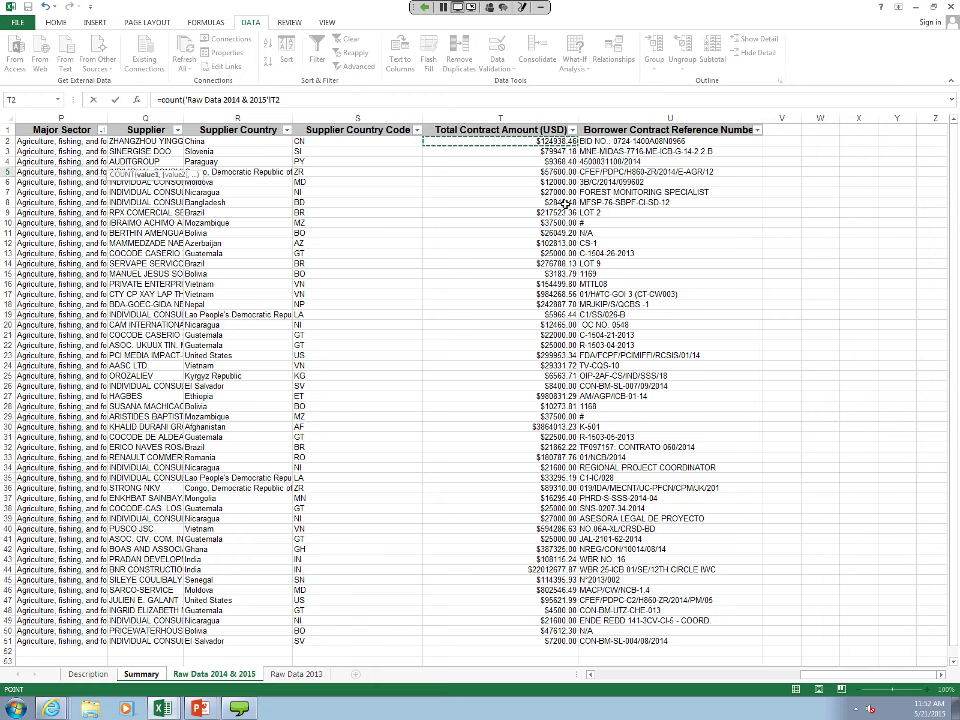
{"action": "key", "text": "ctrl+shift+Down"}
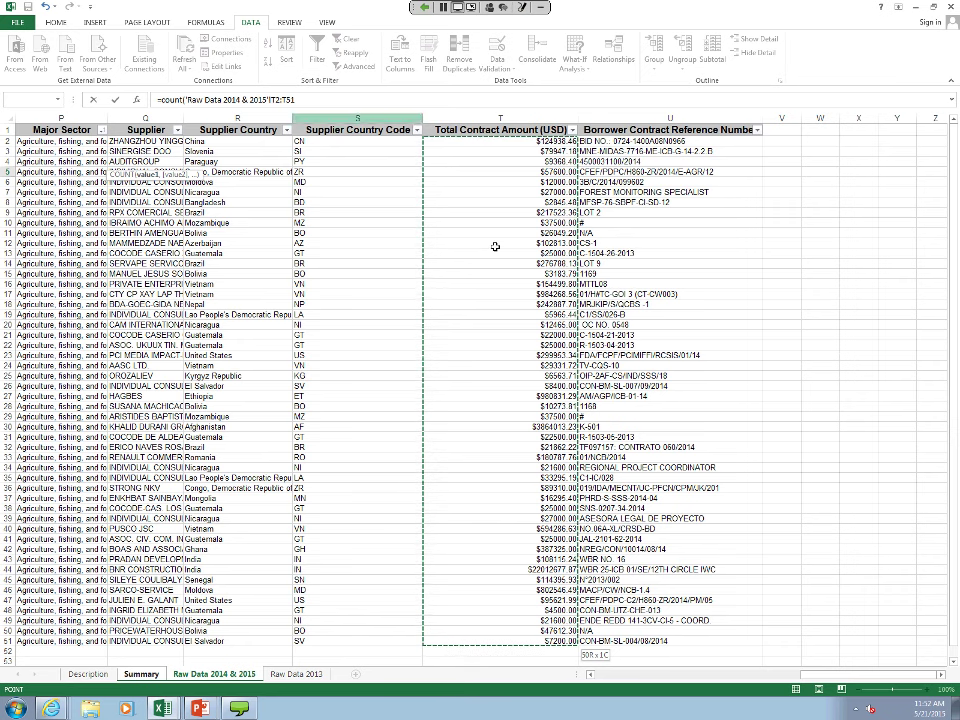
{"action": "left_click", "coordinate": [277, 100]}
{"action": "type", "text": "2"}
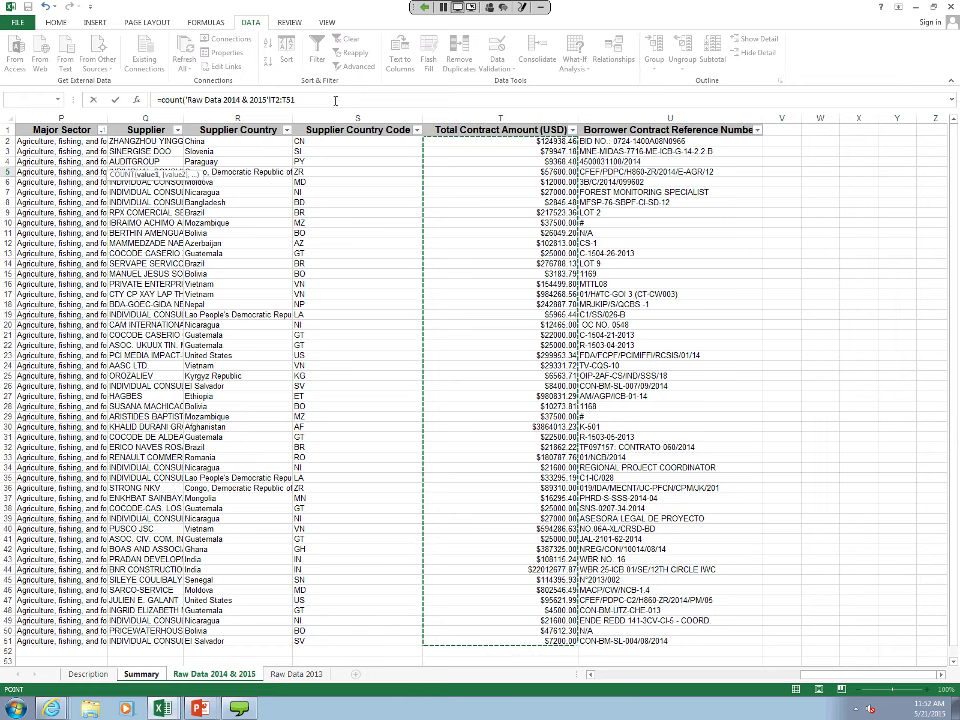
{"action": "key", "text": "F4"}
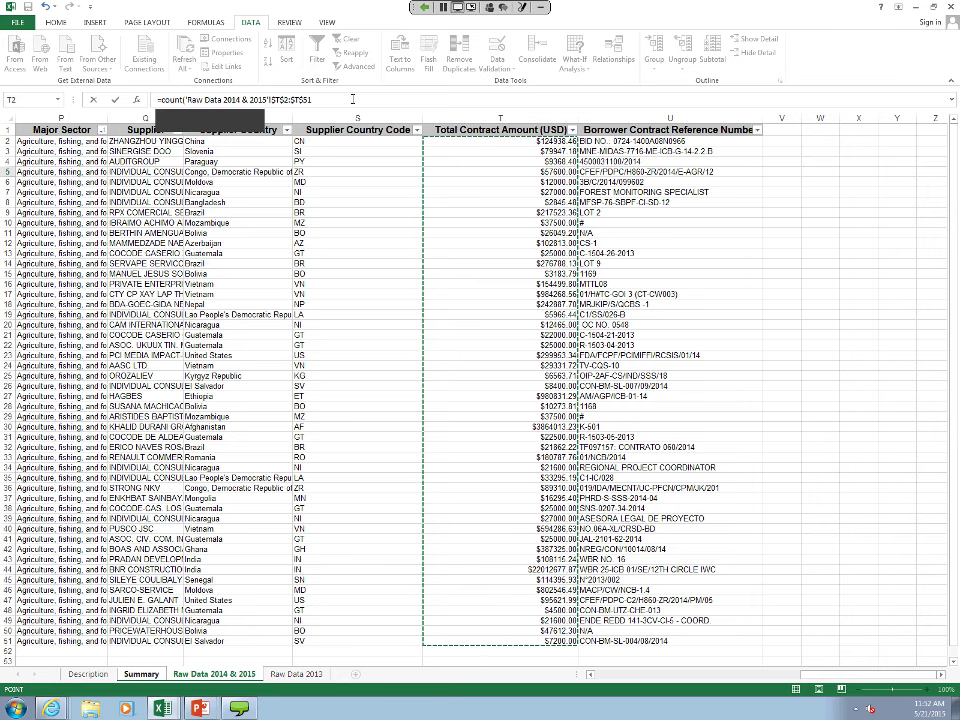
{"action": "left_click", "coordinate": [341, 98]}
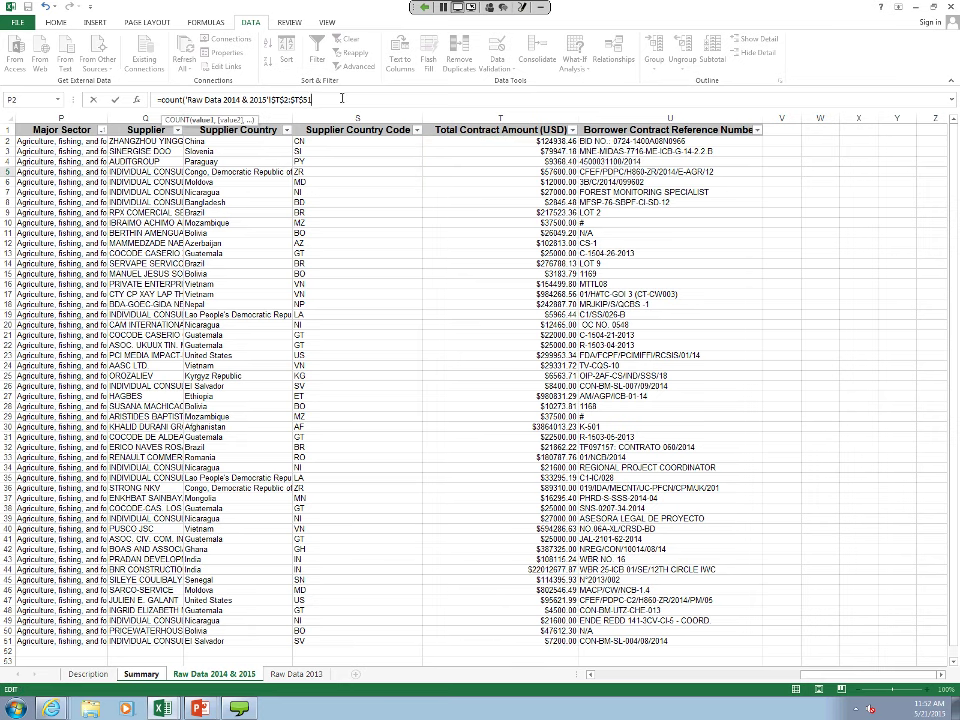
{"action": "type", "text": ")"}
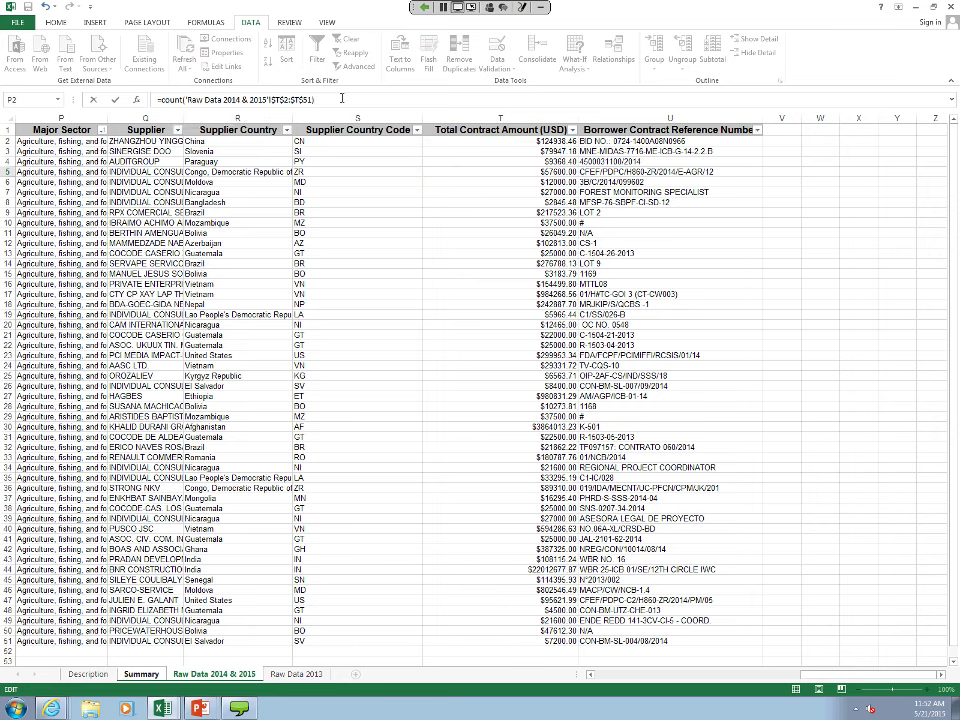
{"action": "key", "text": "Return"}
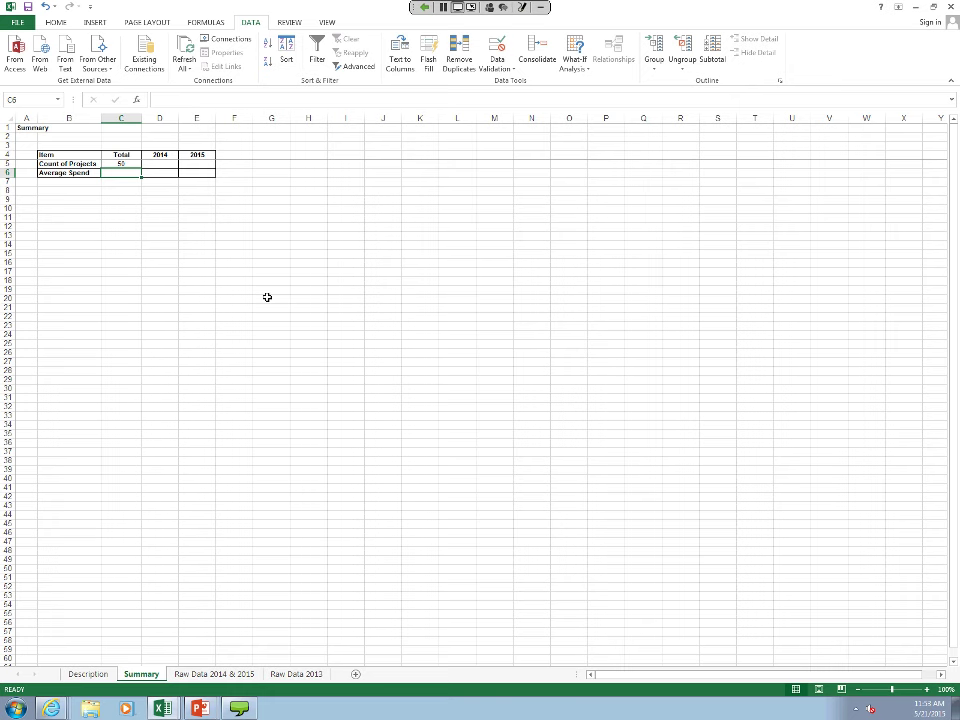
Step: Type =average( in the Average Spend Total cell C6
{"action": "type", "text": "="}
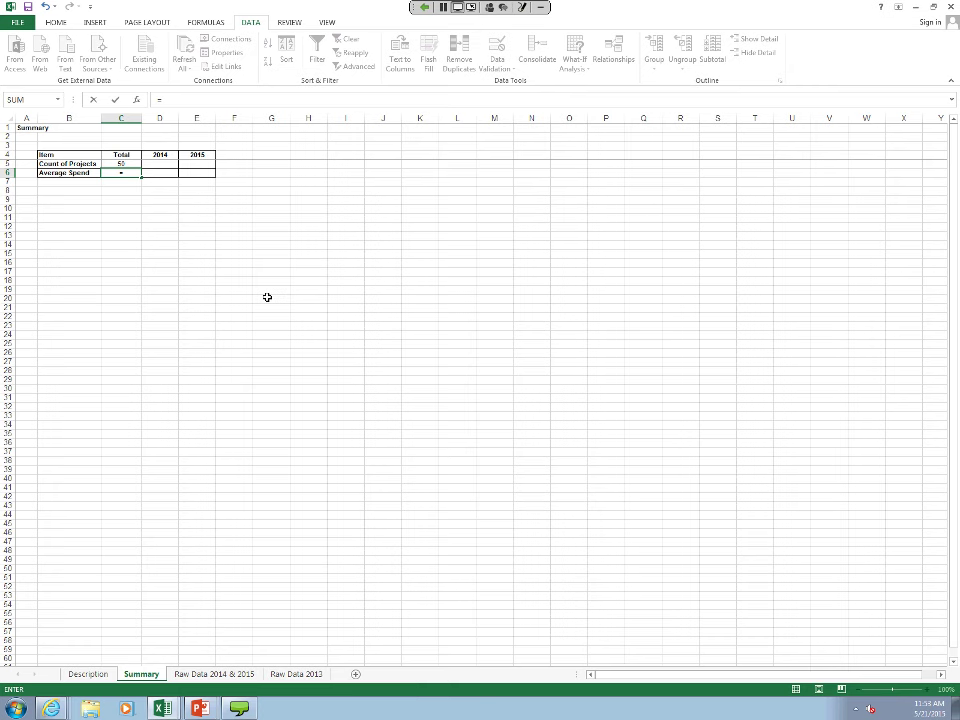
{"action": "type", "text": "a"}
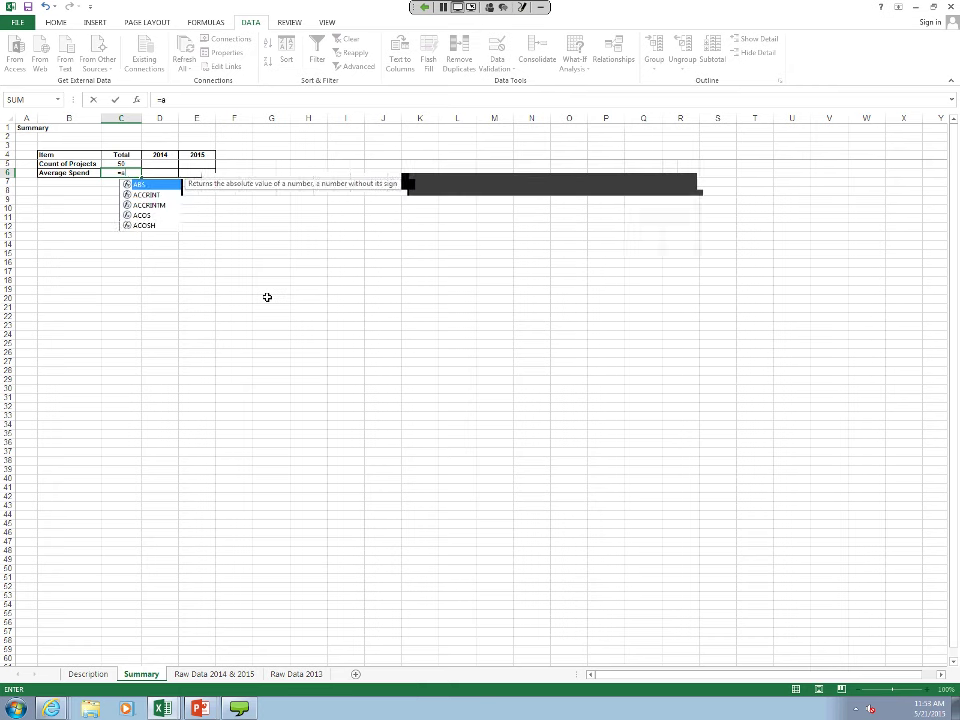
{"action": "type", "text": "verage("}
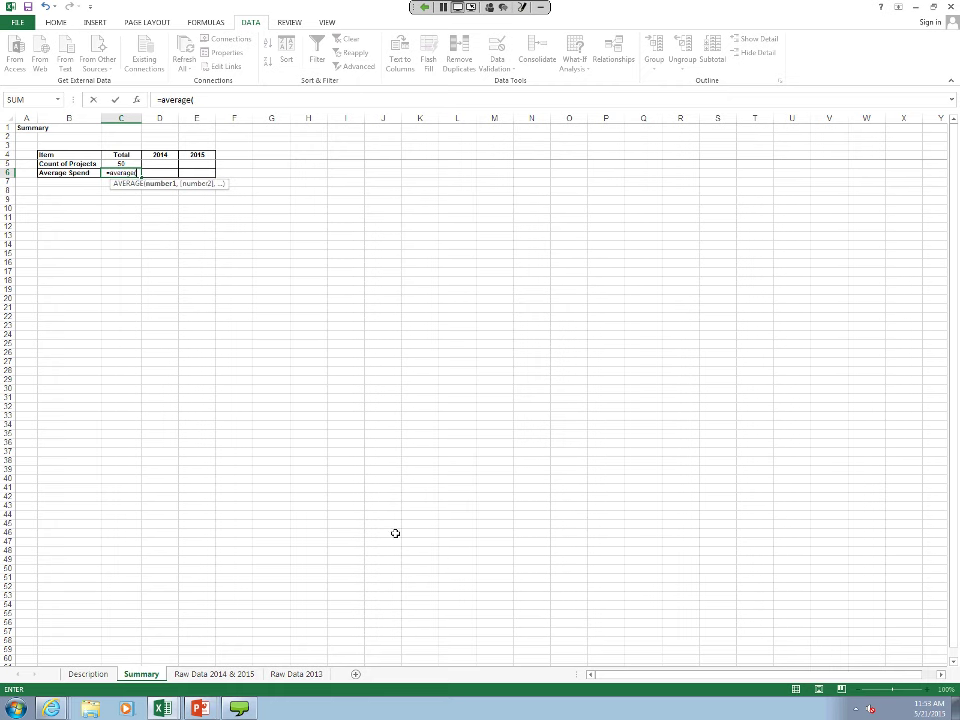
Step: Complete the AVERAGE over absolute Raw Data T2:T51 contract amounts, showing $646,901
{"action": "left_click", "coordinate": [219, 677]}
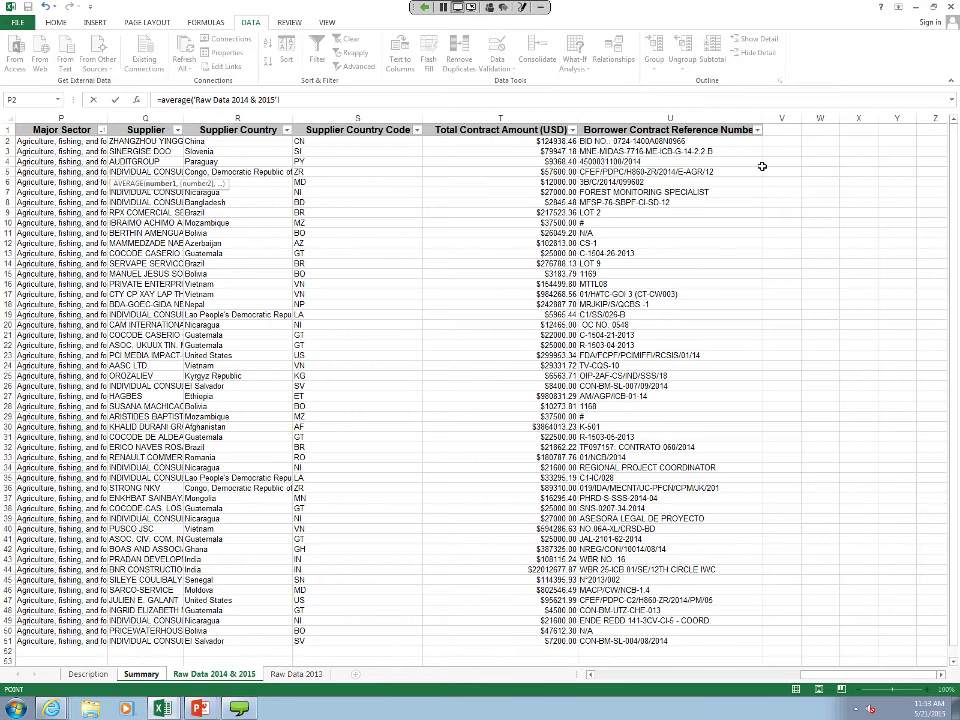
{"action": "left_click", "coordinate": [499, 141]}
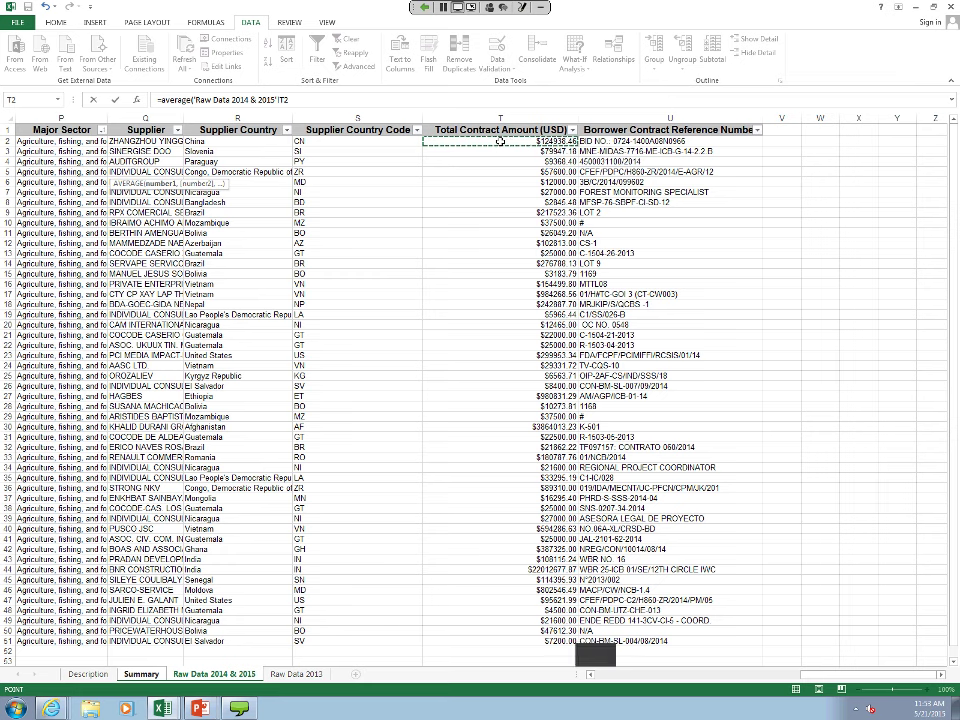
{"action": "key", "text": "ctrl+shift+Down"}
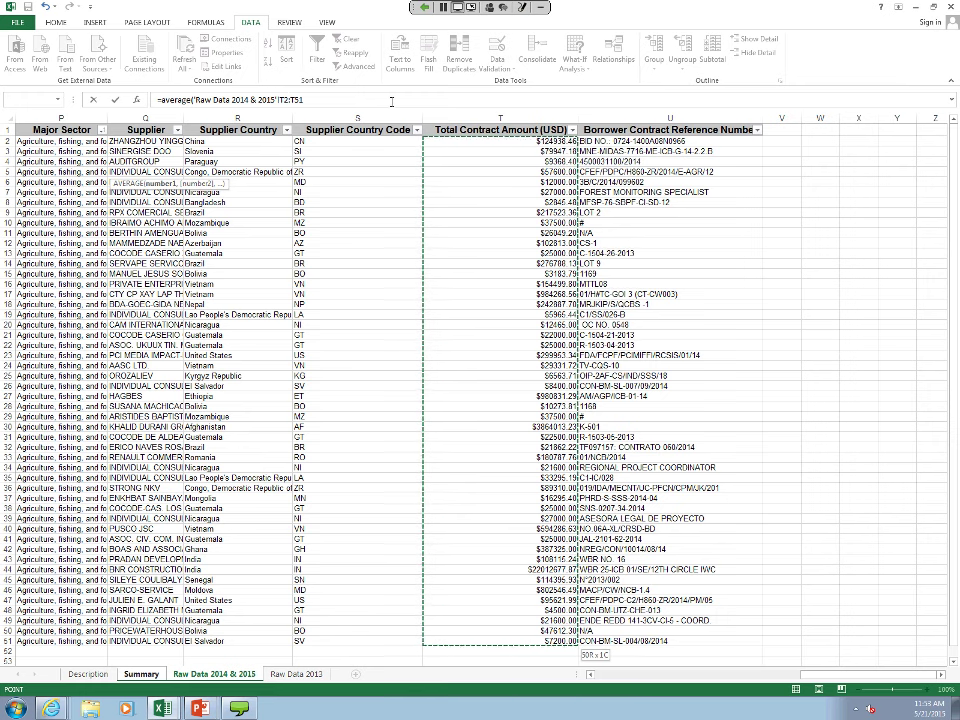
{"action": "key", "text": "F4"}
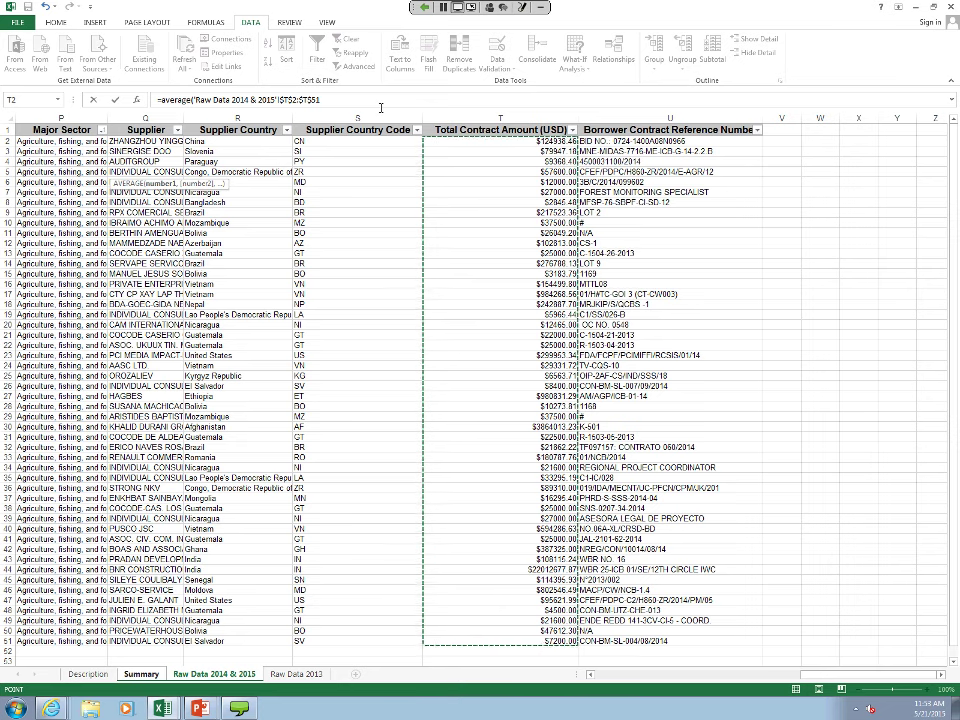
{"action": "left_click", "coordinate": [380, 104]}
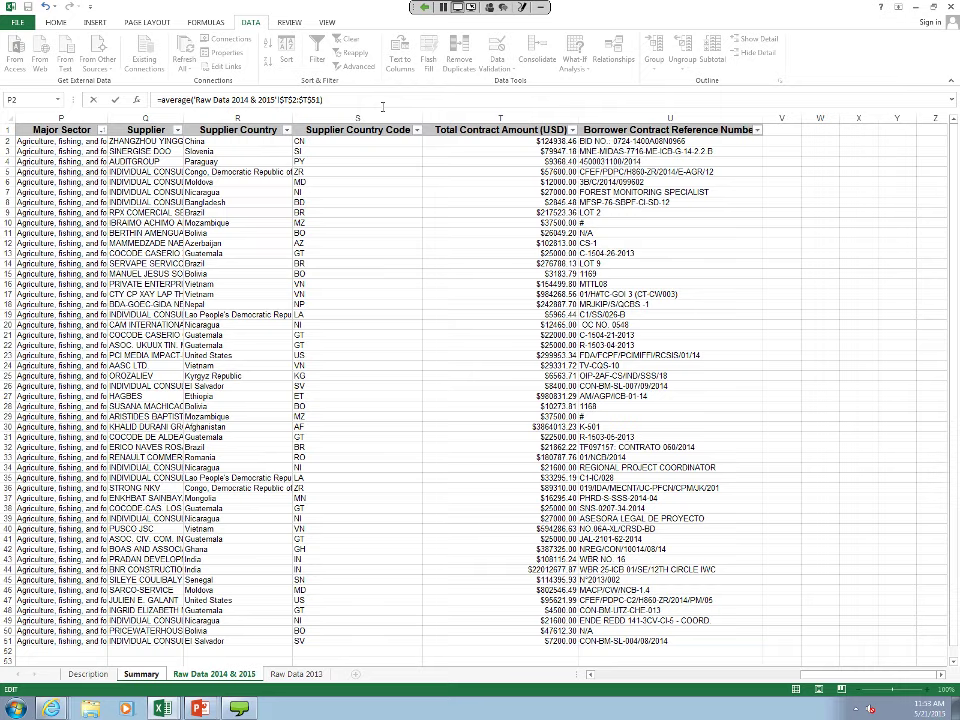
{"action": "key", "text": "Return"}
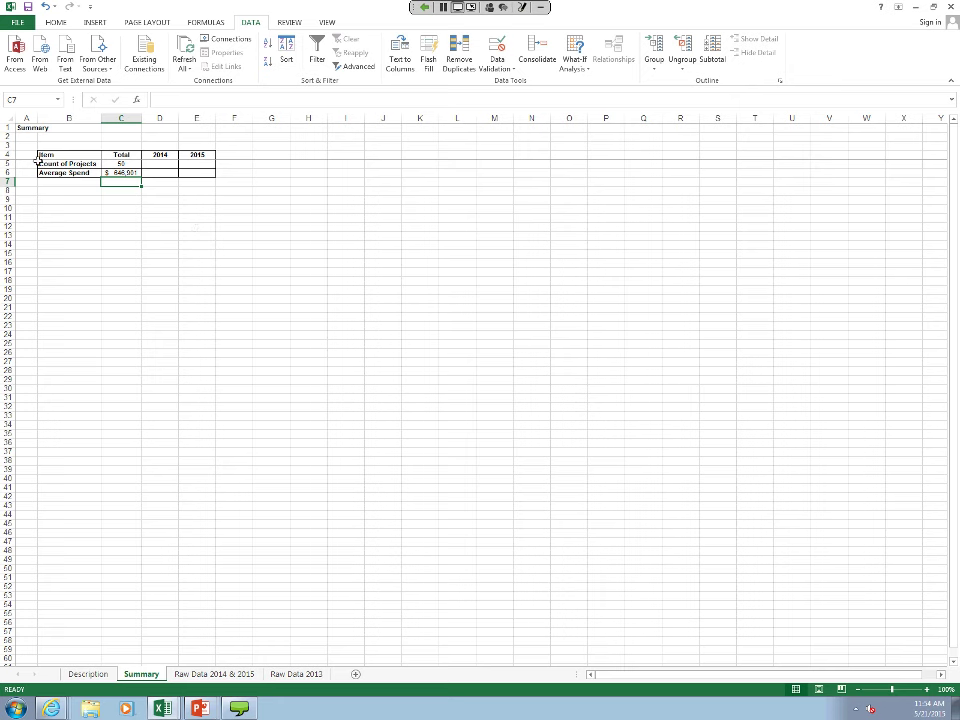
Step: In D5, start =COUNTIF over the absolute Fiscal Year range $D$2:$D$51, beginning its criteria argument
{"action": "left_click", "coordinate": [156, 162]}
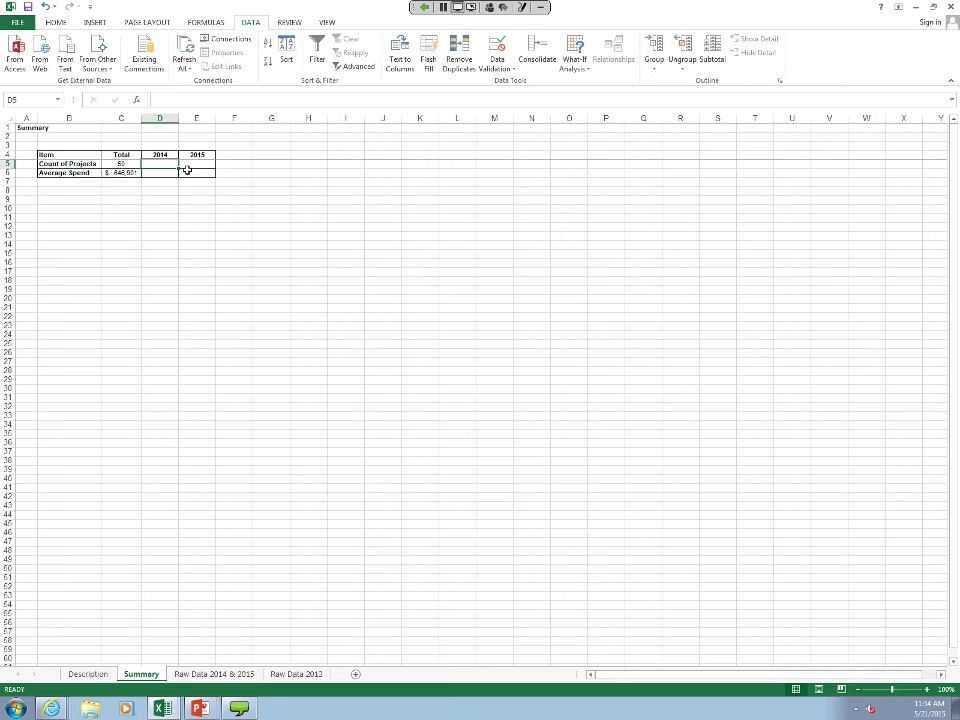
{"action": "type", "text": "="}
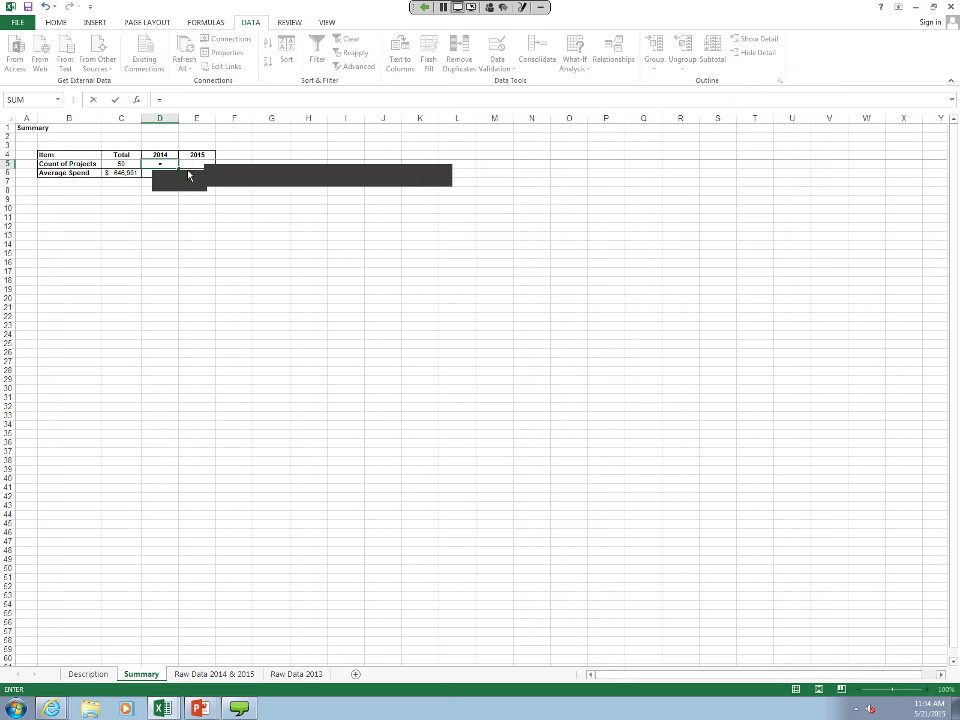
{"action": "type", "text": "countif("}
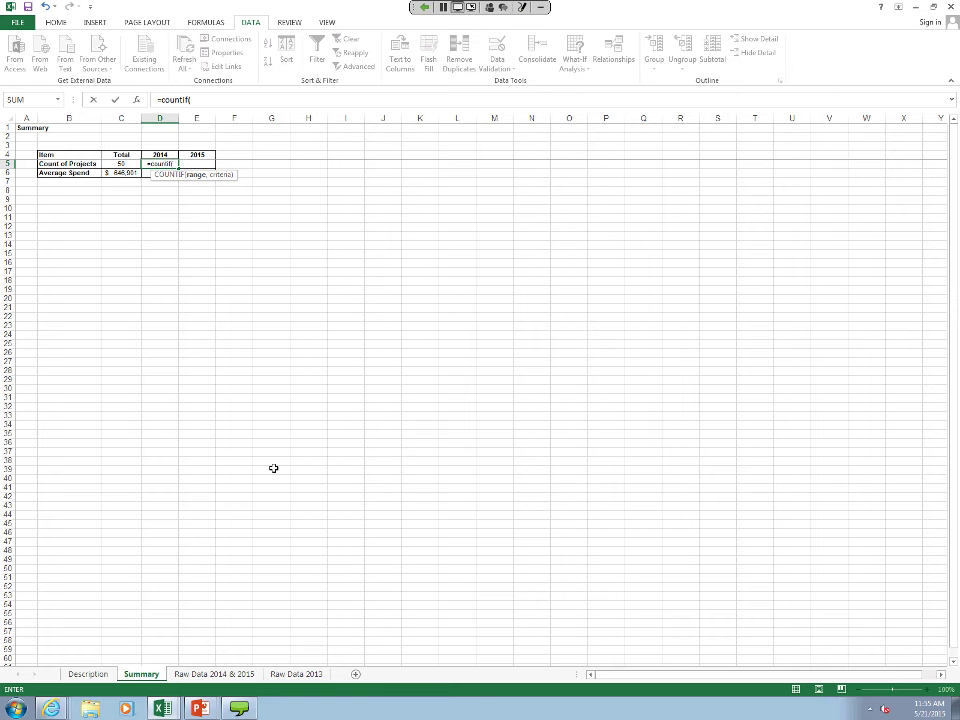
{"action": "left_click", "coordinate": [213, 676]}
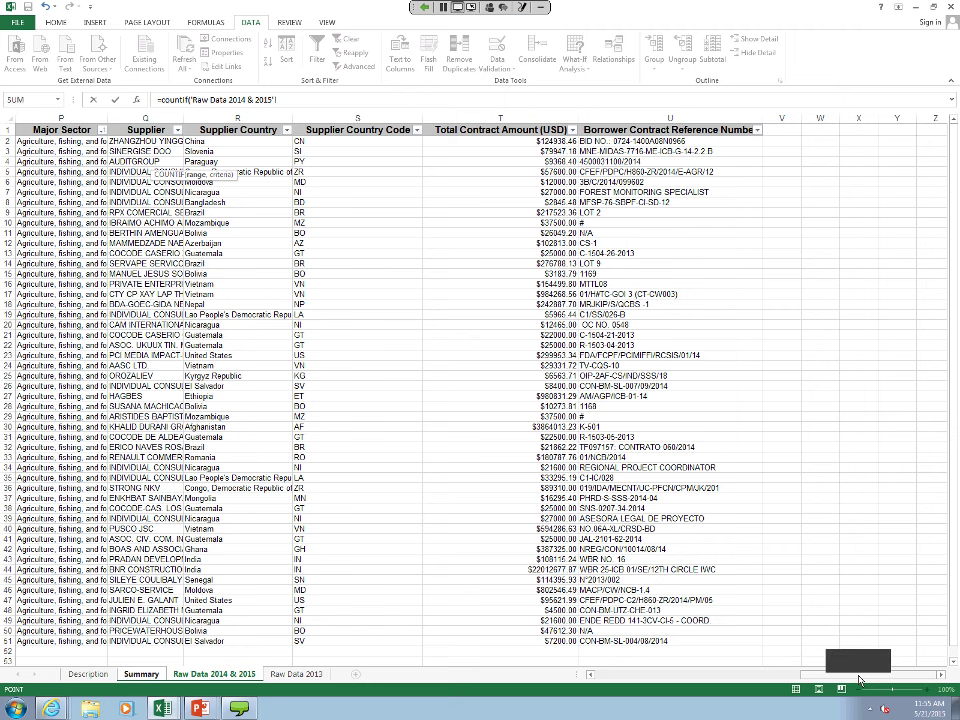
{"action": "scroll", "coordinate": [858, 680], "scroll_direction": "left", "scroll_amount": 2}
{"action": "left_click_drag", "start_coordinate": [858, 680], "coordinate": [641, 682]}
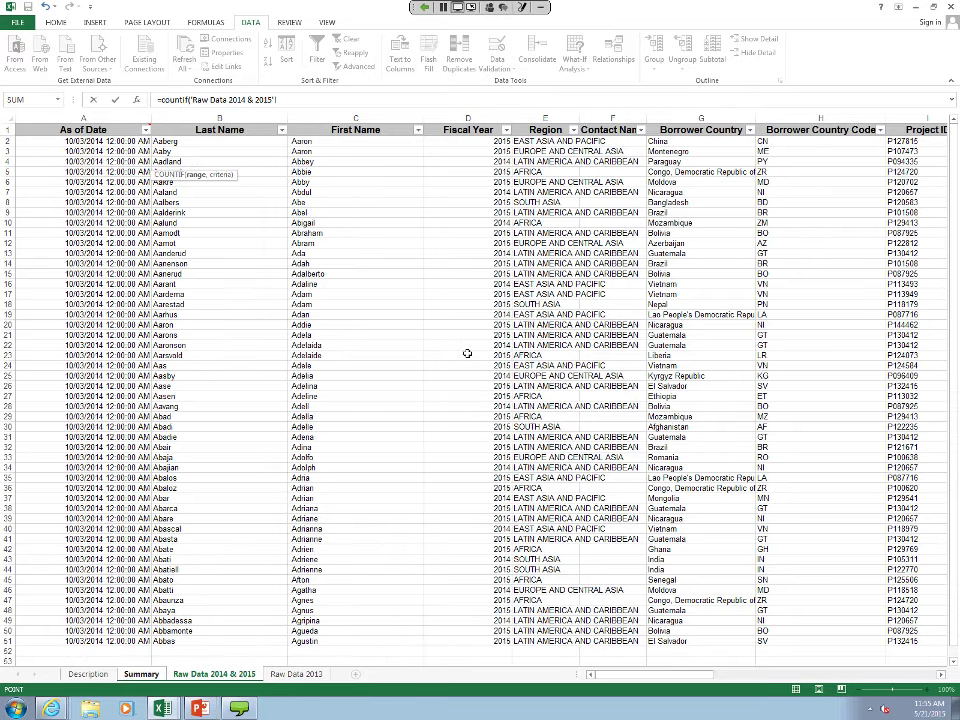
{"action": "left_click", "coordinate": [455, 141]}
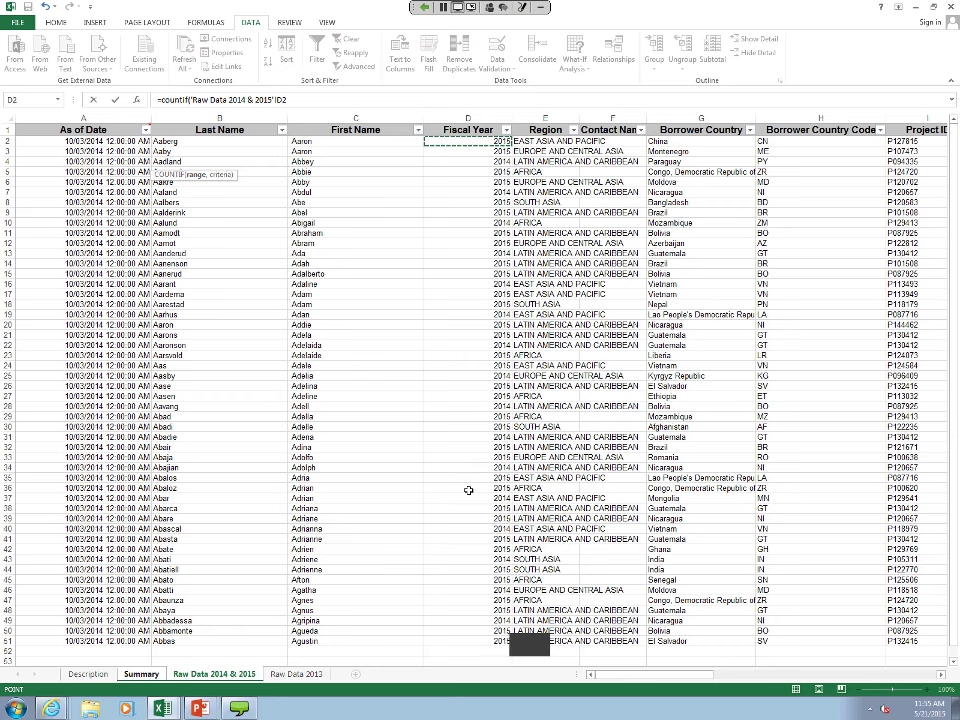
{"action": "key", "text": "ctrl+shift+Down"}
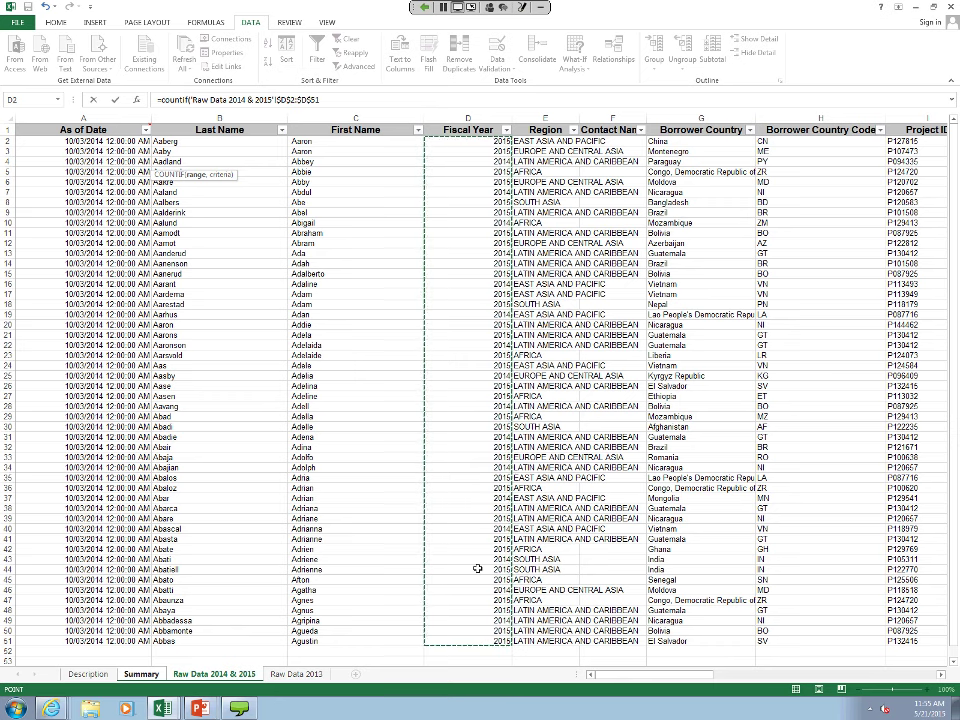
{"action": "left_click", "coordinate": [338, 101]}
{"action": "key", "text": "F4"}
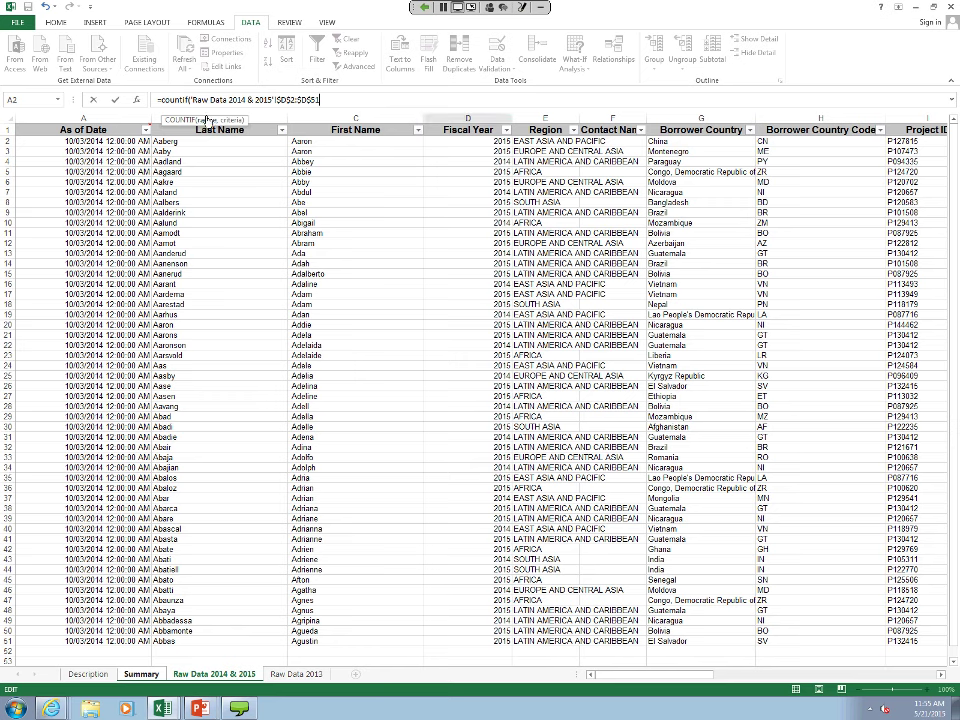
{"action": "type", "text": ","}
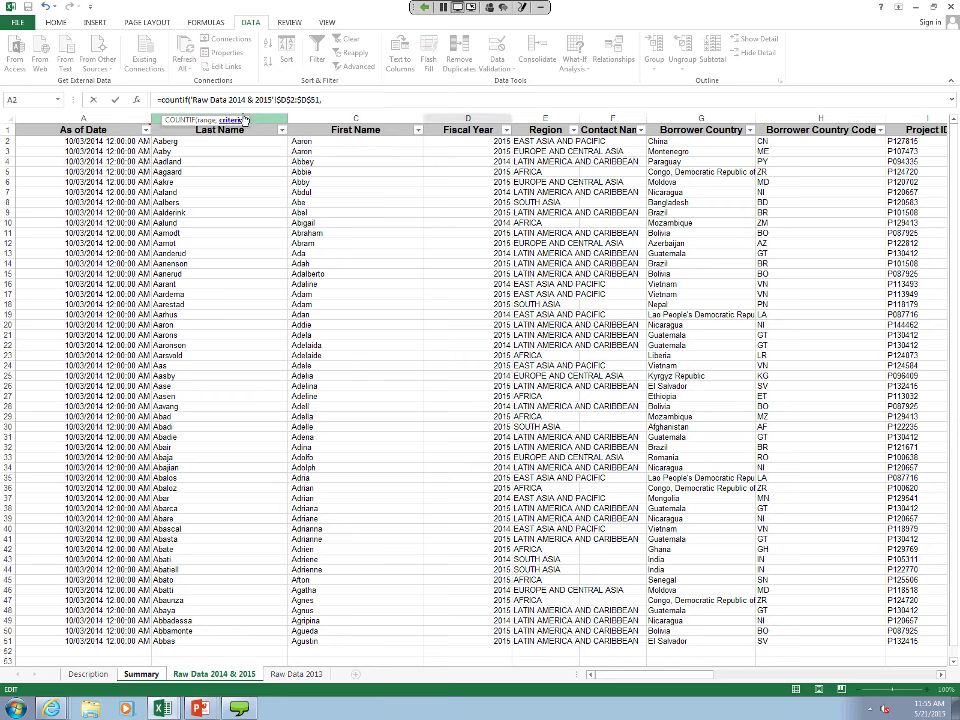
{"action": "type", "text": " \""}
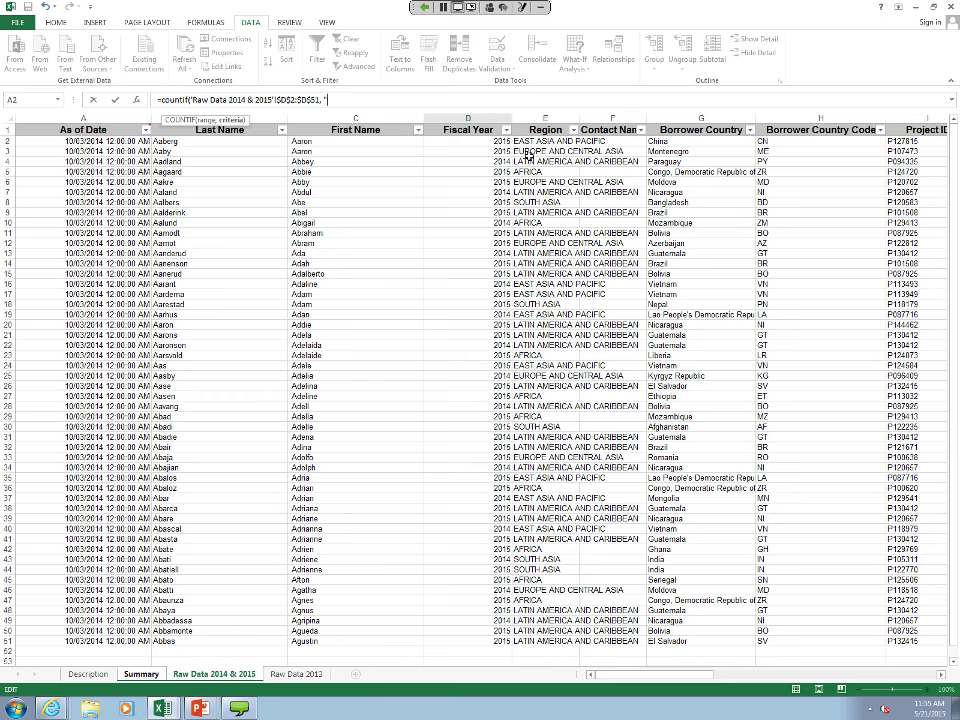
{"action": "type", "text": "2014\")"}
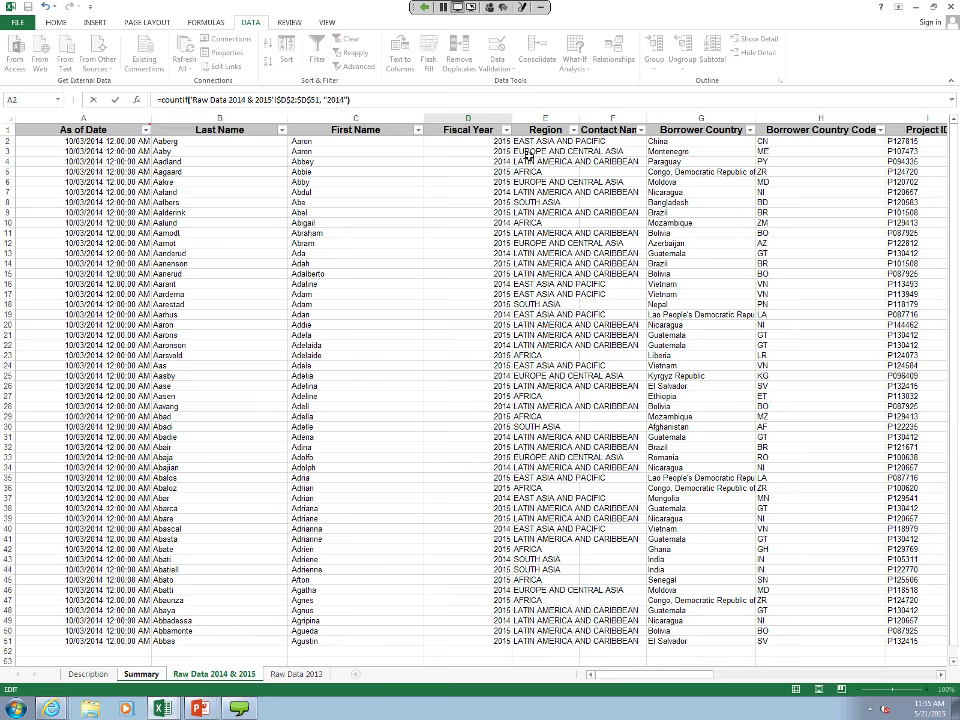
{"action": "key", "text": "BackSpace"}
{"action": "key", "text": "BackSpace"}
{"action": "key", "text": "BackSpace"}
{"action": "key", "text": "BackSpace"}
{"action": "key", "text": "BackSpace"}
{"action": "key", "text": "BackSpace"}
{"action": "key", "text": "BackSpace"}
{"action": "key", "text": "BackSpace"}
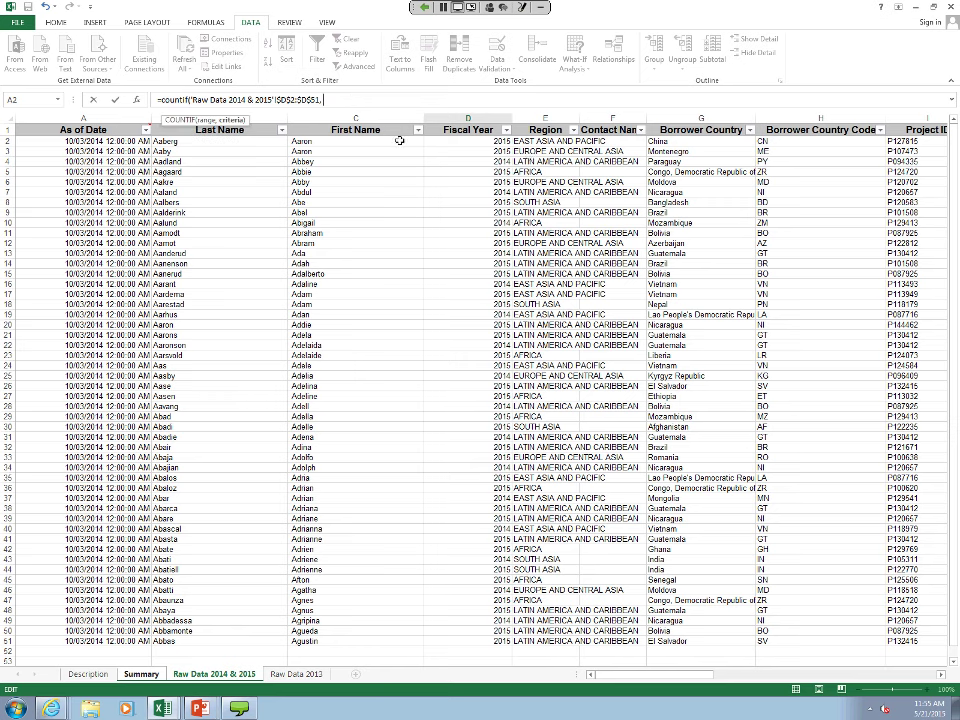
{"action": "left_click", "coordinate": [230, 675]}
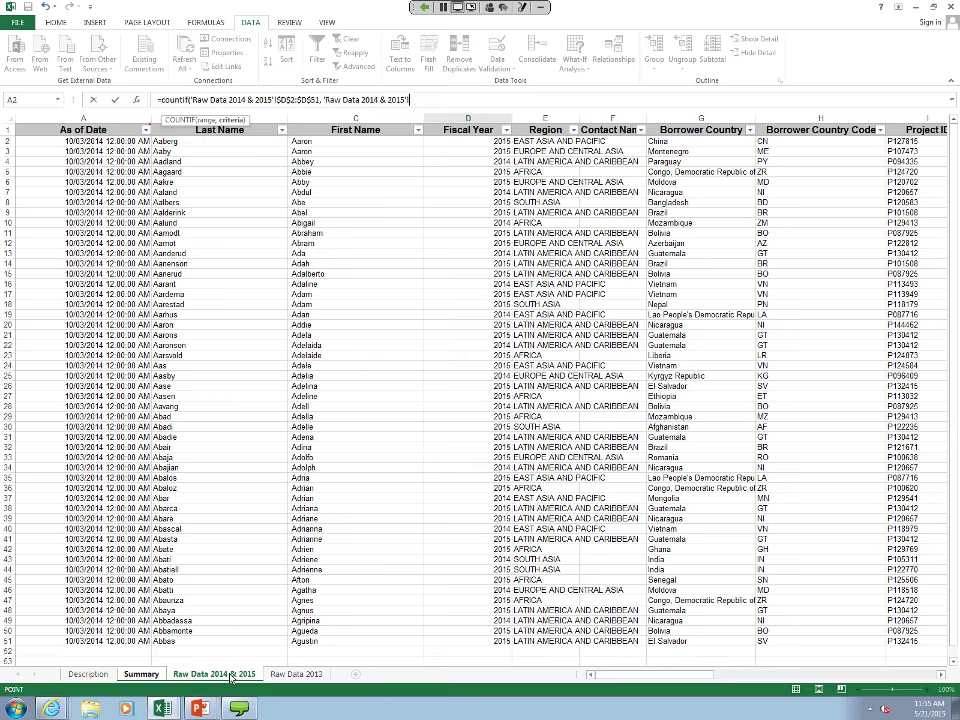
Step: Use the Summary D4 header as the criterion and commit, so D5 shows 16
{"action": "left_click", "coordinate": [141, 674]}
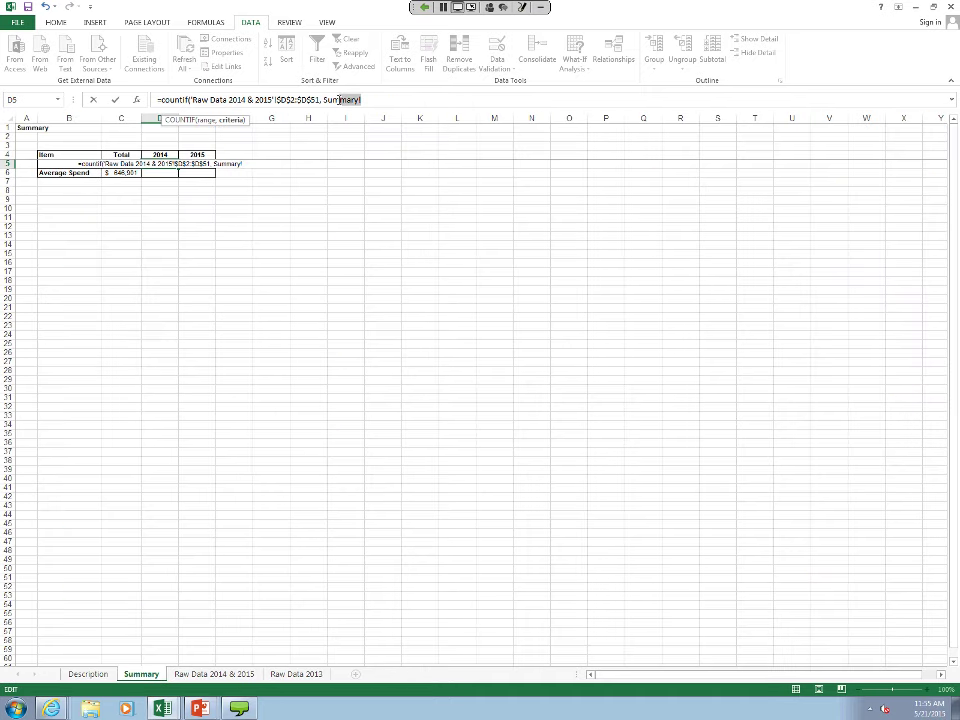
{"action": "key", "text": "BackSpace"}
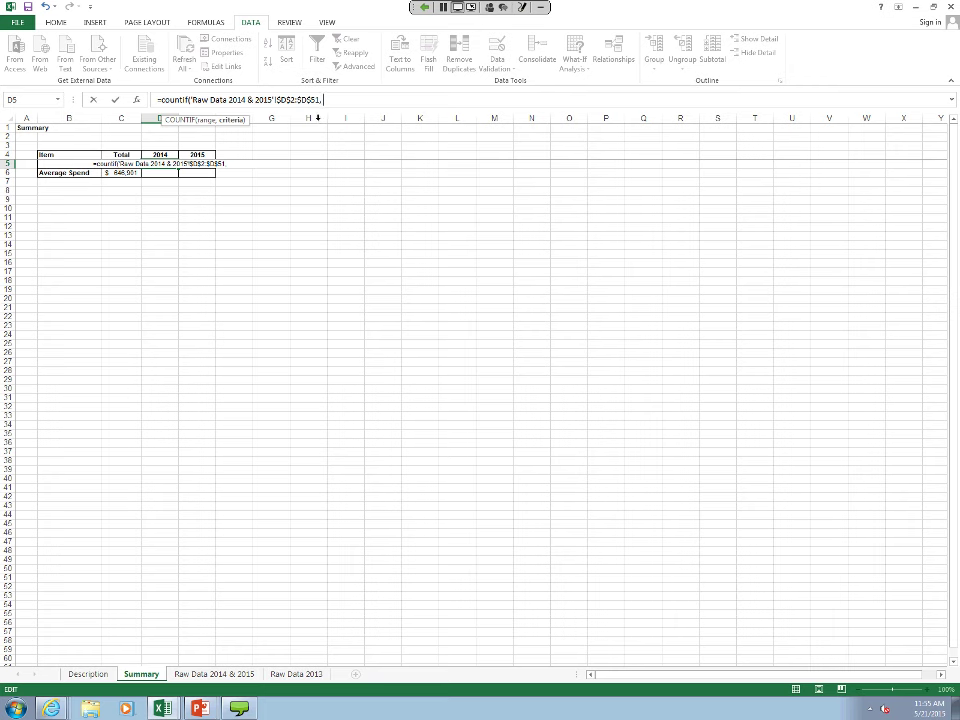
{"action": "left_click", "coordinate": [160, 154]}
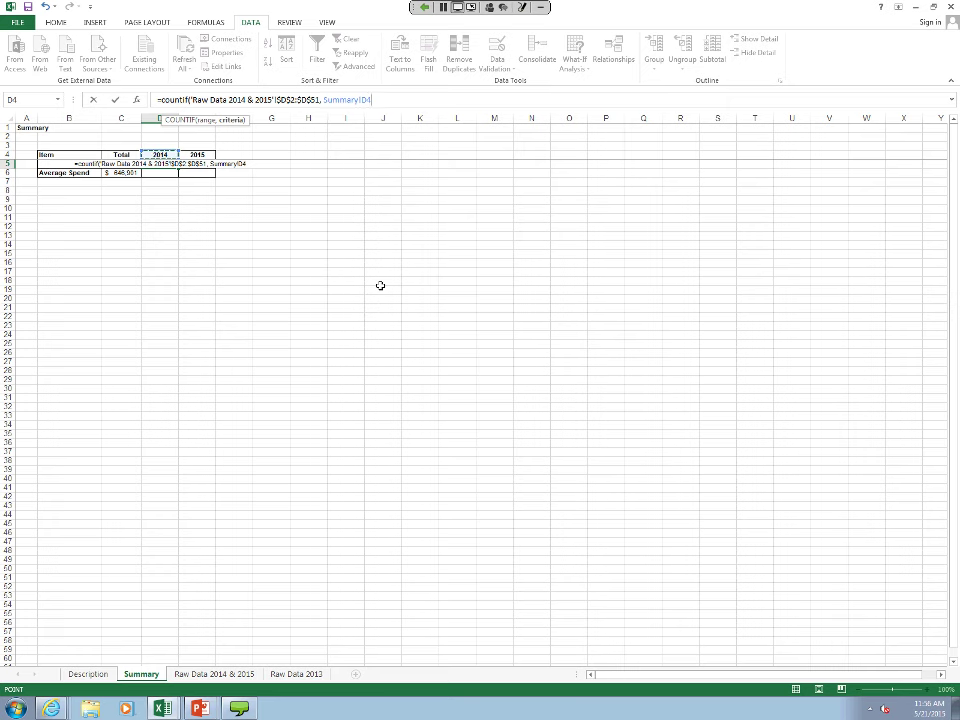
{"action": "type", "text": ")"}
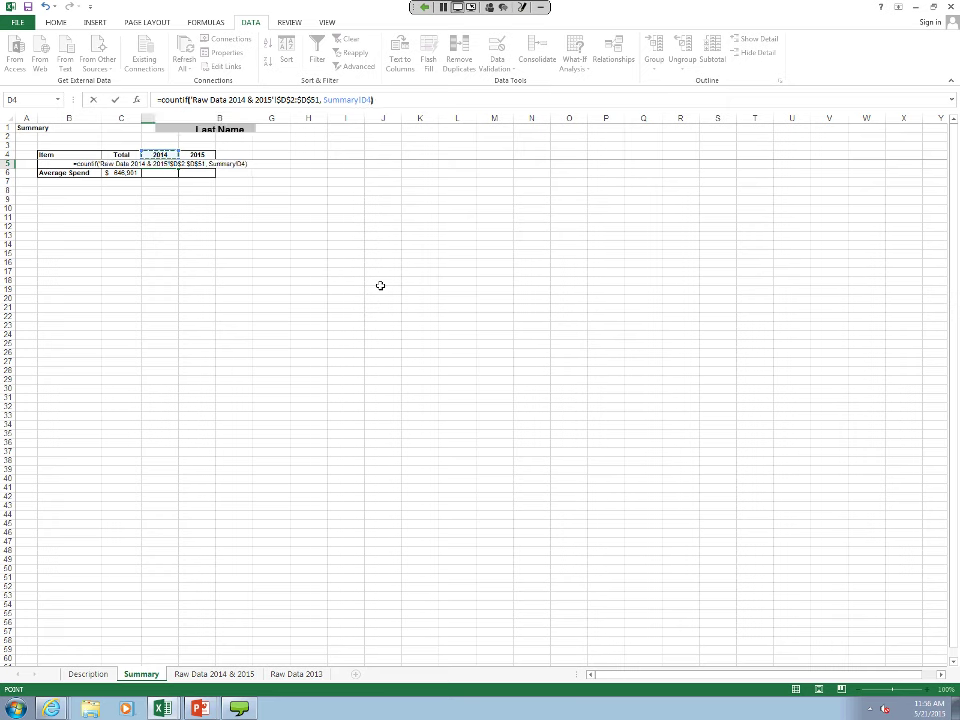
{"action": "key", "text": "Return"}
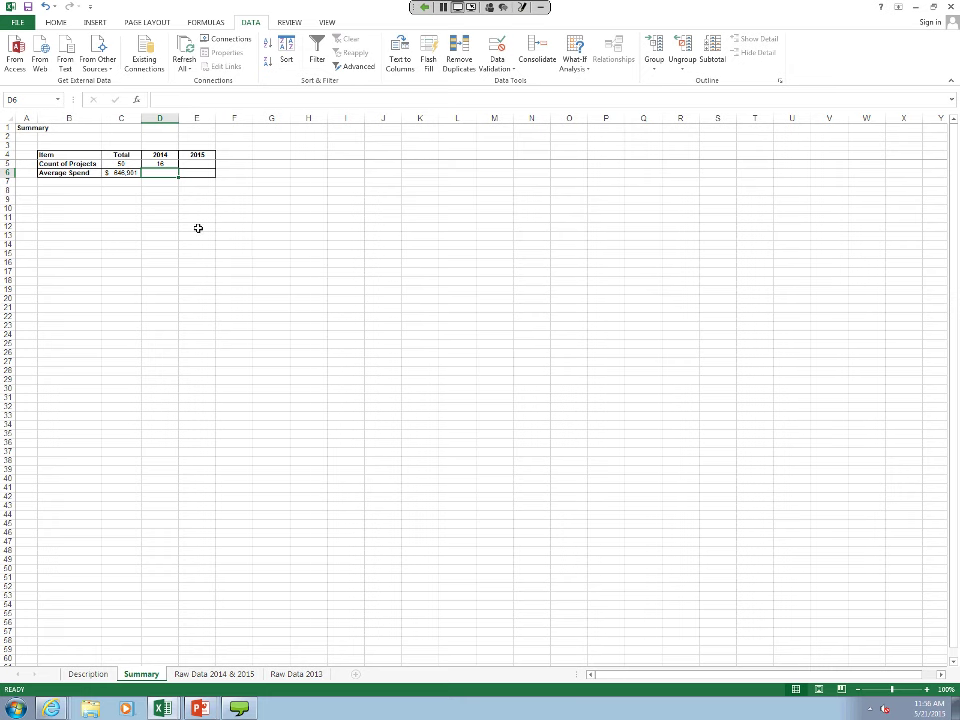
Step: Copy D5's COUNTIF formula into E5 so the 2015 count shows 34
{"action": "left_click", "coordinate": [164, 164]}
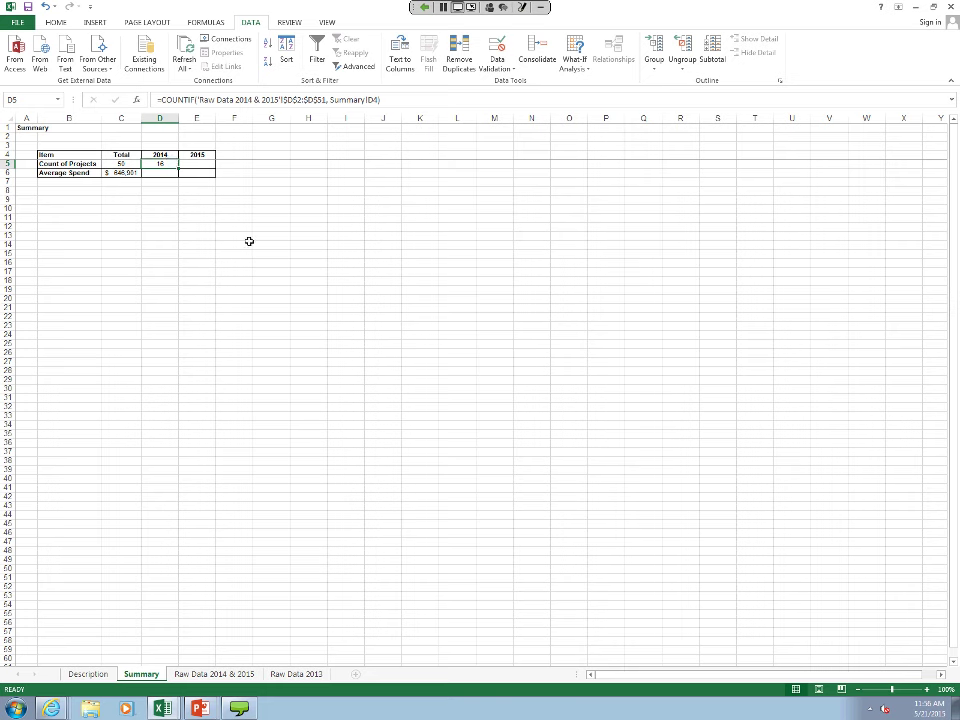
{"action": "key", "text": "ctrl+c"}
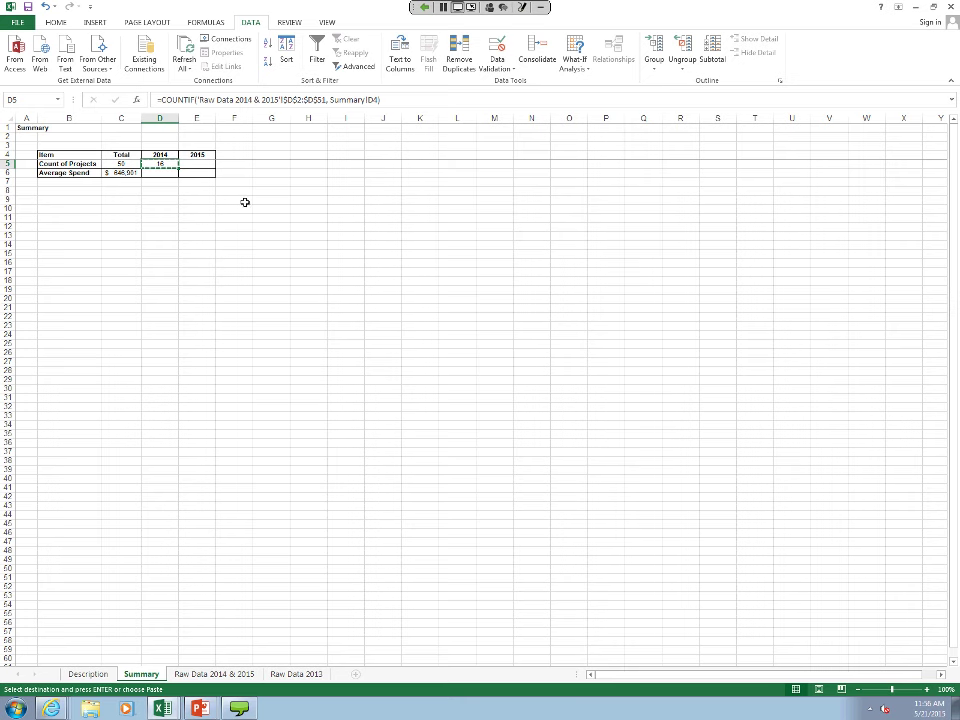
{"action": "left_click", "coordinate": [206, 165]}
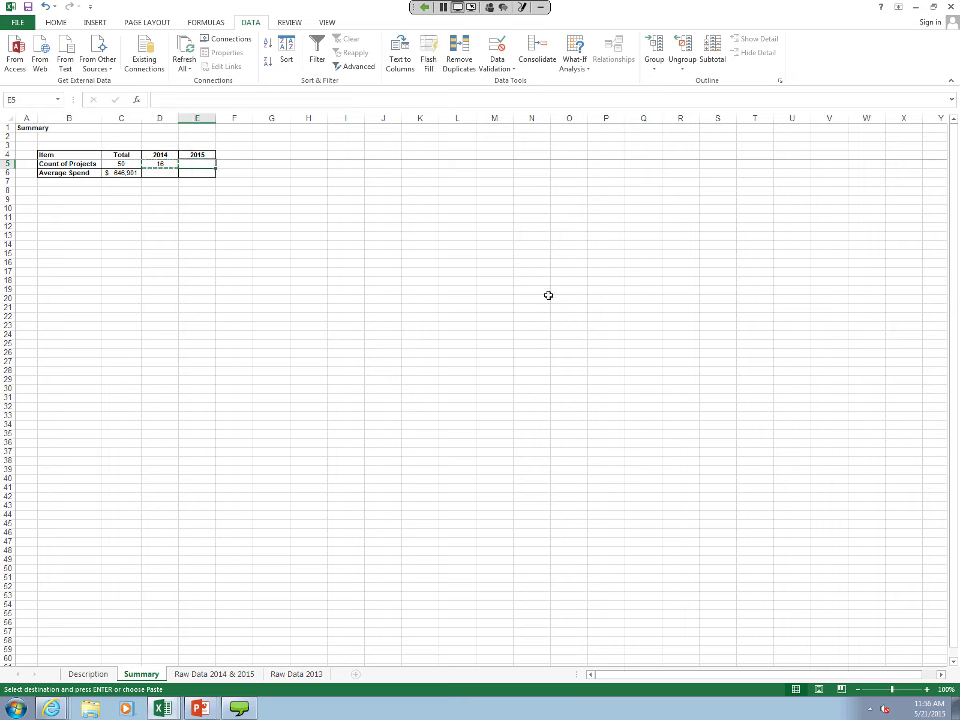
{"action": "key", "text": "ctrl+v"}
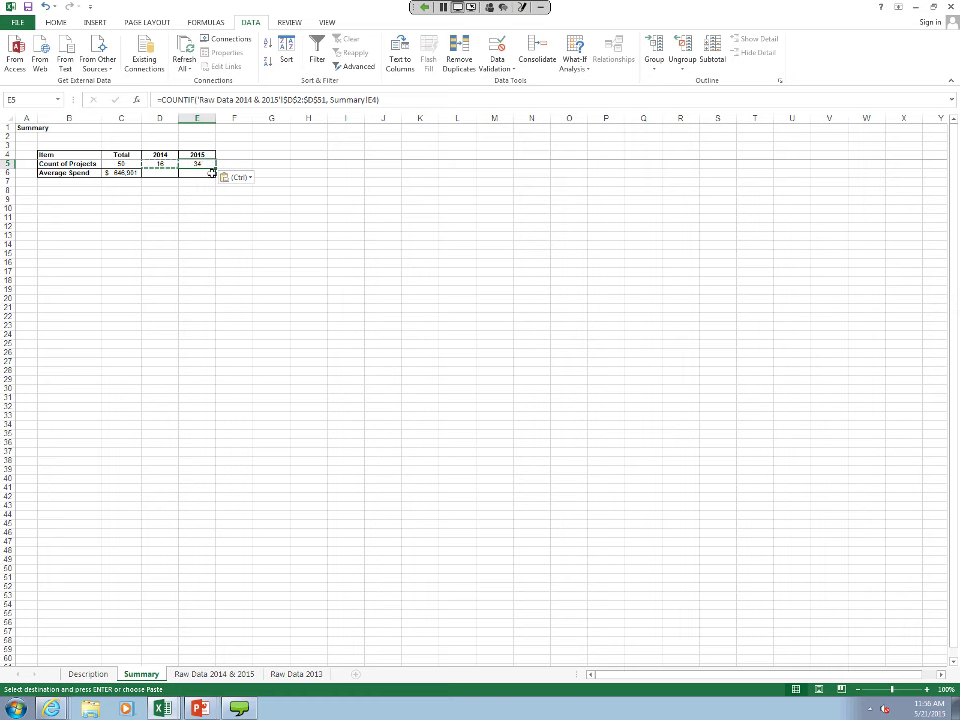
Step: Inspect D5's COUNTIF formula in edit mode and leave it unchanged
{"action": "left_click", "coordinate": [154, 163]}
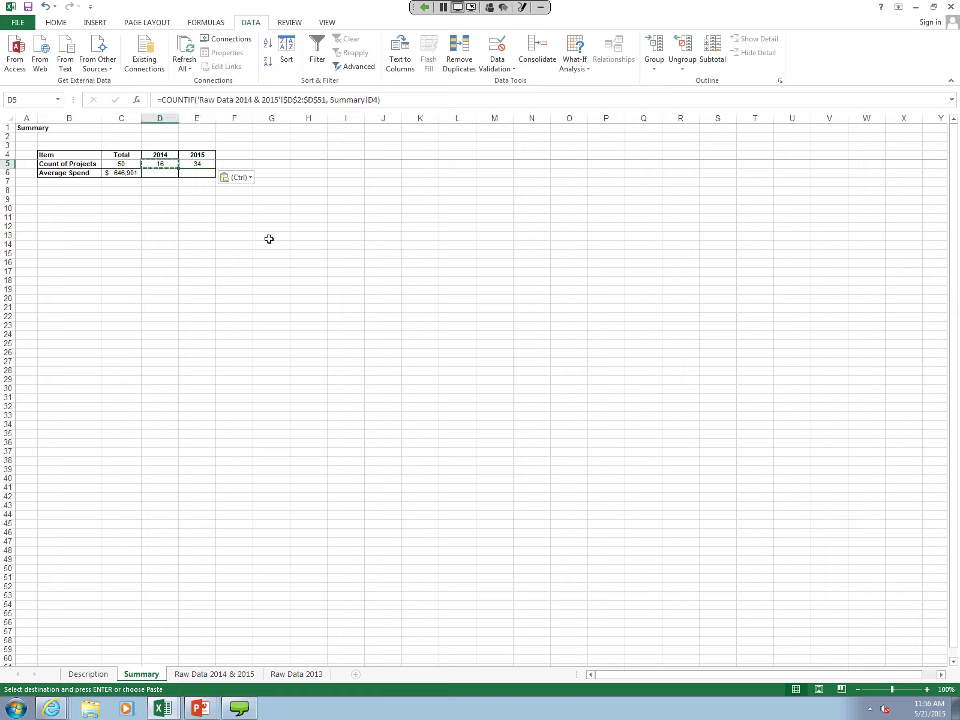
{"action": "key", "text": "F2"}
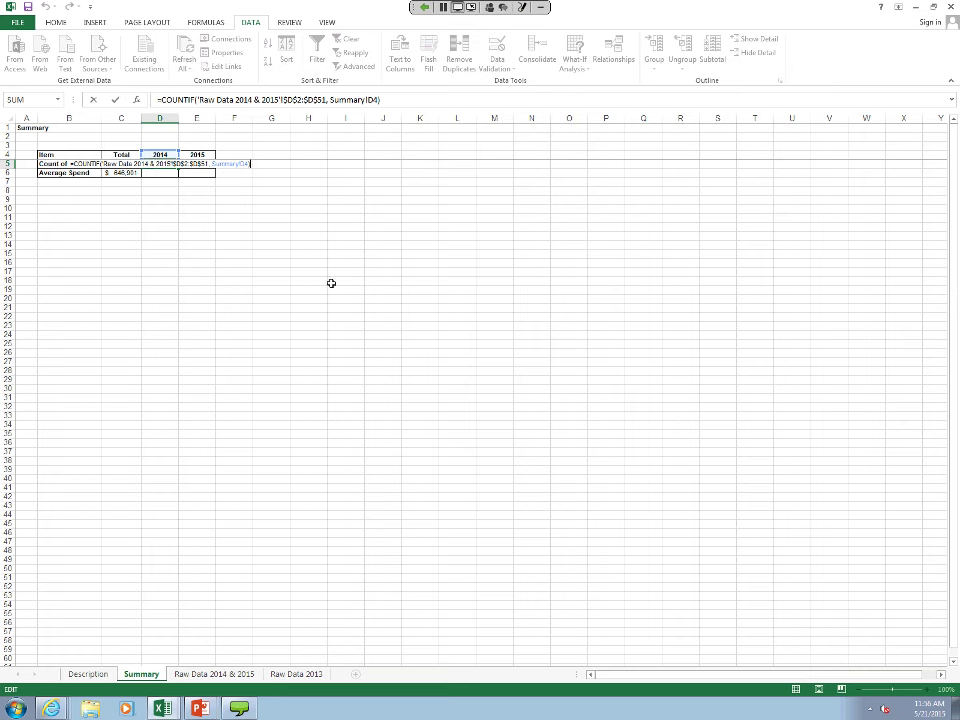
{"action": "key", "text": "Return"}
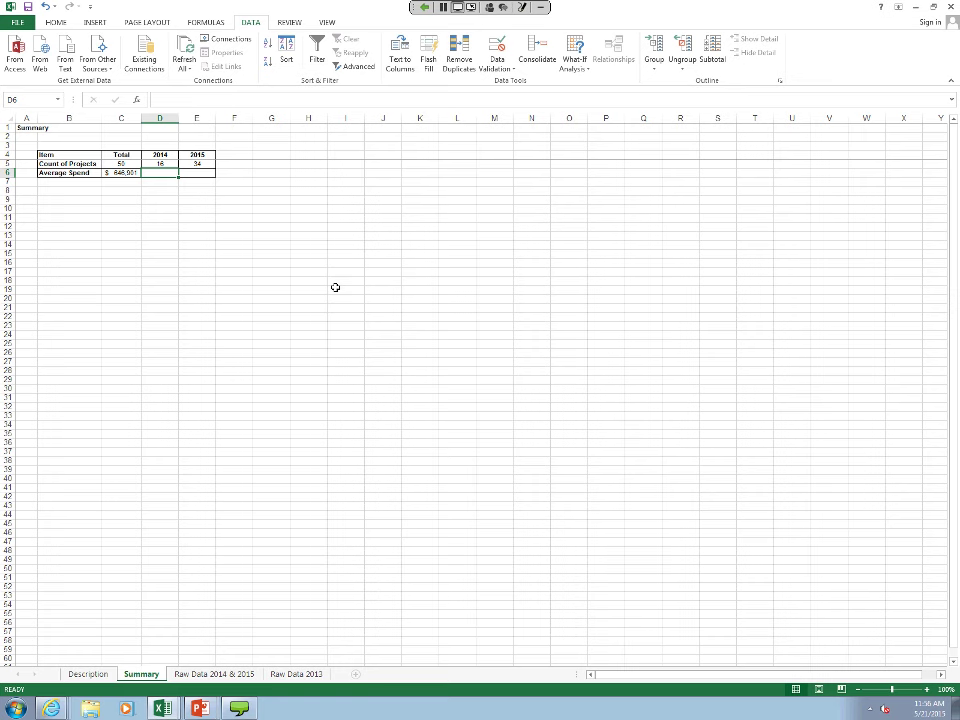
{"action": "left_click", "coordinate": [204, 164]}
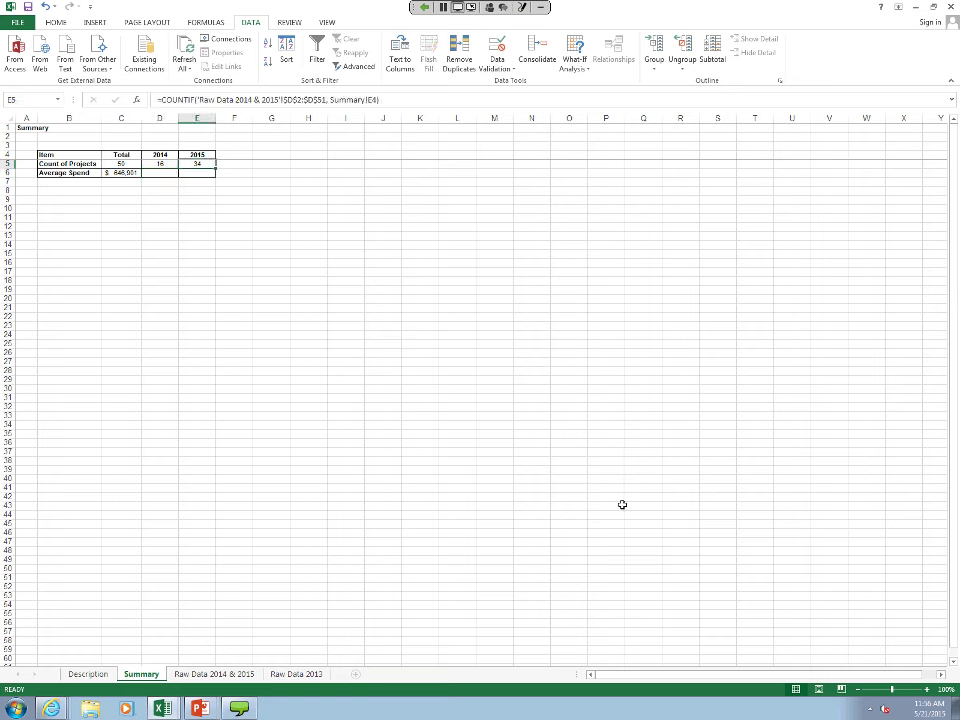
{"action": "key", "text": "F2"}
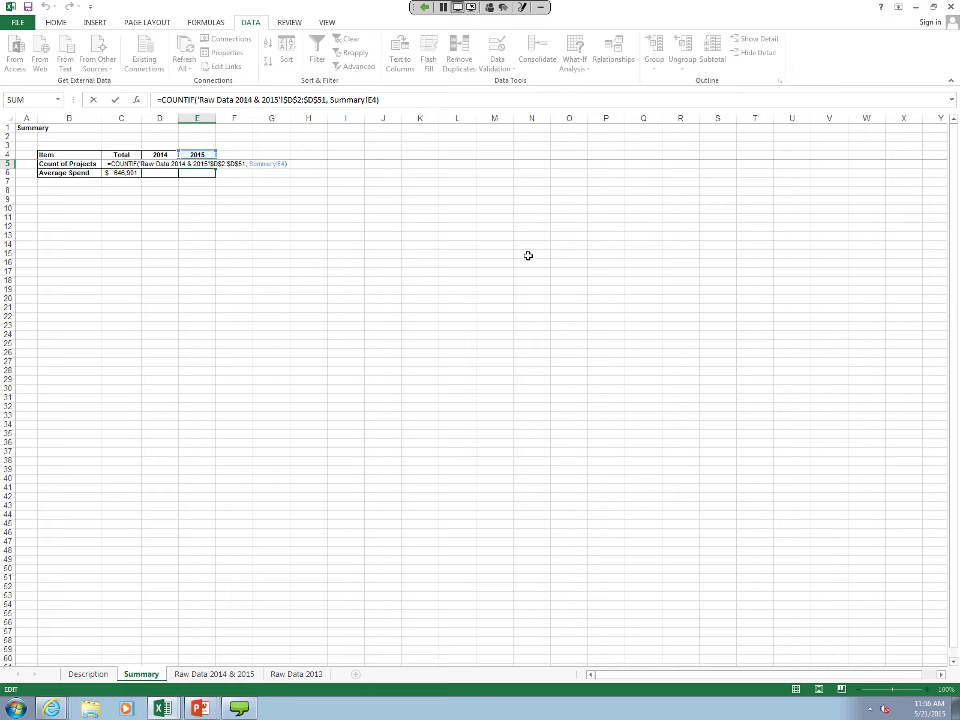
{"action": "key", "text": "Left"}
{"action": "key", "text": "Left"}
{"action": "key", "text": "Left"}
{"action": "key", "text": "Left"}
{"action": "key", "text": "Left"}
{"action": "key", "text": "Left"}
{"action": "key", "text": "Left"}
{"action": "key", "text": "Left"}
{"action": "key", "text": "Left"}
{"action": "key", "text": "Left"}
{"action": "key", "text": "Left"}
{"action": "key", "text": "Left"}
{"action": "key", "text": "Left"}
{"action": "key", "text": "Left"}
{"action": "key", "text": "Left"}
{"action": "key", "text": "Left"}
{"action": "key", "text": "Left"}
{"action": "key", "text": "Left"}
{"action": "key", "text": "Left"}
{"action": "key", "text": "Left"}
{"action": "key", "text": "Return"}
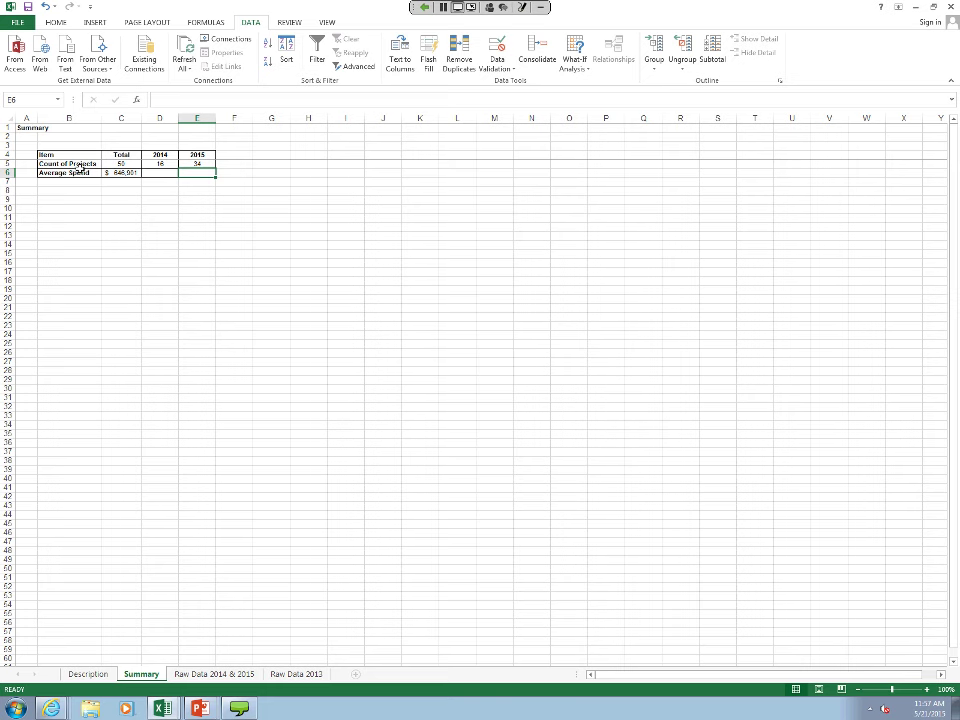
{"action": "key", "text": "Left"}
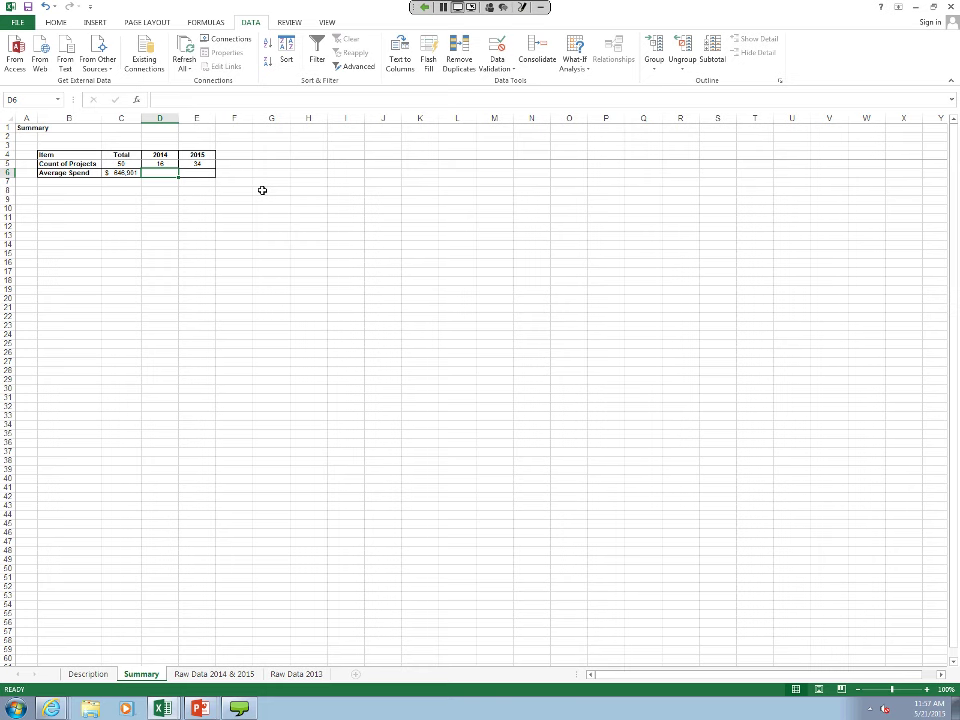
Step: Start an AVERAGEIF in D6 using the absolute Fiscal Year range $D$2:$D$51 from the raw data sheet
{"action": "type", "text": "="}
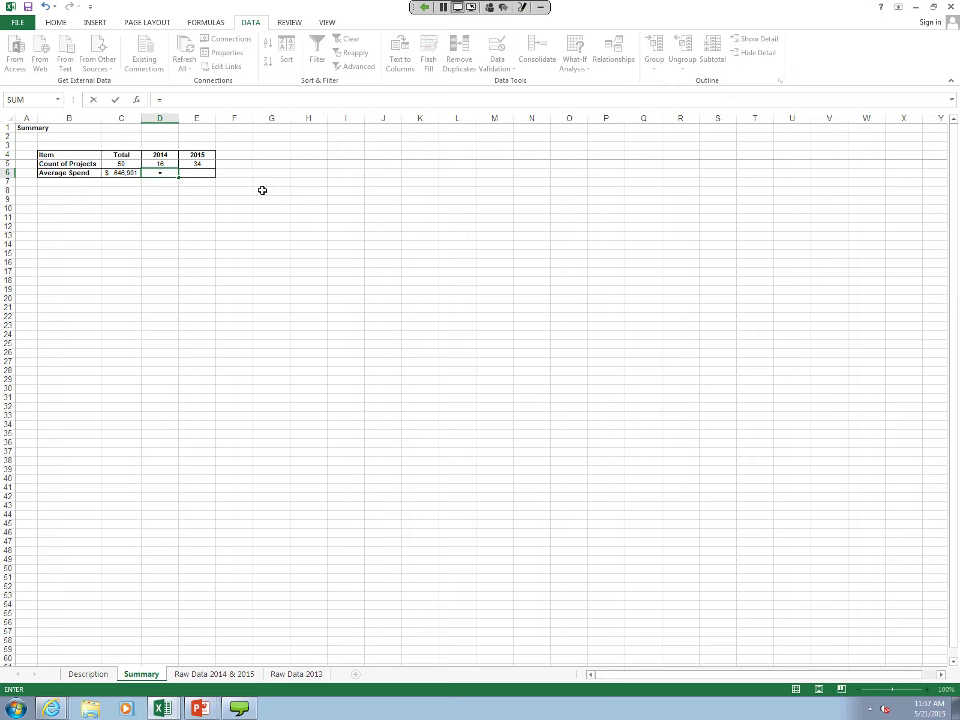
{"action": "type", "text": "av"}
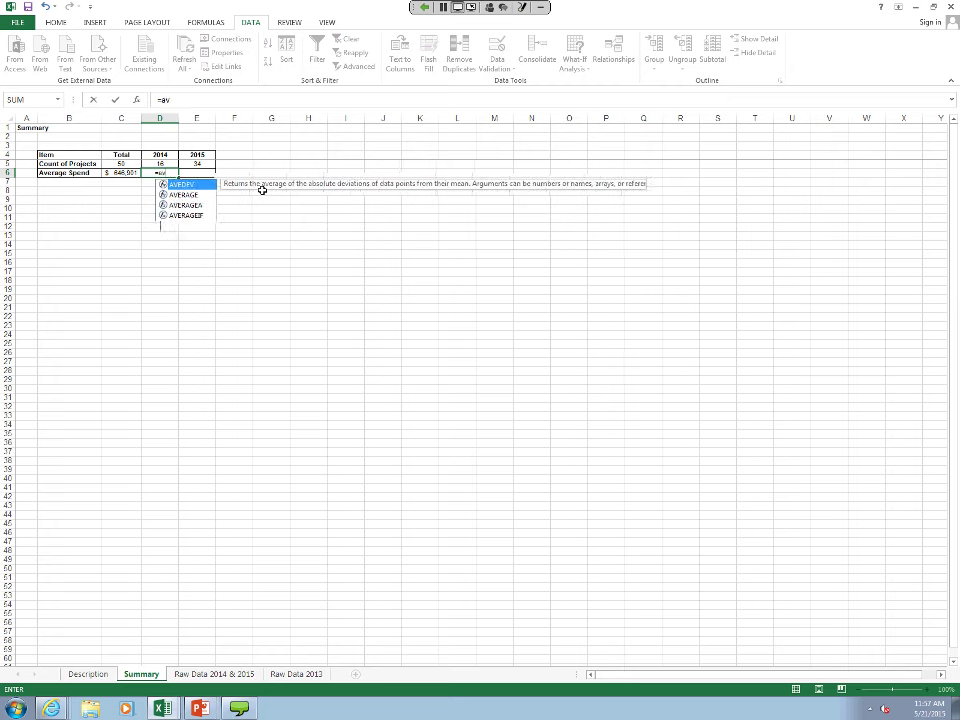
{"action": "type", "text": "erage("}
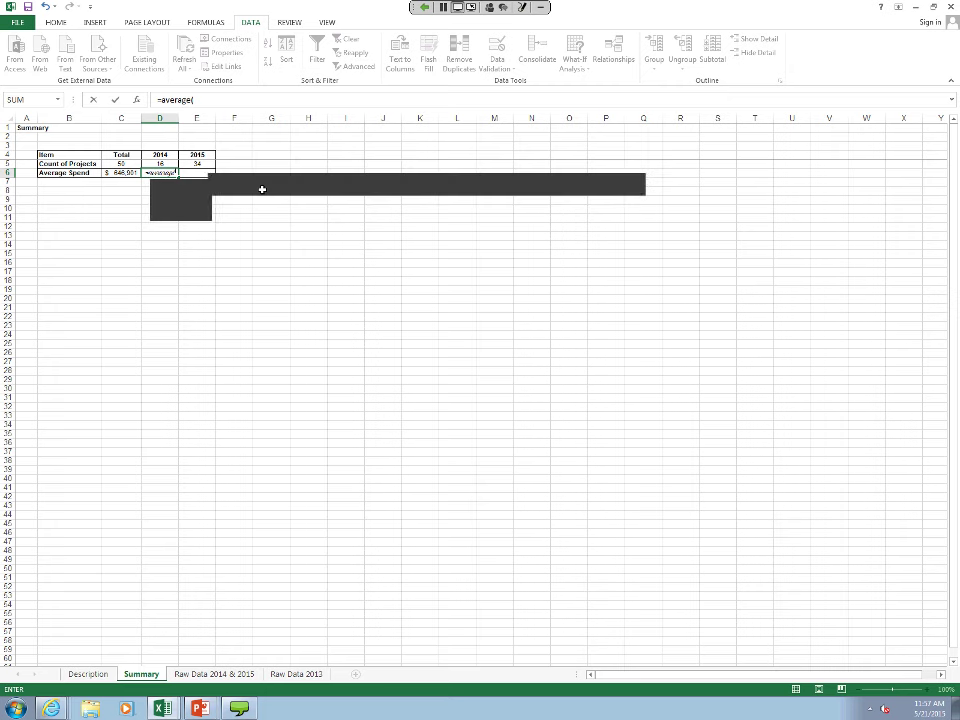
{"action": "key", "text": "BackSpace"}
{"action": "key", "text": "BackSpace"}
{"action": "key", "text": "BackSpace"}
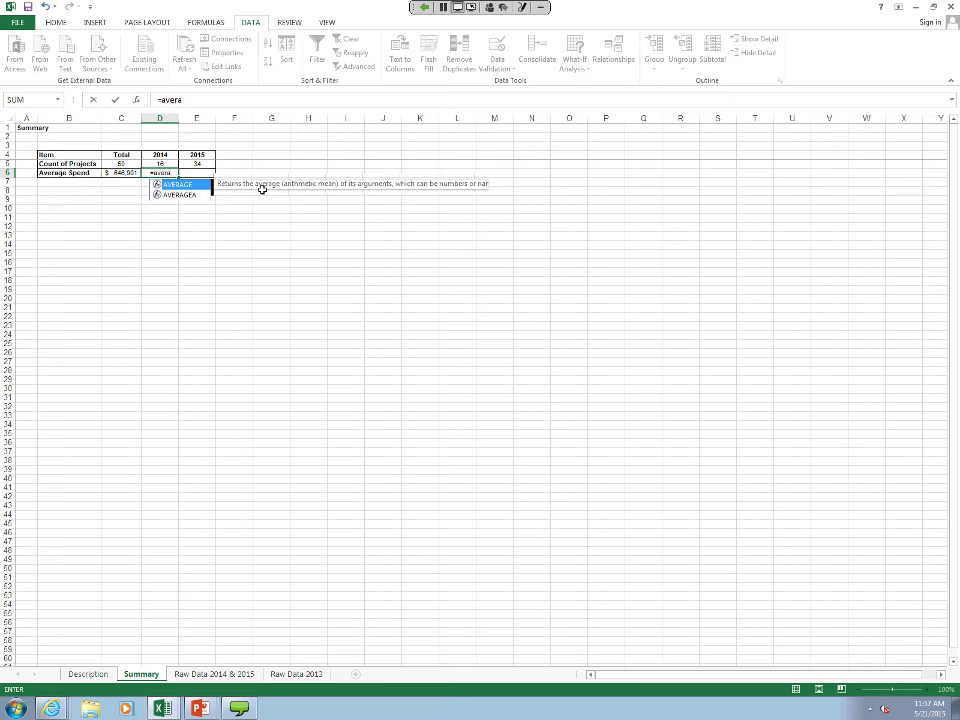
{"action": "type", "text": "geif("}
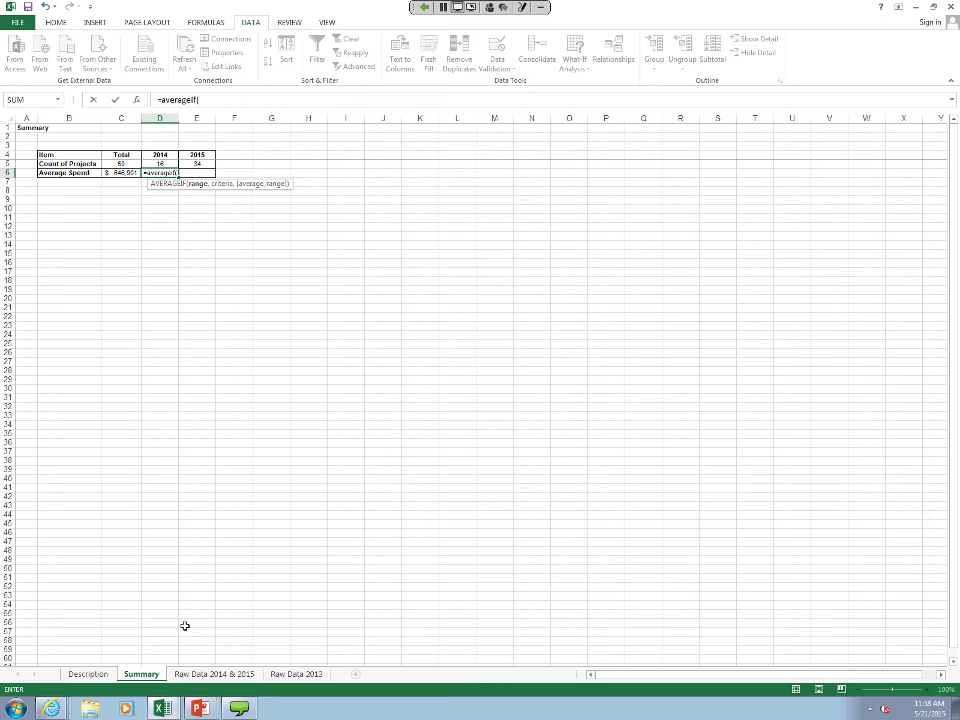
{"action": "left_click", "coordinate": [202, 675]}
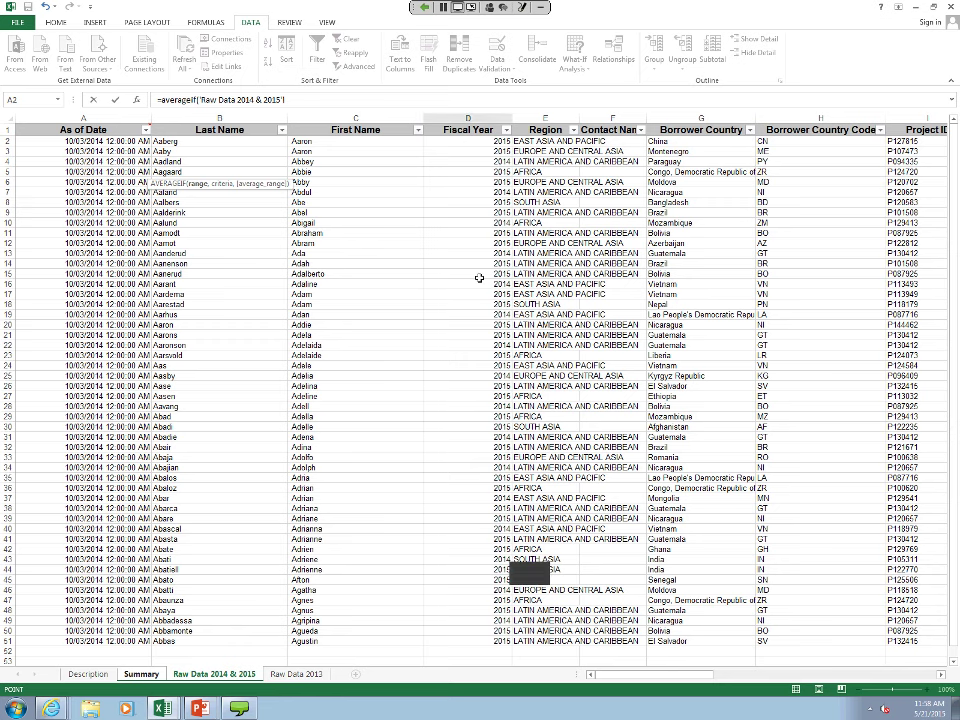
{"action": "left_click", "coordinate": [492, 638]}
{"action": "key", "text": "ctrl+shift+Up"}
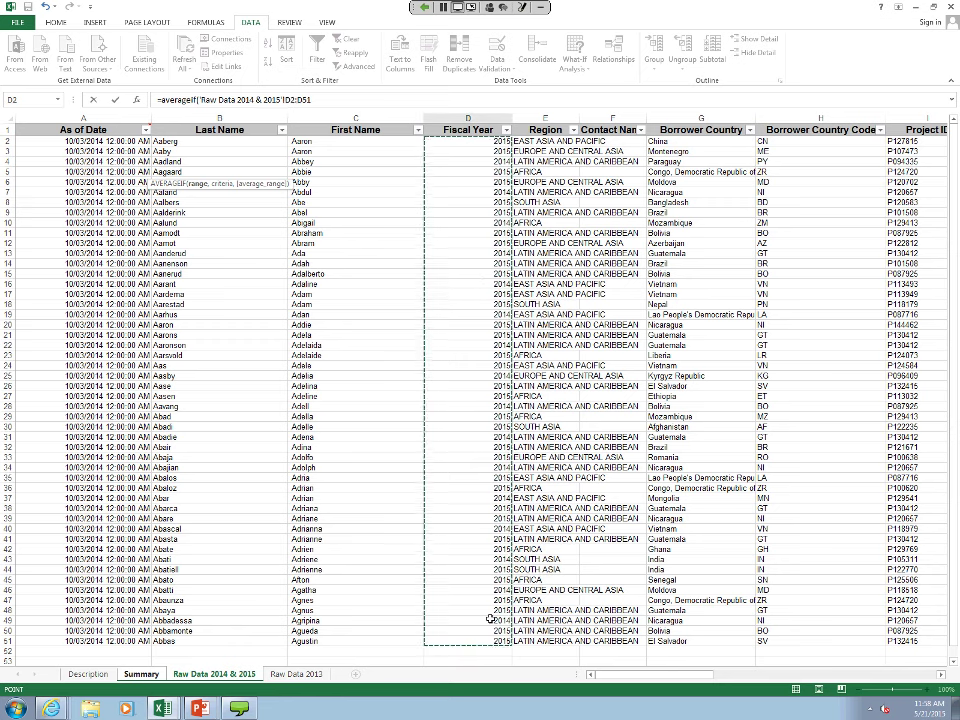
{"action": "key", "text": "F4"}
{"action": "type", "text": ","}
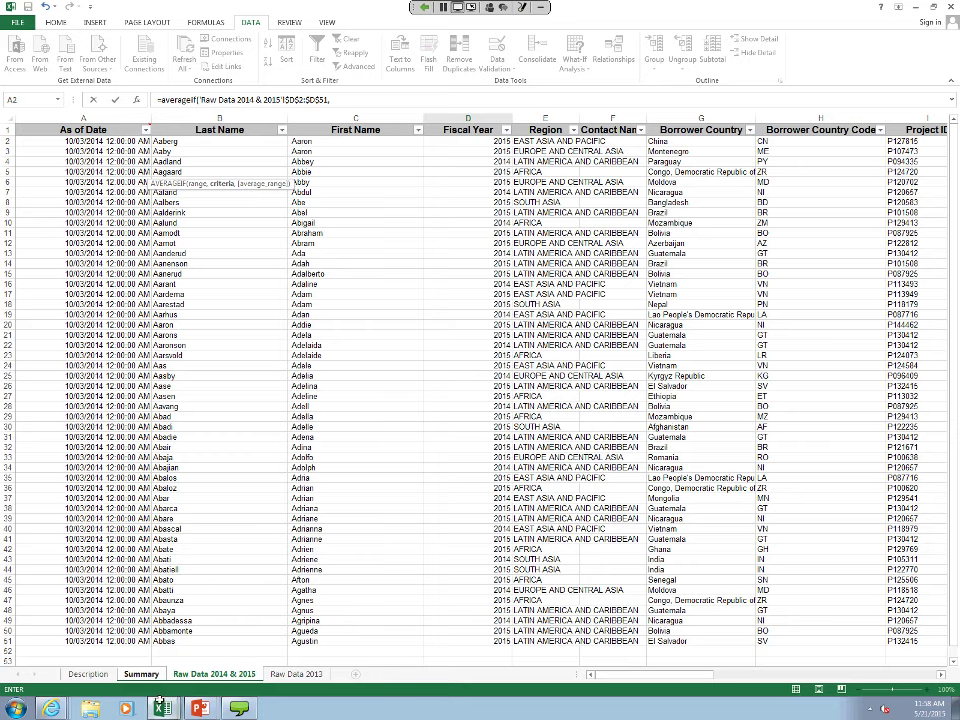
Step: Add Summary!D4 as criteria and $T$2:$T$51 as the average range, giving $118,007
{"action": "left_click", "coordinate": [141, 674]}
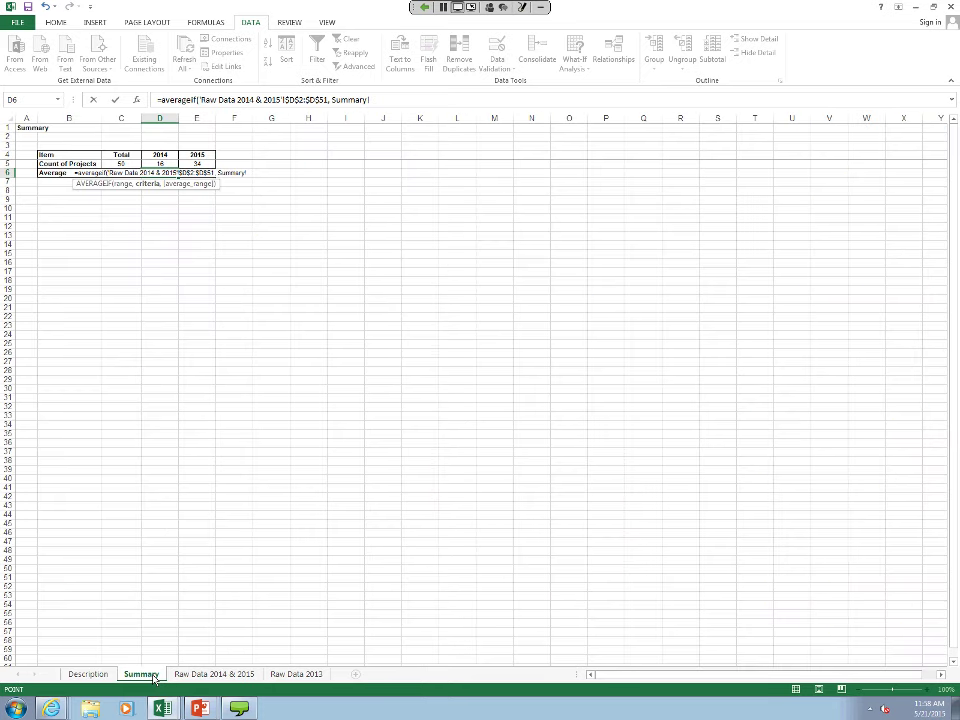
{"action": "left_click", "coordinate": [163, 156]}
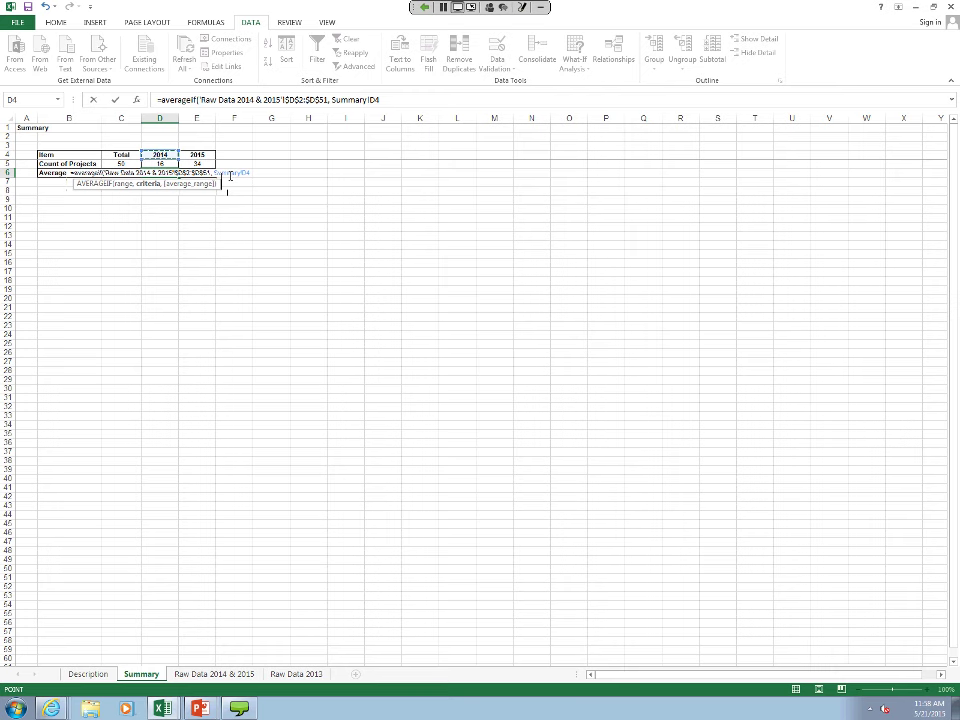
{"action": "type", "text": ","}
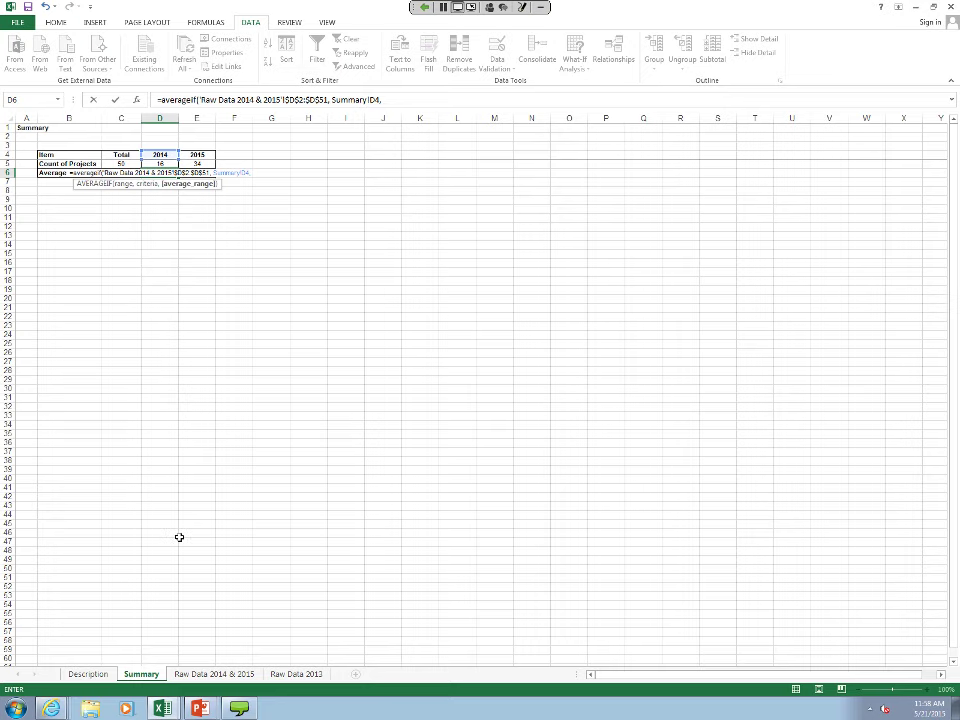
{"action": "left_click", "coordinate": [212, 675]}
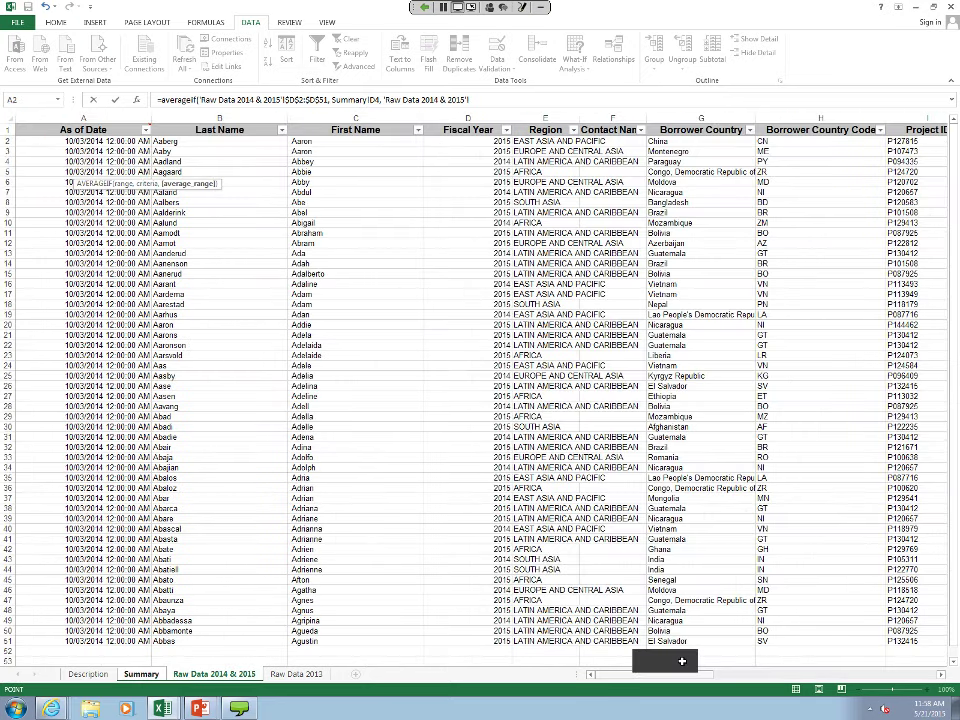
{"action": "left_click_drag", "start_coordinate": [681, 661], "coordinate": [822, 680]}
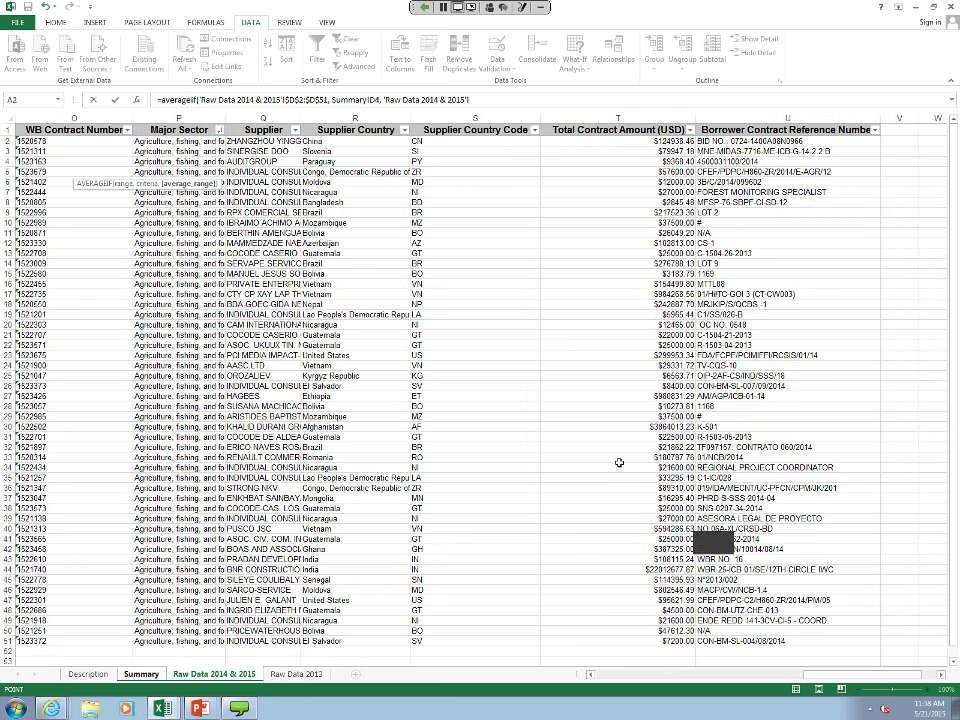
{"action": "key", "text": "ctrl+Right"}
{"action": "key", "text": "Left"}
{"action": "key", "text": "ctrl+shift+Down"}
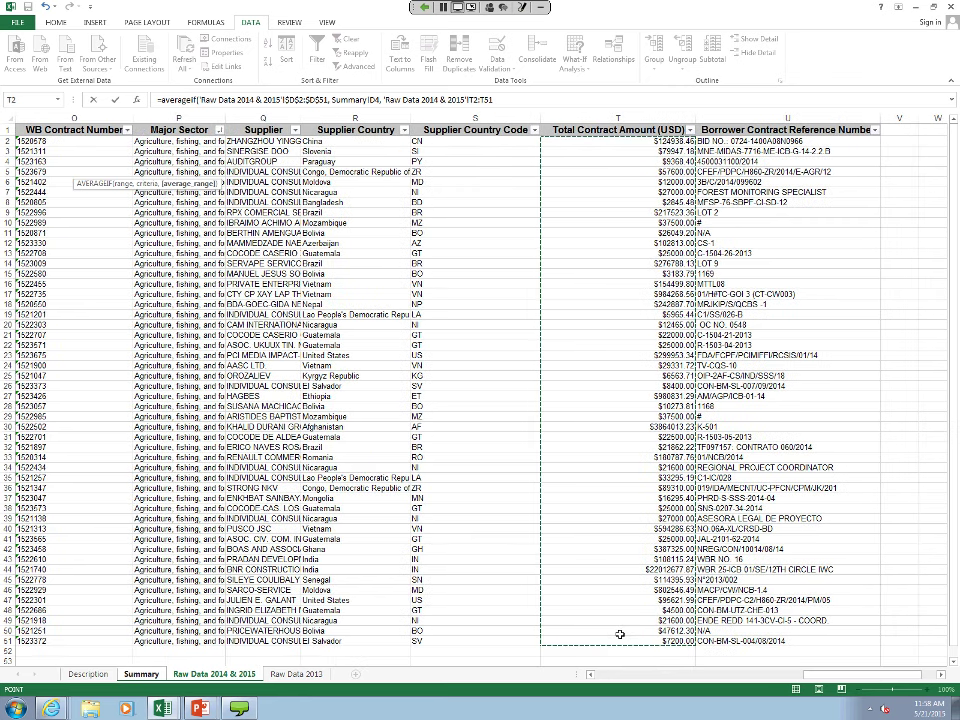
{"action": "key", "text": "F4"}
{"action": "type", "text": ")"}
{"action": "key", "text": "Return"}
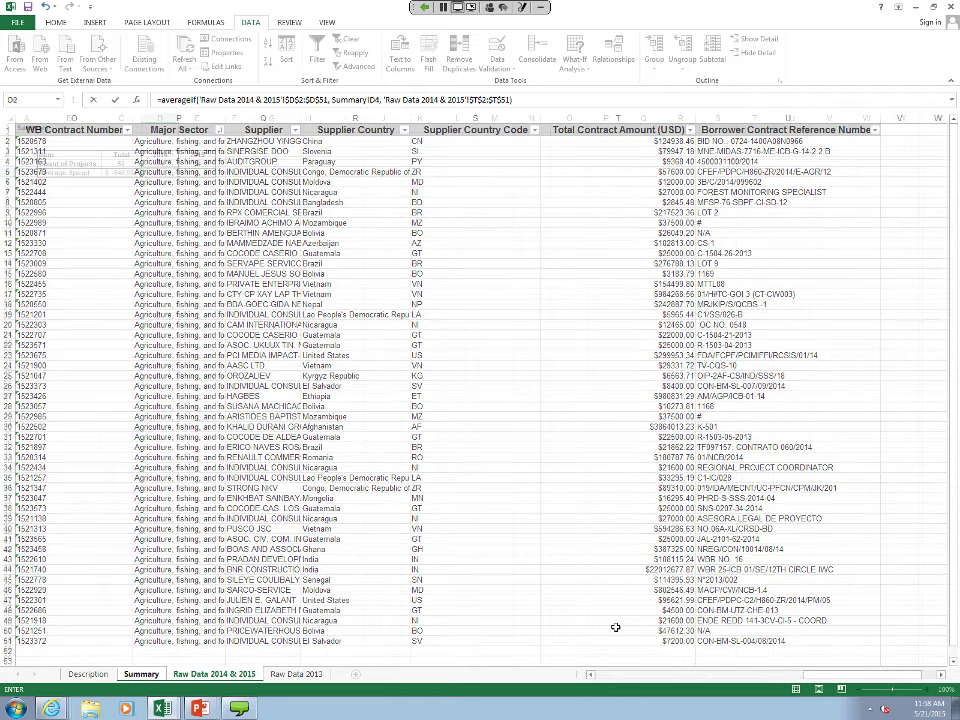
{"action": "left_click", "coordinate": [158, 174]}
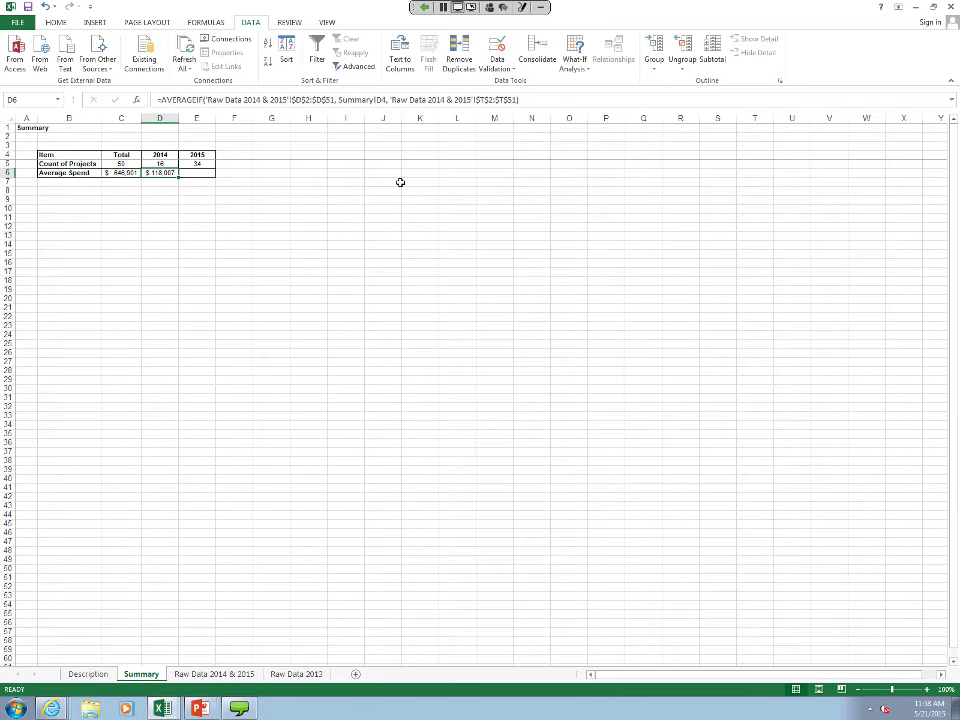
Step: Fill D6's AVERAGEIF right to E6 ($895,792), then select the summary table B4:E6
{"action": "left_click_drag", "start_coordinate": [179, 177], "coordinate": [202, 179]}
{"action": "left_click", "coordinate": [255, 224]}
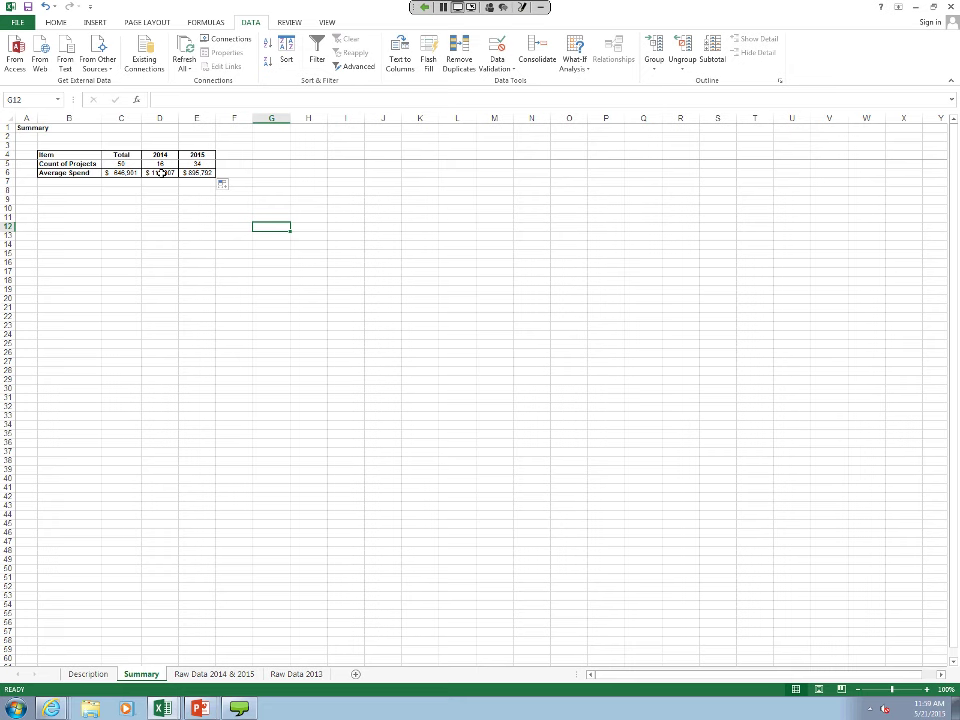
{"action": "left_click_drag", "start_coordinate": [236, 307], "coordinate": [238, 299]}
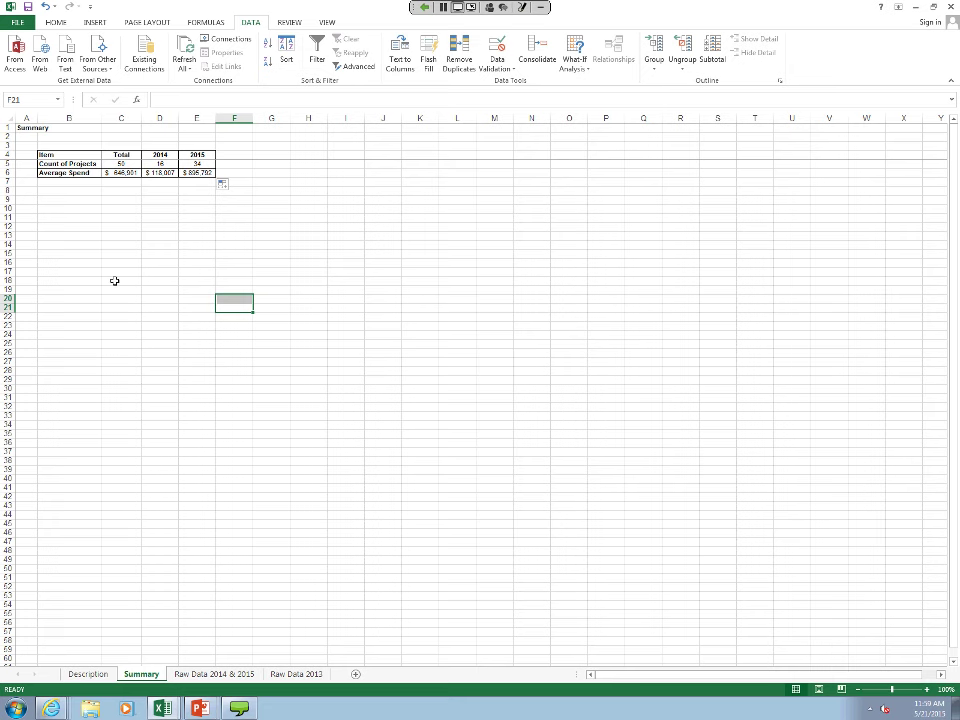
{"action": "left_click_drag", "start_coordinate": [45, 155], "coordinate": [200, 172]}
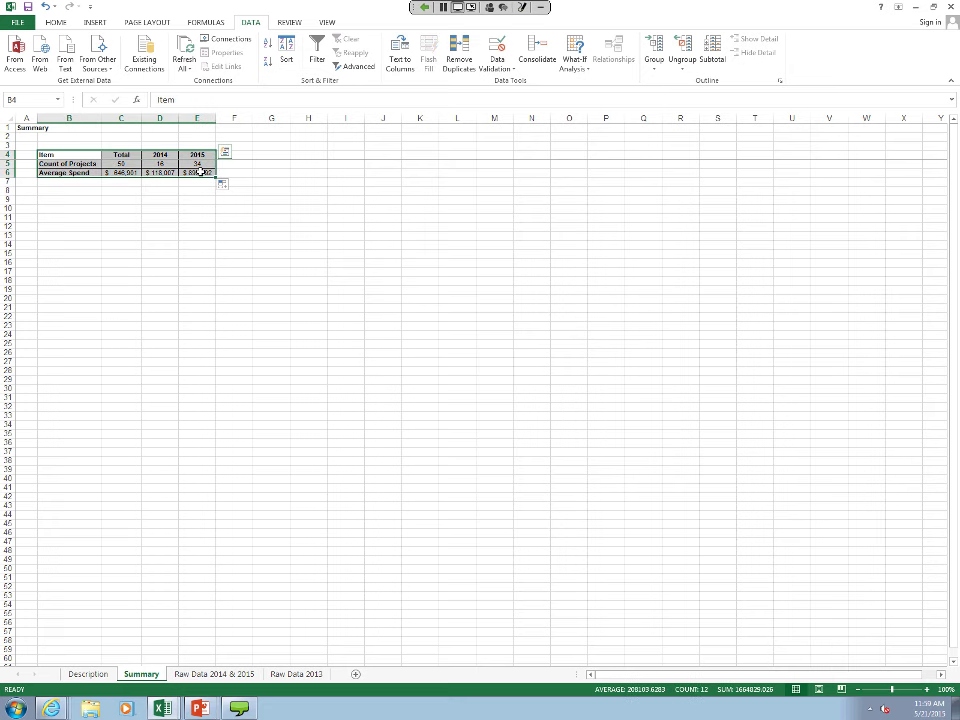
{"action": "left_click", "coordinate": [95, 22]}
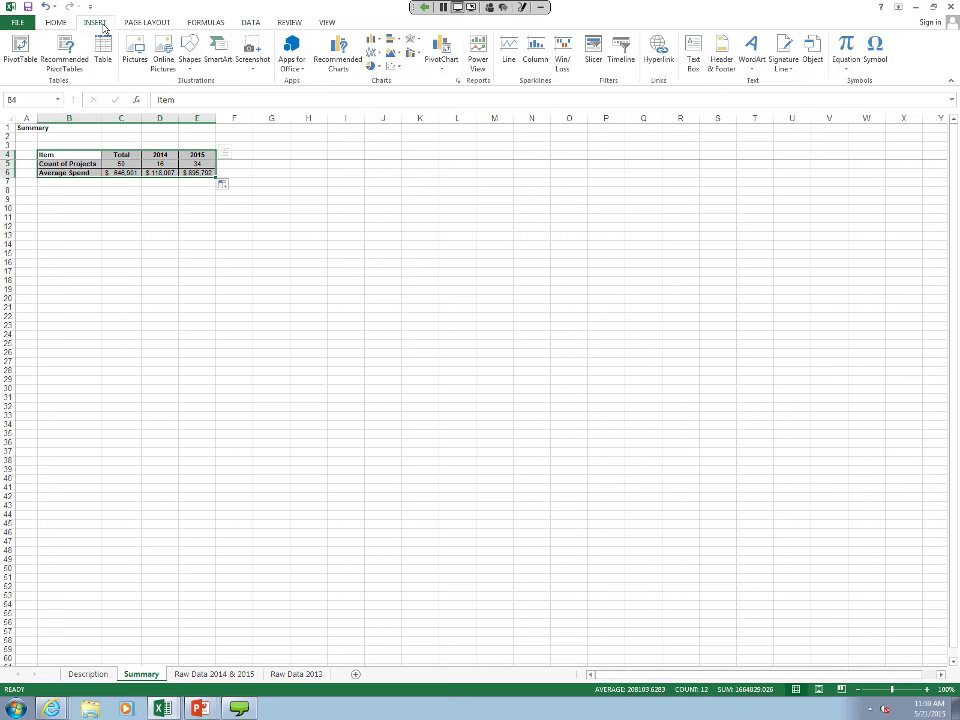
{"action": "left_click", "coordinate": [340, 52]}
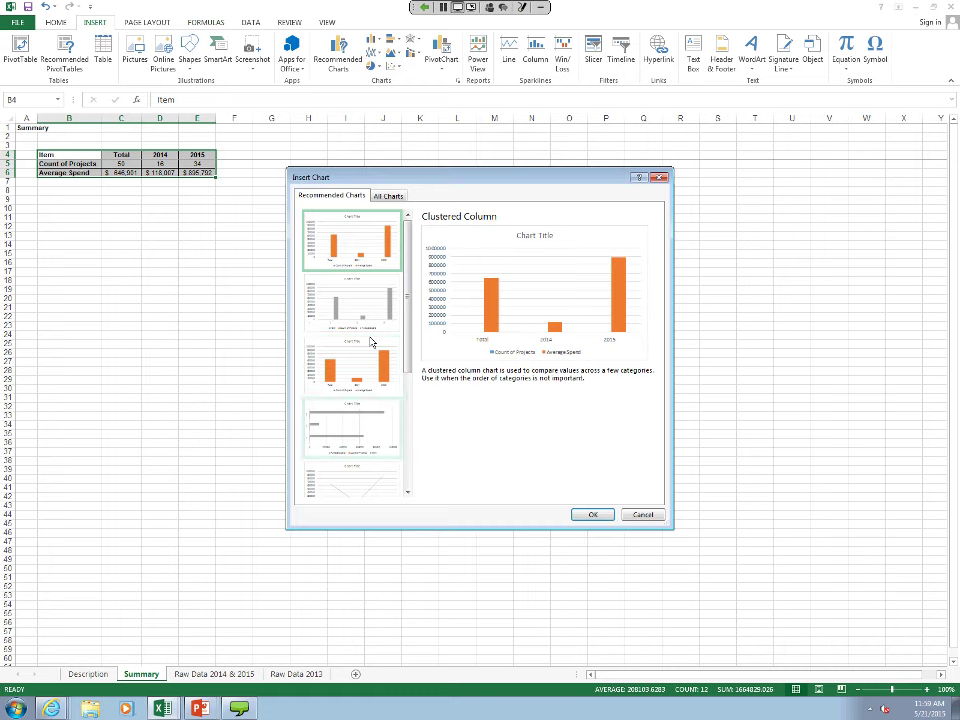
{"action": "left_click", "coordinate": [407, 334]}
{"action": "left_click_drag", "start_coordinate": [407, 334], "coordinate": [414, 442]}
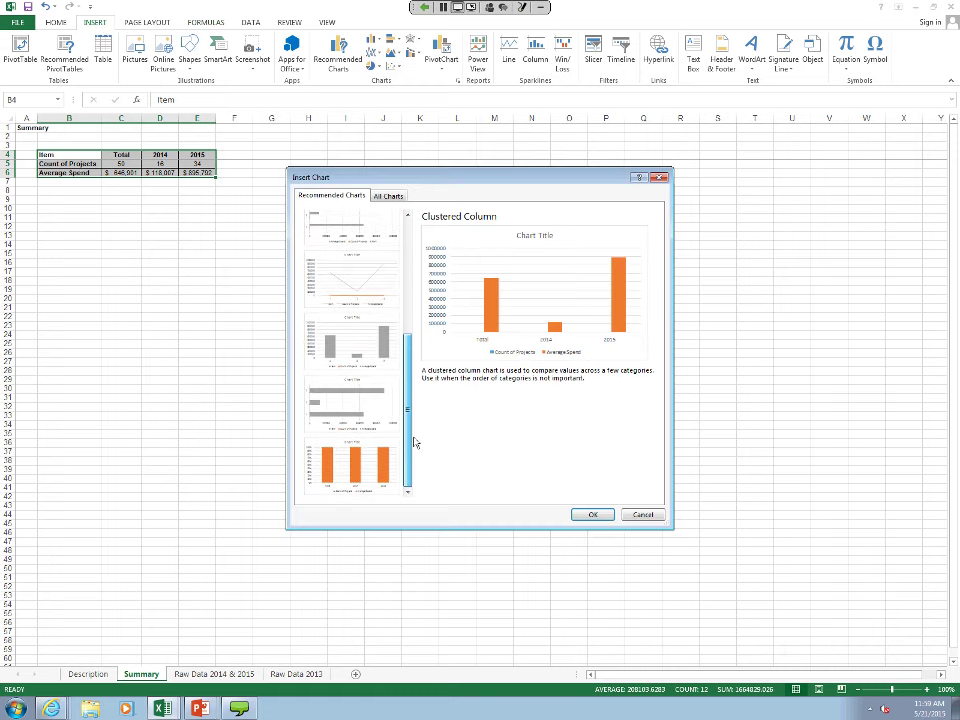
{"action": "scroll", "coordinate": [412, 405], "scroll_direction": "up", "scroll_amount": 5}
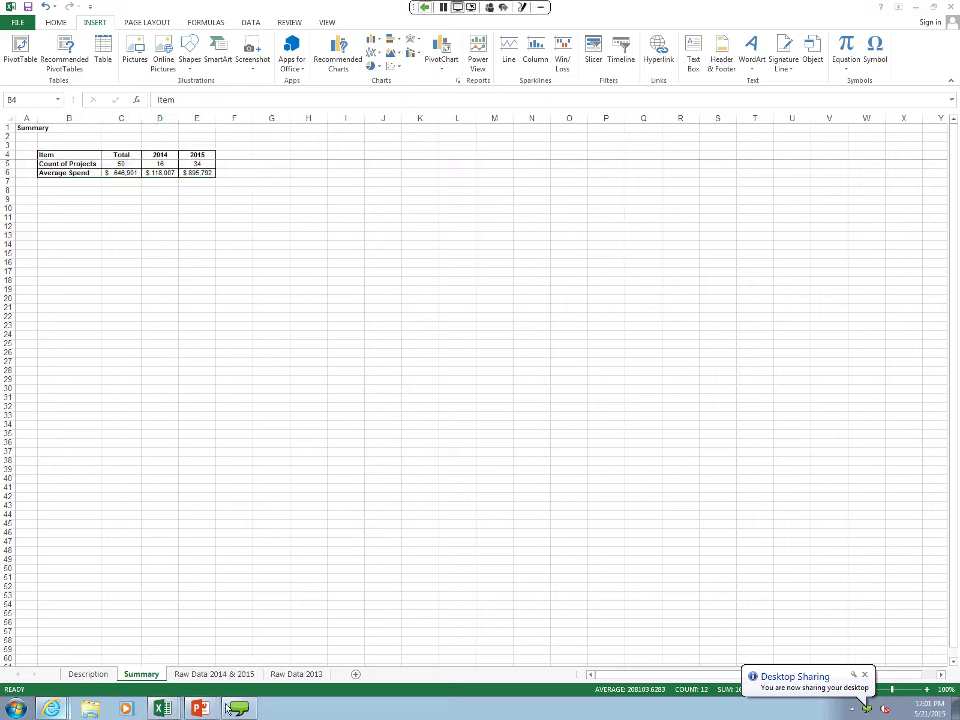
Step: Show the Raw Data 2014 & 2015 sheet from column A, dismissing the notifications
{"action": "key", "text": "ctrl+a"}
{"action": "left_click", "coordinate": [231, 676]}
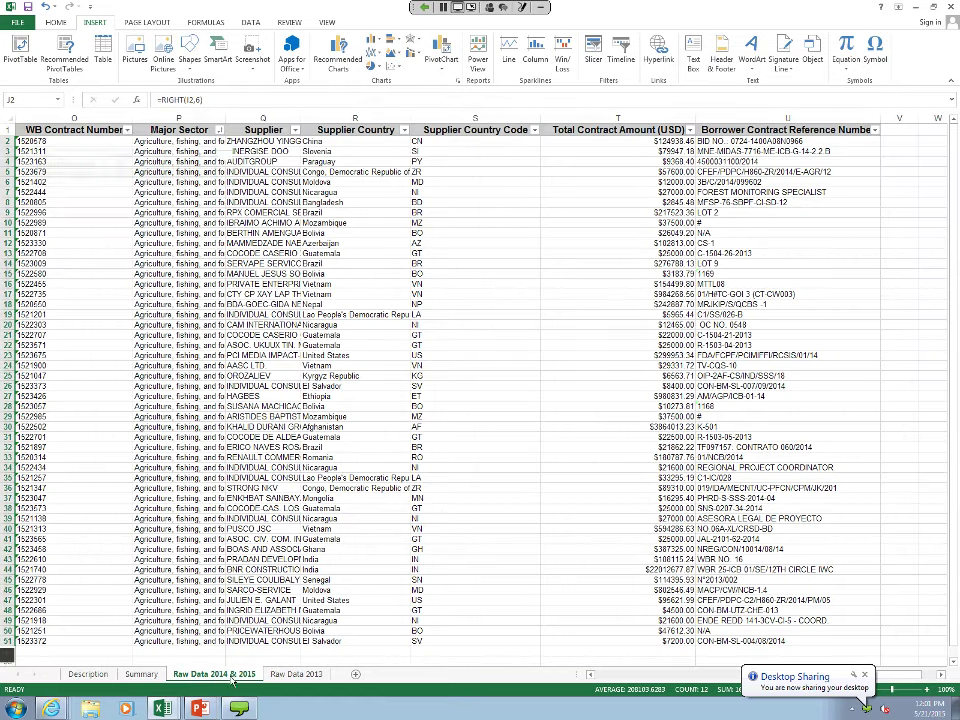
{"action": "left_click", "coordinate": [865, 676]}
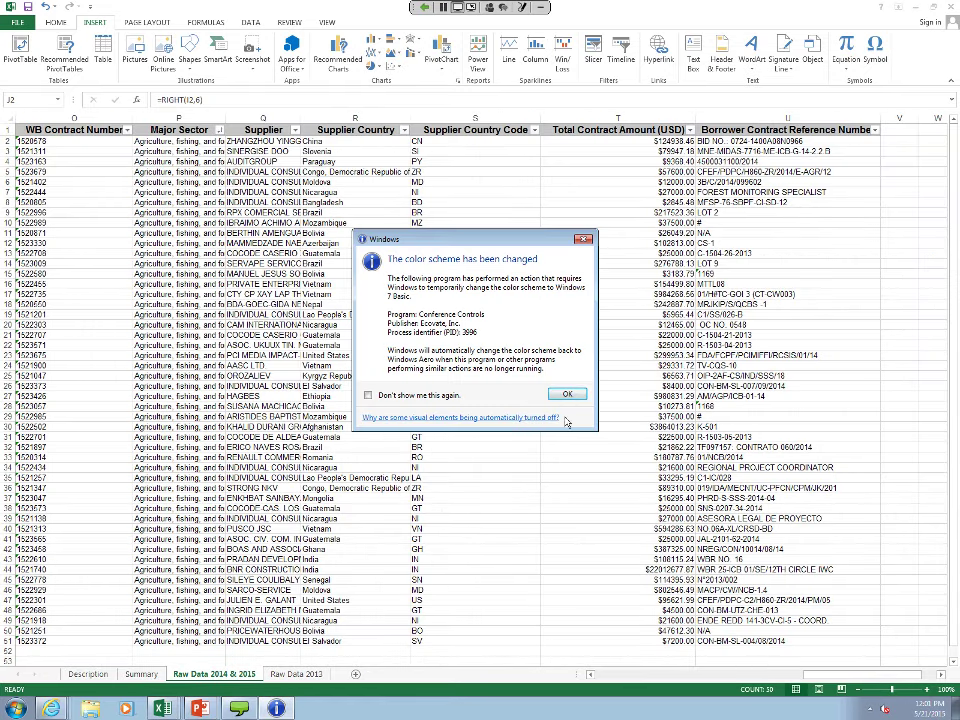
{"action": "left_click", "coordinate": [568, 393]}
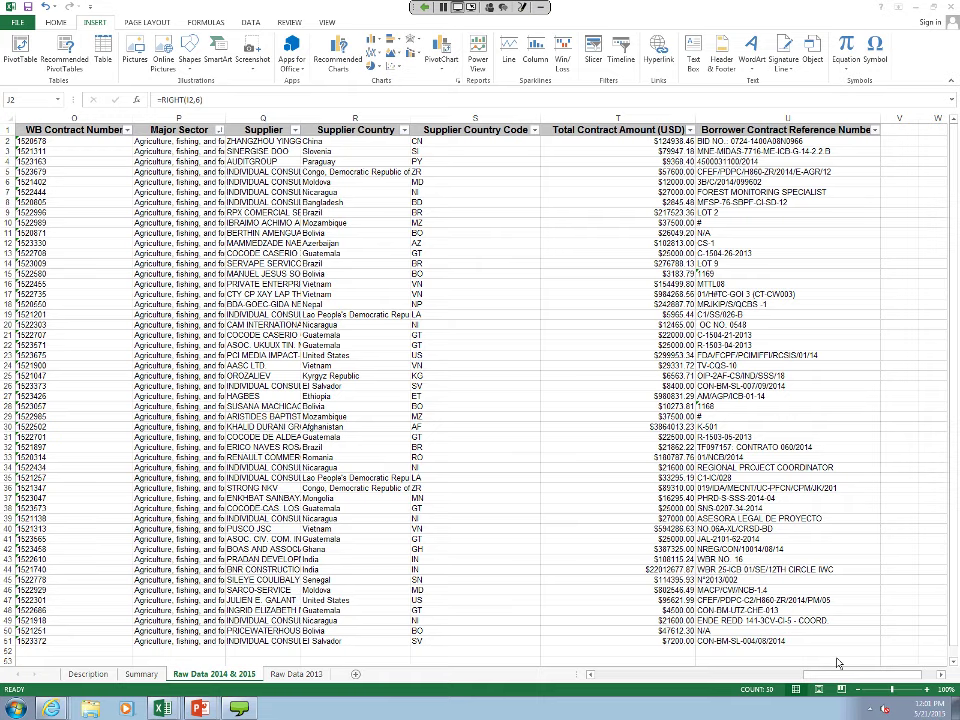
{"action": "left_click_drag", "start_coordinate": [785, 677], "coordinate": [659, 706]}
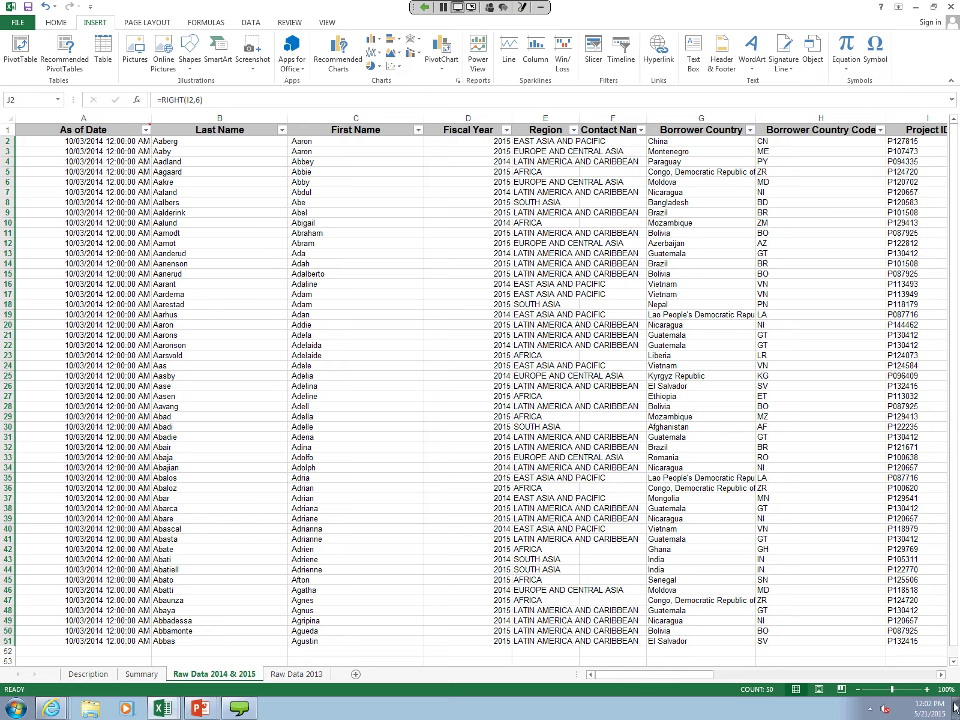
Step: Select the Raw Data 2014 & 2015 table from header cell A1 across and down to row 51
{"action": "left_click_drag", "start_coordinate": [683, 678], "coordinate": [590, 690]}
{"action": "left_click", "coordinate": [215, 345]}
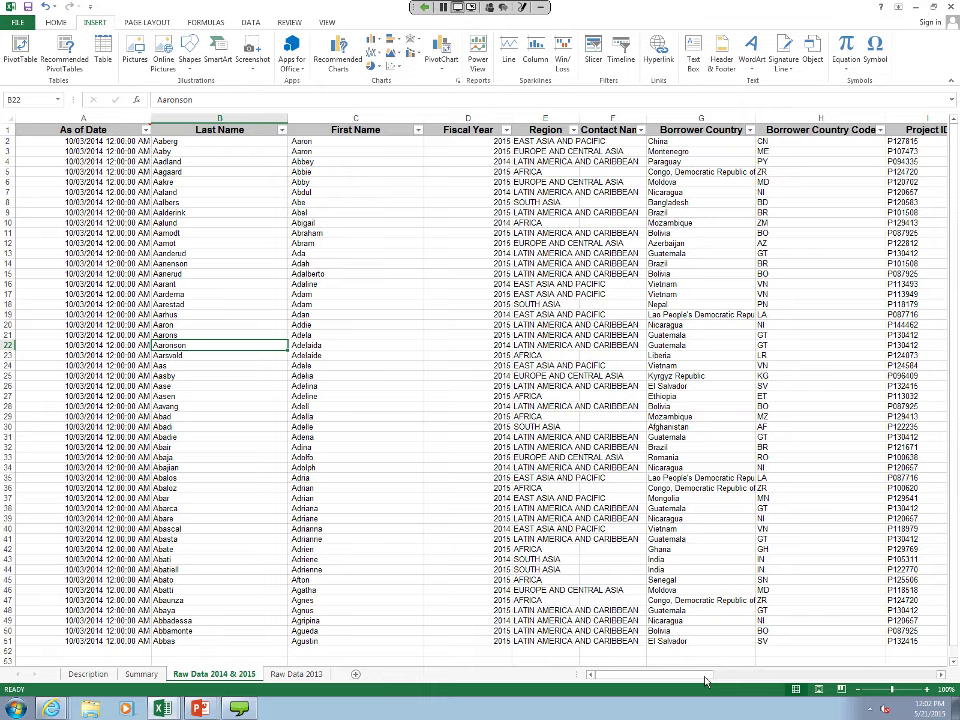
{"action": "left_click_drag", "start_coordinate": [726, 679], "coordinate": [480, 400]}
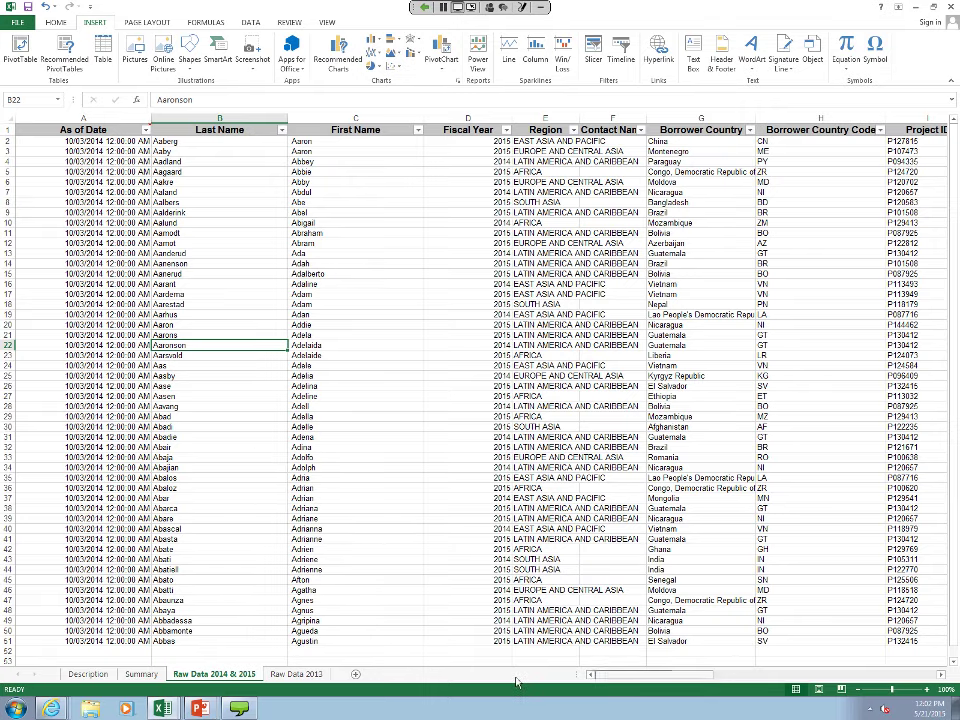
{"action": "left_click", "coordinate": [77, 129]}
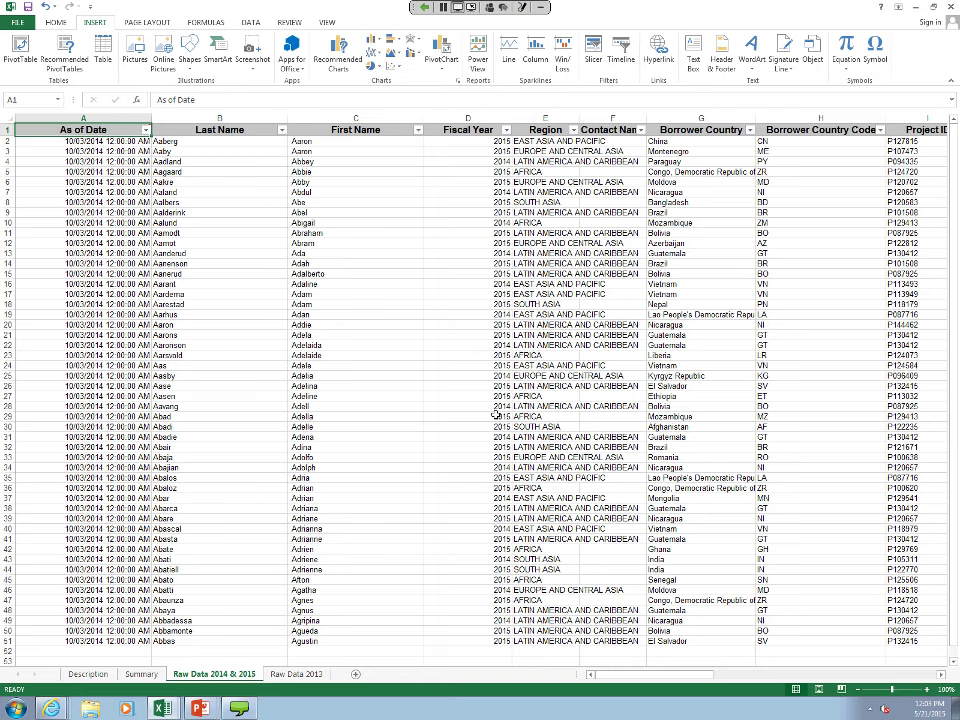
{"action": "key", "text": "ctrl+shift+Right"}
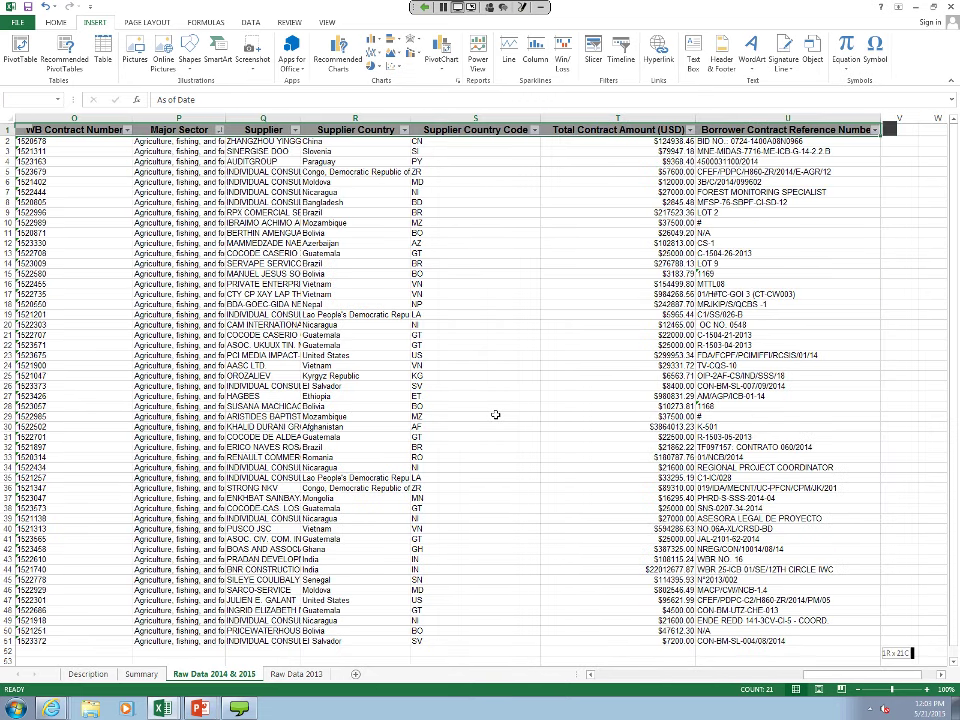
{"action": "key", "text": "ctrl+shift+Down"}
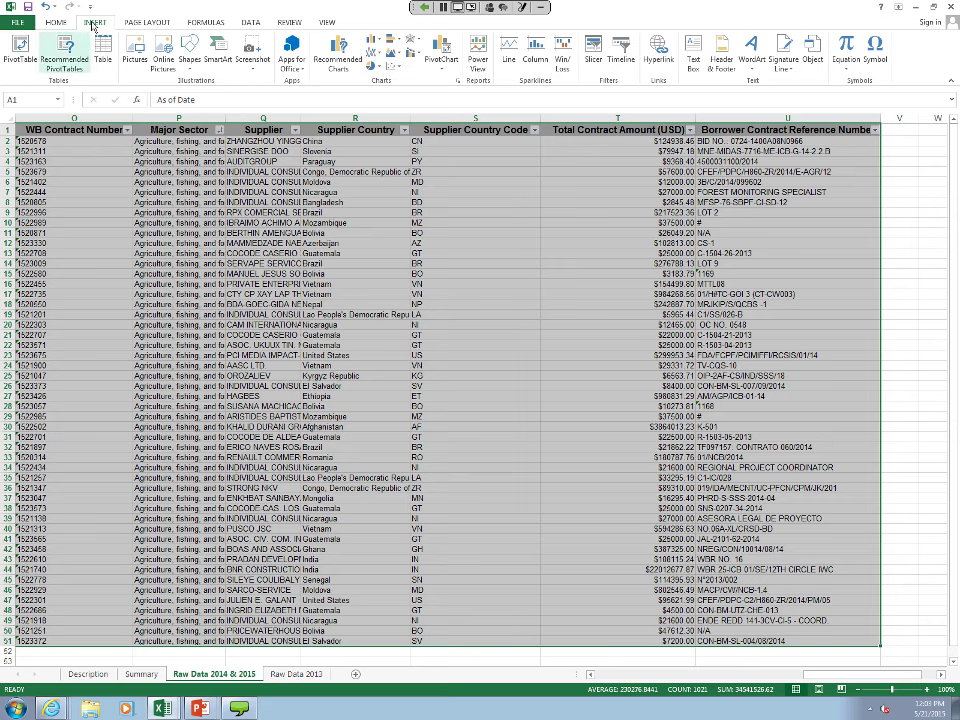
Step: Insert a PivotTable from the selected range on a new worksheet, keeping the default range
{"action": "left_click", "coordinate": [21, 50]}
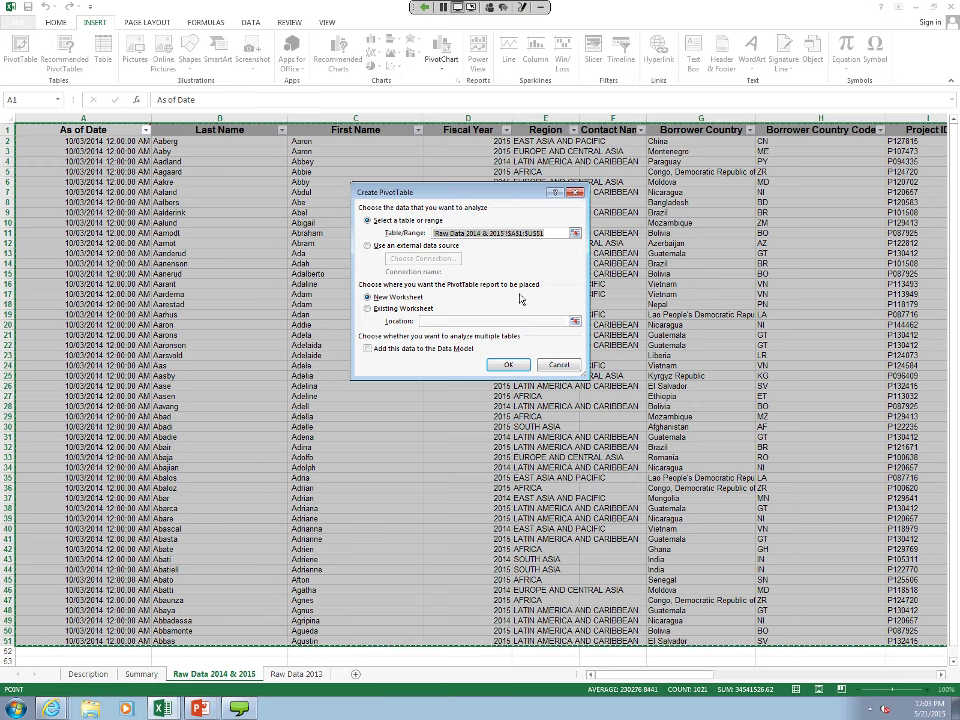
{"action": "left_click", "coordinate": [508, 363]}
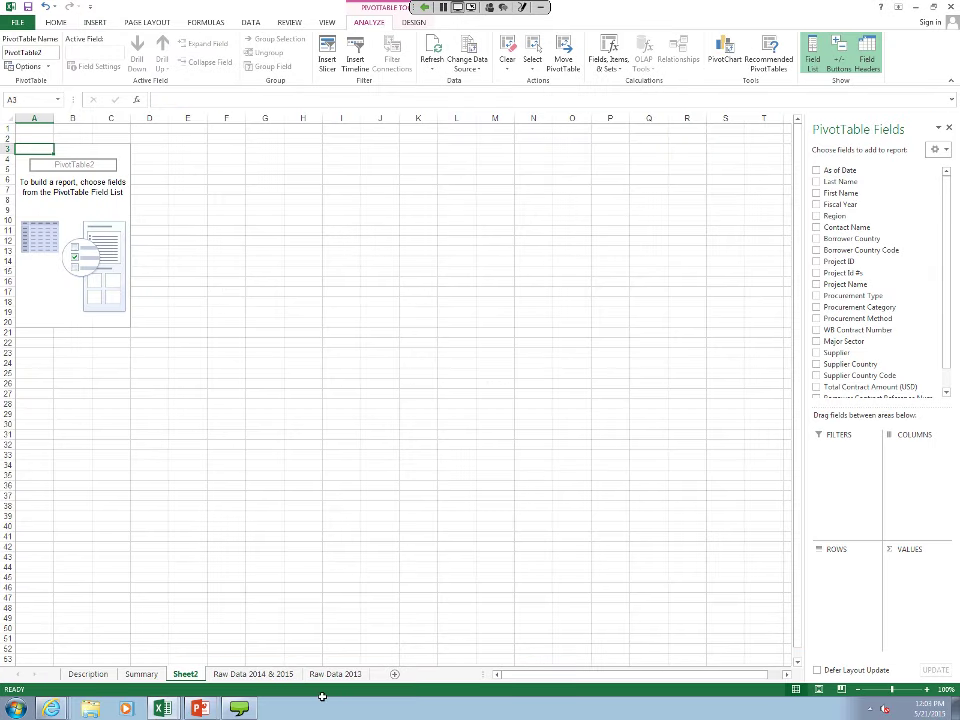
Step: Rename the Sheet2 tab to 'Pivot Table - 2014 & 2015'
{"action": "right_click", "coordinate": [197, 674]}
{"action": "left_click", "coordinate": [256, 561]}
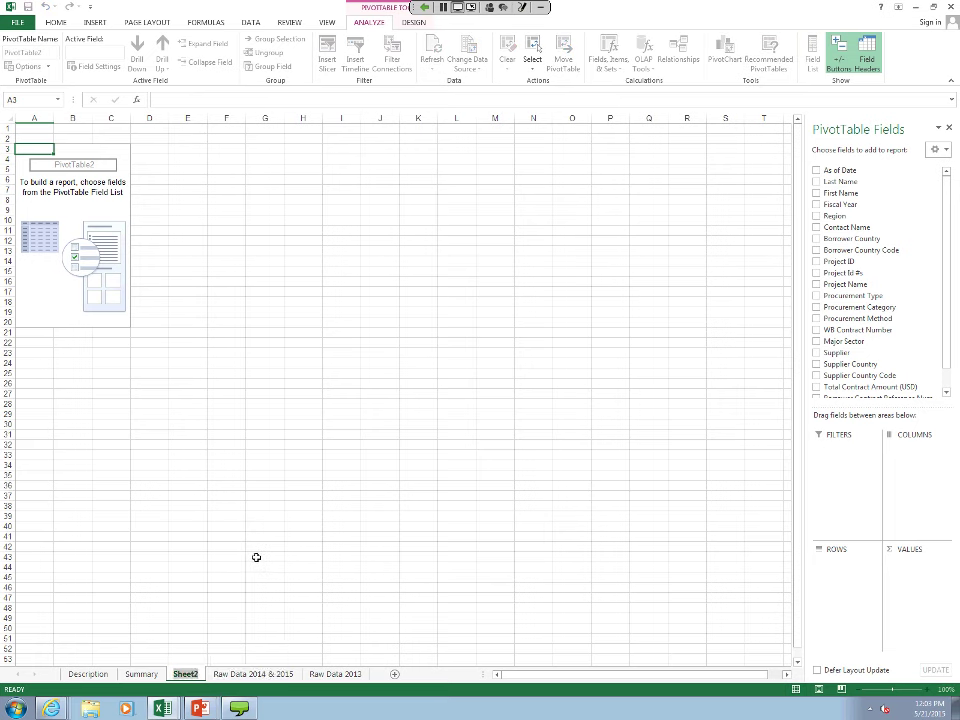
{"action": "type", "text": "Pivot Tavle"}
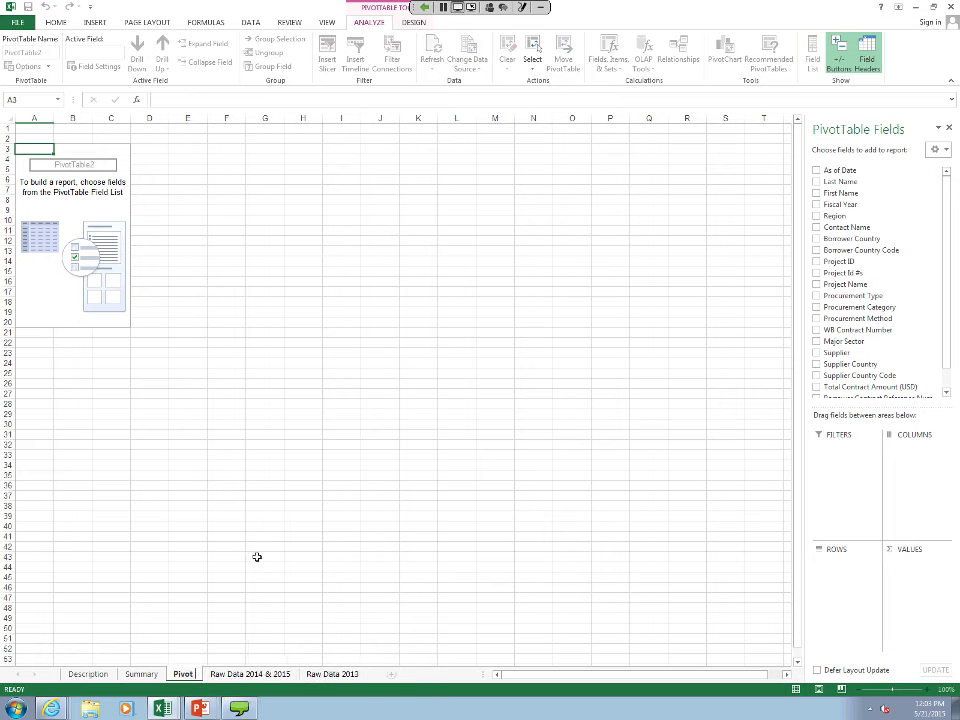
{"action": "key", "text": "BackSpace"}
{"action": "key", "text": "BackSpace"}
{"action": "key", "text": "BackSpace"}
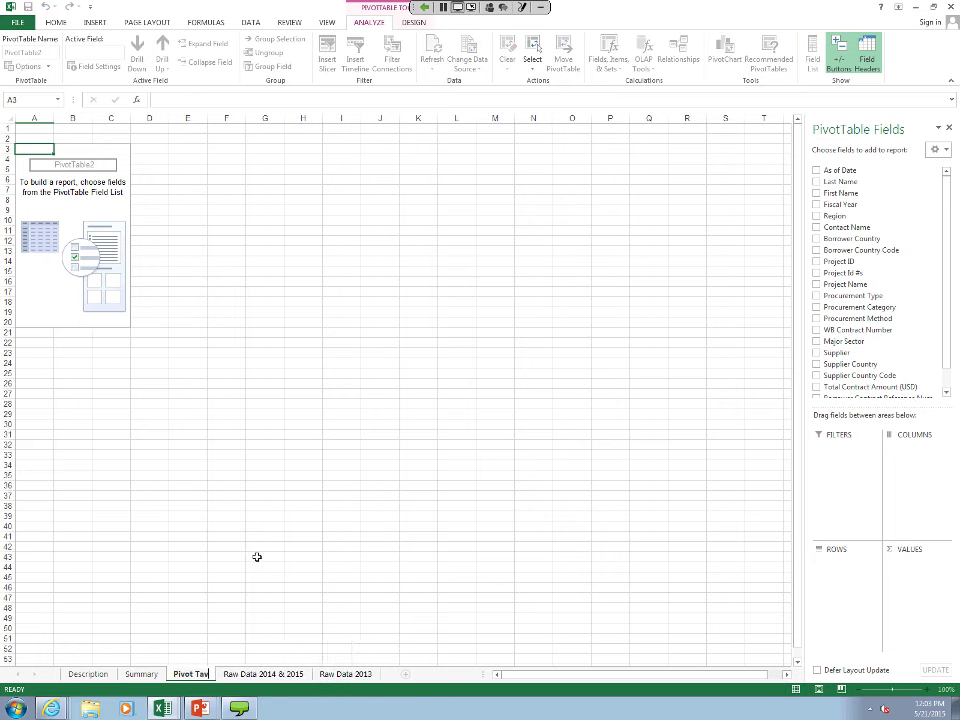
{"action": "type", "text": "ble"}
{"action": "key", "text": "Return"}
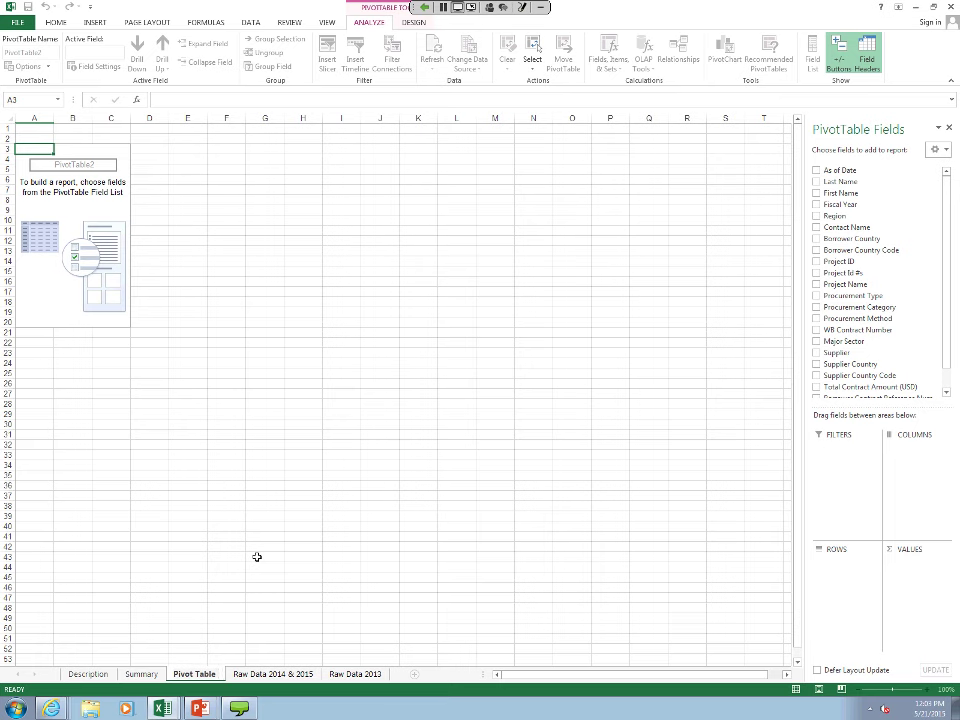
{"action": "type", "text": "- 20"}
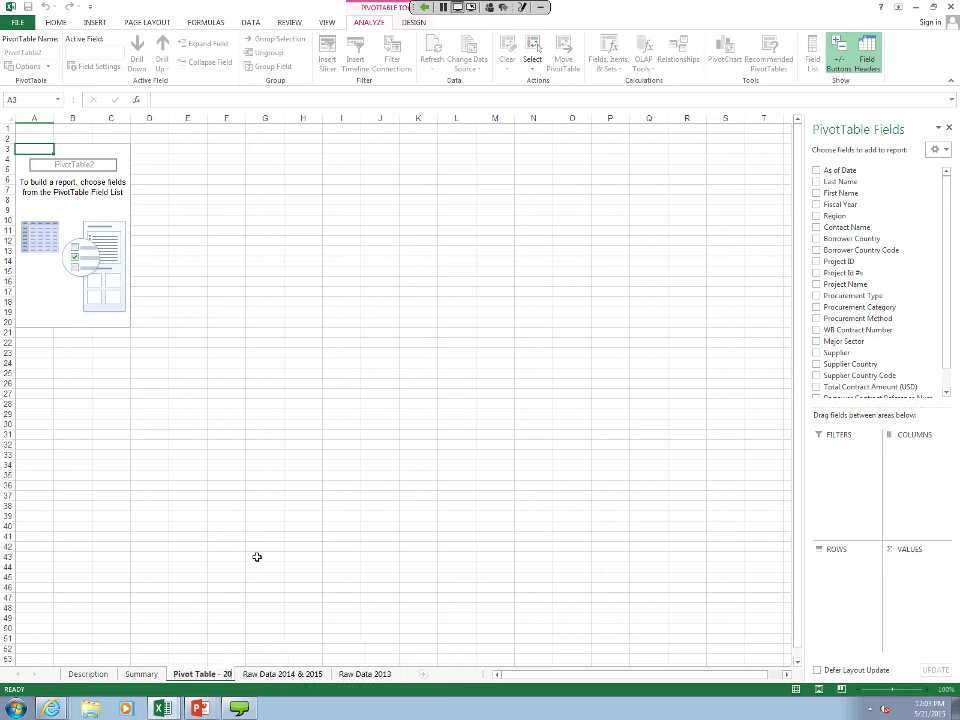
{"action": "type", "text": "14"}
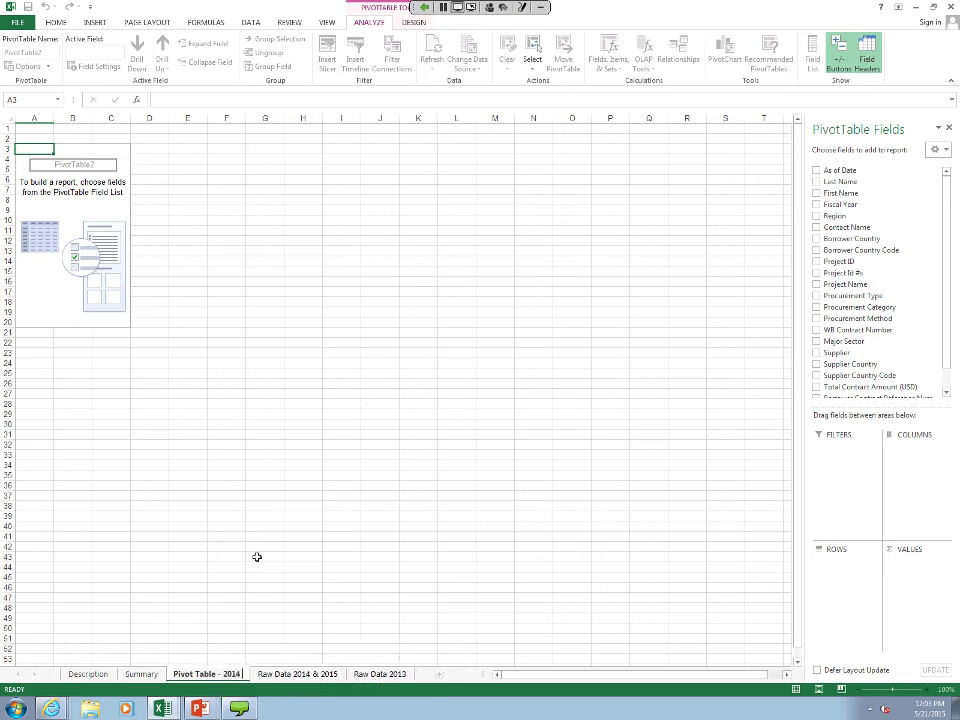
{"action": "type", "text": " & 2015"}
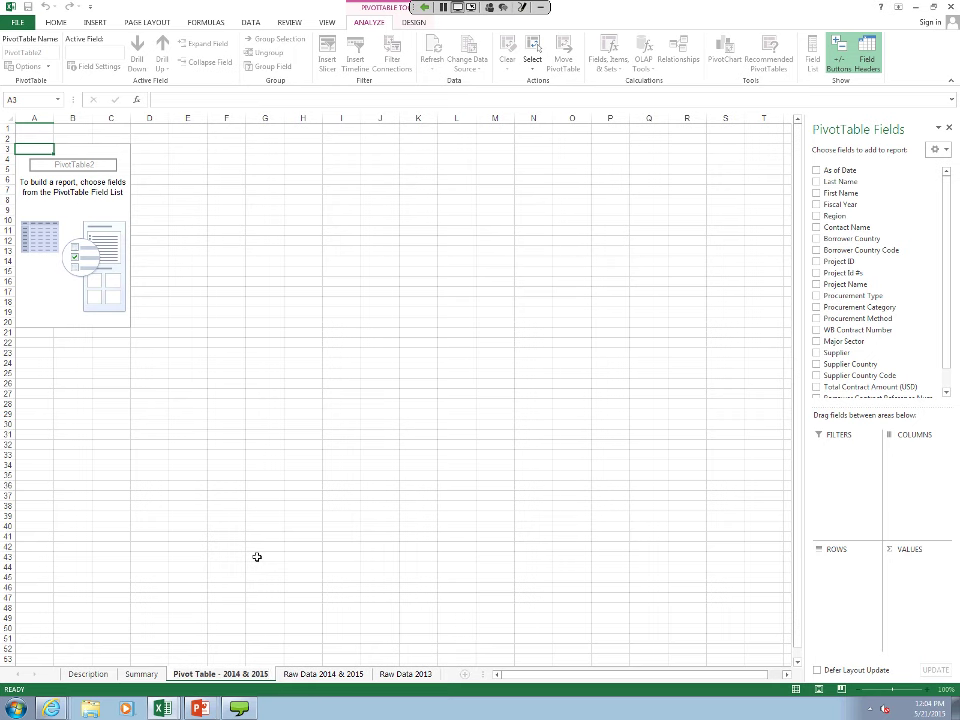
{"action": "key", "text": "Return"}
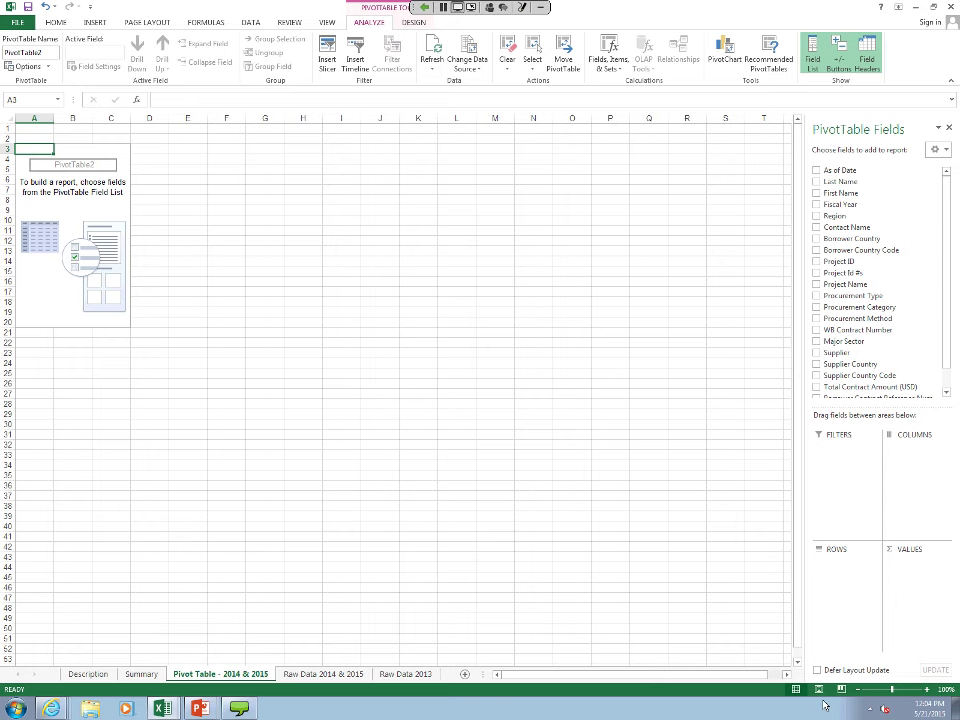
Step: Put Fiscal Year in Columns and Borrower Country in Rows, and sum Total Contract Amount (USD) in Values
{"action": "scroll", "coordinate": [938, 290], "scroll_direction": "down", "scroll_amount": 1}
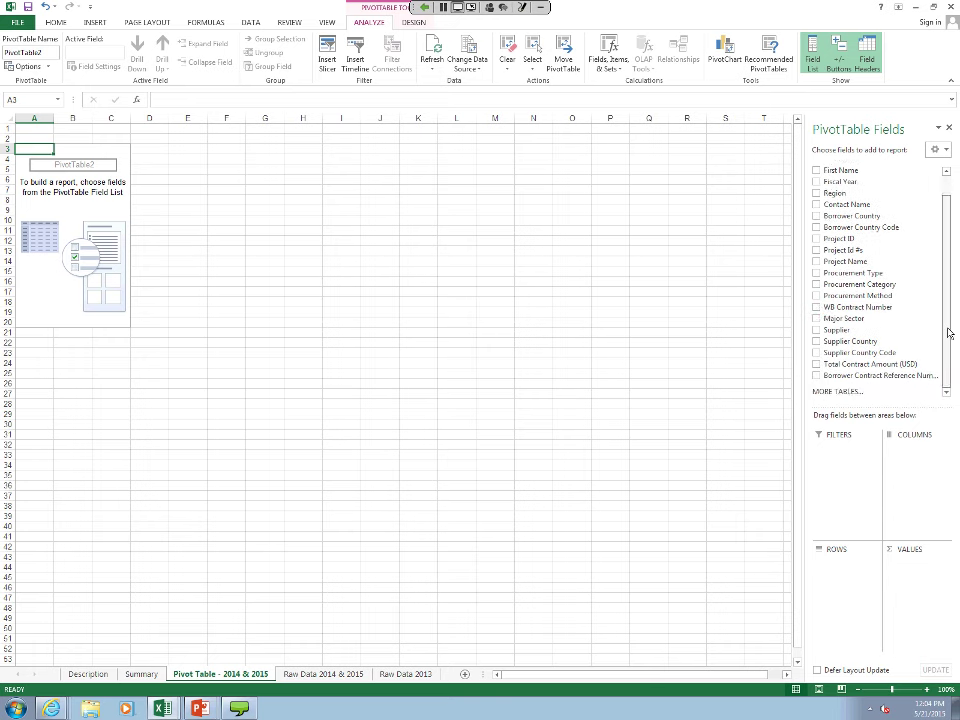
{"action": "scroll", "coordinate": [937, 300], "scroll_direction": "up", "scroll_amount": 1}
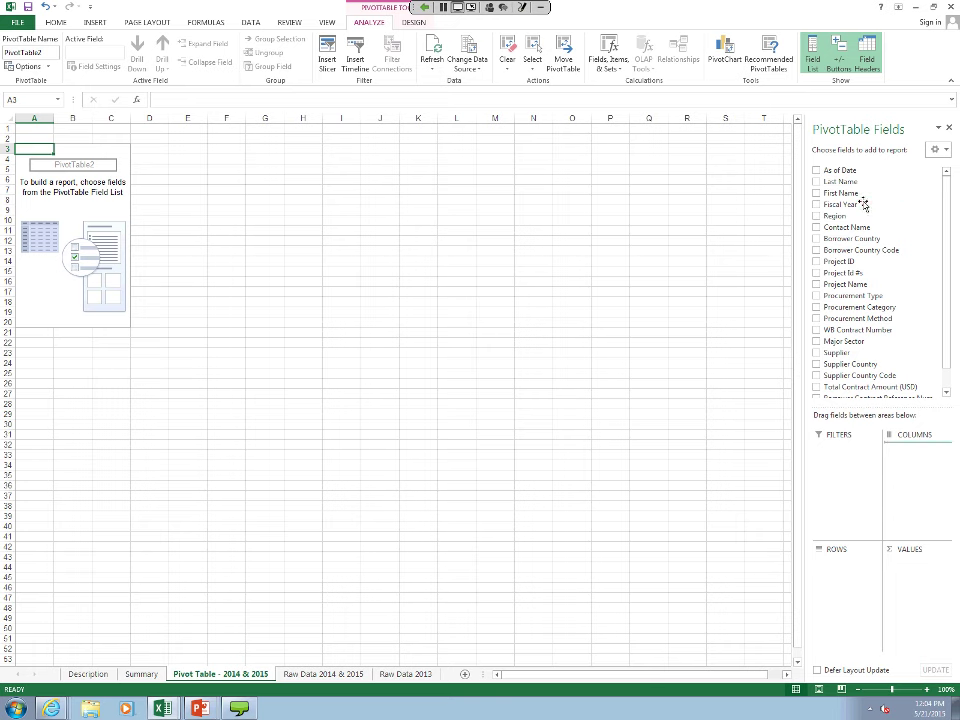
{"action": "left_click_drag", "start_coordinate": [862, 204], "coordinate": [918, 468]}
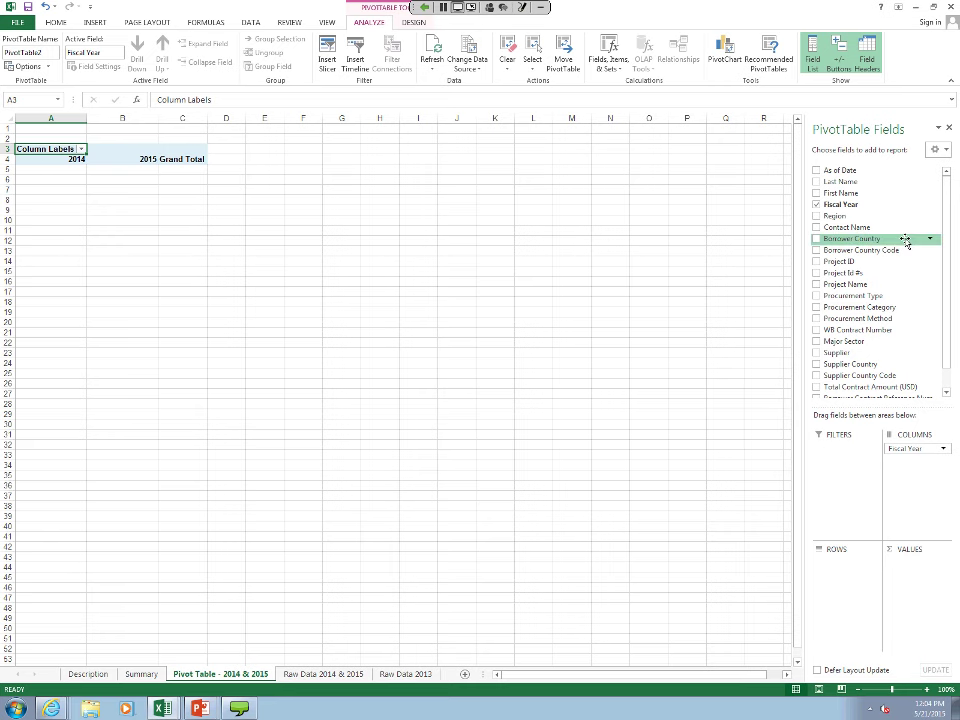
{"action": "scroll", "coordinate": [909, 364], "scroll_direction": "down", "scroll_amount": 1}
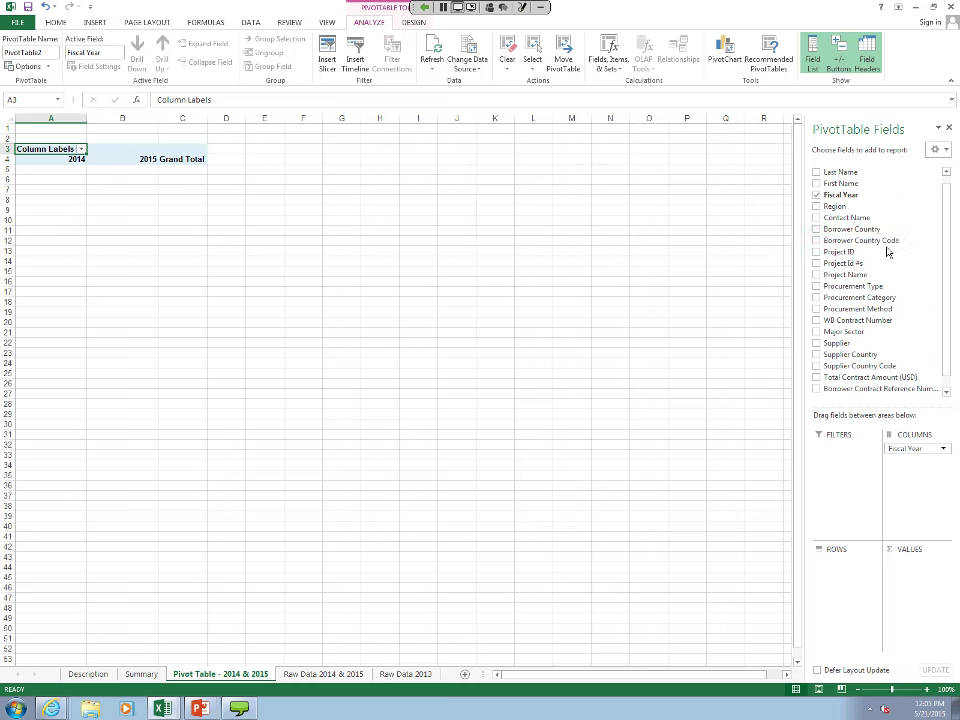
{"action": "left_click_drag", "start_coordinate": [887, 252], "coordinate": [843, 562]}
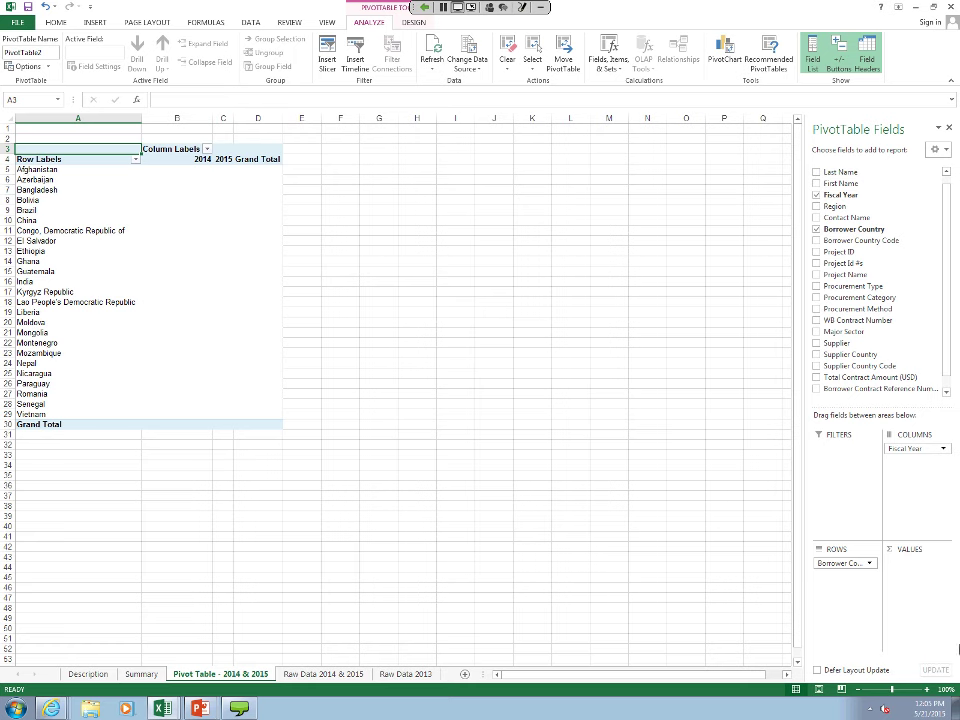
{"action": "scroll", "coordinate": [943, 375], "scroll_direction": "down", "scroll_amount": 1}
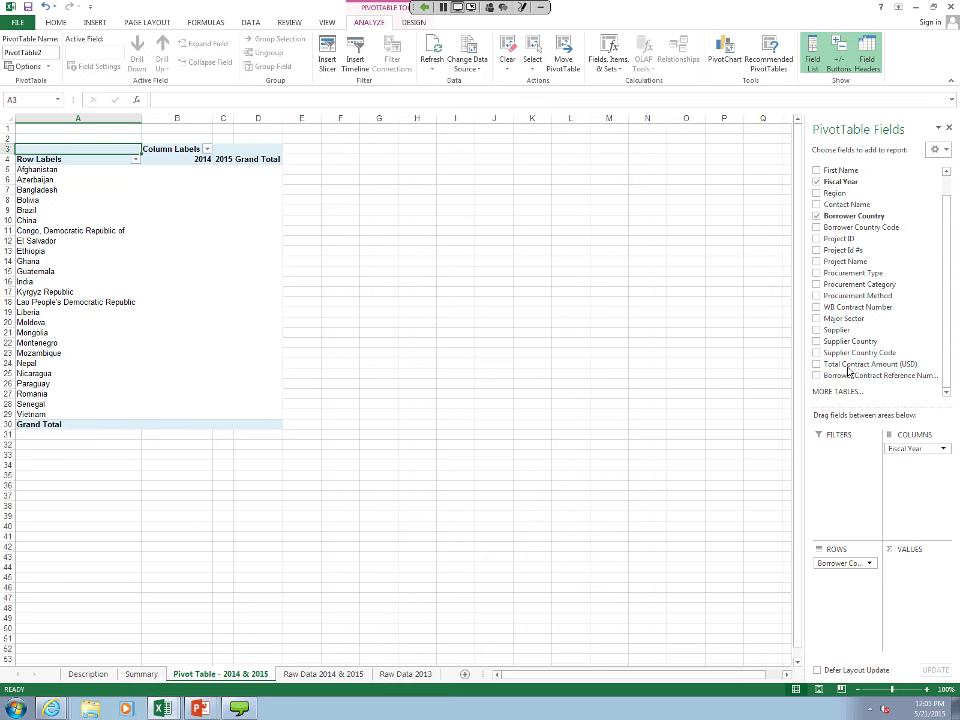
{"action": "left_click_drag", "start_coordinate": [848, 369], "coordinate": [922, 587]}
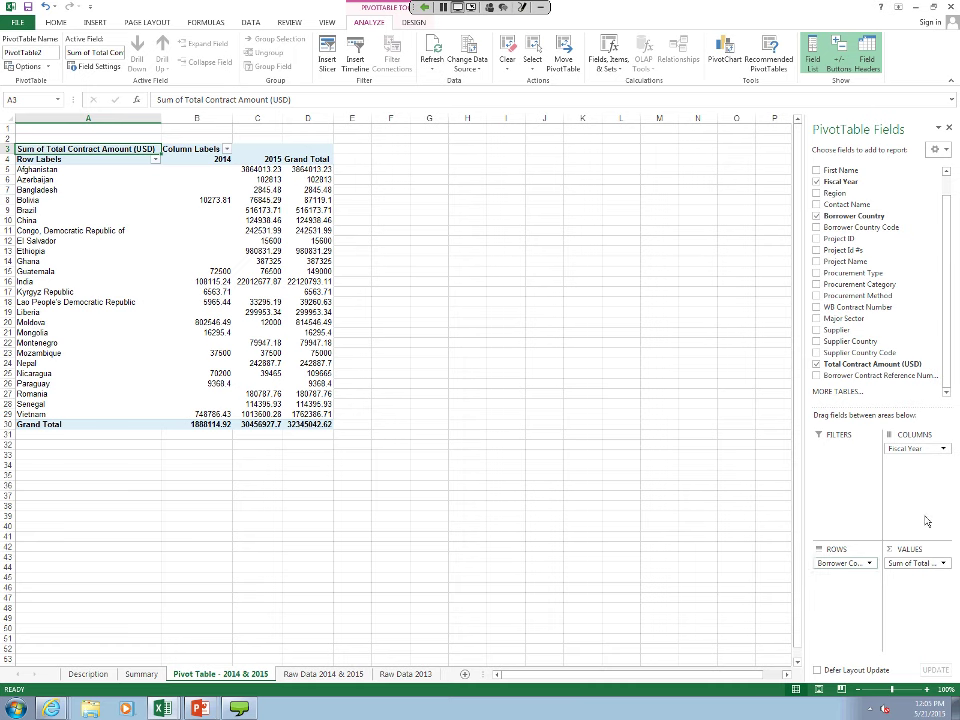
Step: Summarize Total Contract Amount (USD) by Count instead of Sum
{"action": "left_click", "coordinate": [943, 563]}
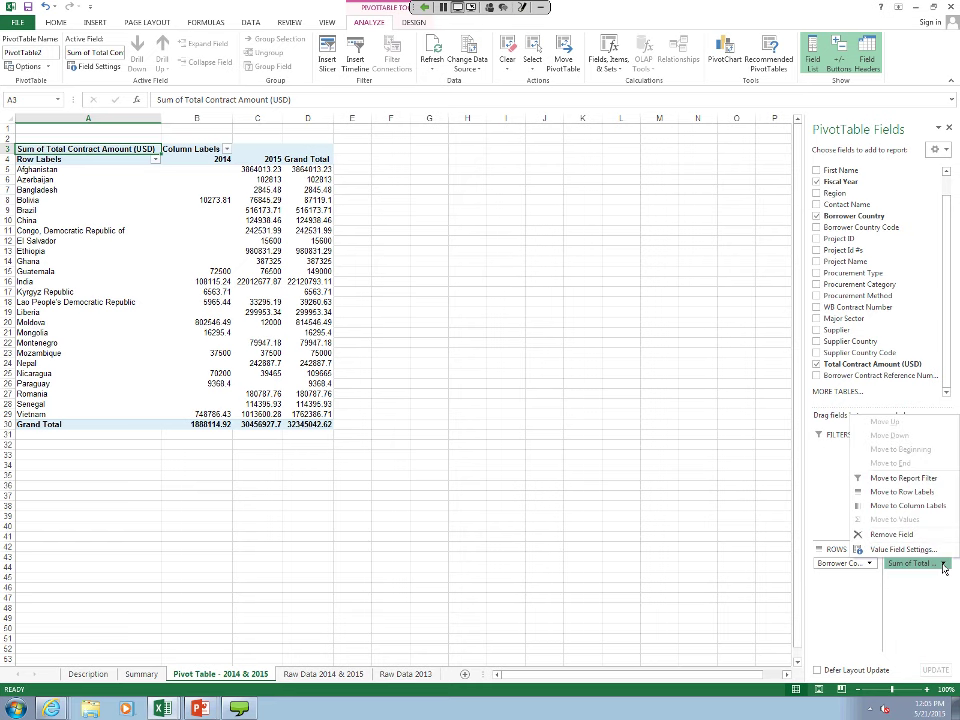
{"action": "left_click", "coordinate": [928, 623]}
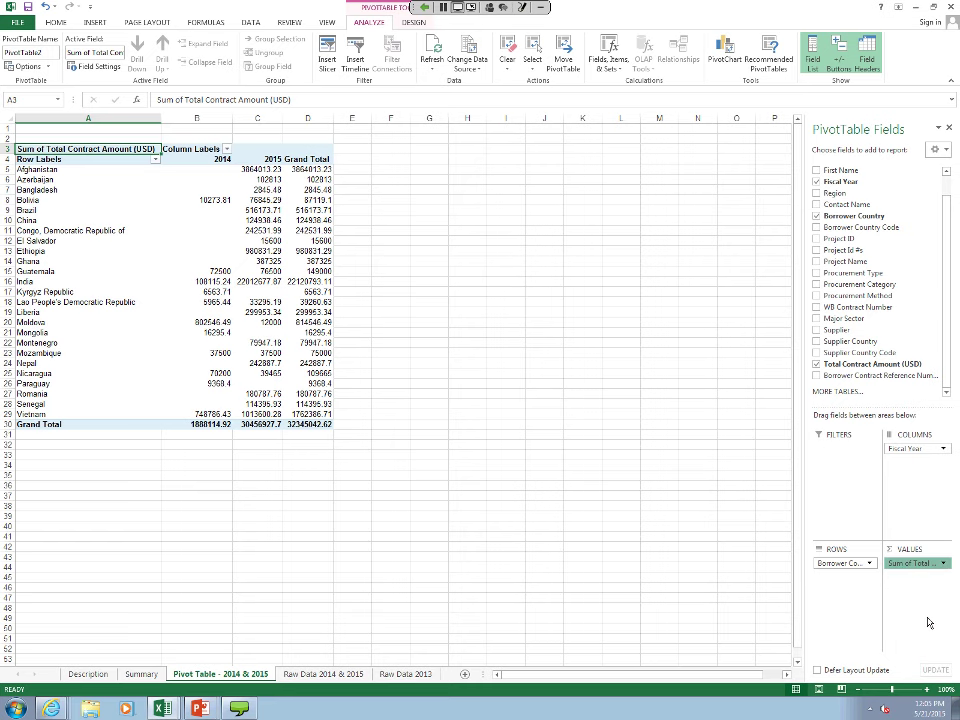
{"action": "left_click", "coordinate": [943, 563]}
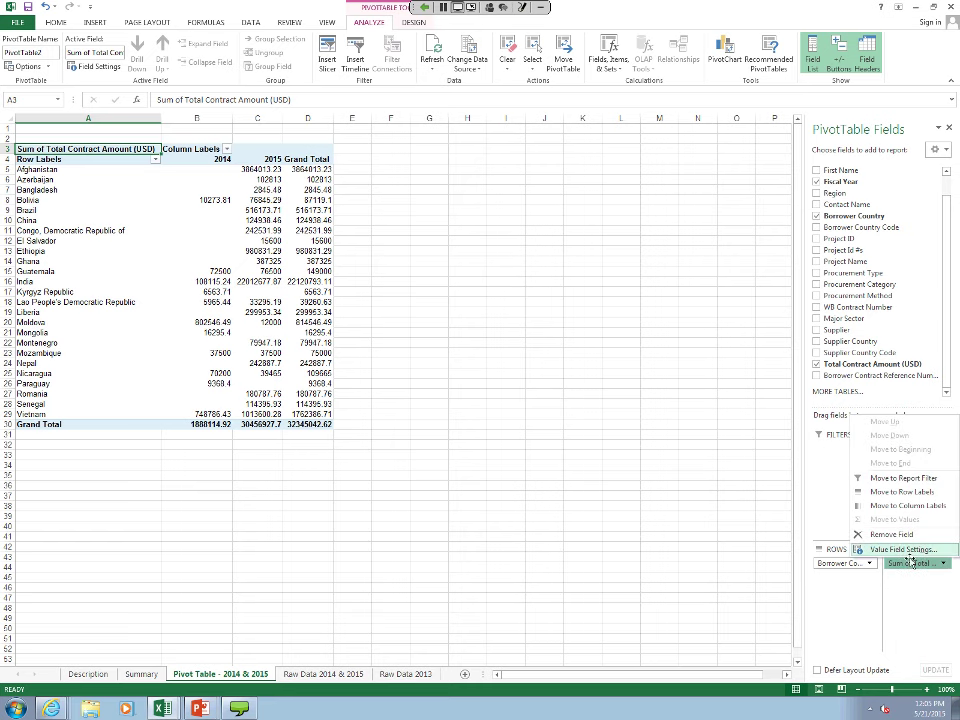
{"action": "left_click", "coordinate": [903, 550]}
{"action": "left_click", "coordinate": [369, 298]}
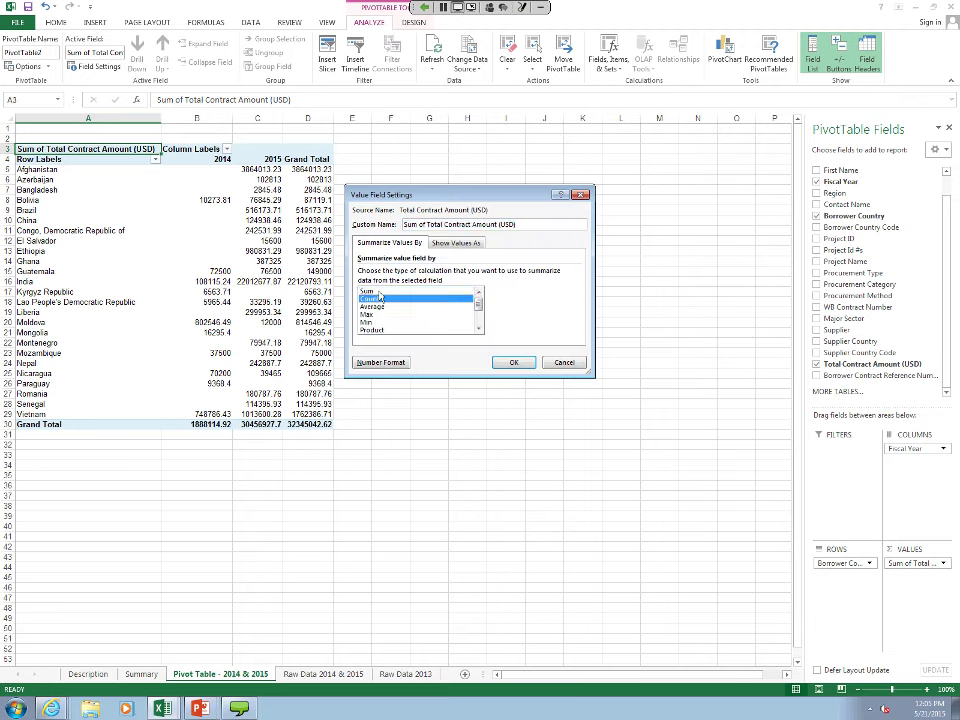
{"action": "left_click", "coordinate": [513, 362]}
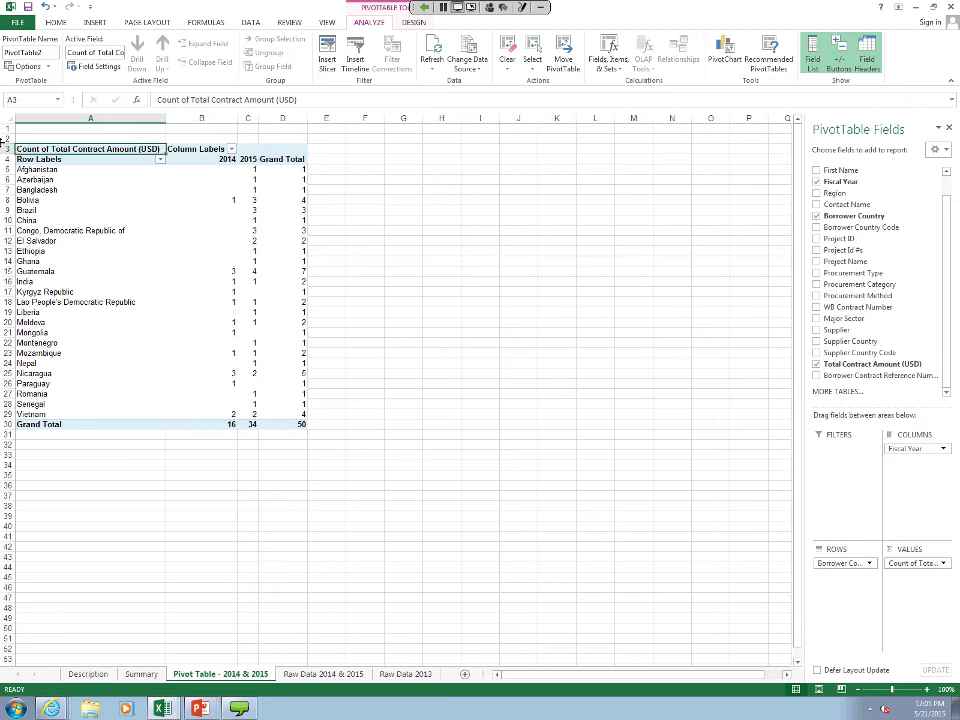
Step: Look over the Borrower Country filter and counted value field options without changing them
{"action": "left_click", "coordinate": [160, 160]}
{"action": "left_click", "coordinate": [331, 150]}
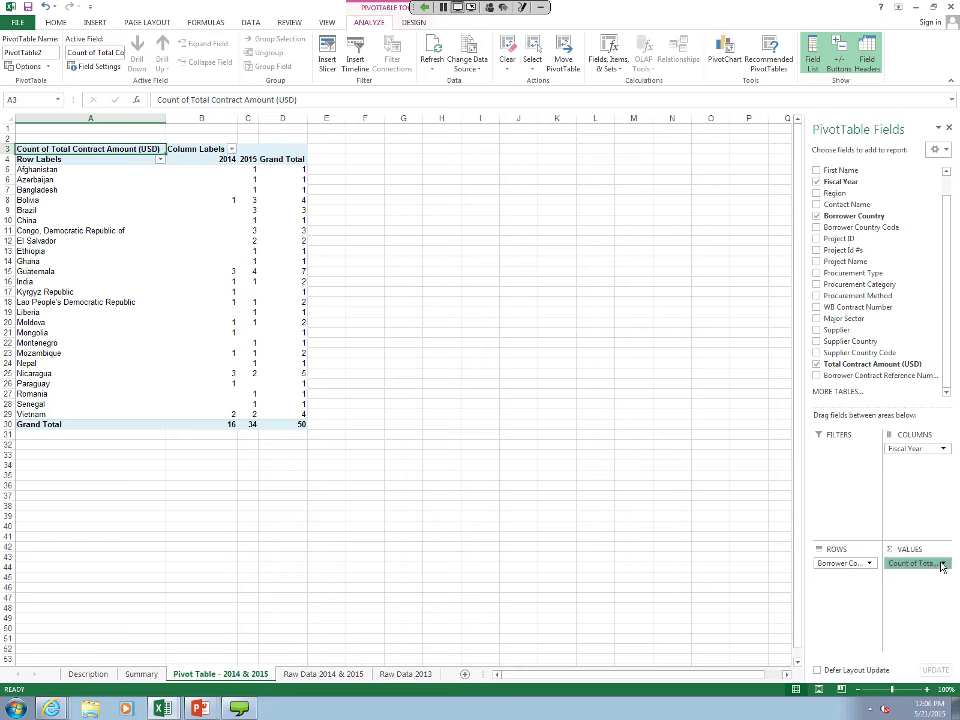
{"action": "left_click", "coordinate": [907, 564]}
{"action": "left_click", "coordinate": [905, 581]}
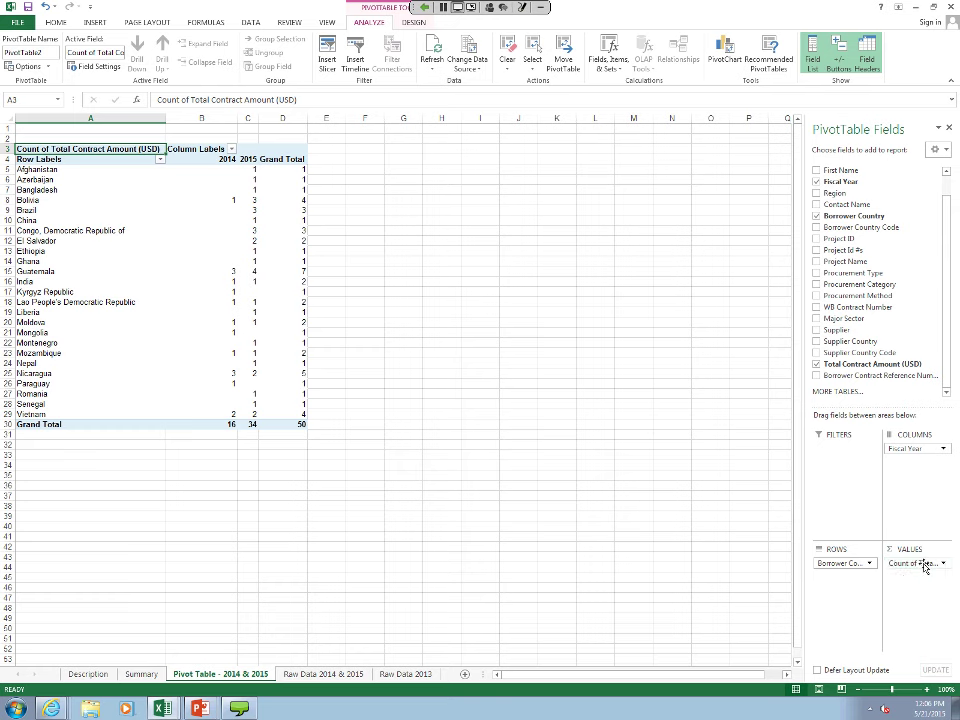
{"action": "left_click", "coordinate": [925, 565]}
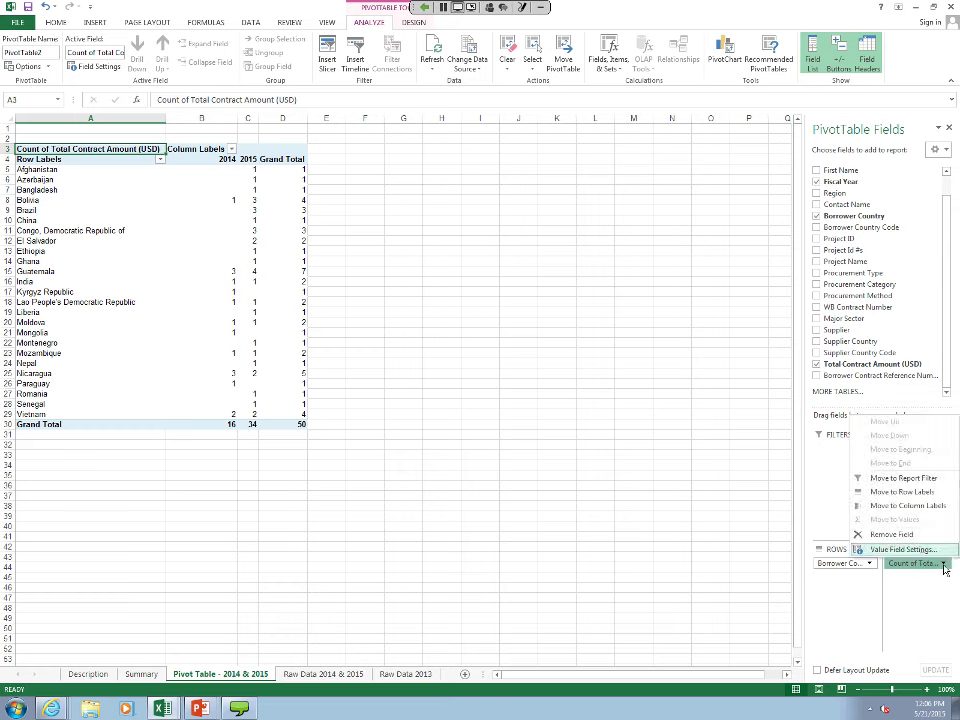
Step: Summarize the contract amounts by Average, giving 118007.18 for 2014 and 895791.99 for 2015
{"action": "left_click", "coordinate": [915, 553]}
{"action": "left_click", "coordinate": [400, 308]}
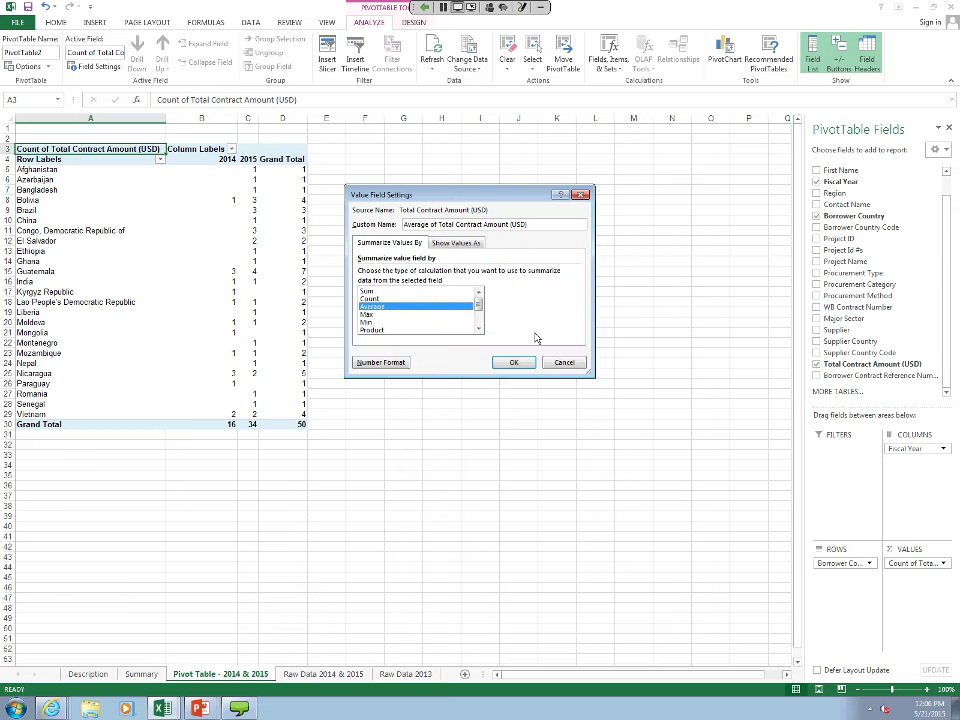
{"action": "left_click", "coordinate": [514, 362]}
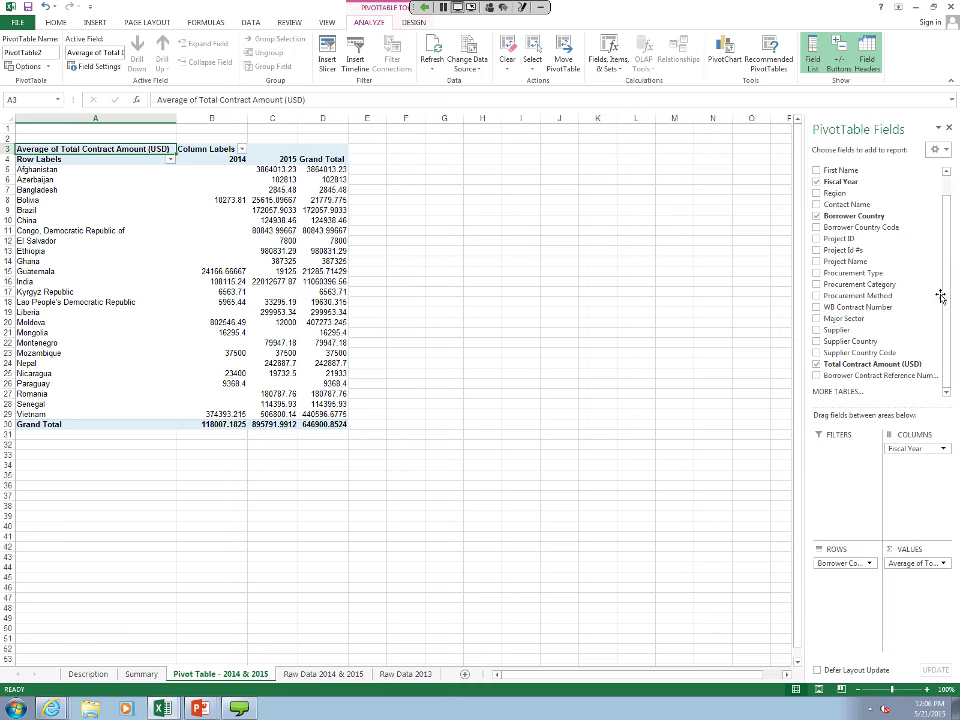
{"action": "scroll", "coordinate": [948, 322], "scroll_direction": "up", "scroll_amount": 1}
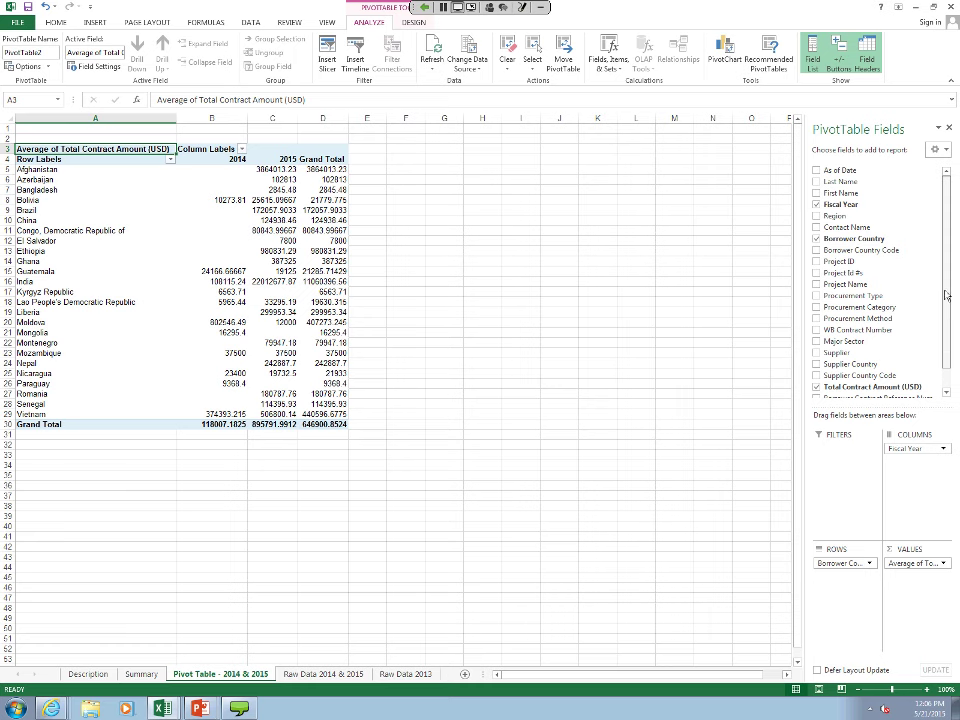
{"action": "scroll", "coordinate": [946, 295], "scroll_direction": "down", "scroll_amount": 1}
Step: Move Borrower Country back to Rows and add Major Sector as a report filter set to (All)
{"action": "left_click_drag", "start_coordinate": [880, 215], "coordinate": [863, 465]}
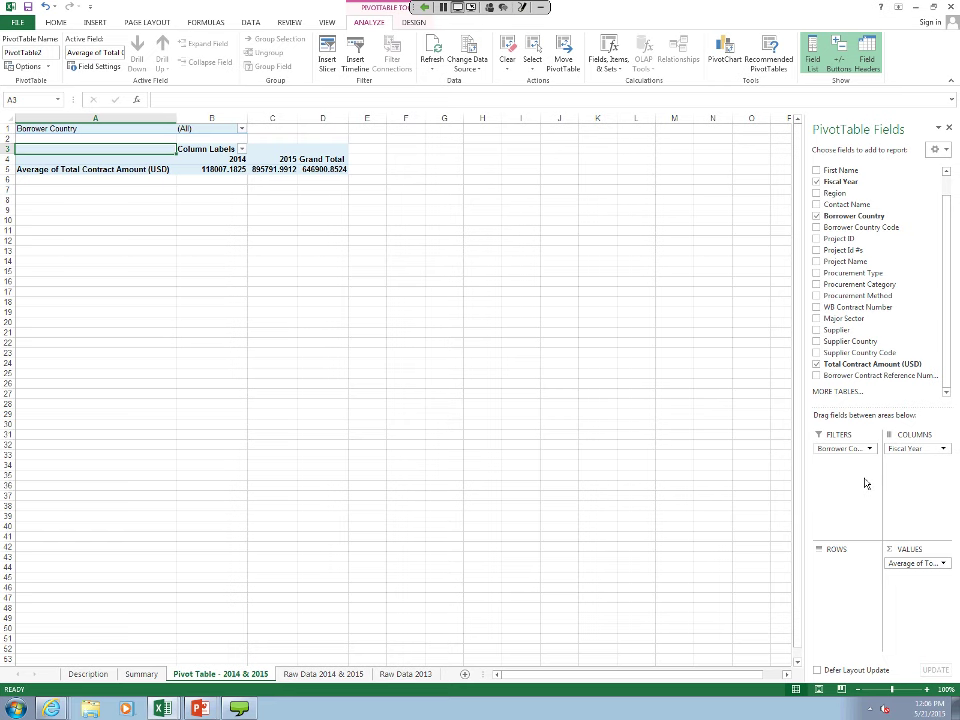
{"action": "left_click_drag", "start_coordinate": [845, 448], "coordinate": [844, 628]}
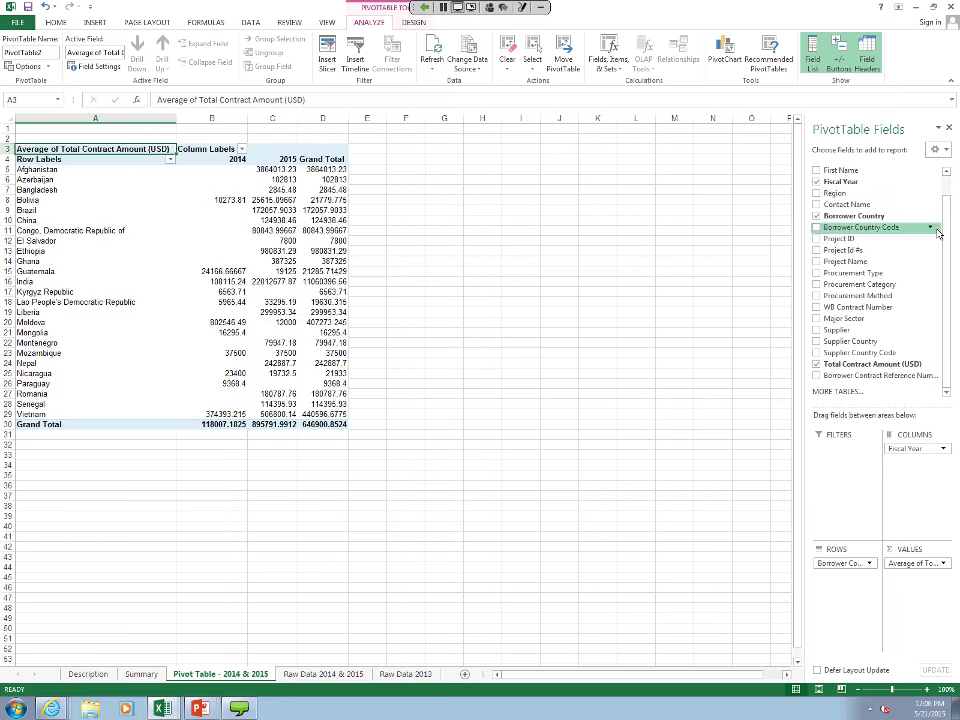
{"action": "left_click_drag", "start_coordinate": [845, 318], "coordinate": [863, 469]}
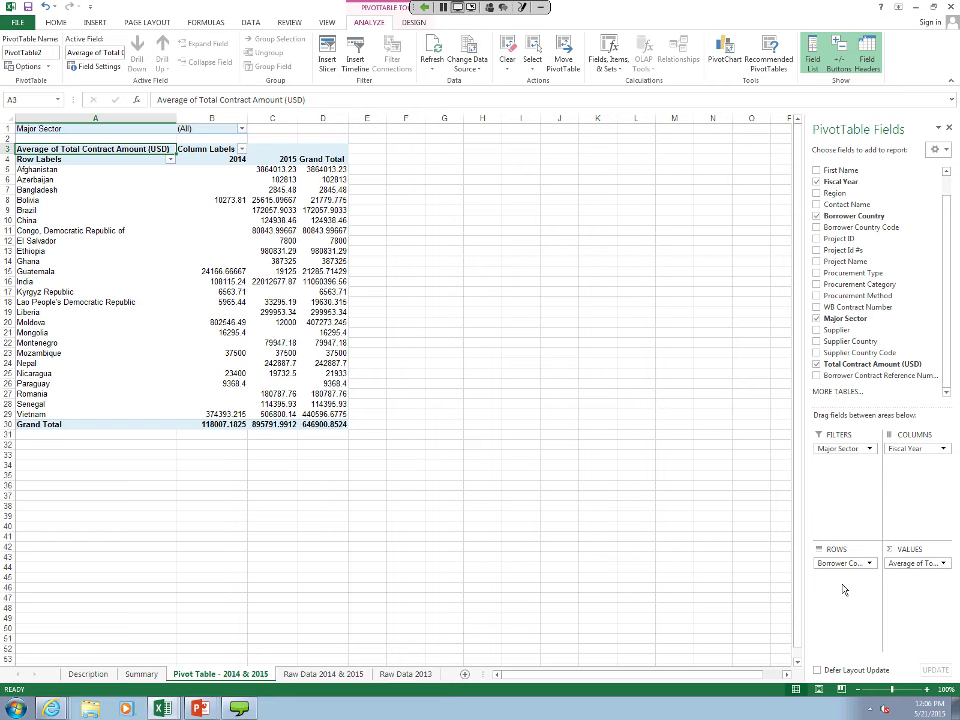
{"action": "left_click", "coordinate": [869, 451]}
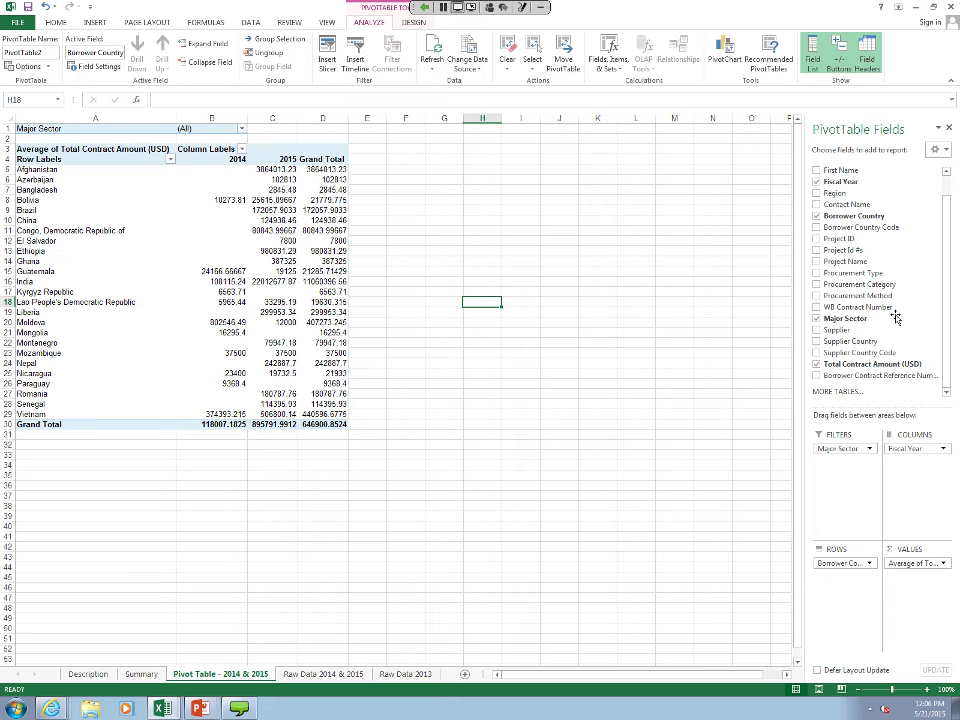
{"action": "left_click", "coordinate": [495, 301]}
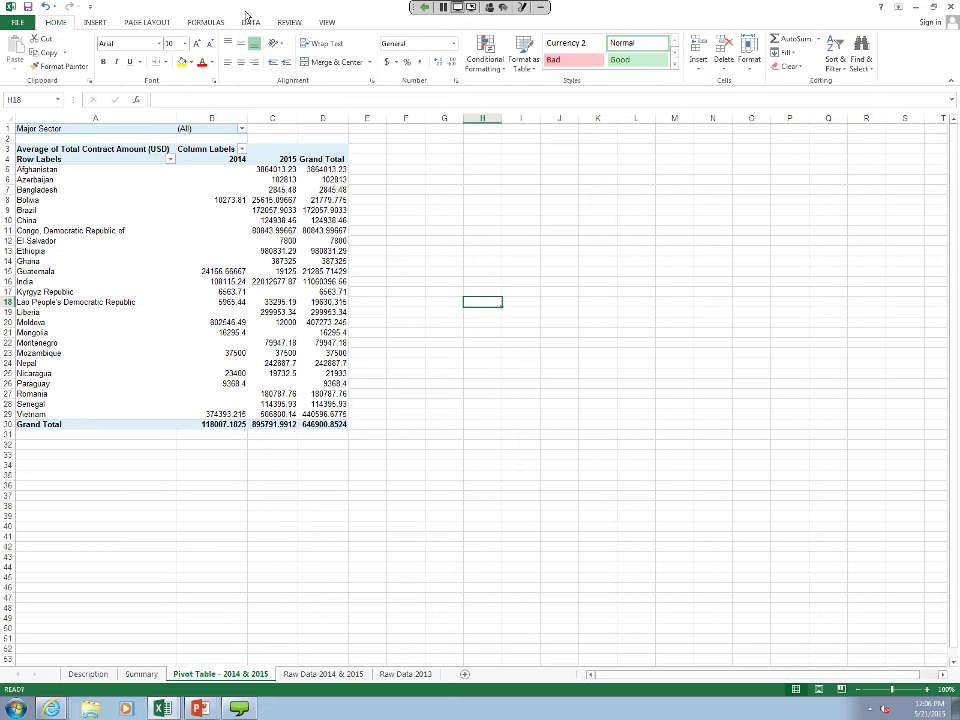
Step: Filter the pivot's Major Sector to Agriculture, fishing, and forestry
{"action": "left_click", "coordinate": [139, 251]}
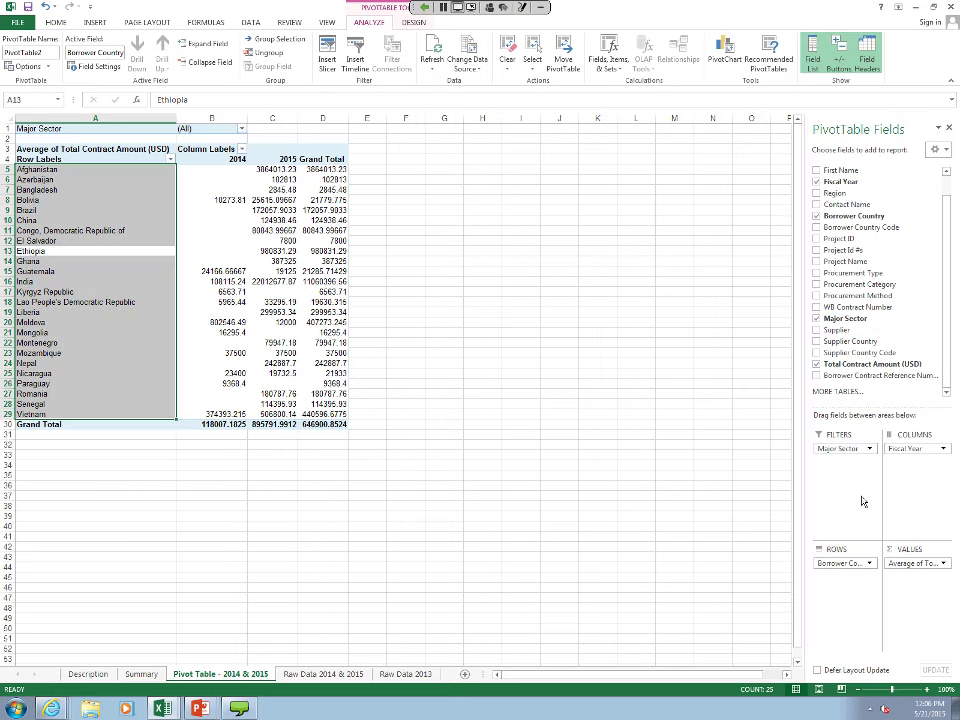
{"action": "left_click", "coordinate": [241, 129]}
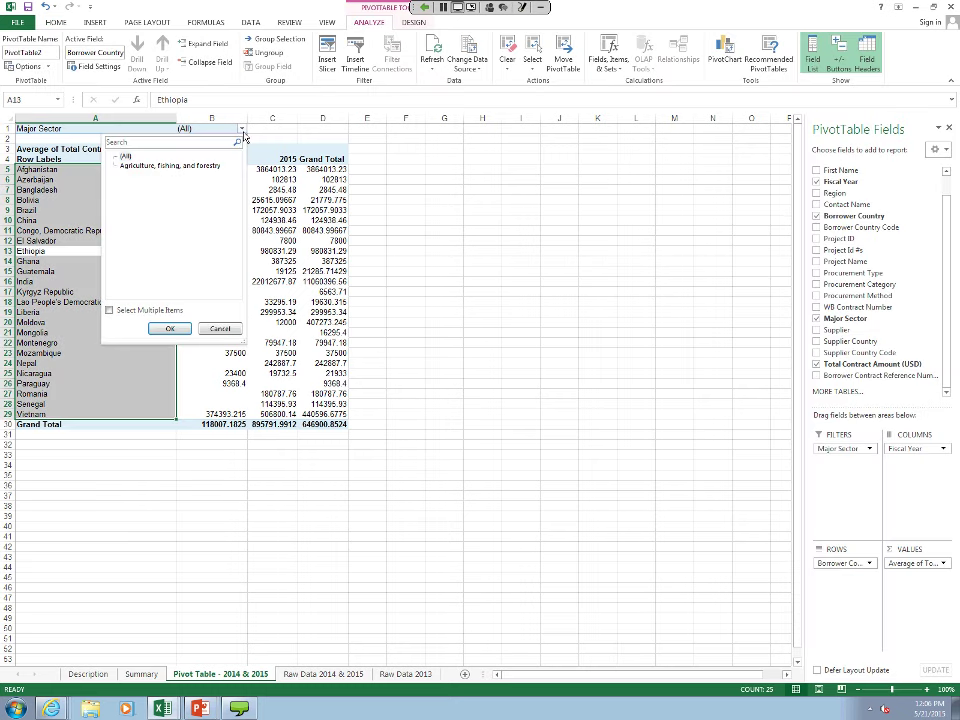
{"action": "left_click", "coordinate": [175, 166]}
{"action": "left_click", "coordinate": [170, 328]}
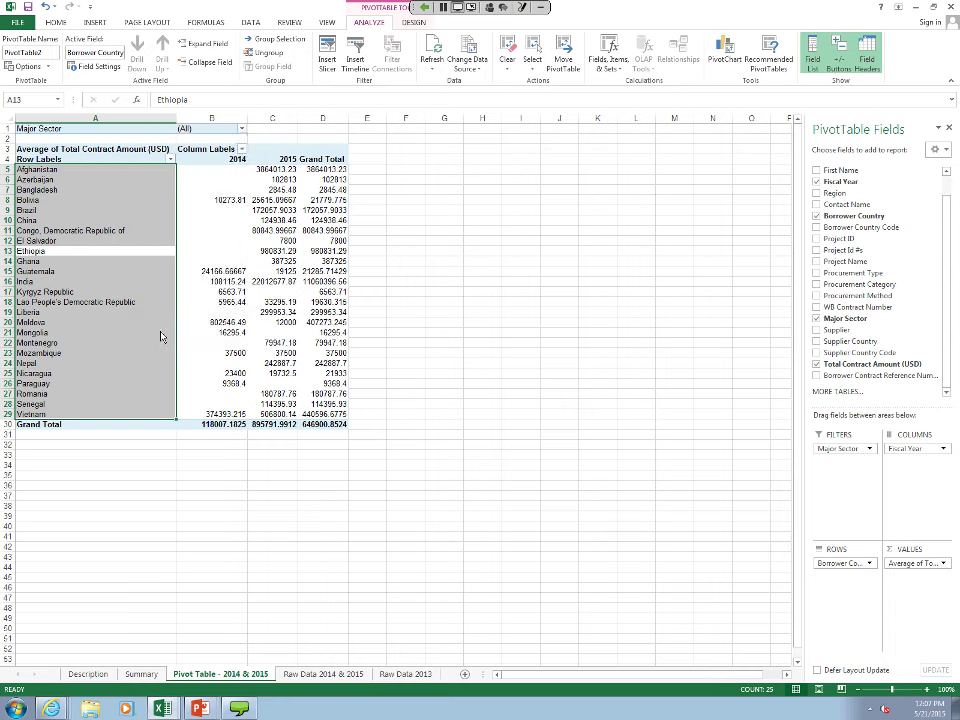
Step: Remove the Major Sector report filter so all countries' averages show again
{"action": "left_click", "coordinate": [296, 129]}
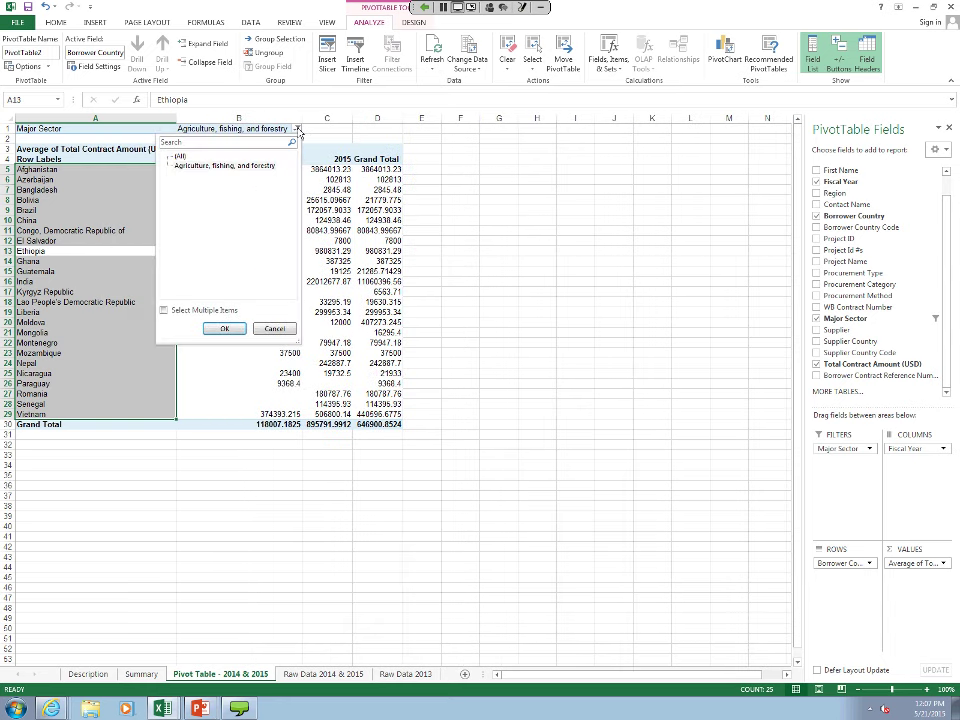
{"action": "left_click", "coordinate": [200, 329]}
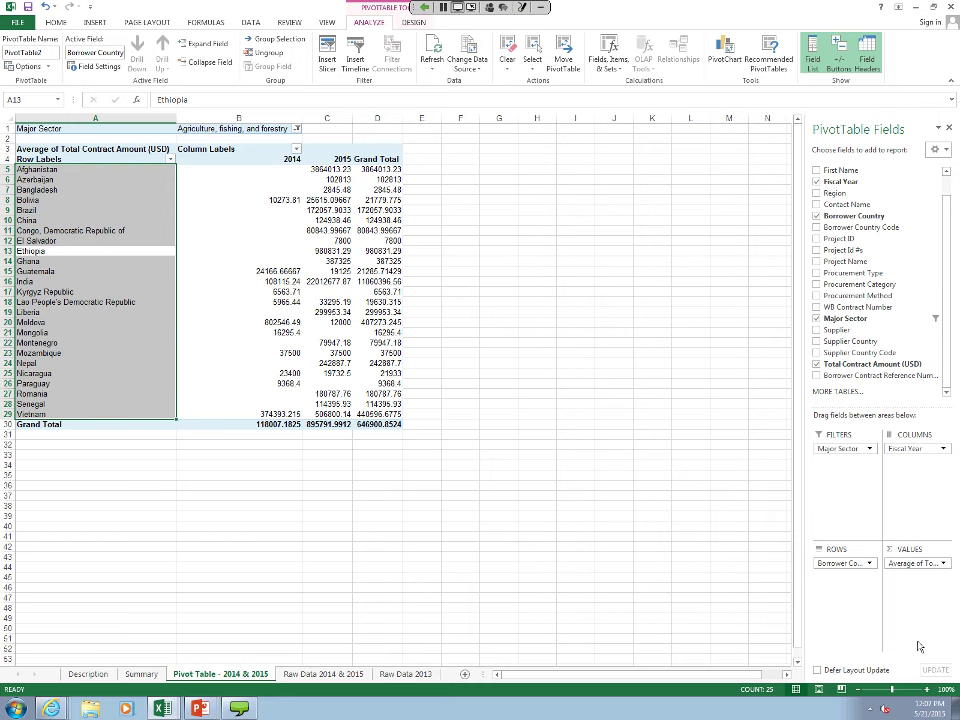
{"action": "left_click", "coordinate": [856, 316]}
{"action": "left_click", "coordinate": [559, 332]}
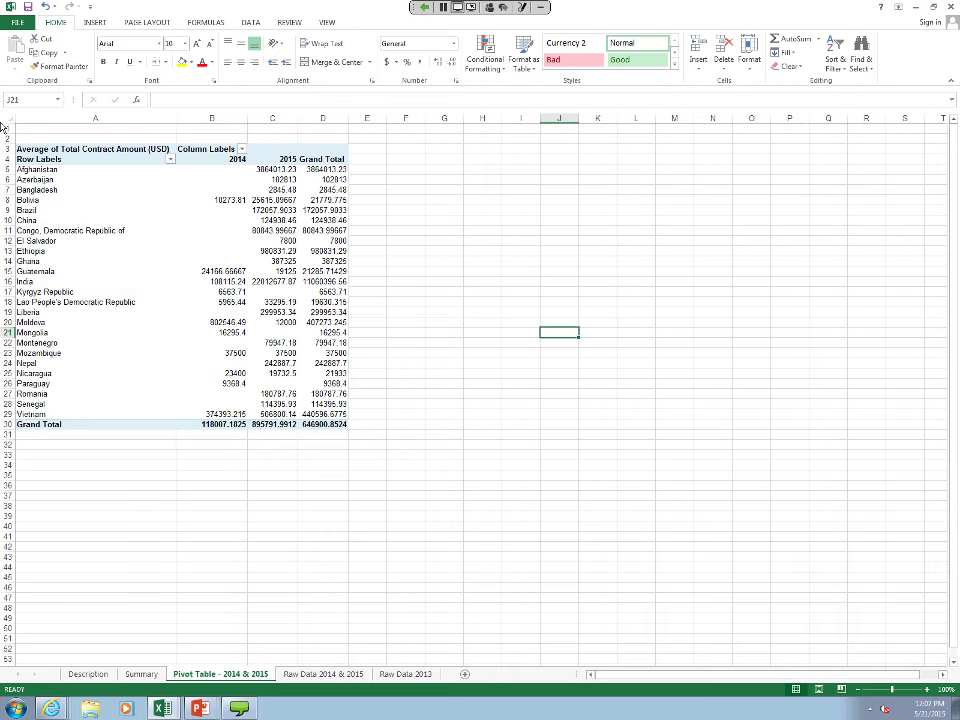
Step: Insert a clustered column PivotChart from pivot range A3:D30 and place it right of the table
{"action": "left_click_drag", "start_coordinate": [30, 148], "coordinate": [322, 424]}
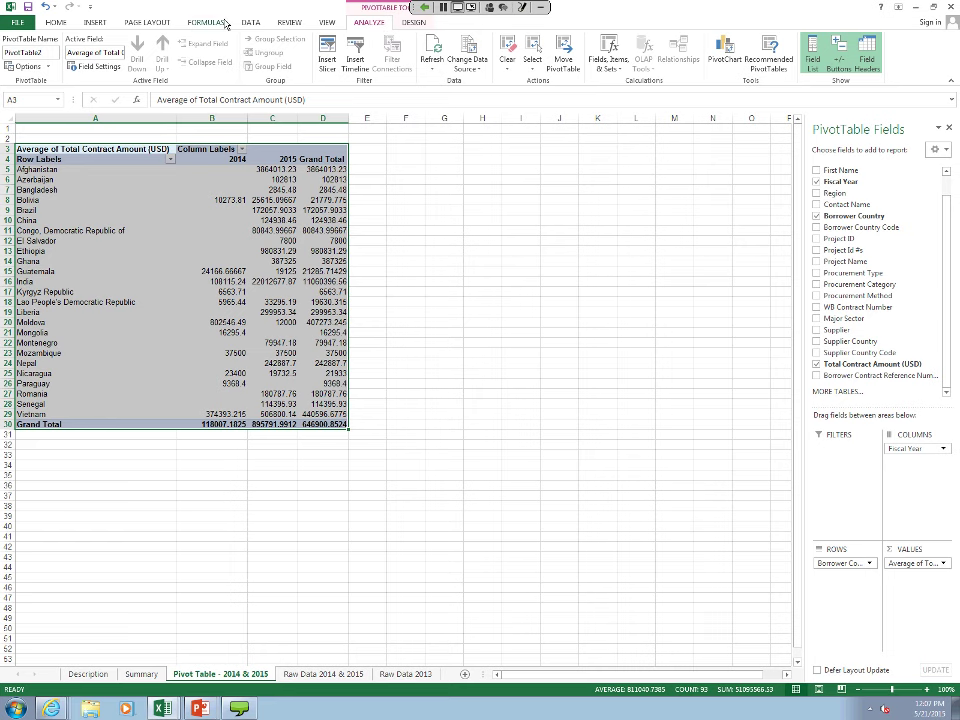
{"action": "left_click", "coordinate": [96, 22]}
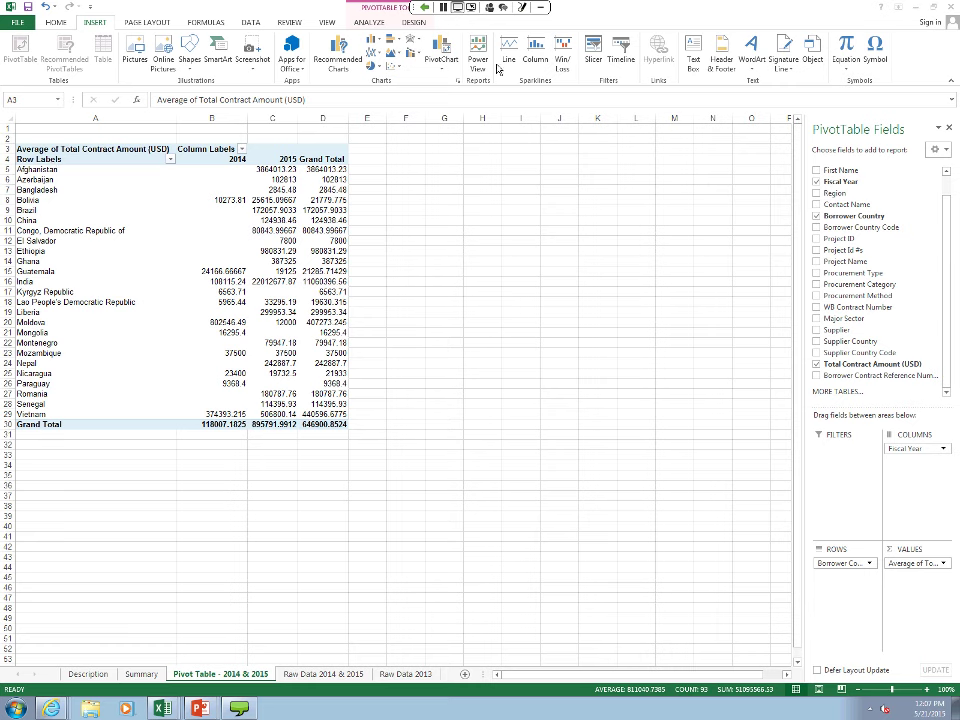
{"action": "left_click", "coordinate": [441, 68]}
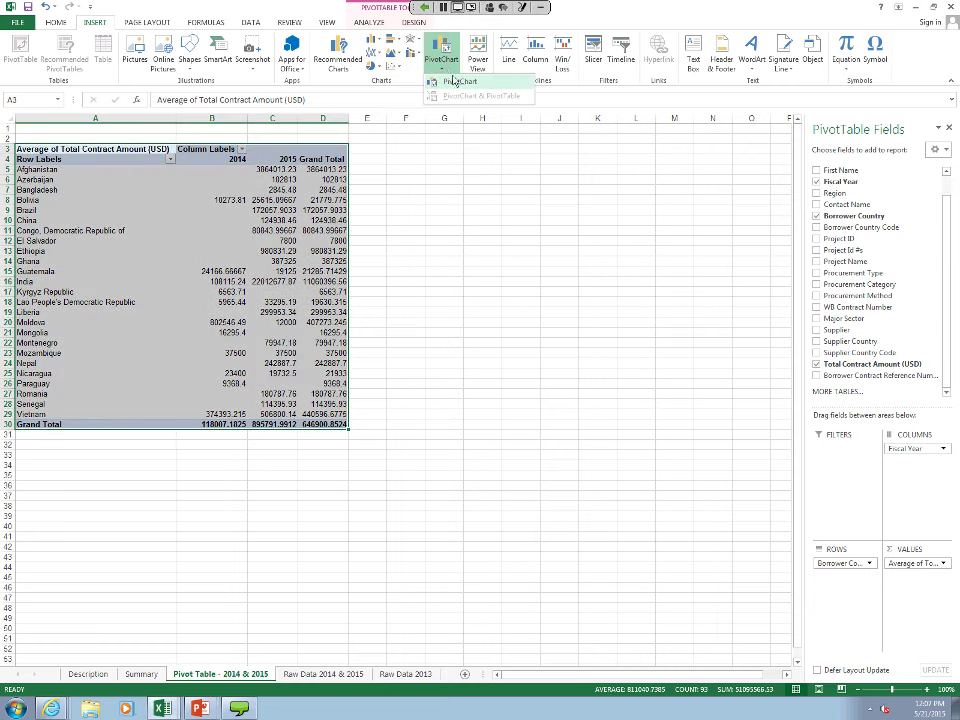
{"action": "left_click", "coordinate": [453, 79]}
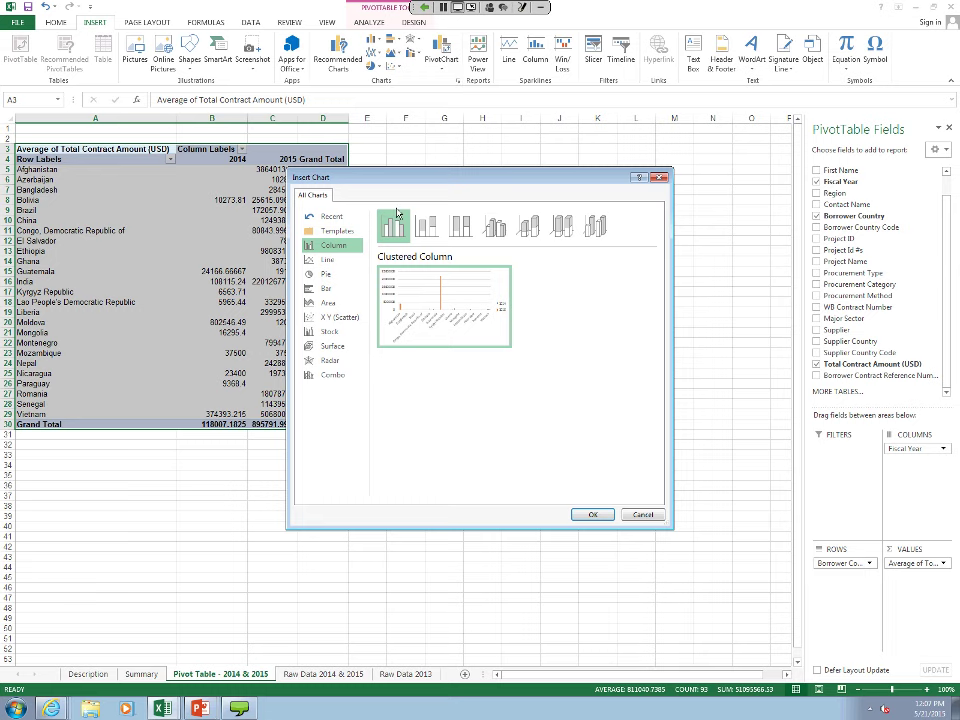
{"action": "left_click", "coordinate": [600, 514]}
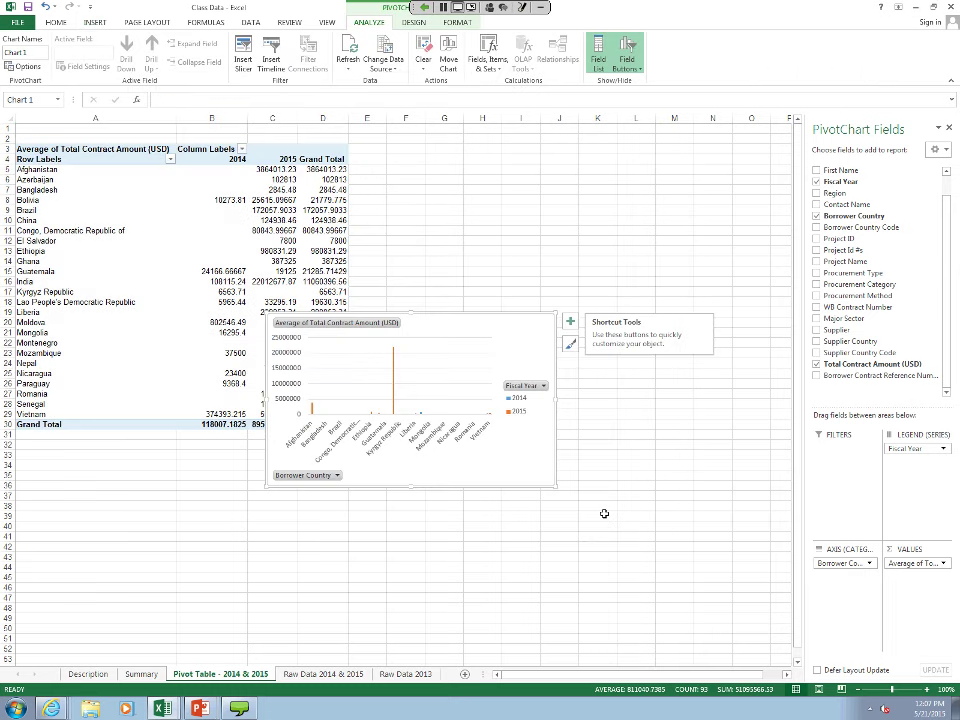
{"action": "left_click_drag", "start_coordinate": [482, 322], "coordinate": [586, 203]}
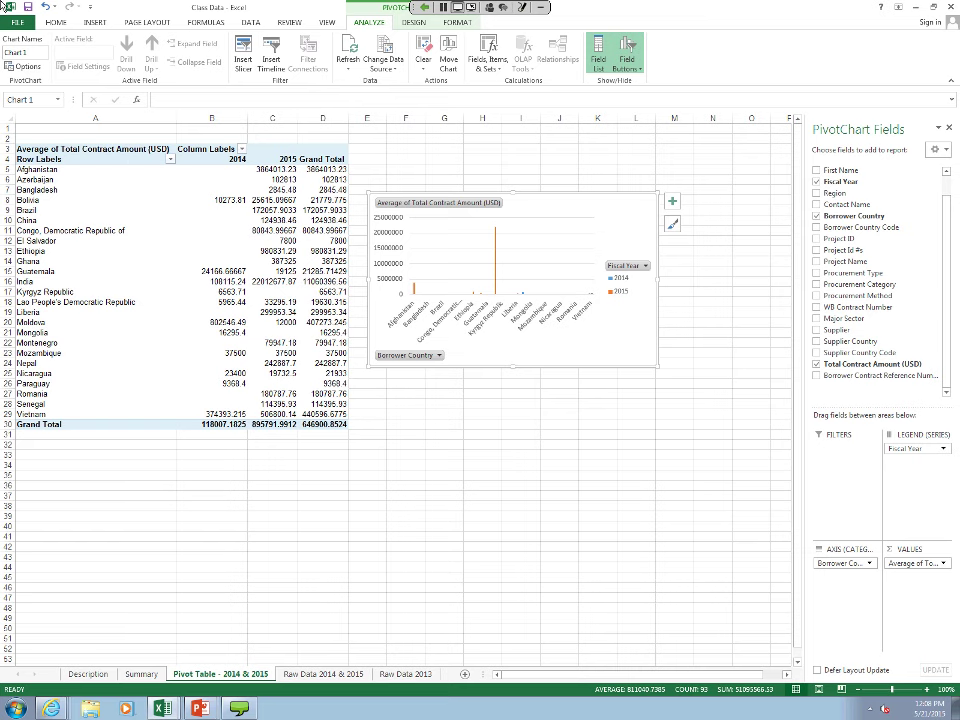
Step: Insert a slicer for the Borrower Country field on the pivot sheet
{"action": "left_click", "coordinate": [243, 55]}
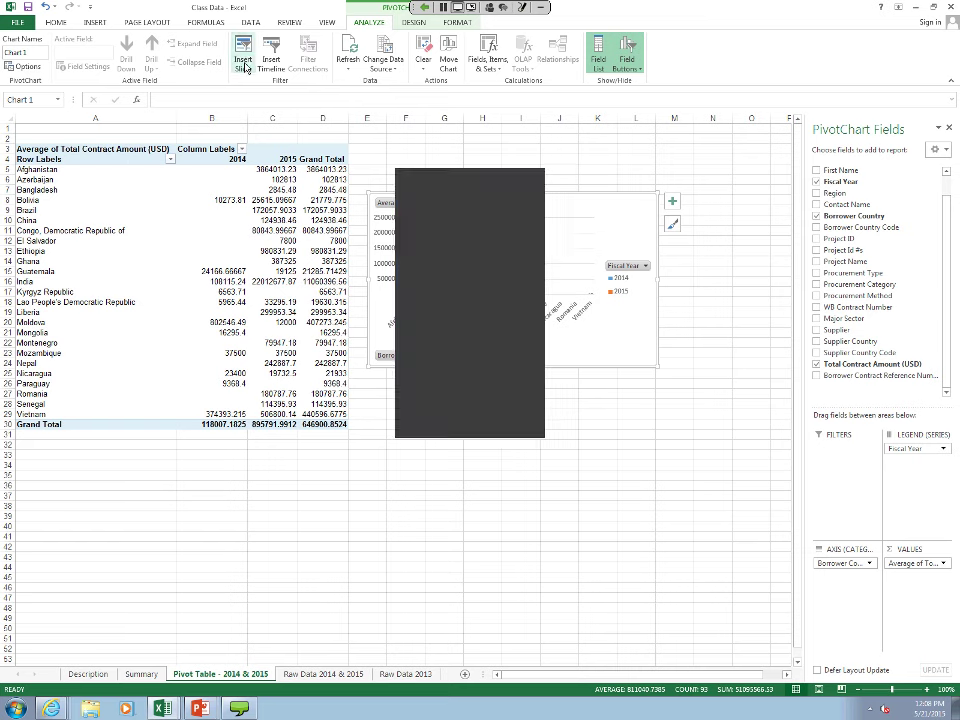
{"action": "left_click_drag", "start_coordinate": [481, 184], "coordinate": [301, 213]}
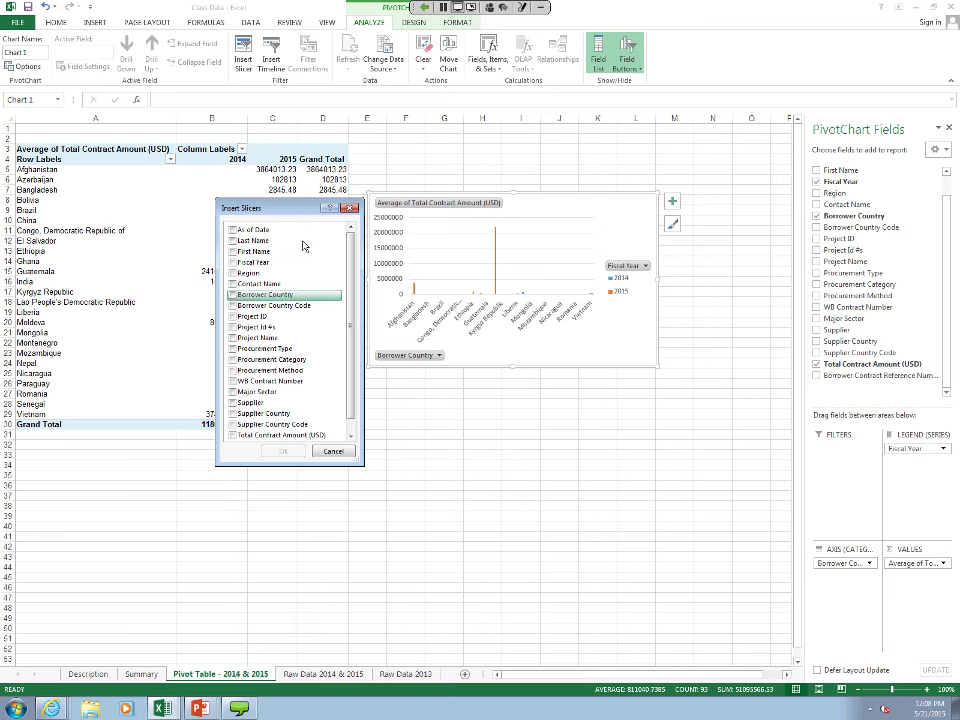
{"action": "left_click", "coordinate": [257, 296]}
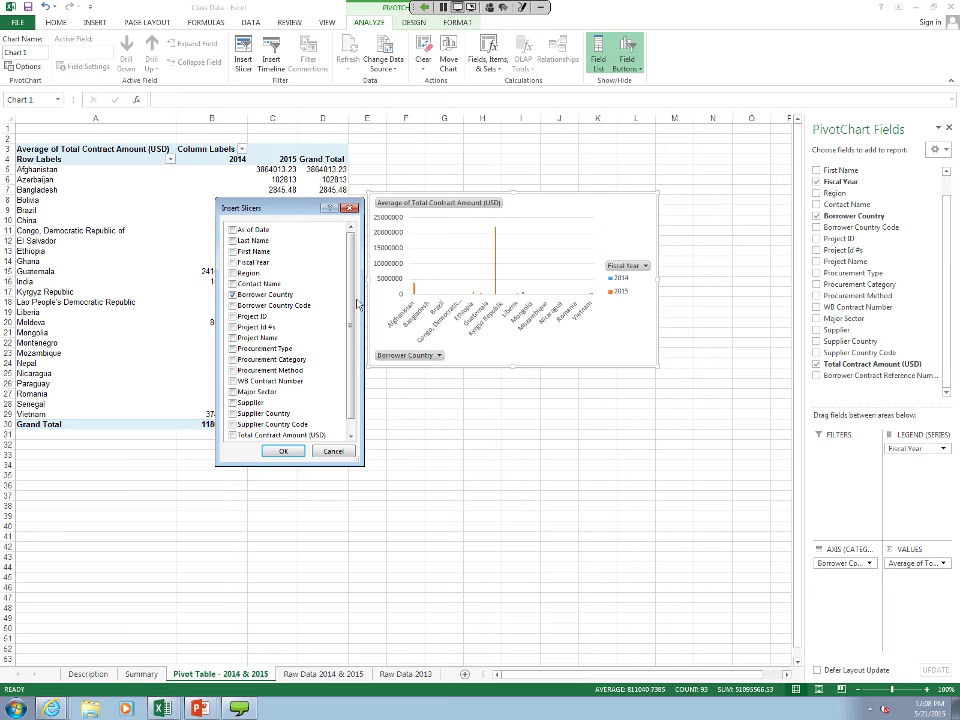
{"action": "left_click", "coordinate": [229, 292]}
{"action": "left_click", "coordinate": [230, 293]}
{"action": "left_click", "coordinate": [283, 451]}
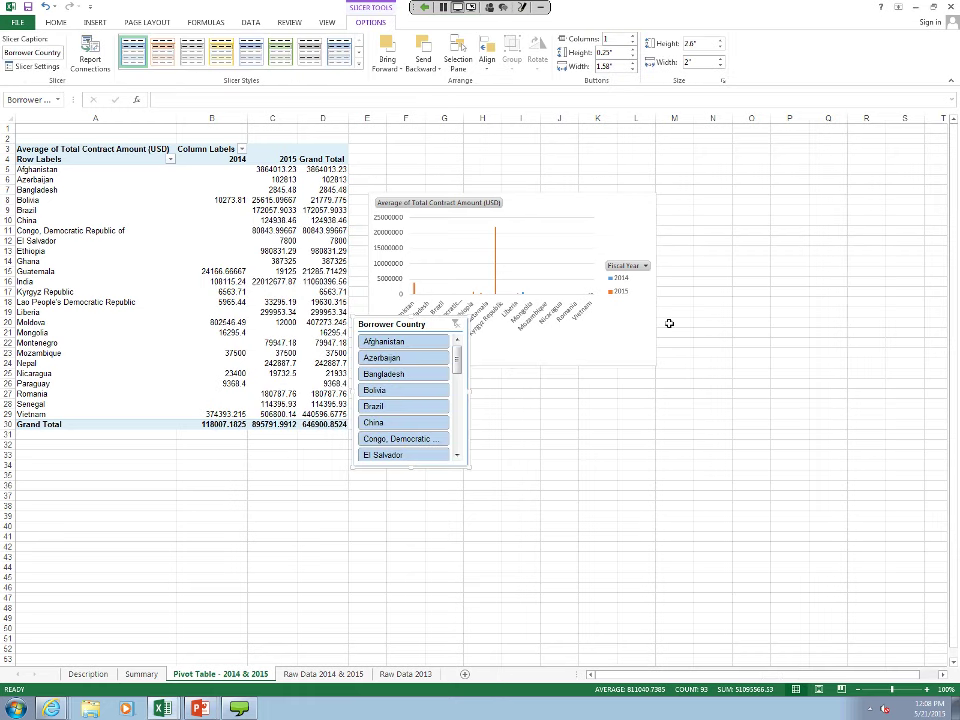
Step: Move the Borrower Country slicer right of the chart and filter to Brazil, then Vietnam
{"action": "left_click_drag", "start_coordinate": [435, 324], "coordinate": [783, 210]}
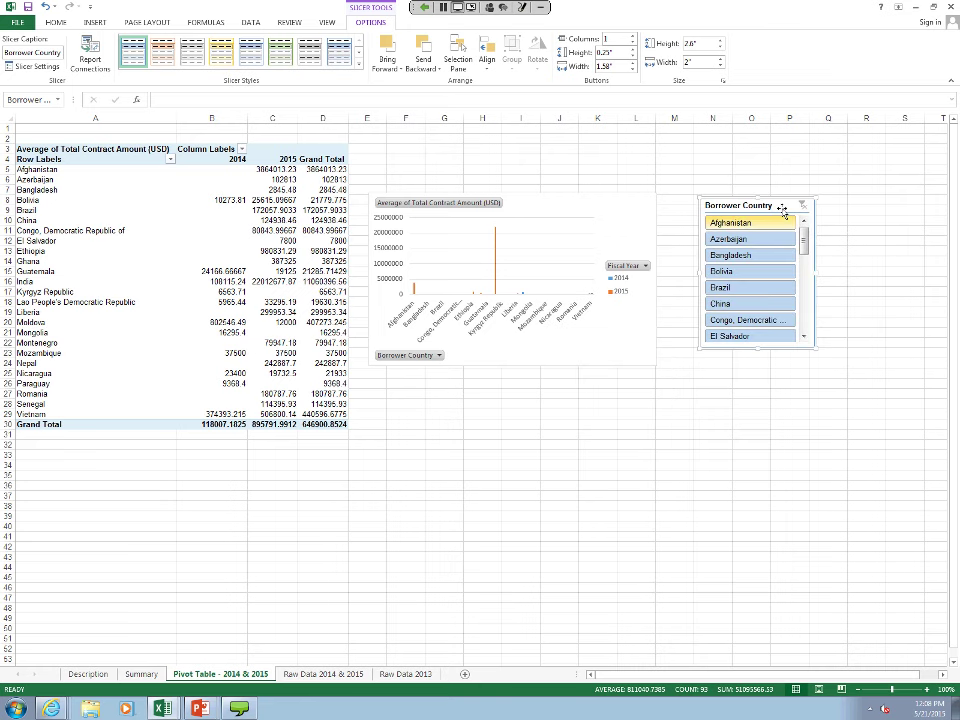
{"action": "left_click", "coordinate": [786, 288]}
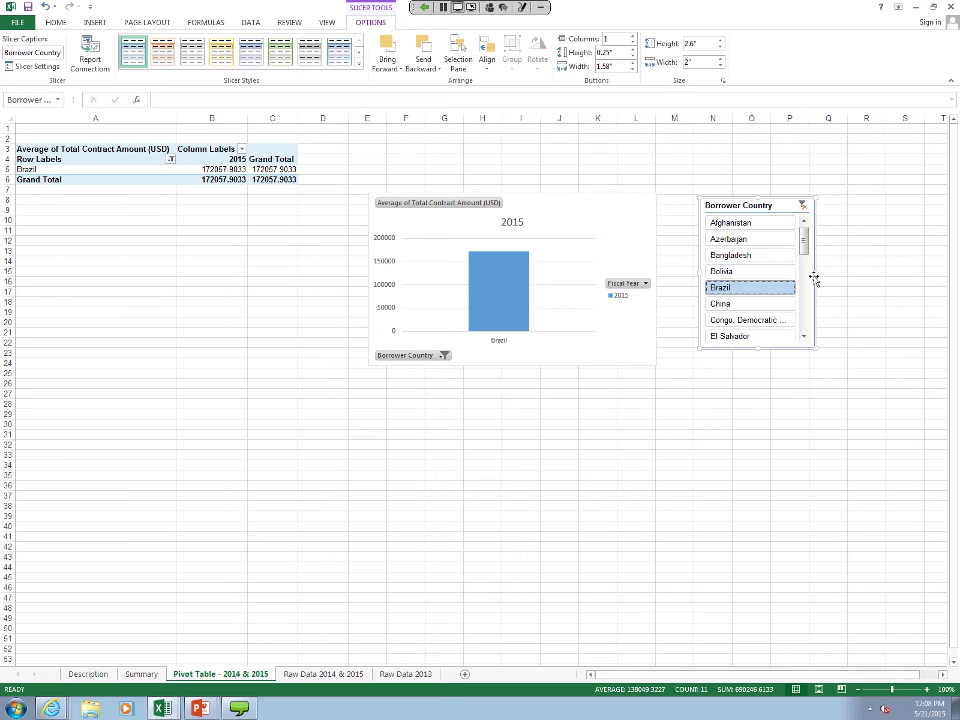
{"action": "scroll", "coordinate": [806, 255], "scroll_direction": "down", "scroll_amount": 10}
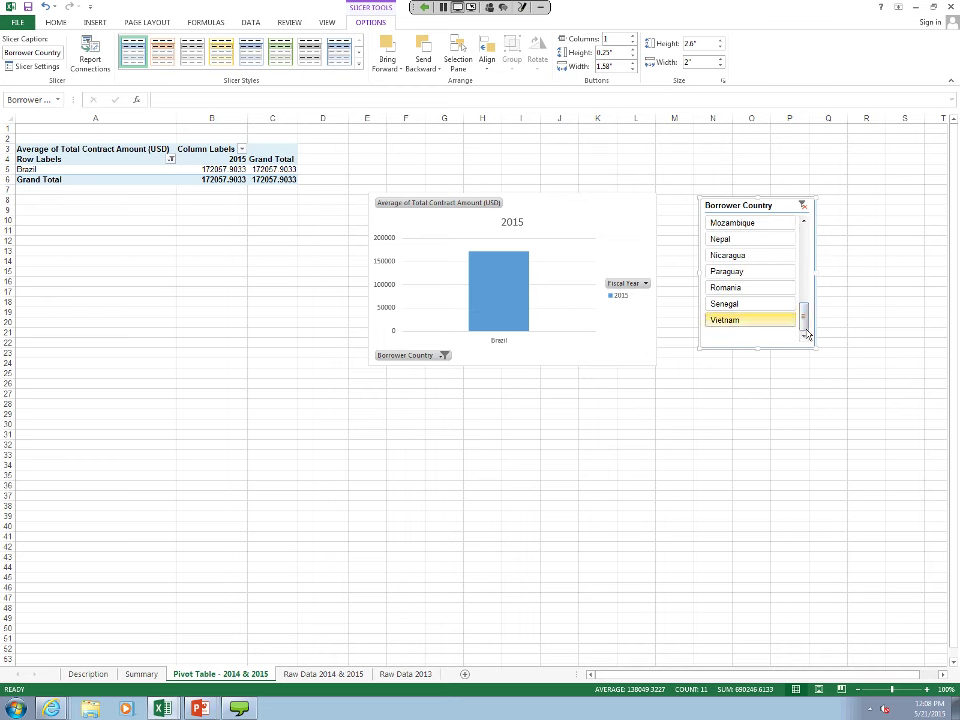
{"action": "left_click", "coordinate": [768, 320]}
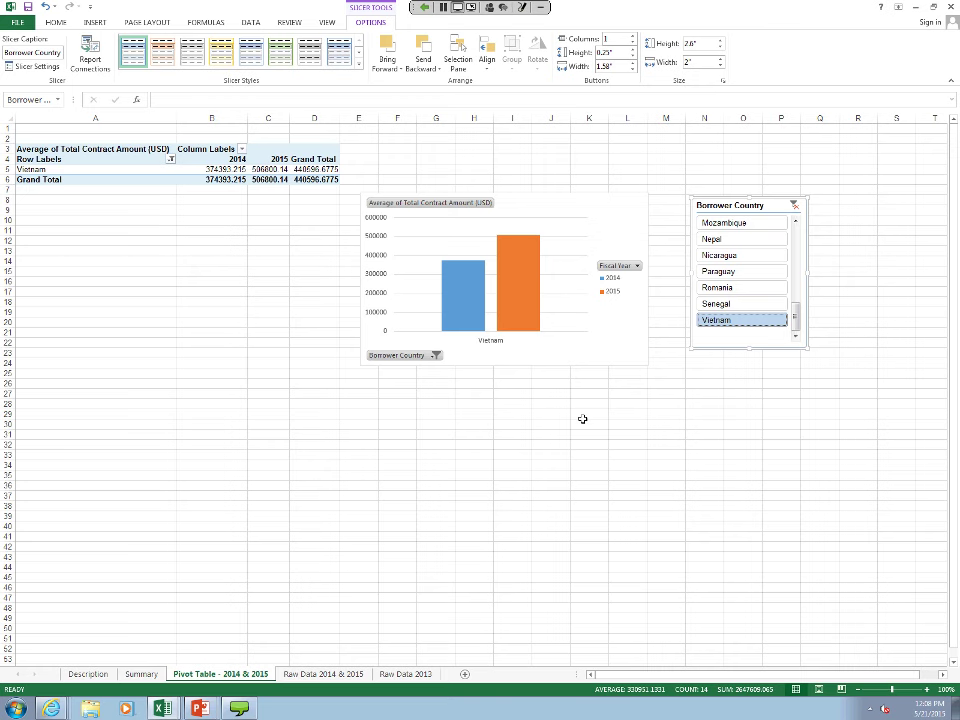
Step: Filter to Paraguay, step up to Nicaragua and Mozambique, then clear the country filter
{"action": "left_click", "coordinate": [735, 271]}
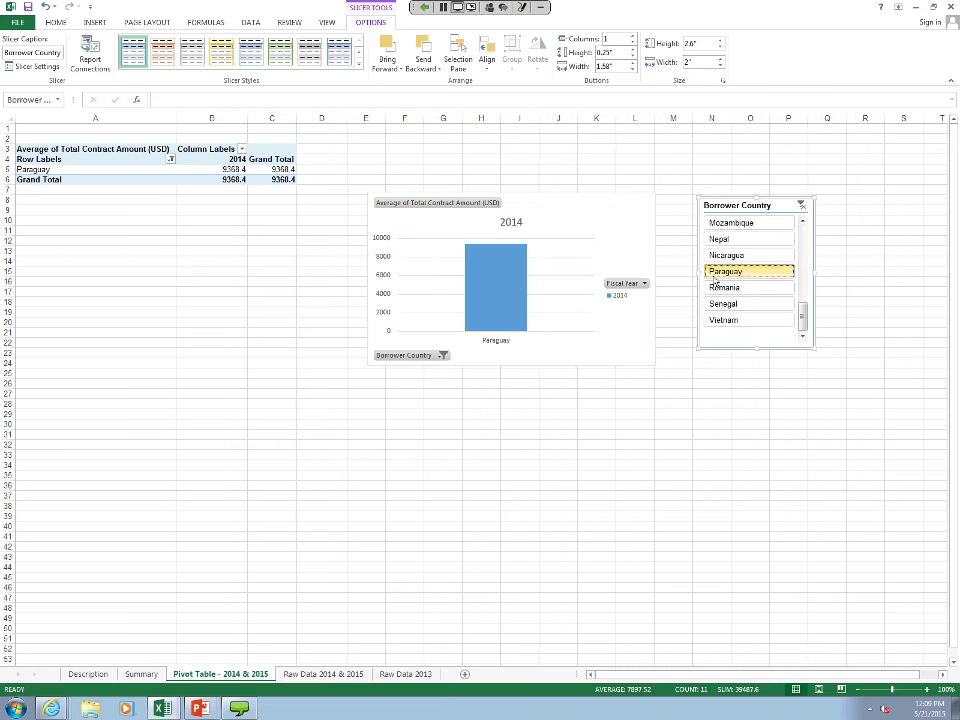
{"action": "key", "text": "Return"}
{"action": "key", "text": "Up"}
{"action": "key", "text": "Up"}
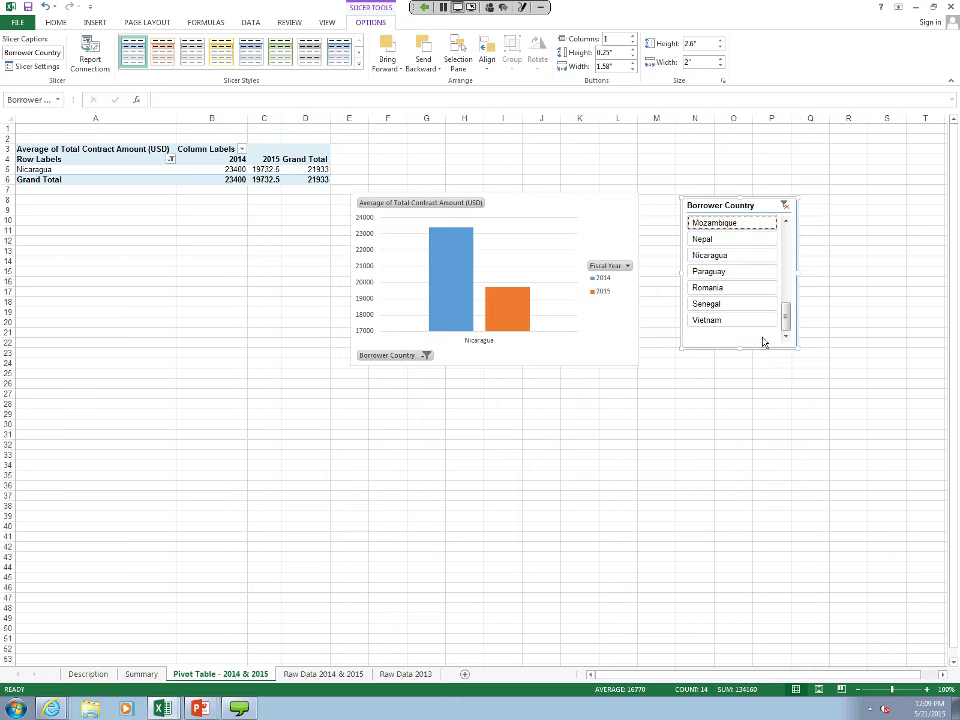
{"action": "key", "text": "Return"}
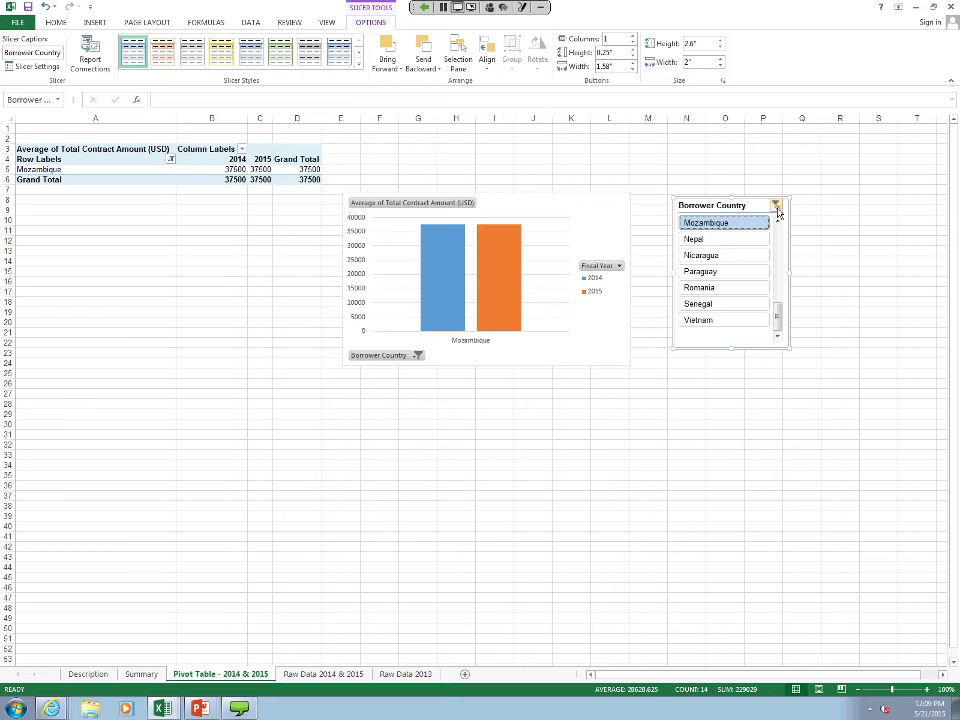
{"action": "left_click", "coordinate": [776, 207]}
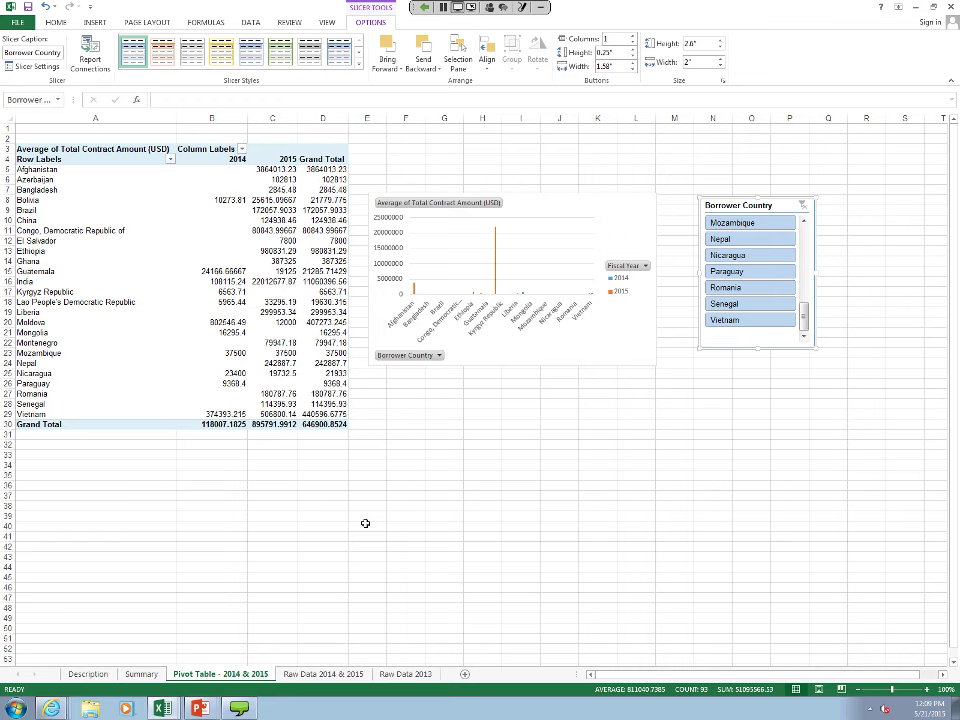
Step: Delete the PivotChart and the Borrower Country slicer, then reselect PivotTable2
{"action": "left_click", "coordinate": [632, 230]}
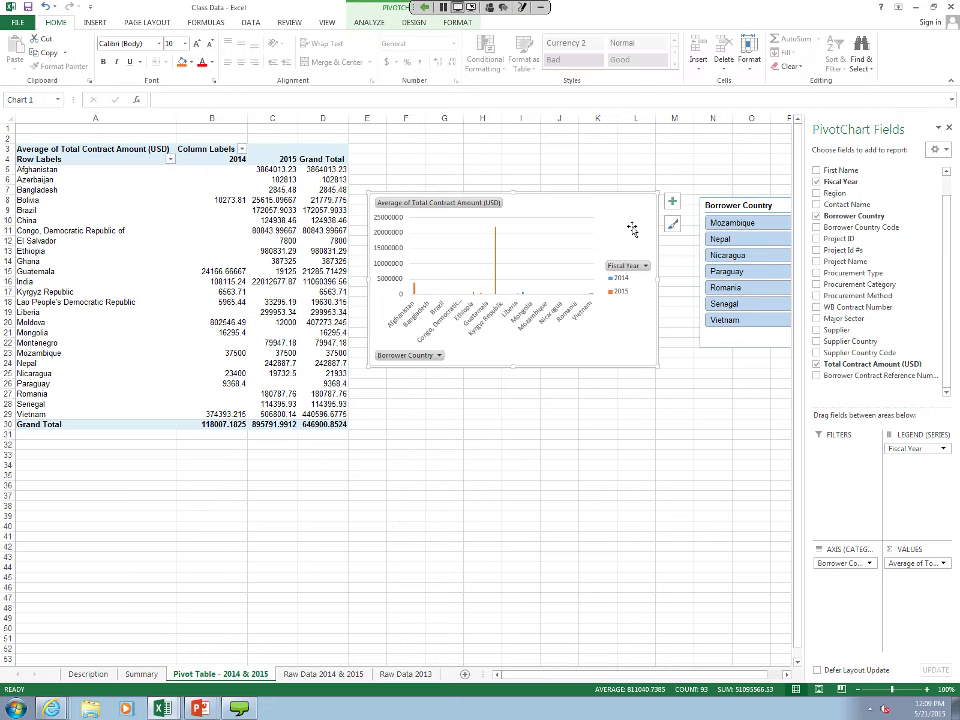
{"action": "key", "text": "Delete"}
{"action": "left_click", "coordinate": [790, 210]}
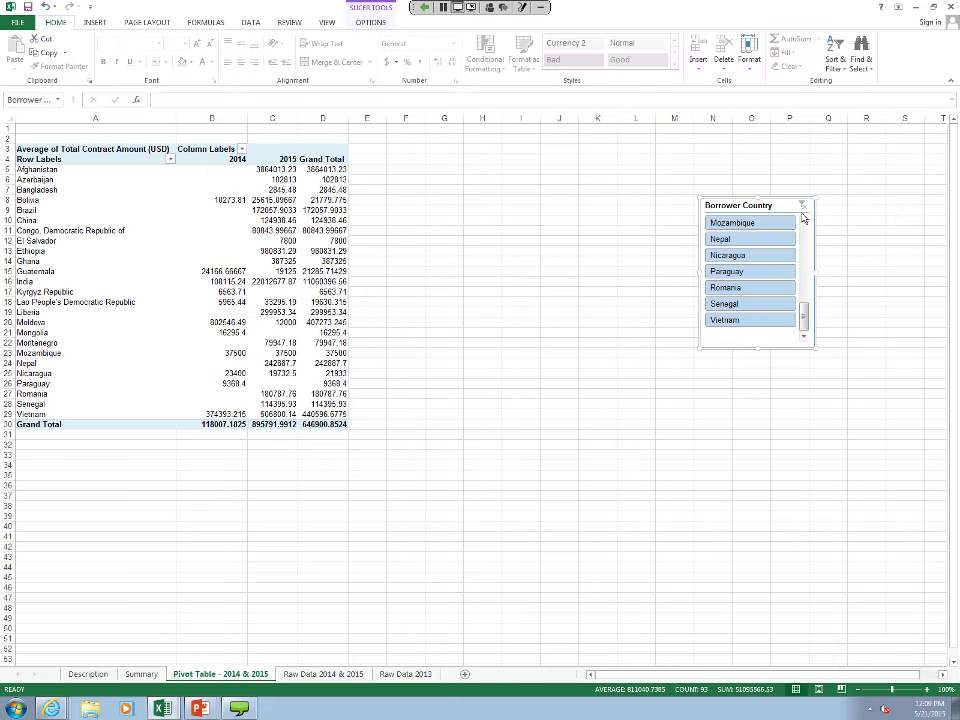
{"action": "key", "text": "Delete"}
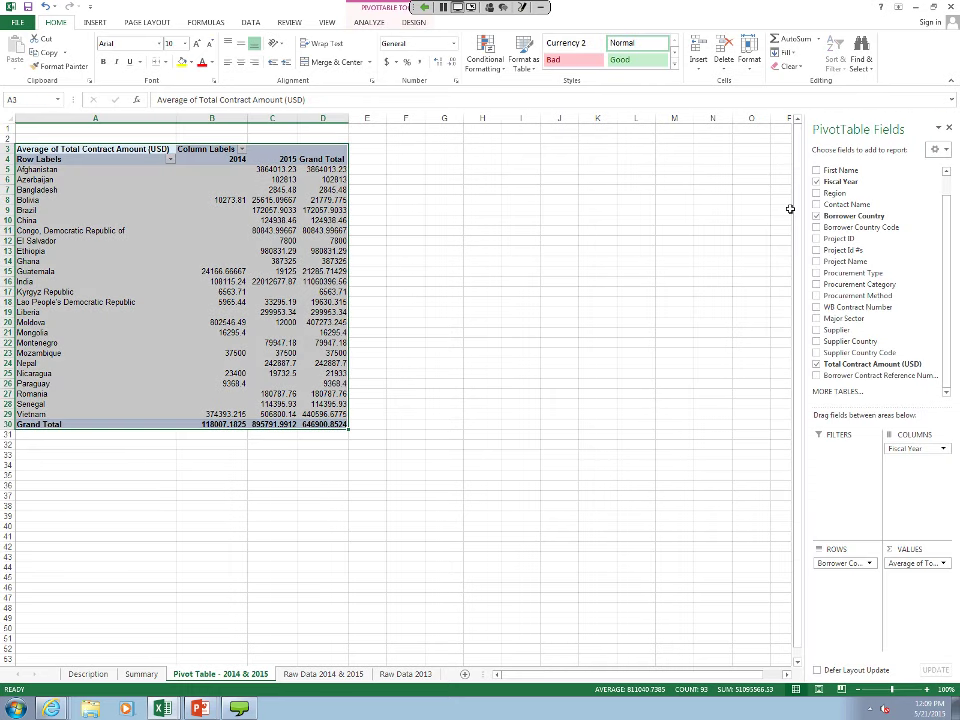
{"action": "left_click", "coordinate": [604, 284]}
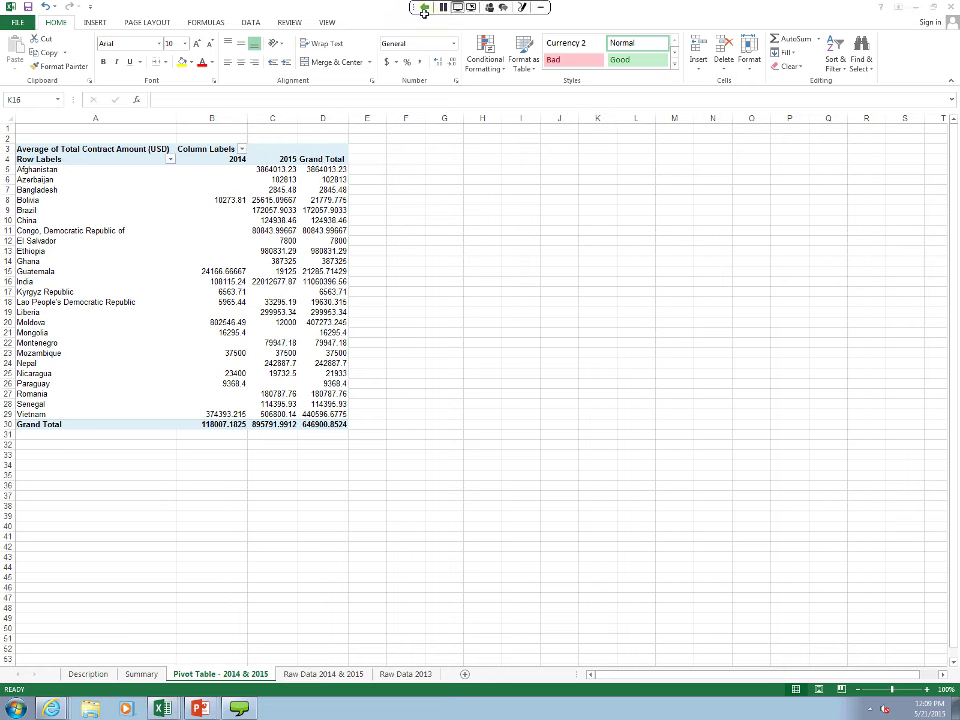
{"action": "left_click", "coordinate": [37, 148]}
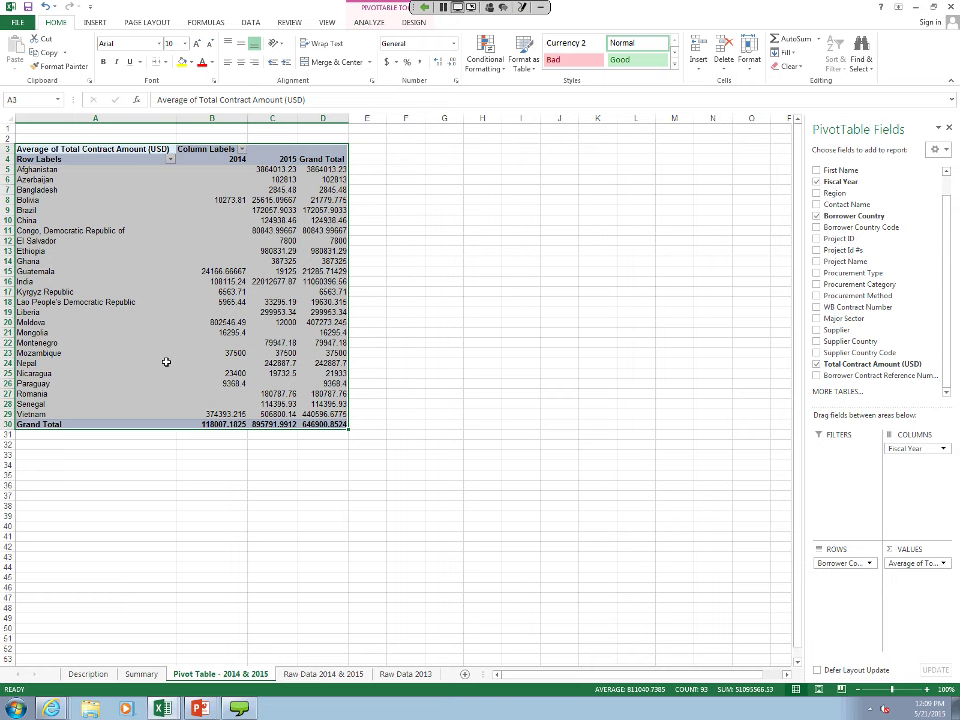
Step: Insert a clustered column PivotChart from PivotTable2 after previewing Line, Pie and Bar types
{"action": "left_click", "coordinate": [94, 22]}
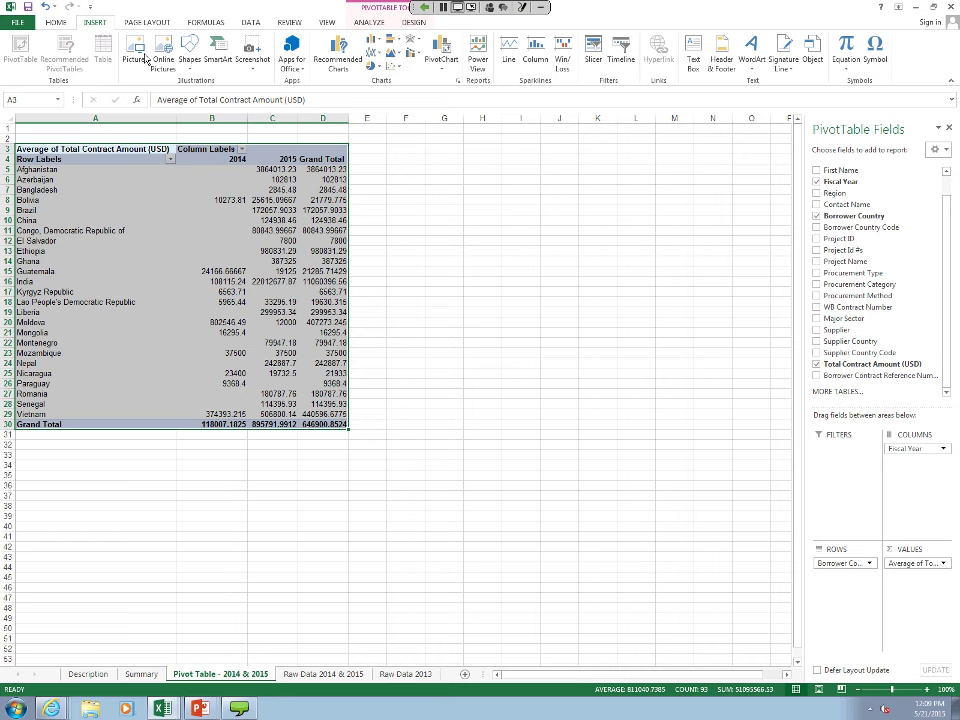
{"action": "left_click", "coordinate": [447, 66]}
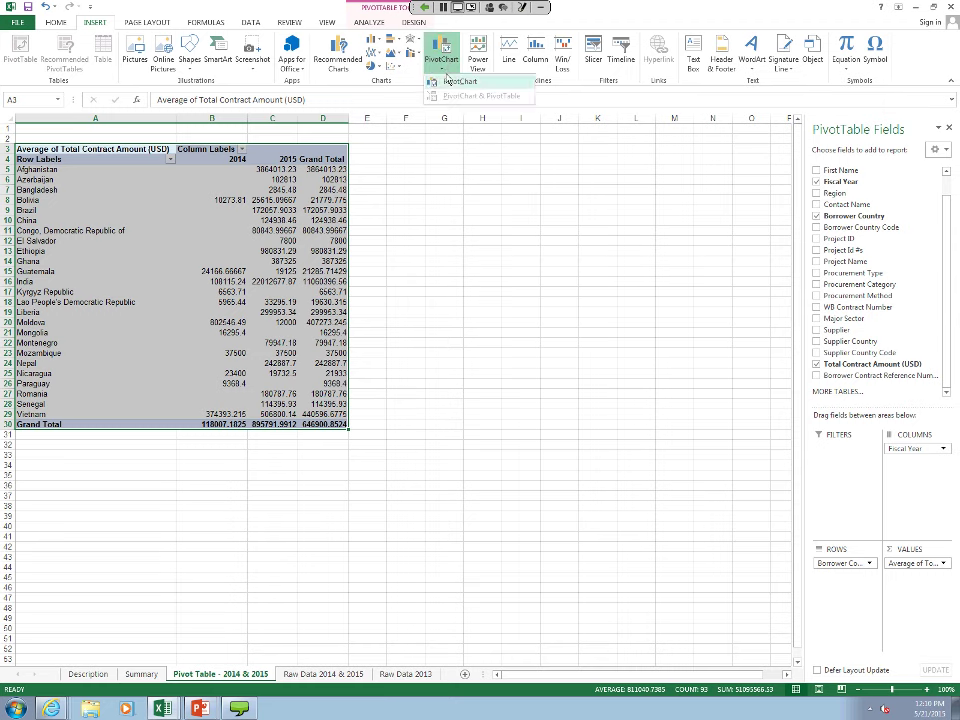
{"action": "left_click", "coordinate": [458, 81]}
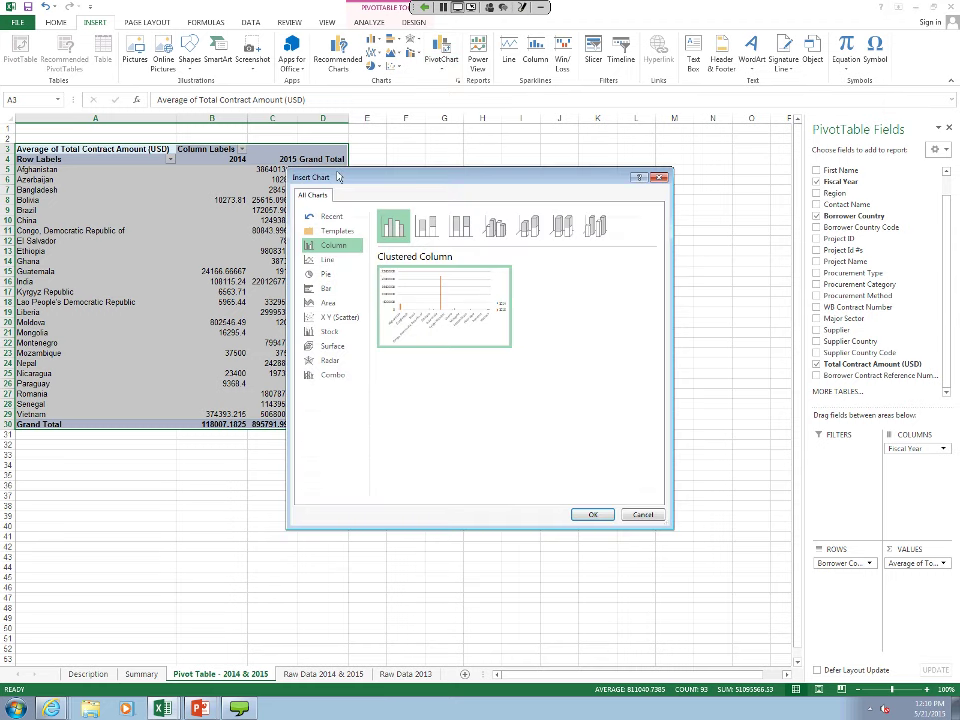
{"action": "left_click", "coordinate": [327, 260]}
{"action": "left_click", "coordinate": [327, 274]}
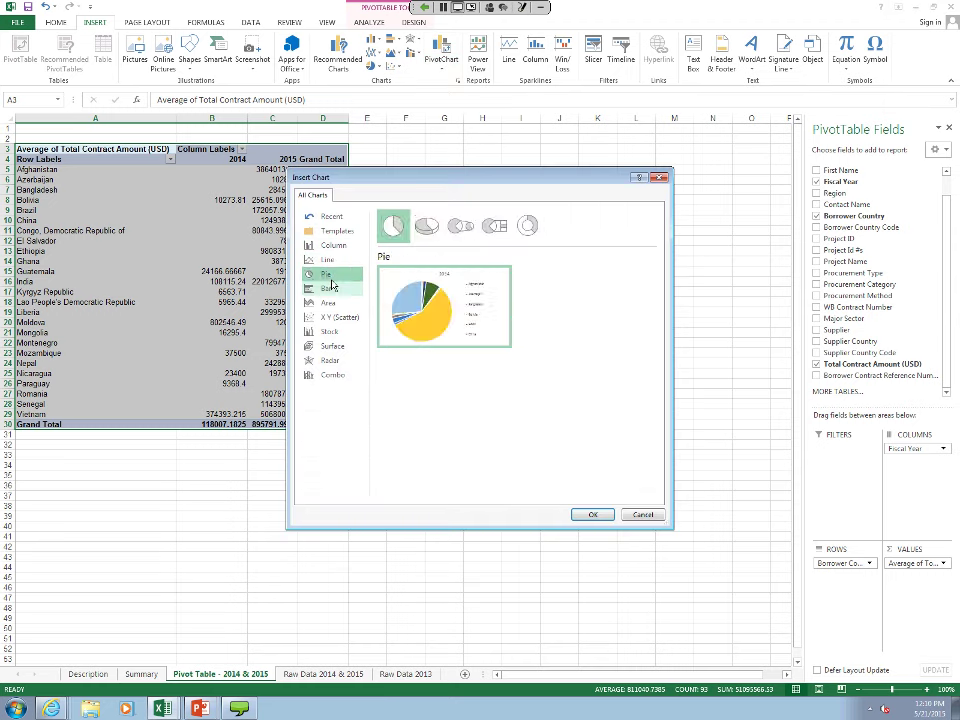
{"action": "left_click", "coordinate": [330, 288]}
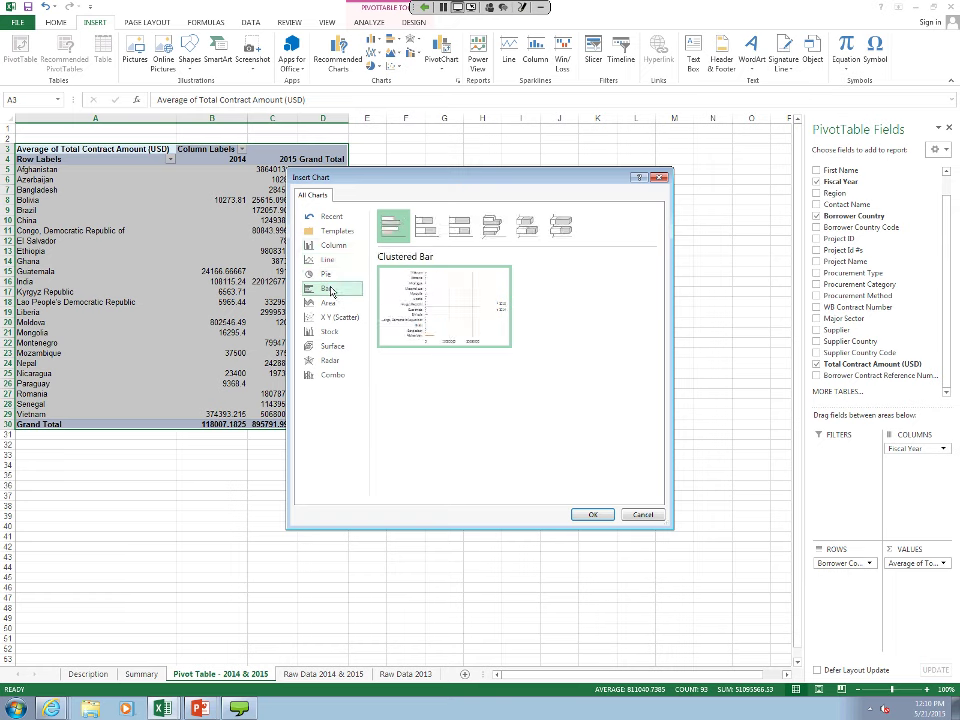
{"action": "left_click", "coordinate": [333, 247]}
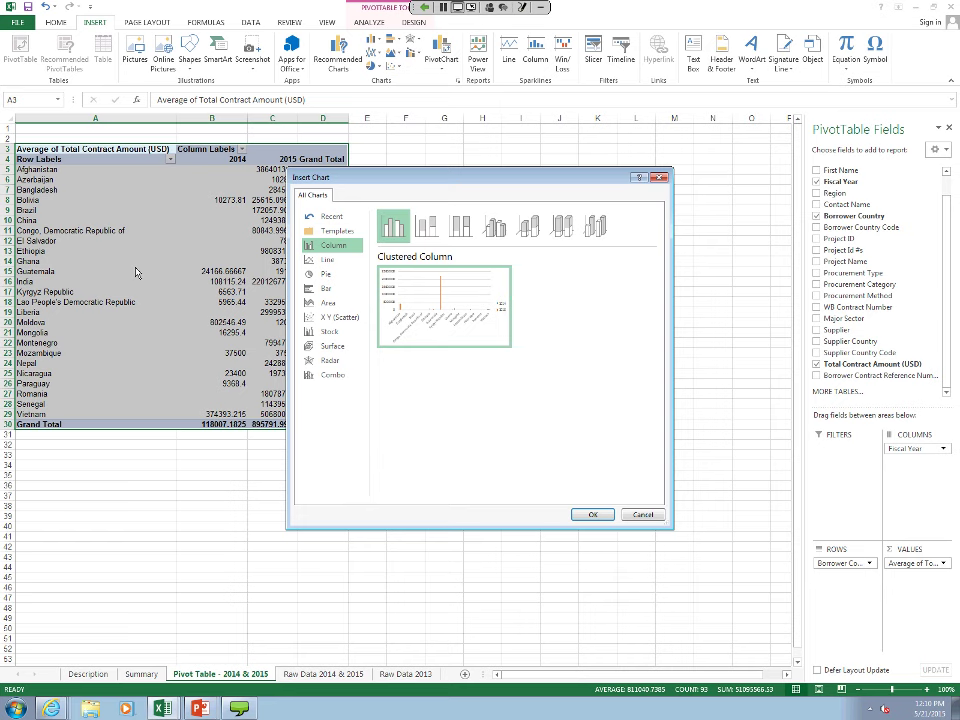
{"action": "left_click", "coordinate": [598, 516]}
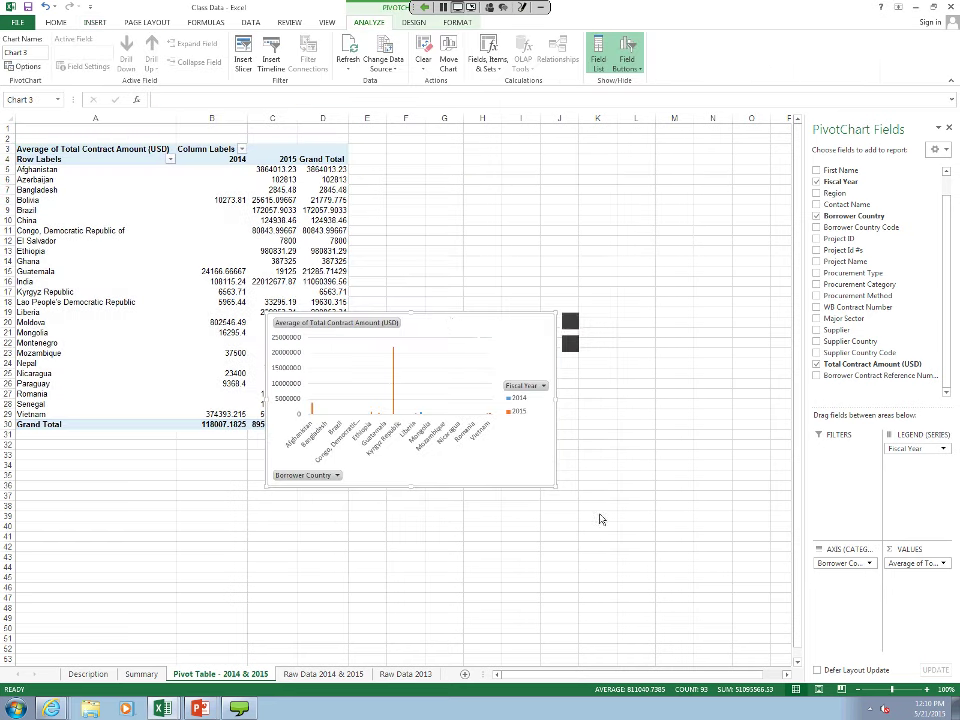
Step: Move Chart 3 up beside PivotTable2 and bring up the Insert Slicers field list
{"action": "left_click_drag", "start_coordinate": [450, 321], "coordinate": [561, 166]}
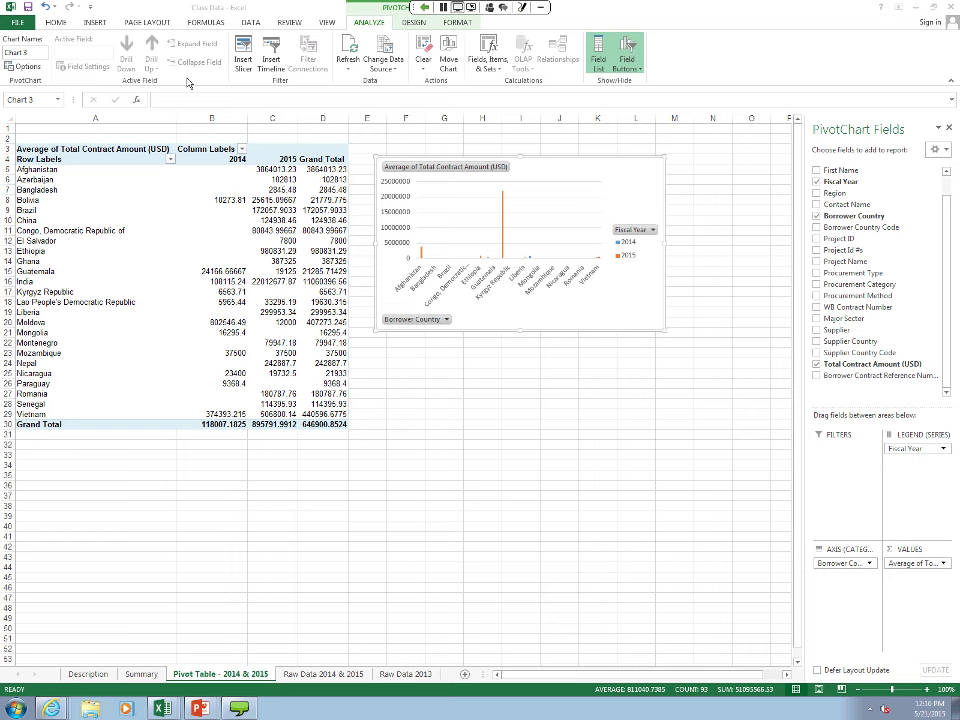
{"action": "left_click", "coordinate": [246, 66]}
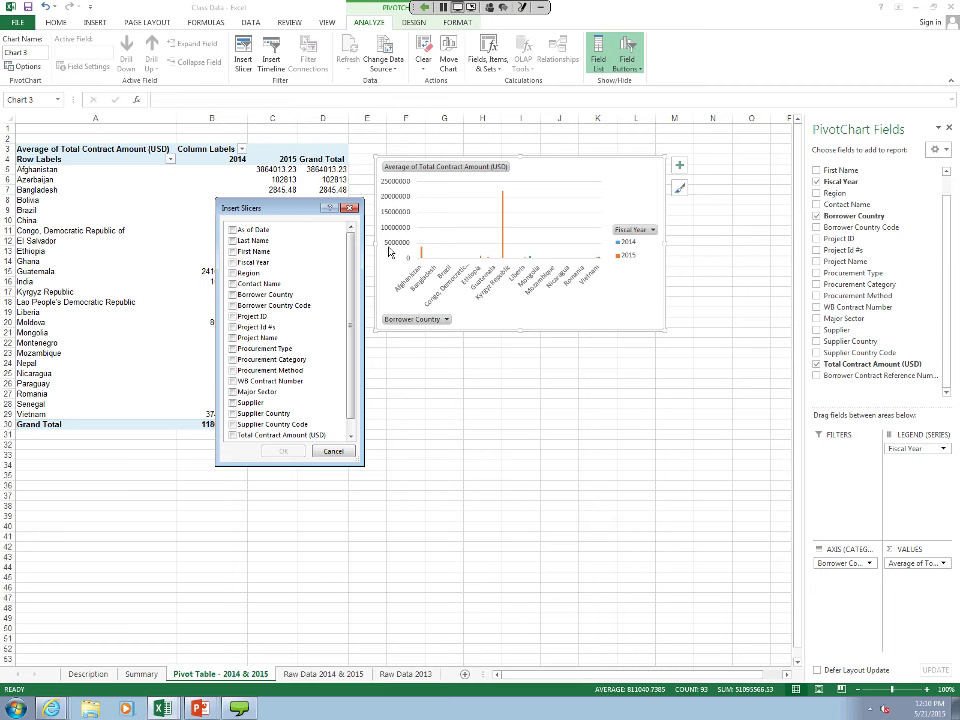
Step: Add a Borrower Country slicer and place it to the right of the chart
{"action": "left_click", "coordinate": [233, 295]}
{"action": "left_click", "coordinate": [283, 451]}
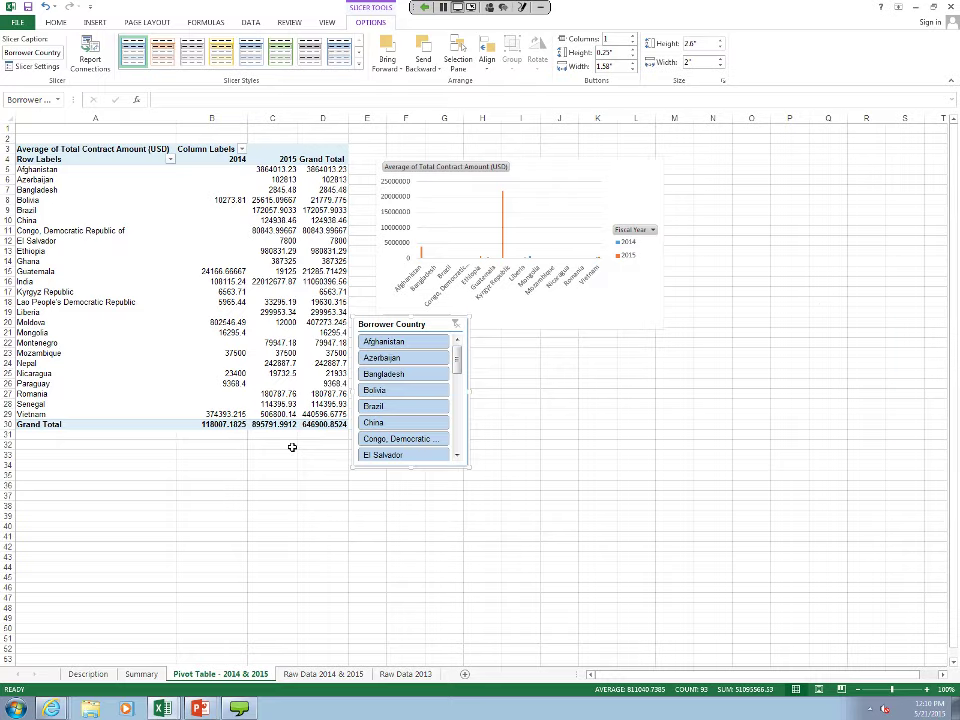
{"action": "left_click_drag", "start_coordinate": [450, 386], "coordinate": [441, 300]}
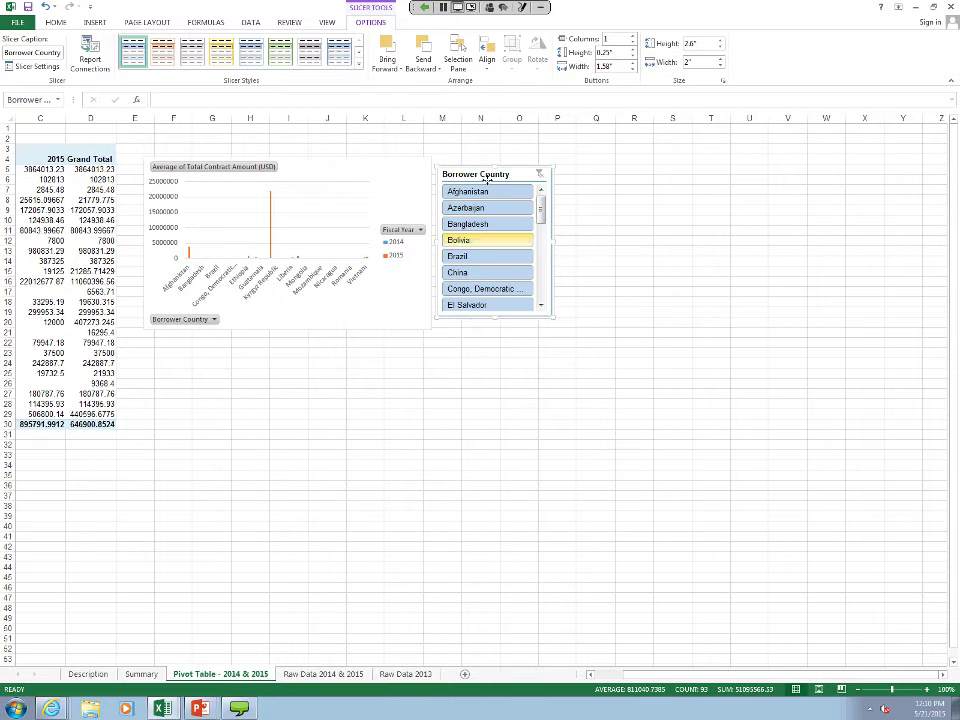
{"action": "left_click_drag", "start_coordinate": [625, 674], "coordinate": [600, 674]}
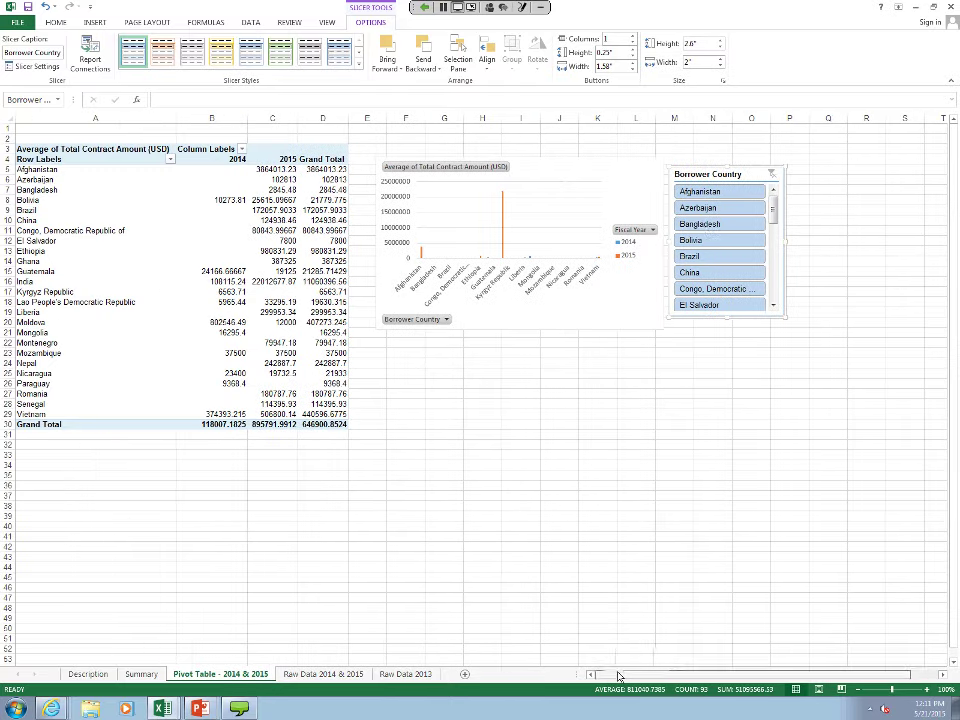
{"action": "scroll", "coordinate": [710, 240], "scroll_direction": "down", "scroll_amount": 6}
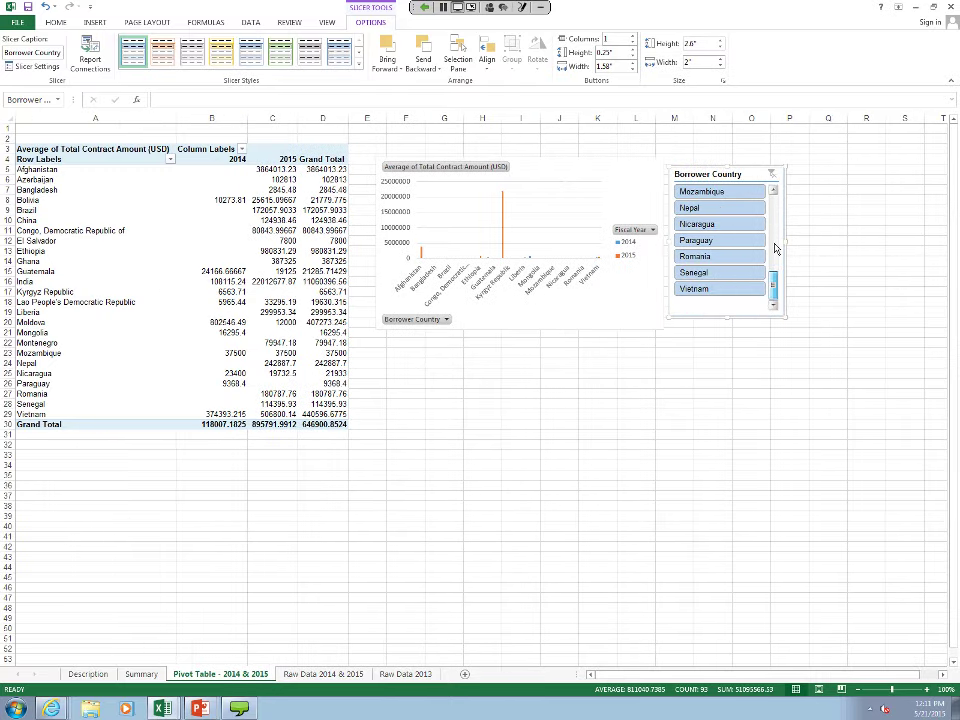
Step: Filter to Vietnam, Senegal, Romania, Paraguay, Nicaragua and China, then clear the country filter
{"action": "left_click", "coordinate": [755, 290]}
{"action": "left_click", "coordinate": [746, 274]}
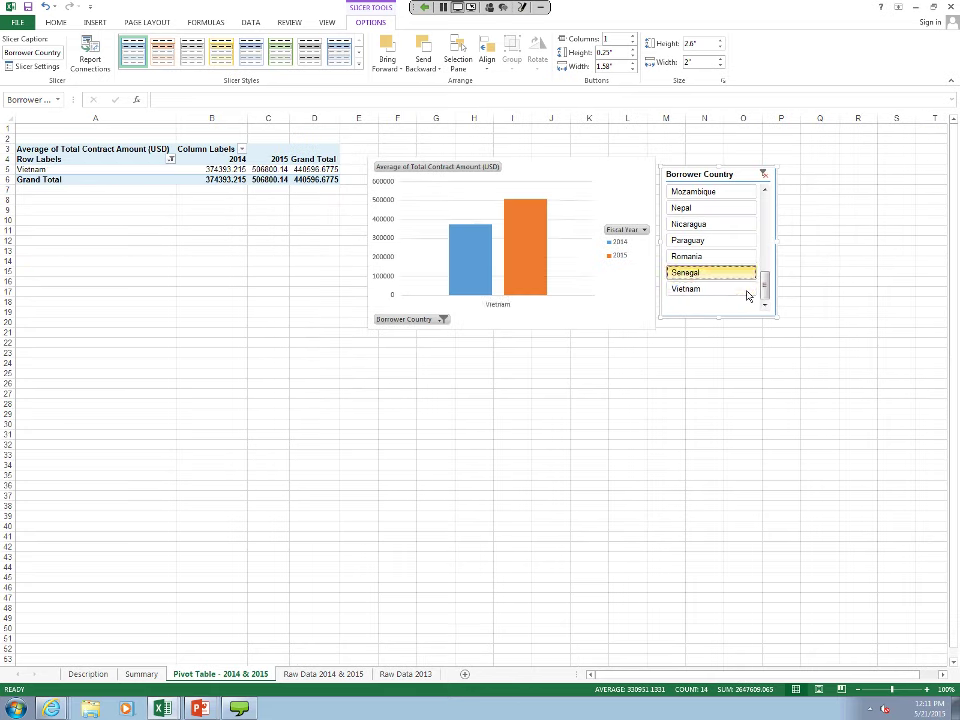
{"action": "left_click", "coordinate": [728, 258]}
{"action": "left_click", "coordinate": [730, 241]}
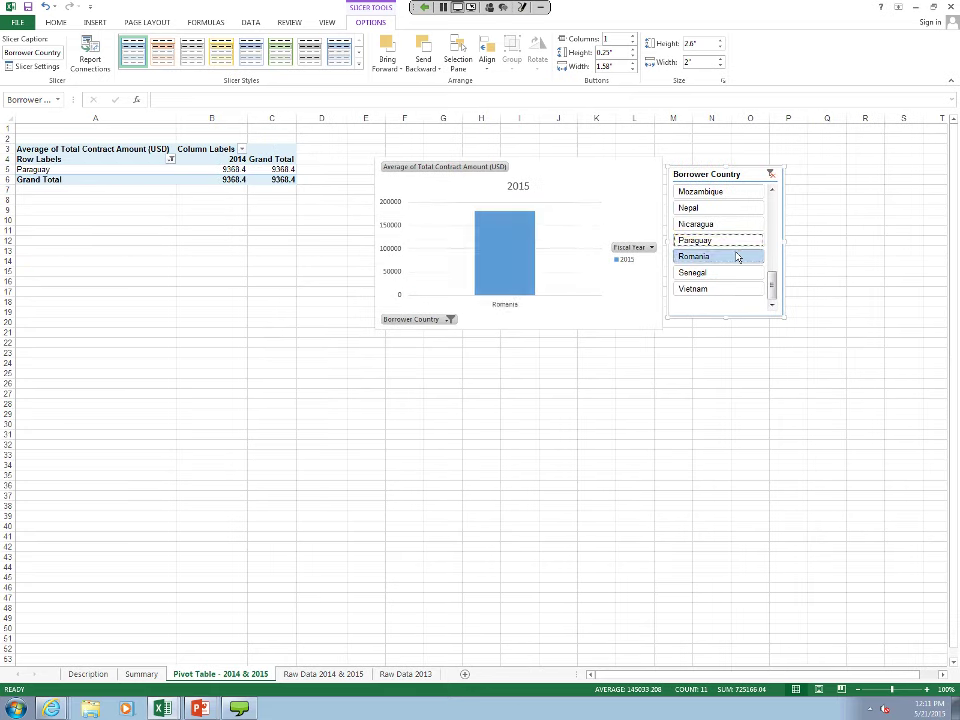
{"action": "left_click", "coordinate": [733, 227]}
{"action": "scroll", "coordinate": [755, 298], "scroll_direction": "up", "scroll_amount": 5}
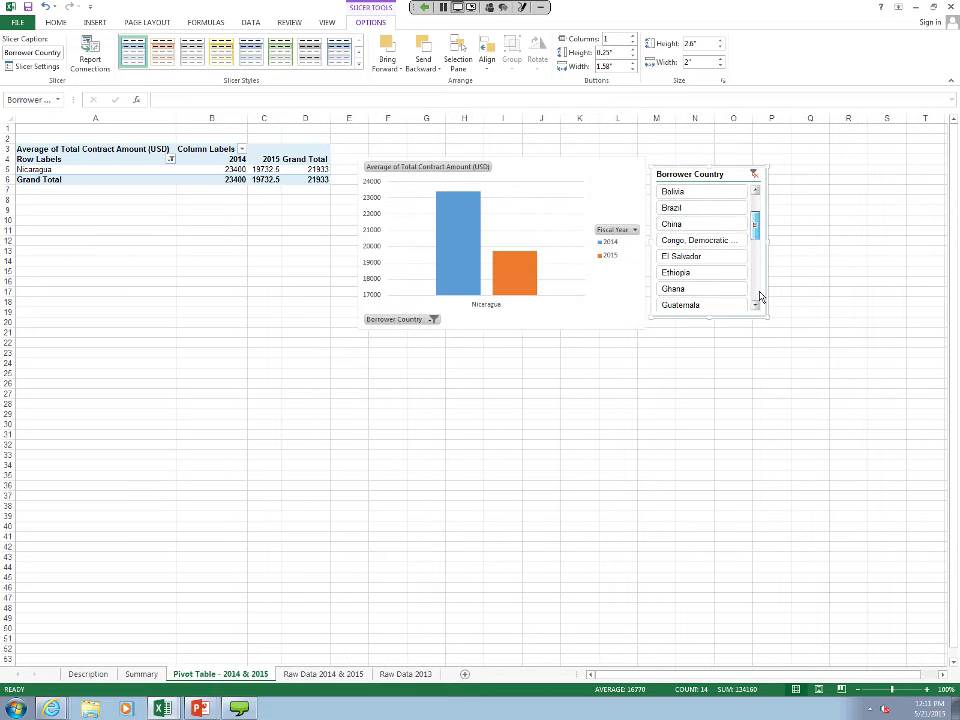
{"action": "left_click", "coordinate": [690, 230]}
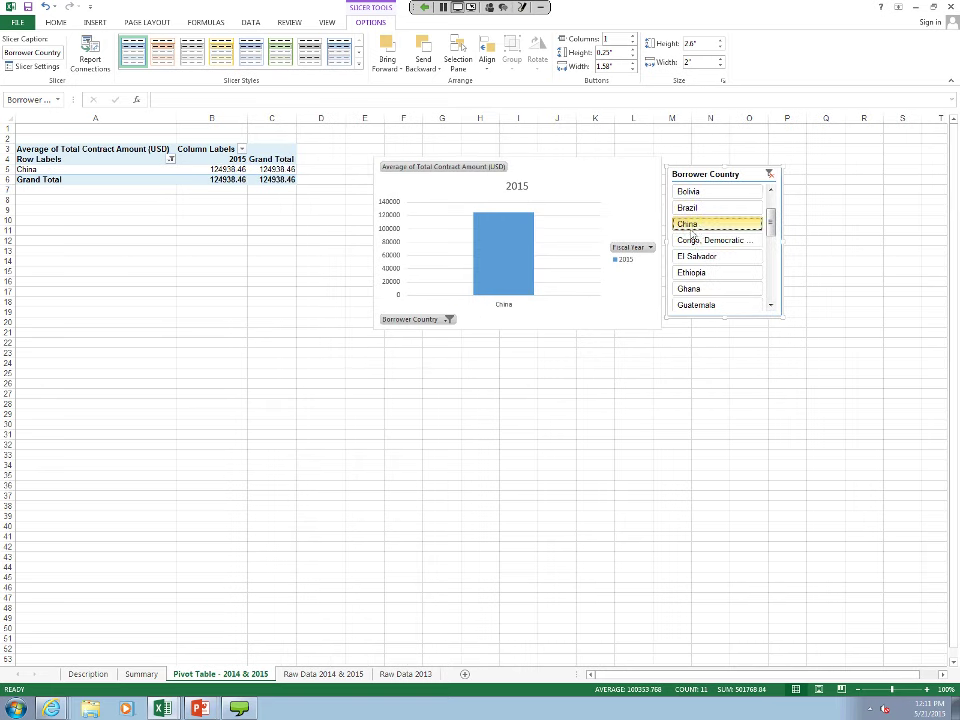
{"action": "left_click", "coordinate": [771, 175]}
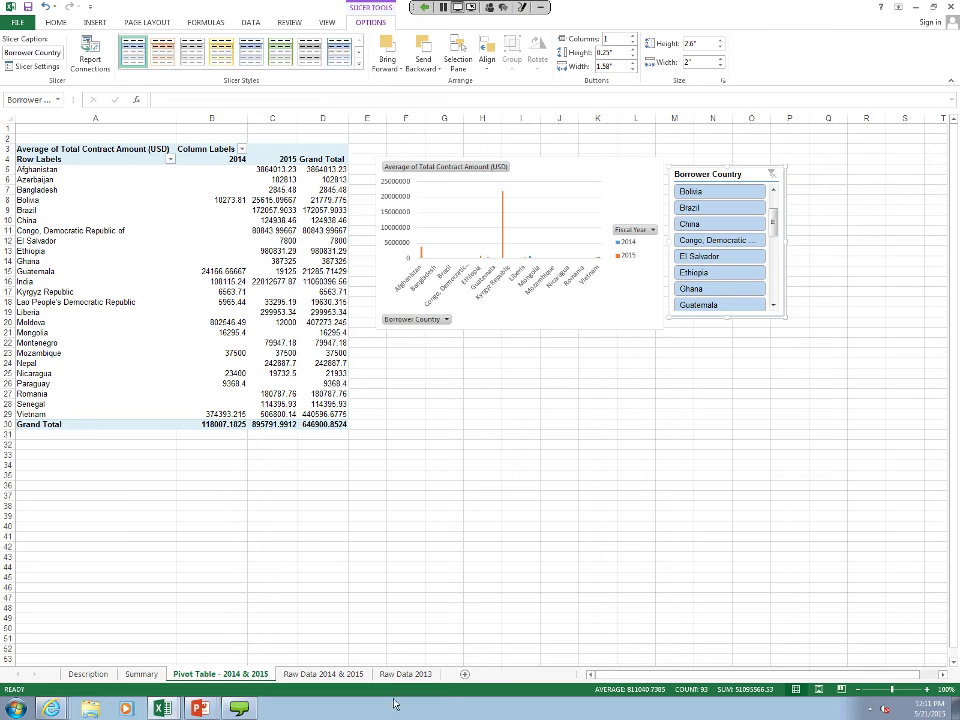
{"action": "left_click", "coordinate": [323, 674]}
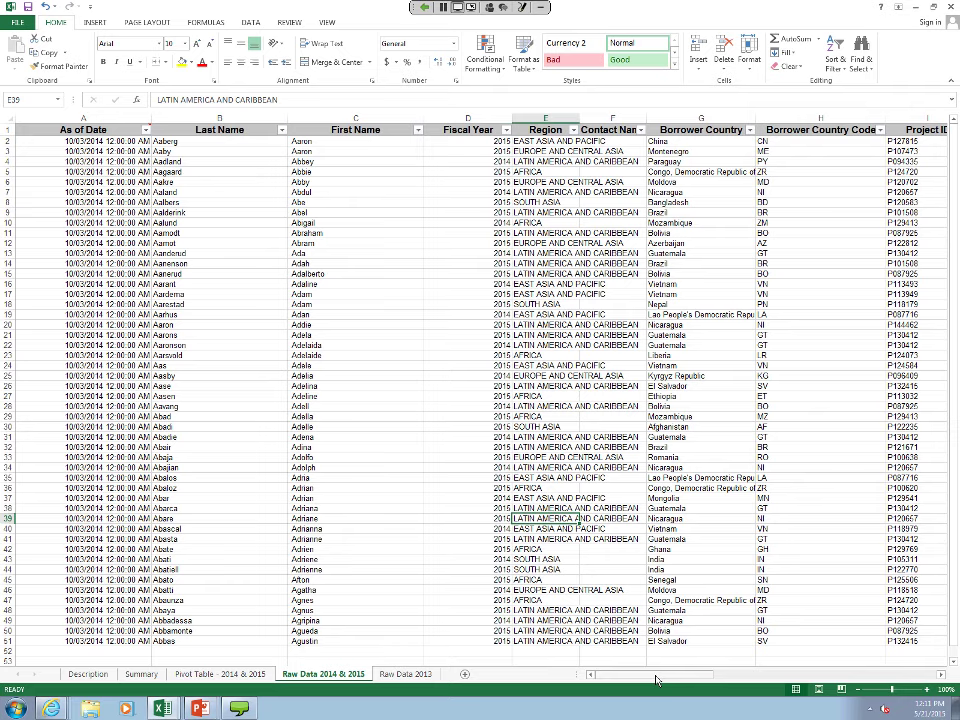
Step: Scroll through the Raw Data 2014 & 2015 columns, checking Project ID in I2 and the Raw Data 2013 sheet
{"action": "mouse_move", "coordinate": [656, 680]}
{"action": "left_mouse_down"}
{"action": "mouse_move", "coordinate": [905, 679]}
{"action": "mouse_move", "coordinate": [646, 677]}
{"action": "left_mouse_up"}
{"action": "left_click_drag", "start_coordinate": [628, 678], "coordinate": [730, 675]}
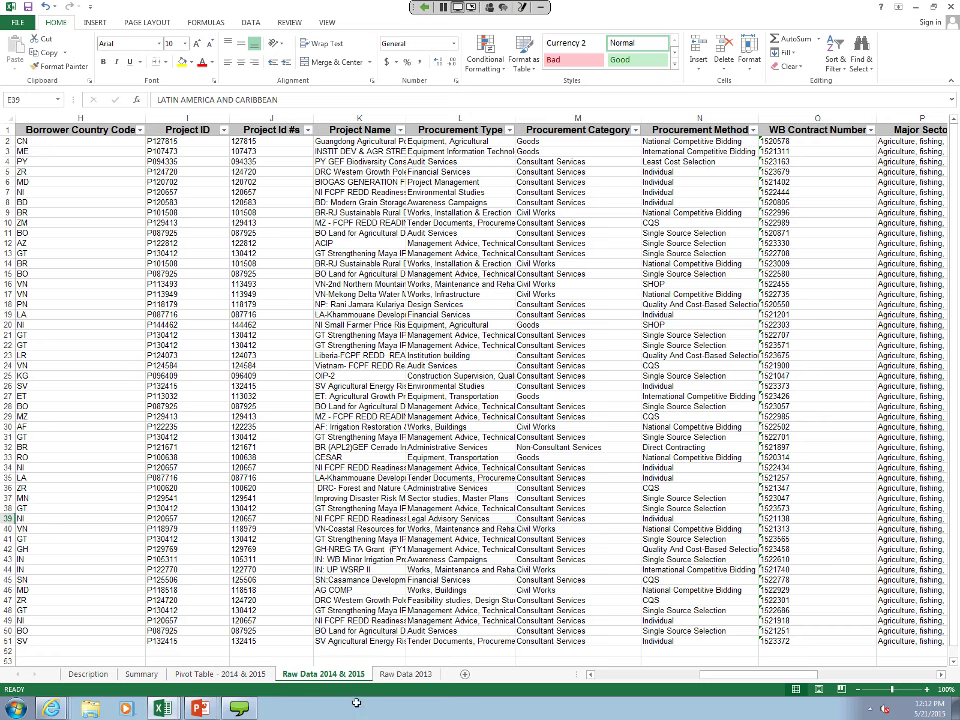
{"action": "left_click", "coordinate": [161, 142]}
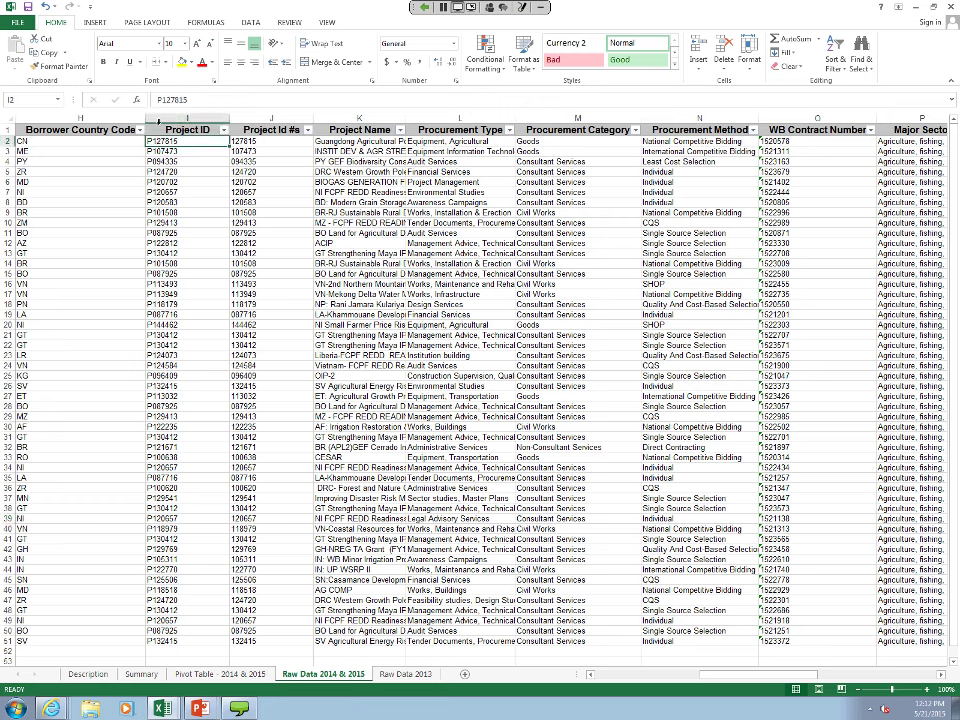
{"action": "left_click", "coordinate": [386, 676]}
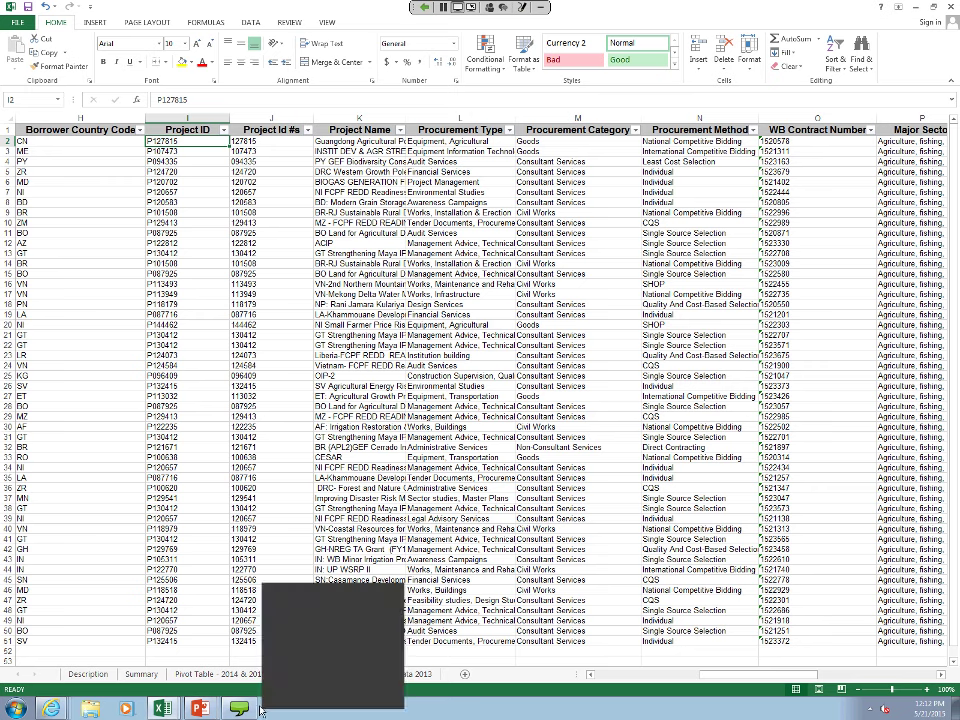
{"action": "right_click", "coordinate": [259, 709]}
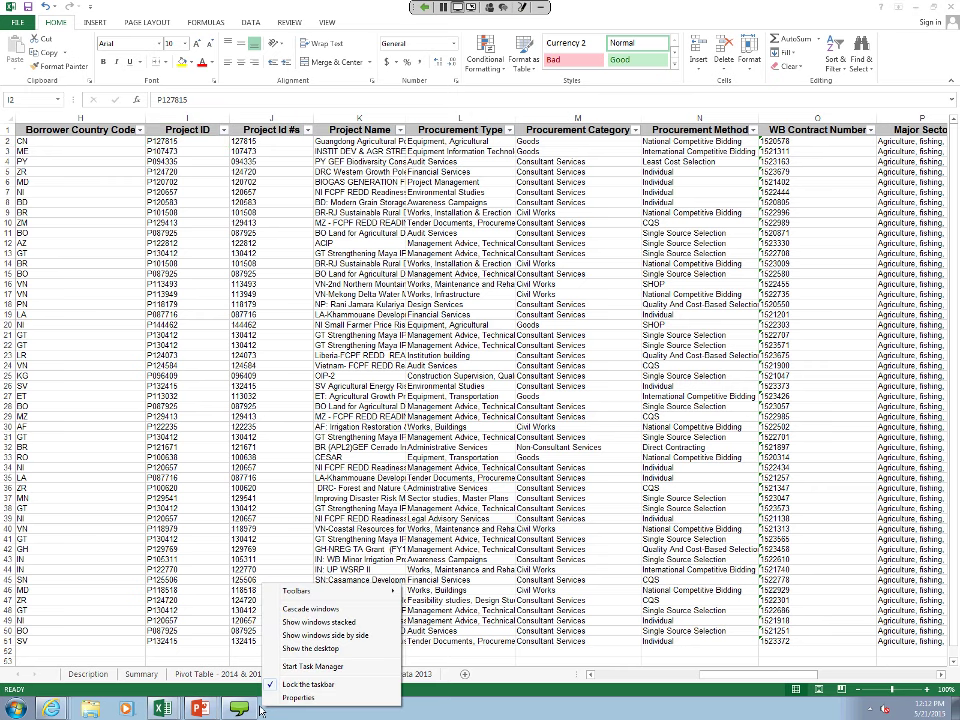
{"action": "left_click", "coordinate": [252, 592]}
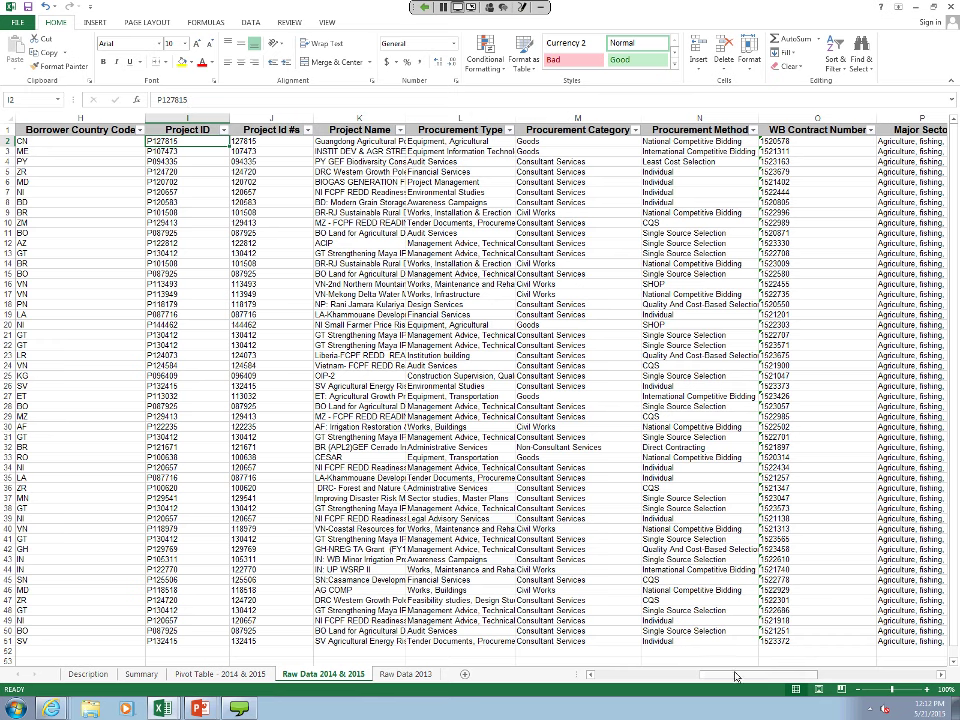
{"action": "left_click_drag", "start_coordinate": [735, 677], "coordinate": [830, 677]}
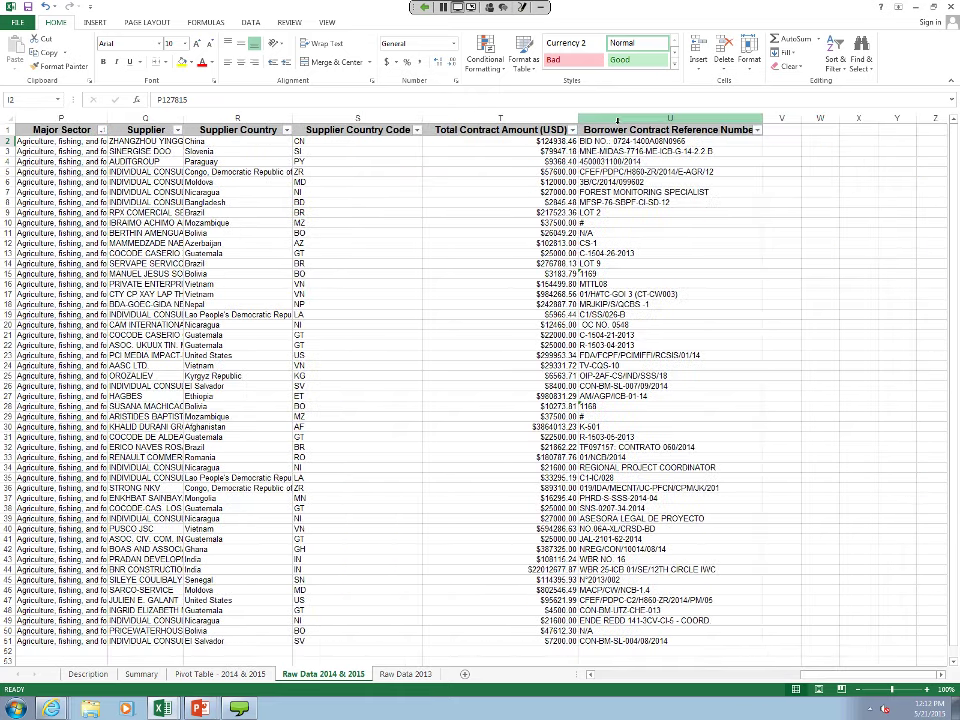
Step: Insert an empty column U before Borrower Contract Reference Number and select U2
{"action": "left_click", "coordinate": [617, 120]}
{"action": "right_click", "coordinate": [619, 121]}
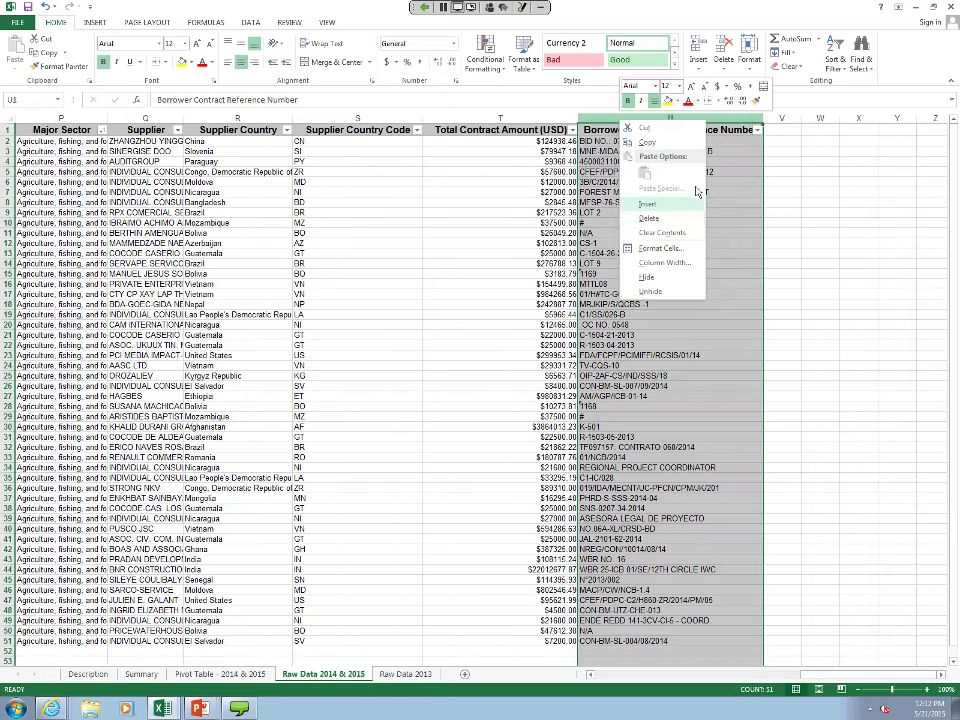
{"action": "left_click", "coordinate": [690, 204]}
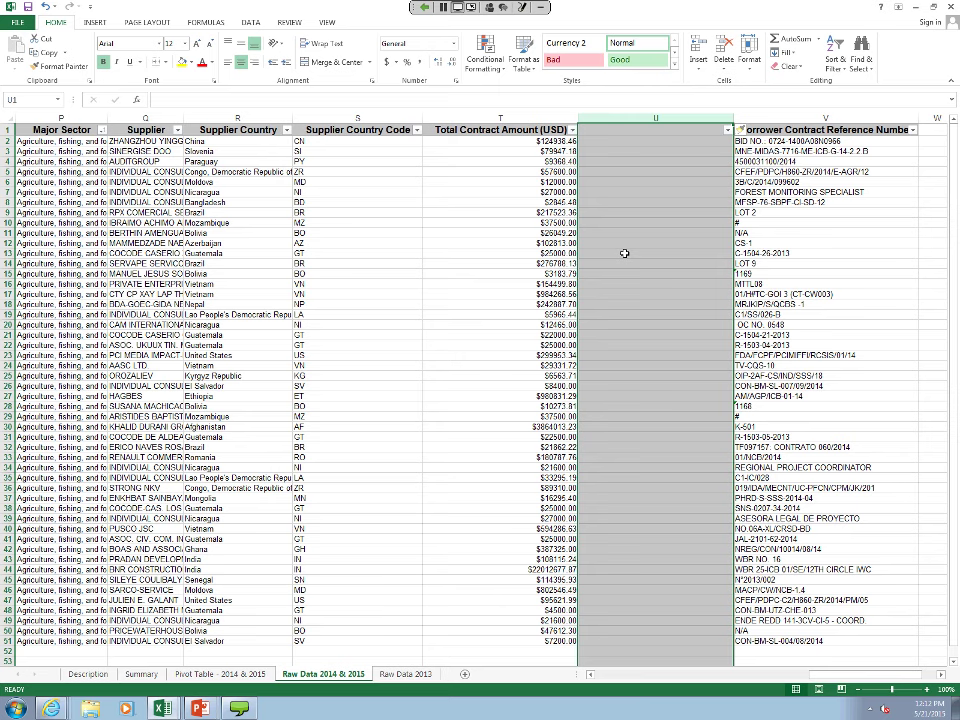
{"action": "left_click", "coordinate": [615, 141]}
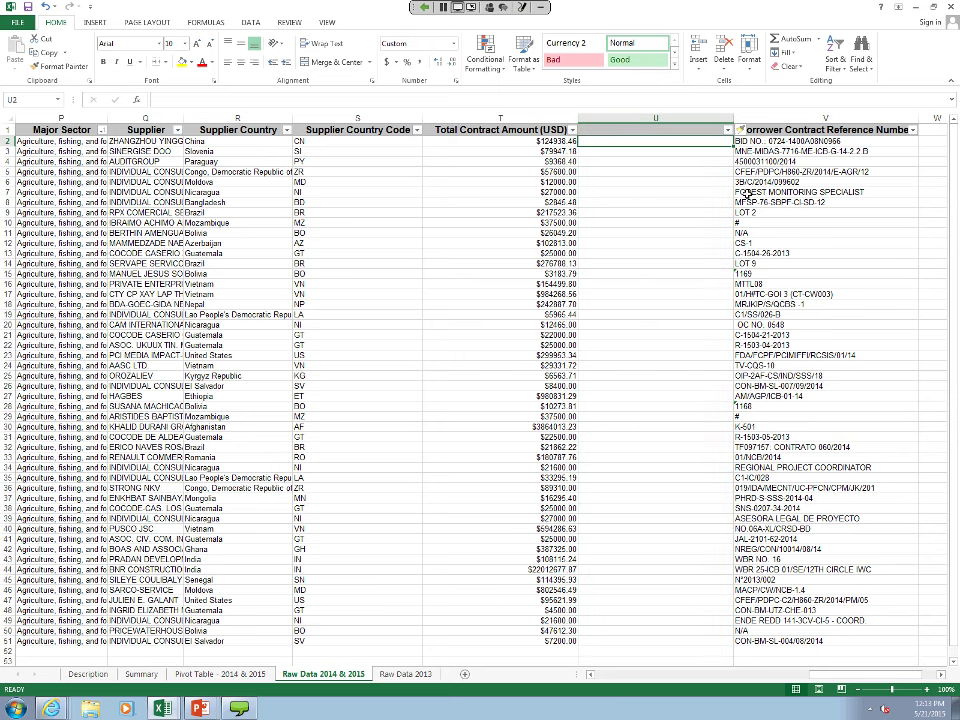
Step: Begin the formula =vlookup(I2, in U2 using Project ID as the lookup value
{"action": "type", "text": "="}
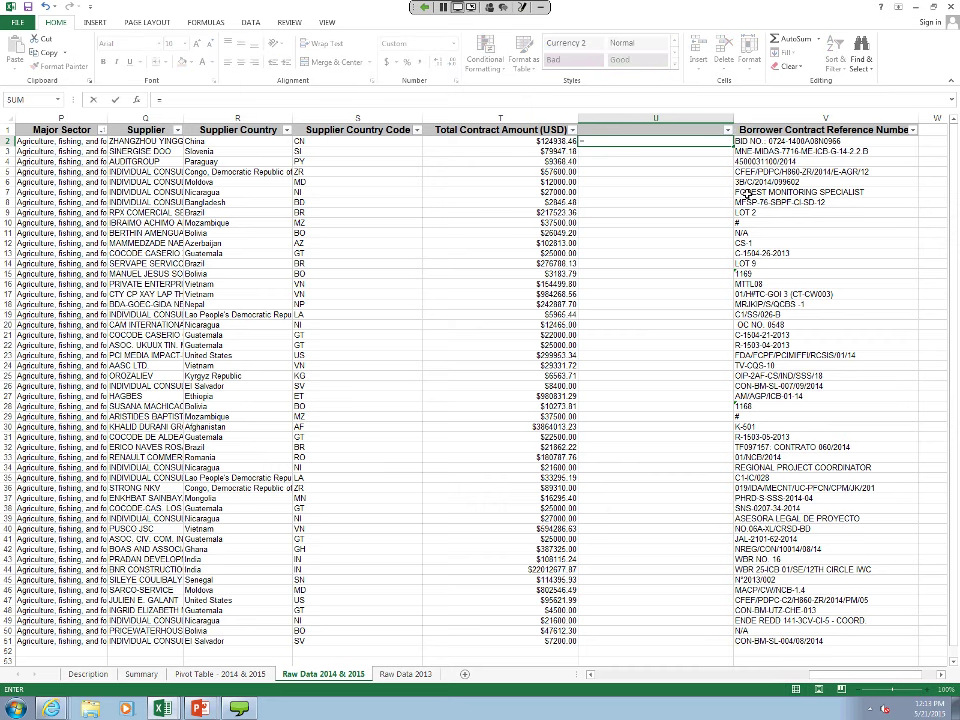
{"action": "type", "text": "vlookup"}
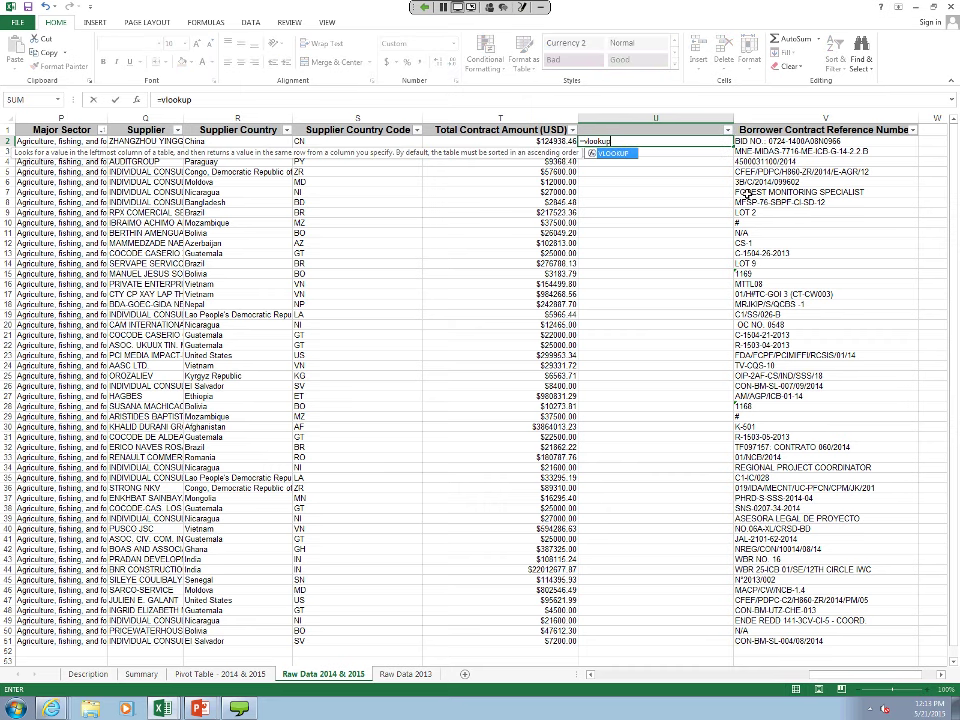
{"action": "type", "text": "("}
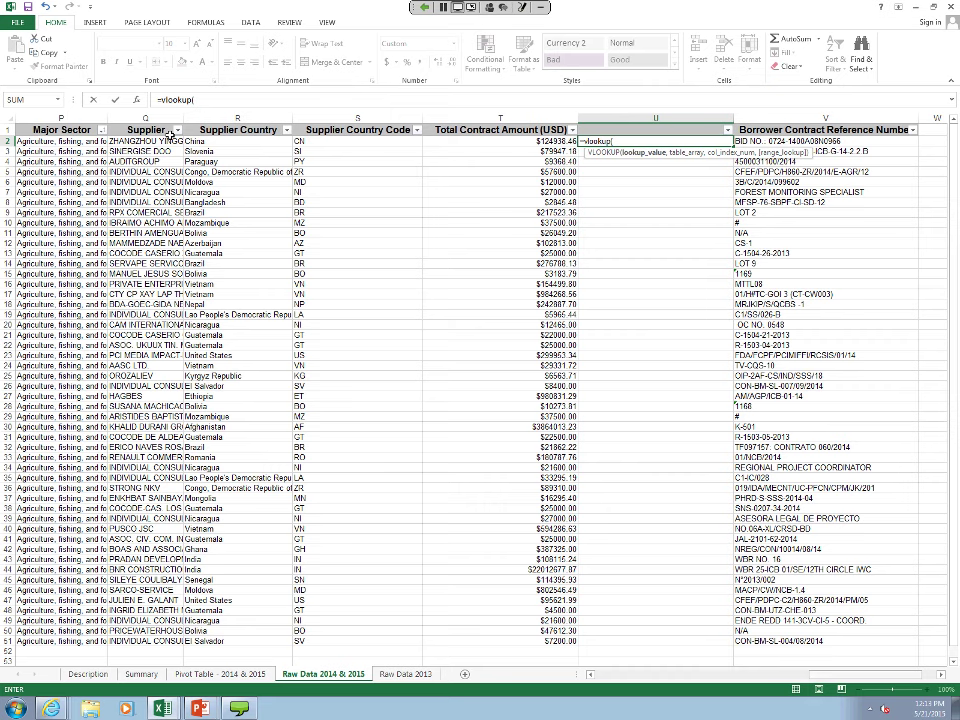
{"action": "left_click_drag", "start_coordinate": [818, 676], "coordinate": [771, 682]}
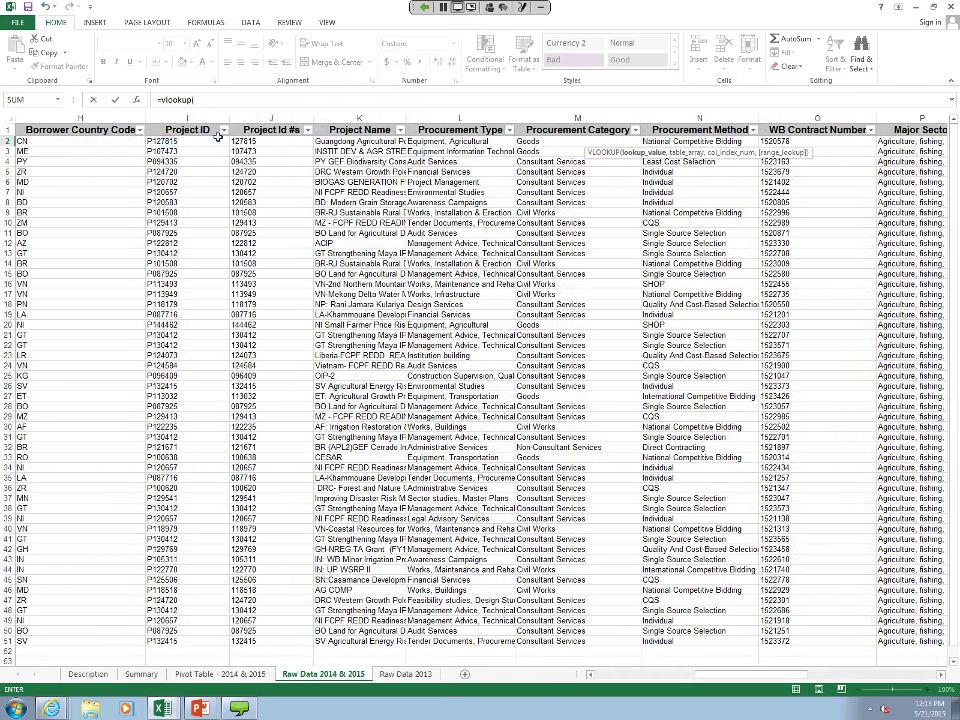
{"action": "left_click", "coordinate": [218, 140]}
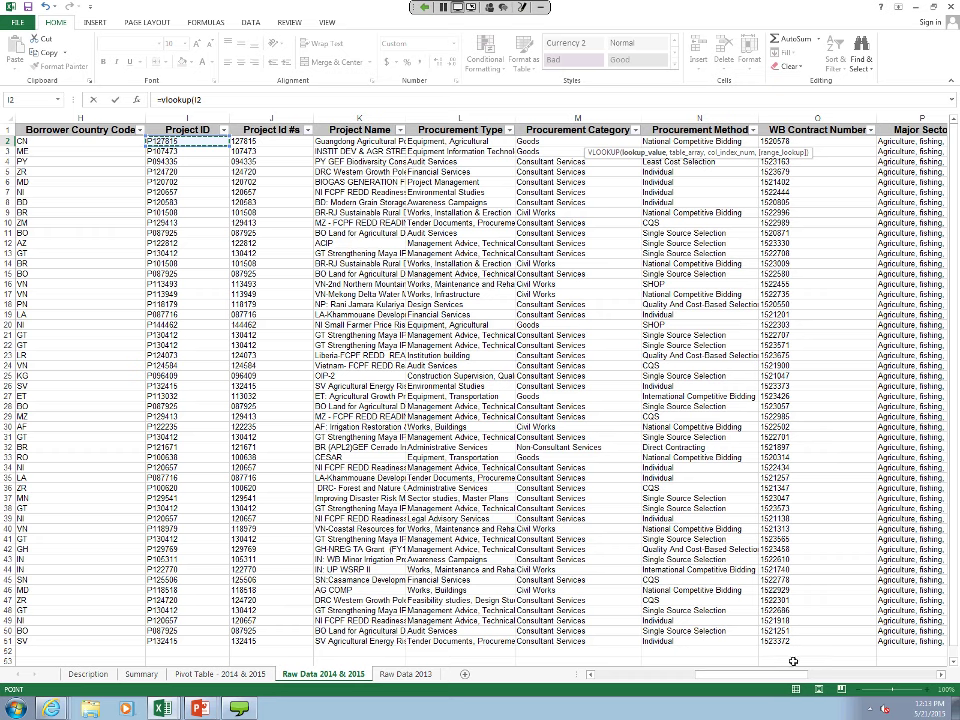
{"action": "left_click_drag", "start_coordinate": [792, 661], "coordinate": [825, 672]}
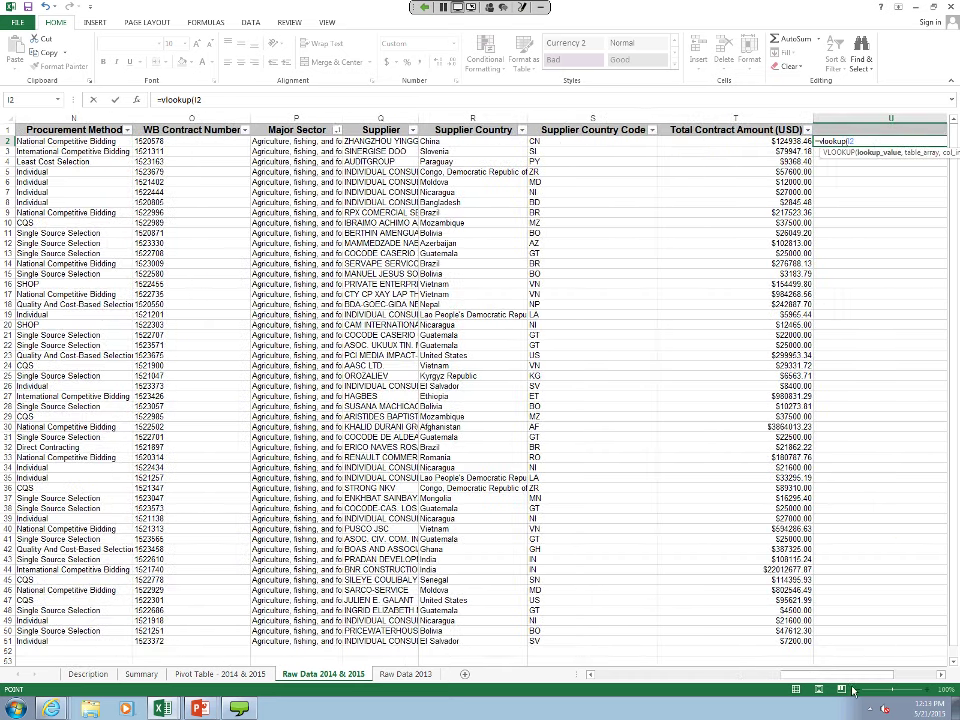
{"action": "scroll", "coordinate": [812, 397], "scroll_direction": "right", "scroll_amount": 1}
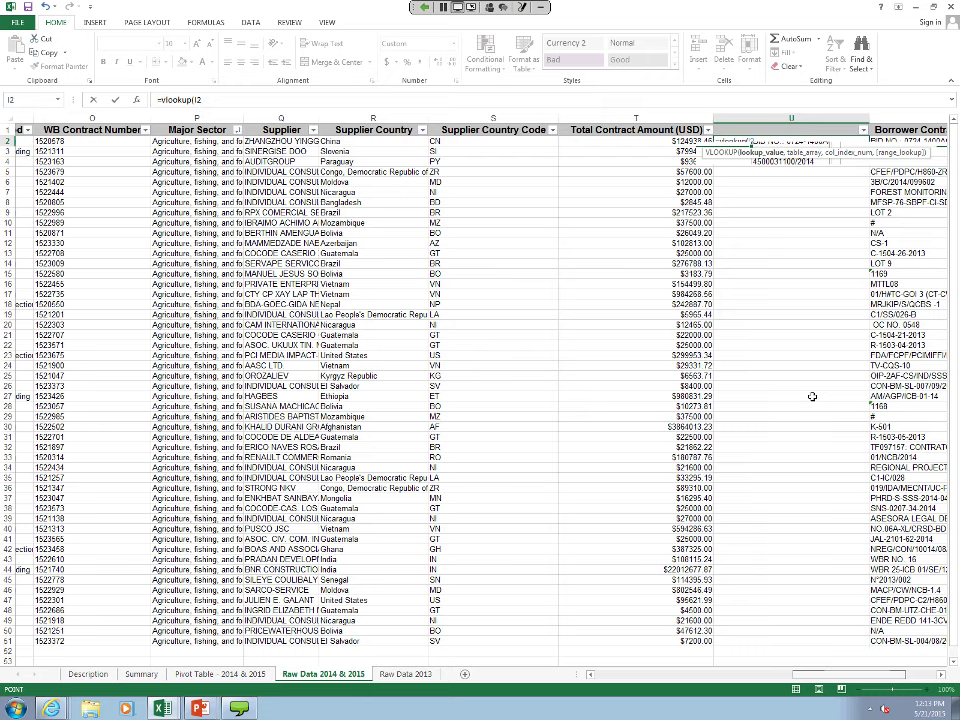
{"action": "type", "text": ","}
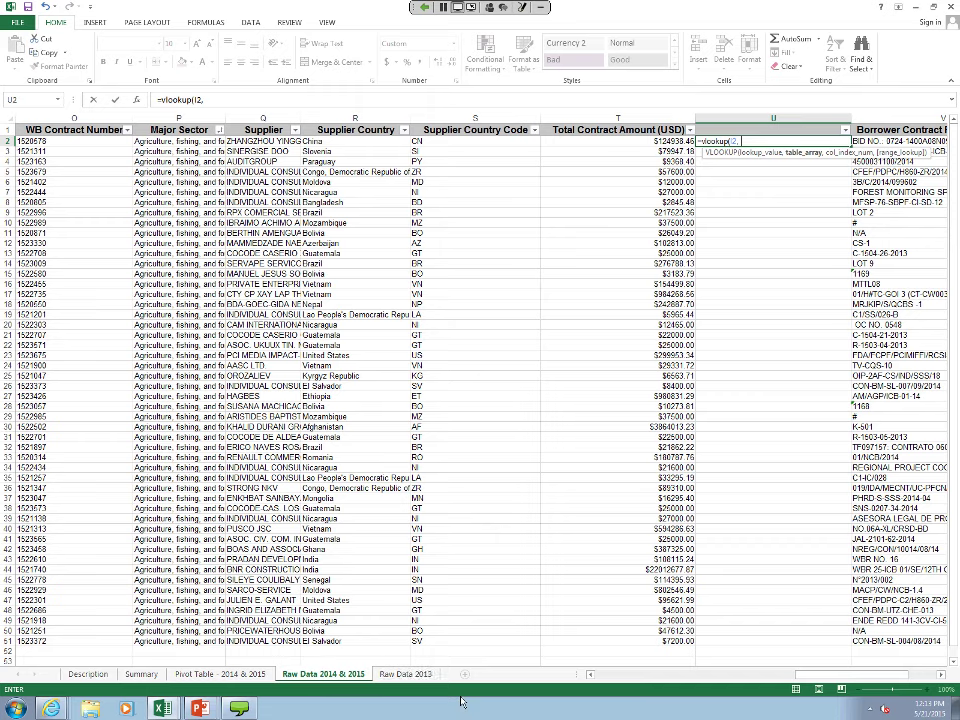
Step: Set the table array to 'Raw Data 2013'!$H$1:$R$31 as an absolute range
{"action": "left_click", "coordinate": [428, 677]}
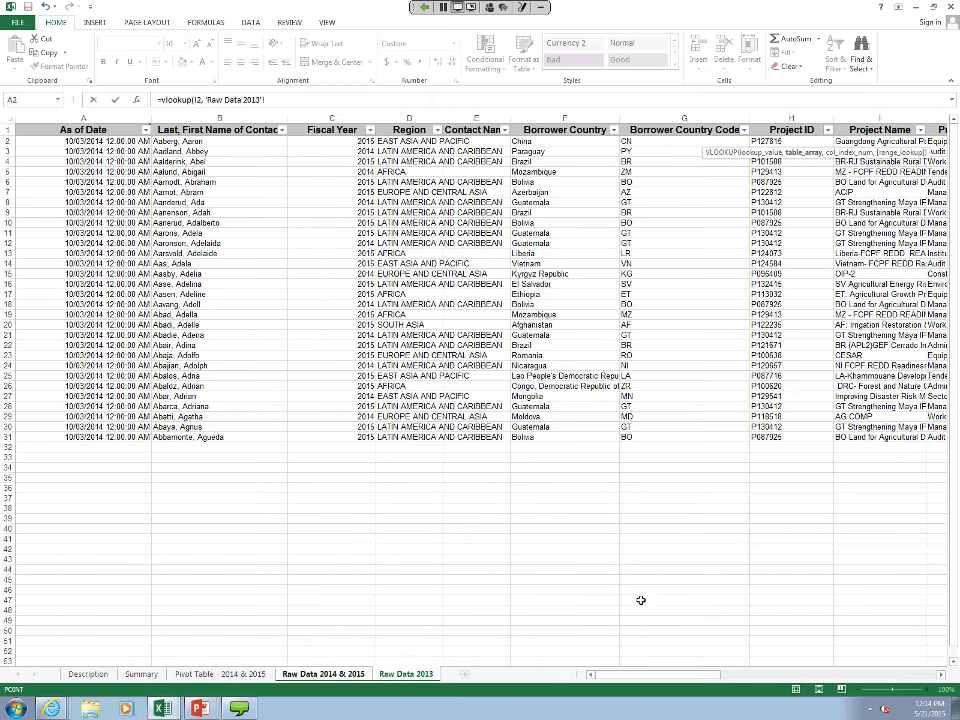
{"action": "left_click_drag", "start_coordinate": [632, 675], "coordinate": [688, 679]}
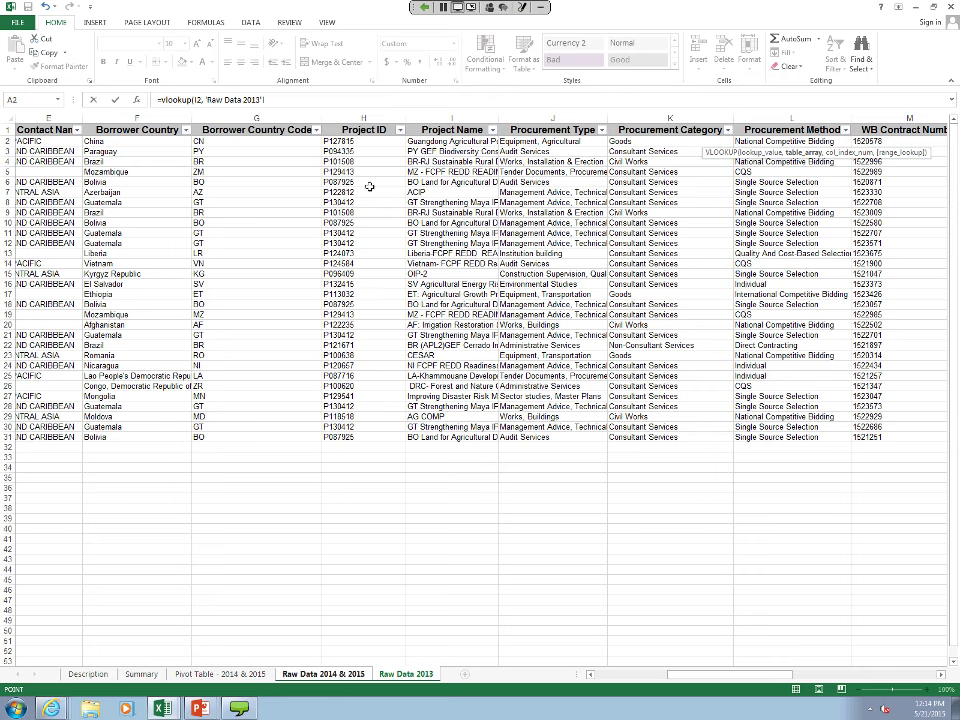
{"action": "left_click", "coordinate": [363, 127]}
{"action": "left_click_drag", "start_coordinate": [363, 127], "coordinate": [620, 130]}
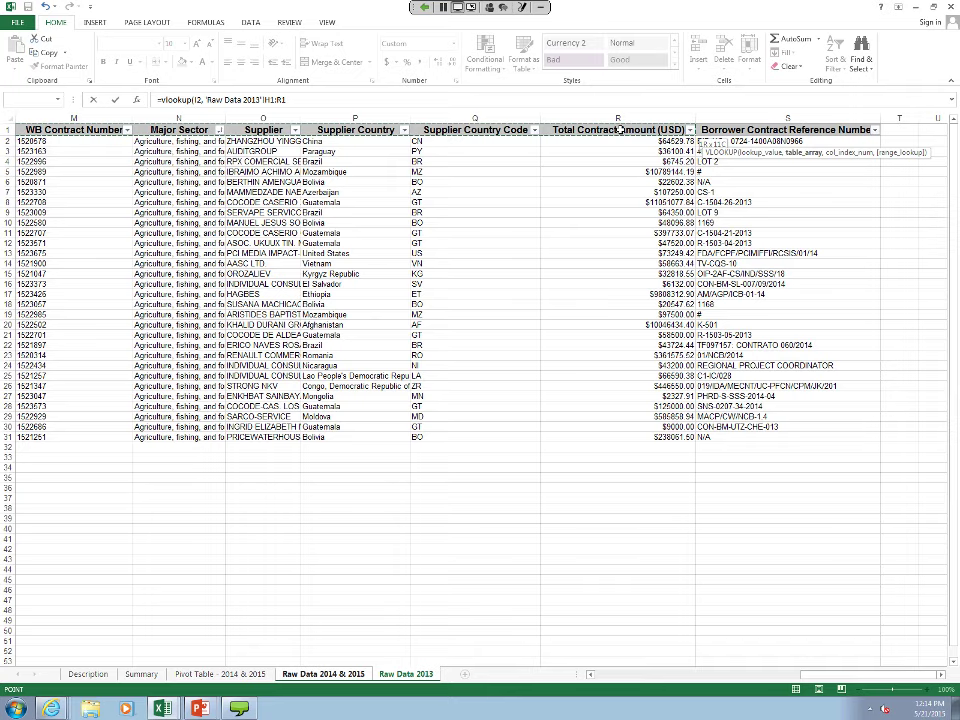
{"action": "left_click_drag", "start_coordinate": [620, 130], "coordinate": [623, 130]}
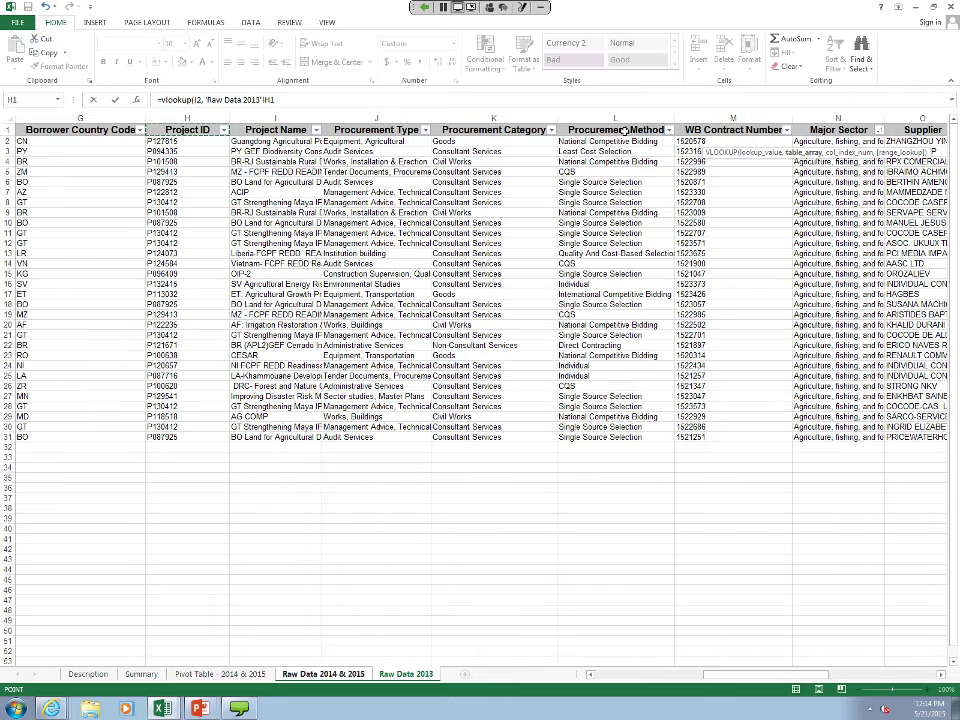
{"action": "left_click_drag", "start_coordinate": [623, 130], "coordinate": [620, 132]}
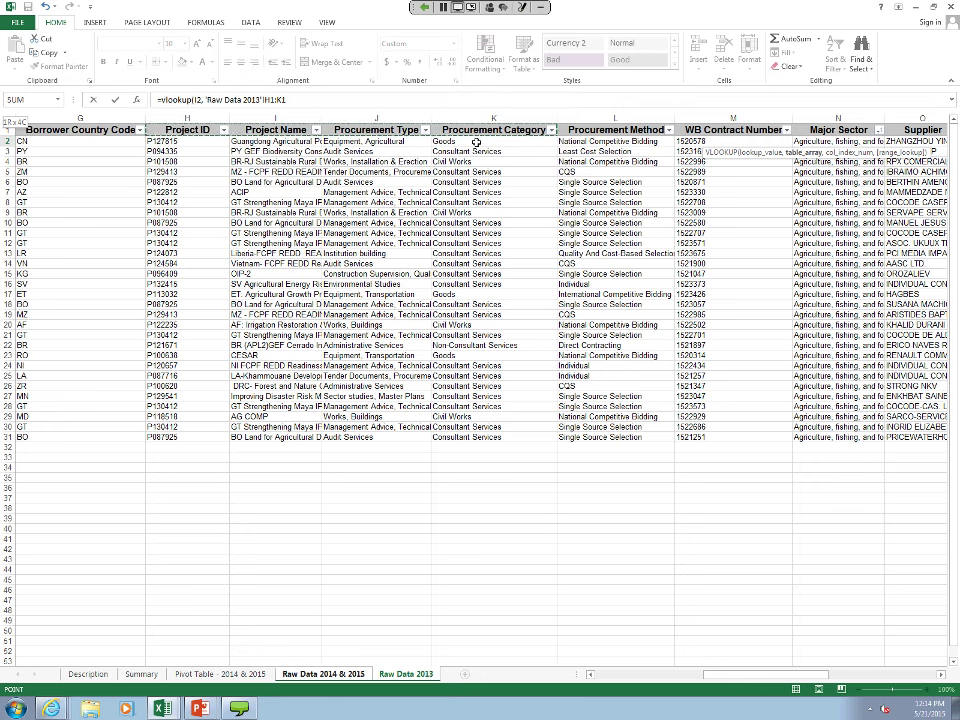
{"action": "key", "text": "shift+Right"}
{"action": "key", "text": "shift+Right"}
{"action": "key", "text": "shift+Right"}
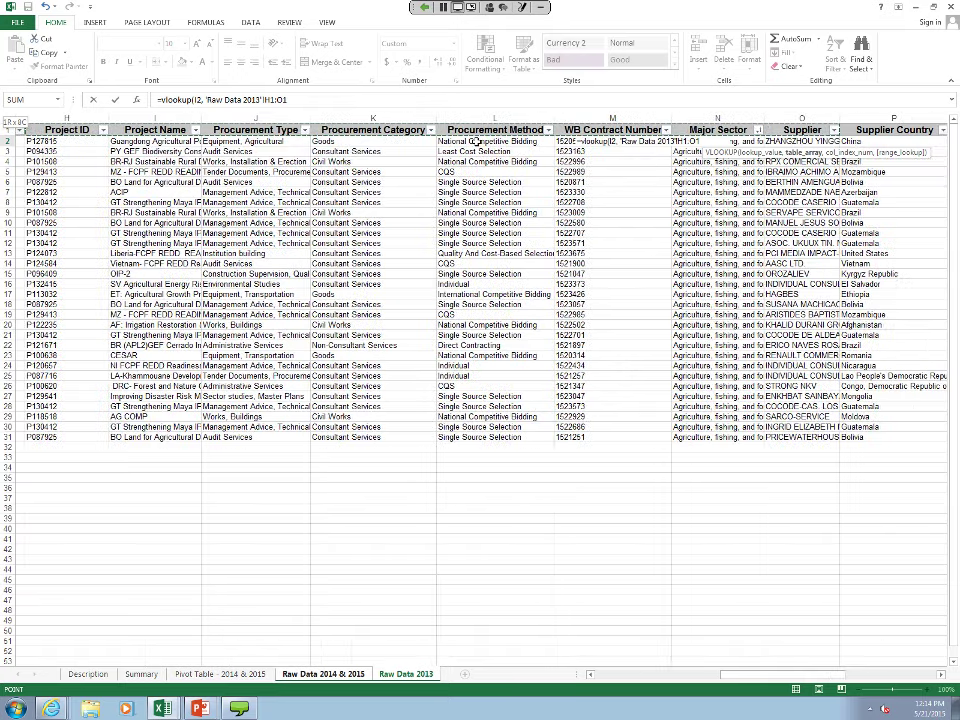
{"action": "key", "text": "shift+Right"}
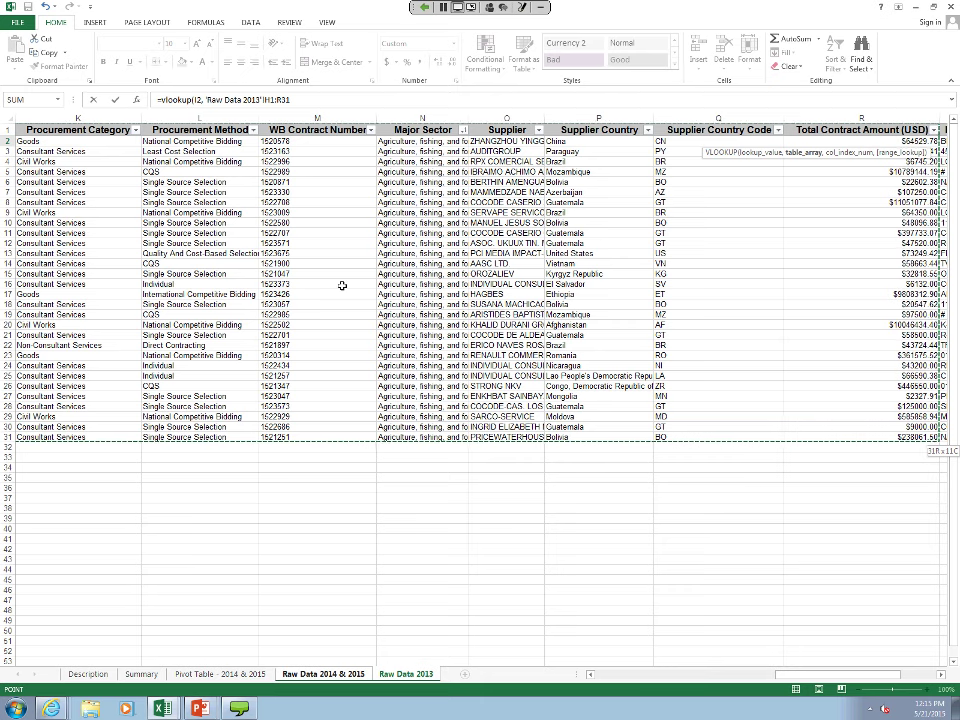
{"action": "left_click", "coordinate": [826, 132]}
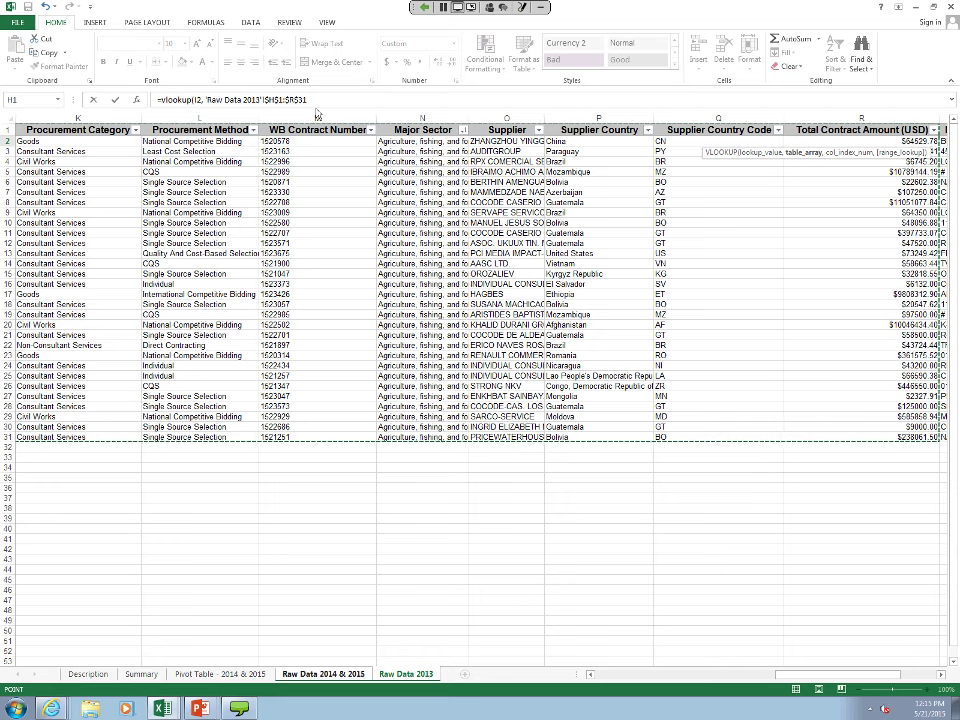
Step: Finish U2's VLOOKUP with column index 11 and FALSE, returning $64529.78
{"action": "left_click", "coordinate": [349, 100]}
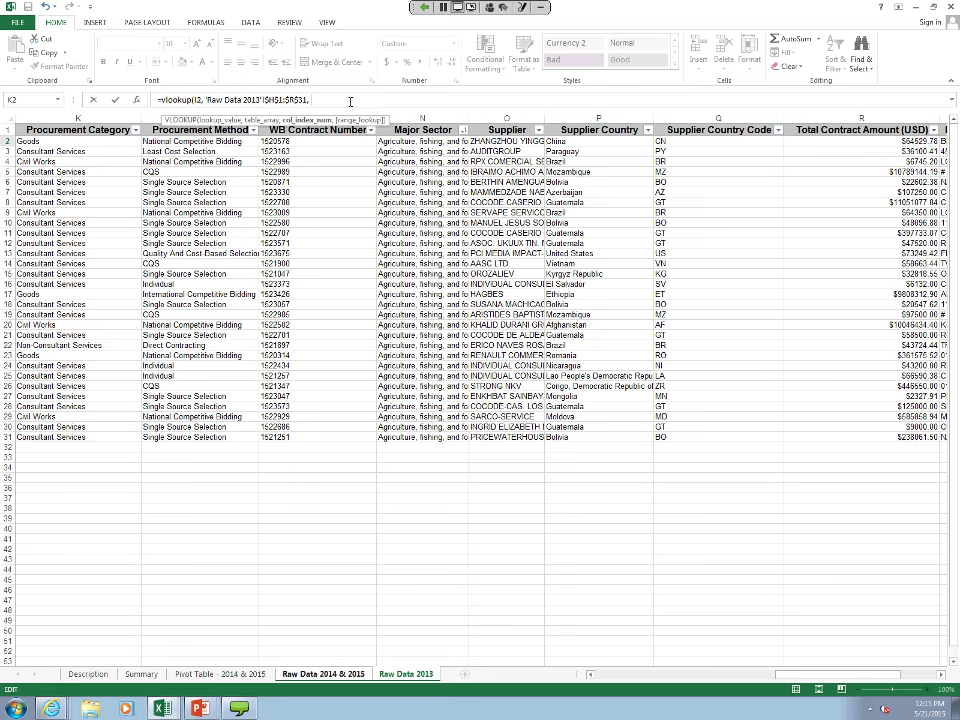
{"action": "type", "text": ","}
{"action": "type", "text": "11"}
{"action": "type", "text": ","}
{"action": "type", "text": "false"}
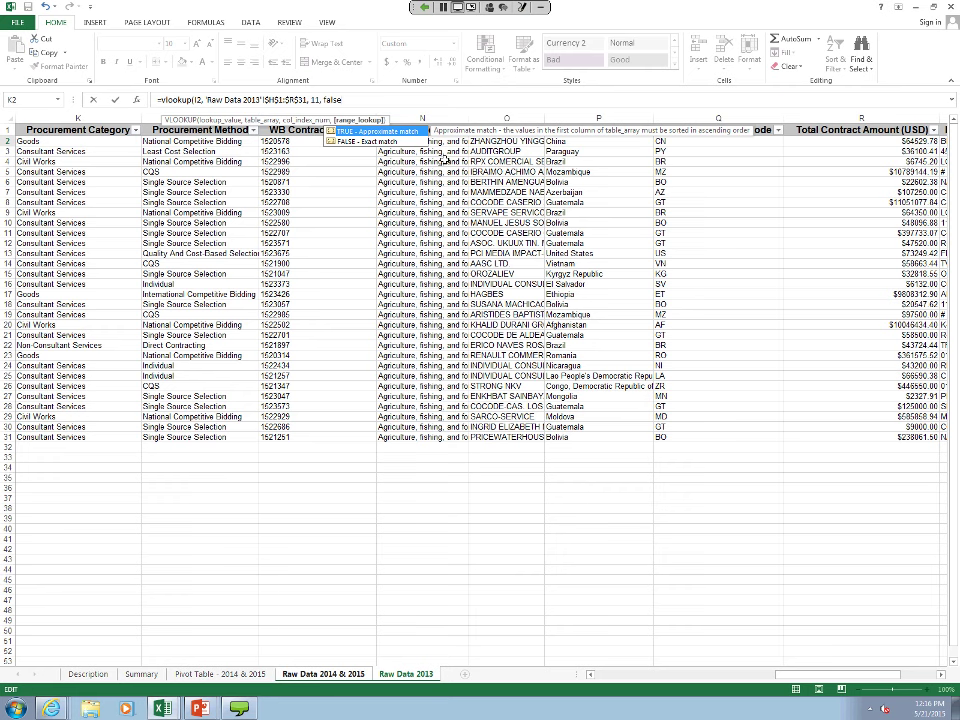
{"action": "type", "text": ")"}
{"action": "key", "text": "Return"}
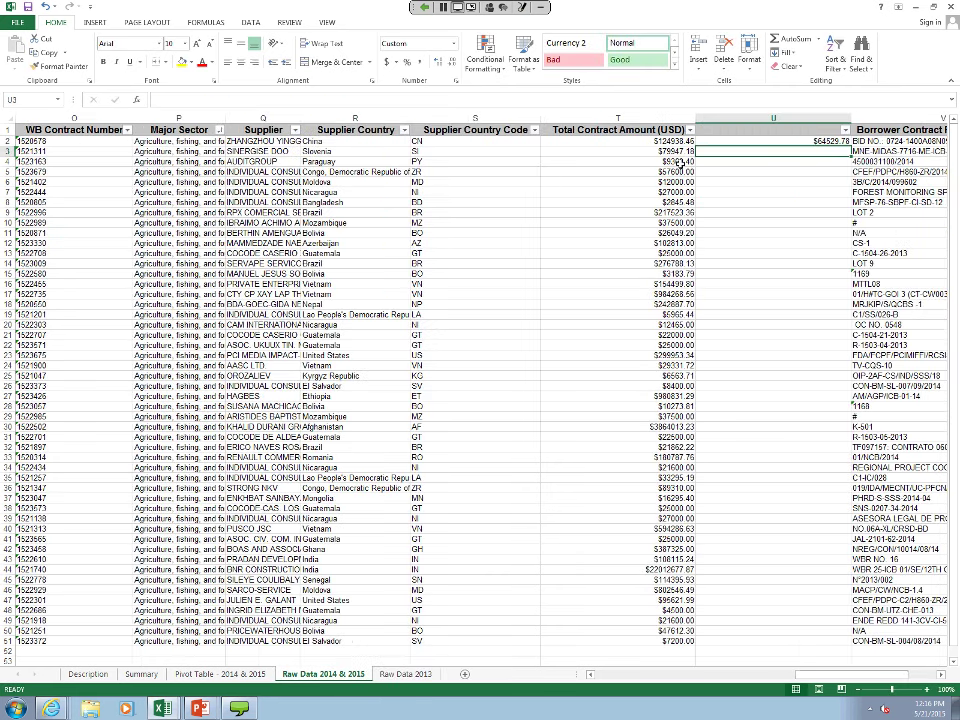
{"action": "key", "text": "Up"}
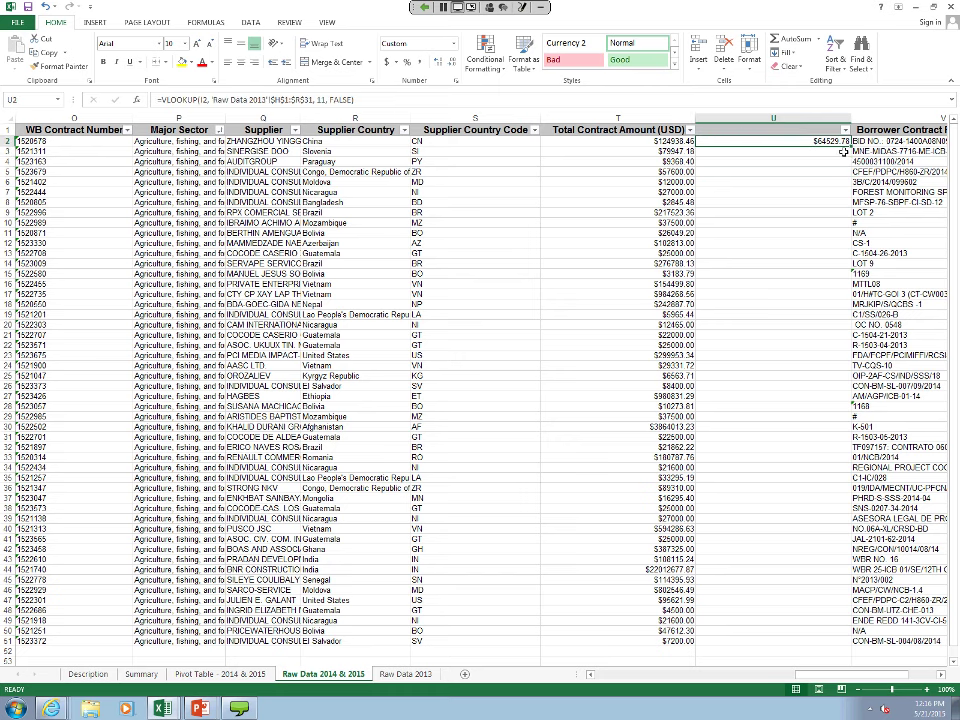
Step: Fill the U2 lookup down column U to row 51 and dismiss the Windows colour notice
{"action": "double_click", "coordinate": [849, 146]}
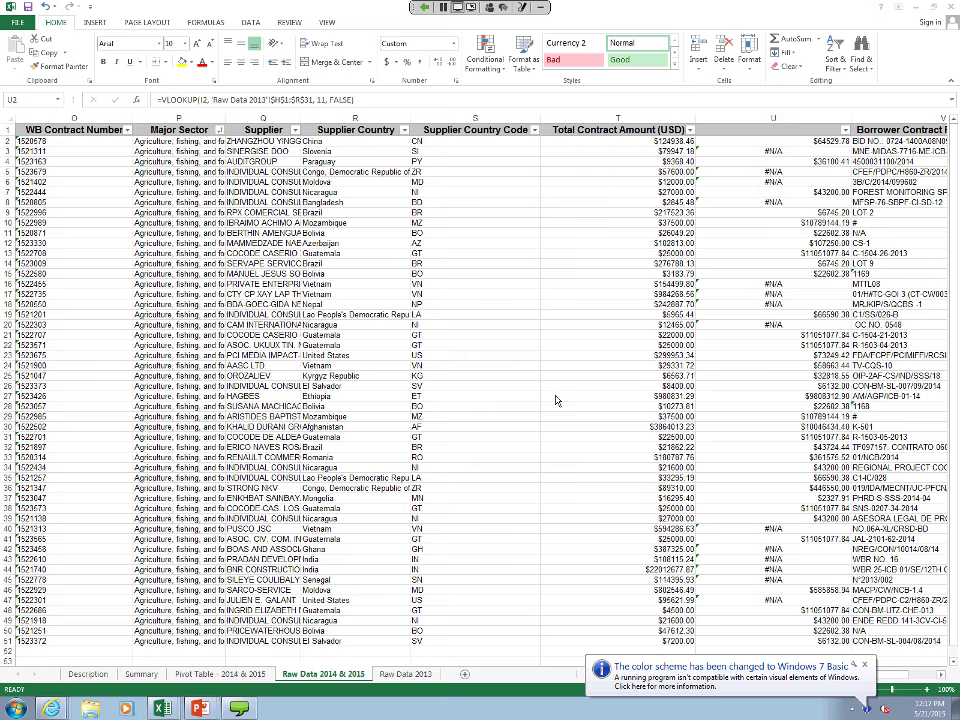
{"action": "left_click", "coordinate": [866, 666]}
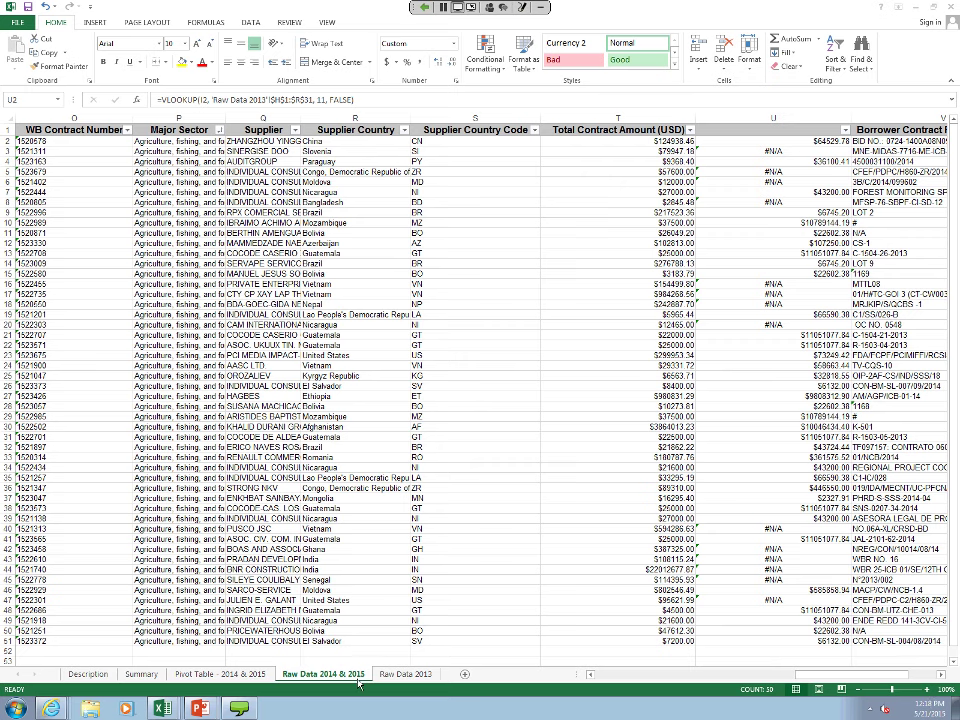
{"action": "right_click", "coordinate": [790, 142]}
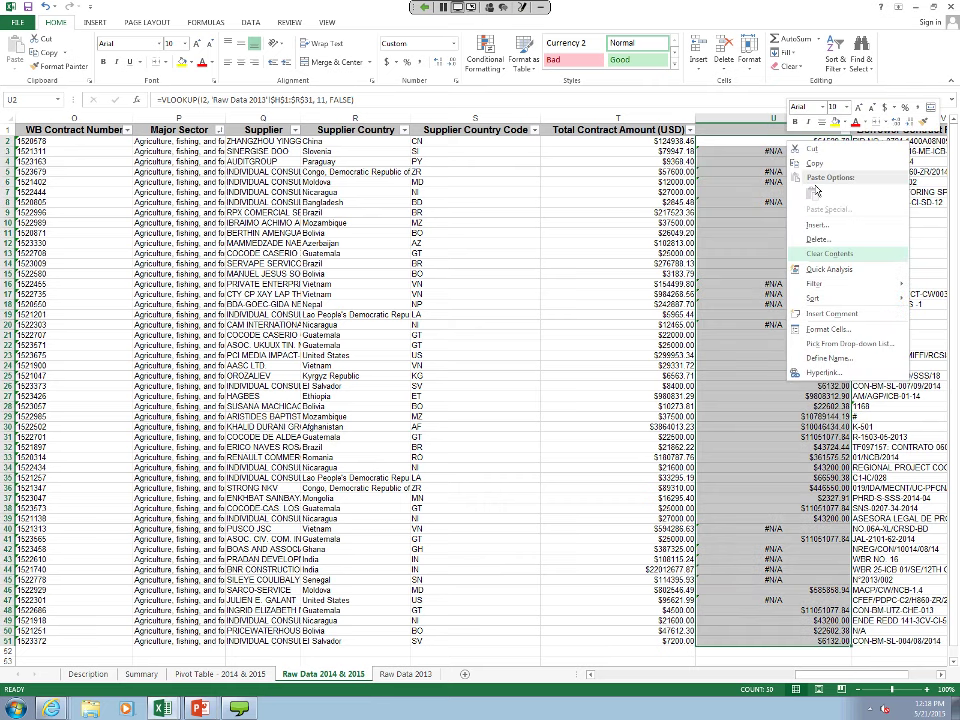
{"action": "key", "text": "Escape"}
Step: Clear column U and restart U2's VLOOKUP with Project ID I2 as the lookup value
{"action": "key", "text": "Delete"}
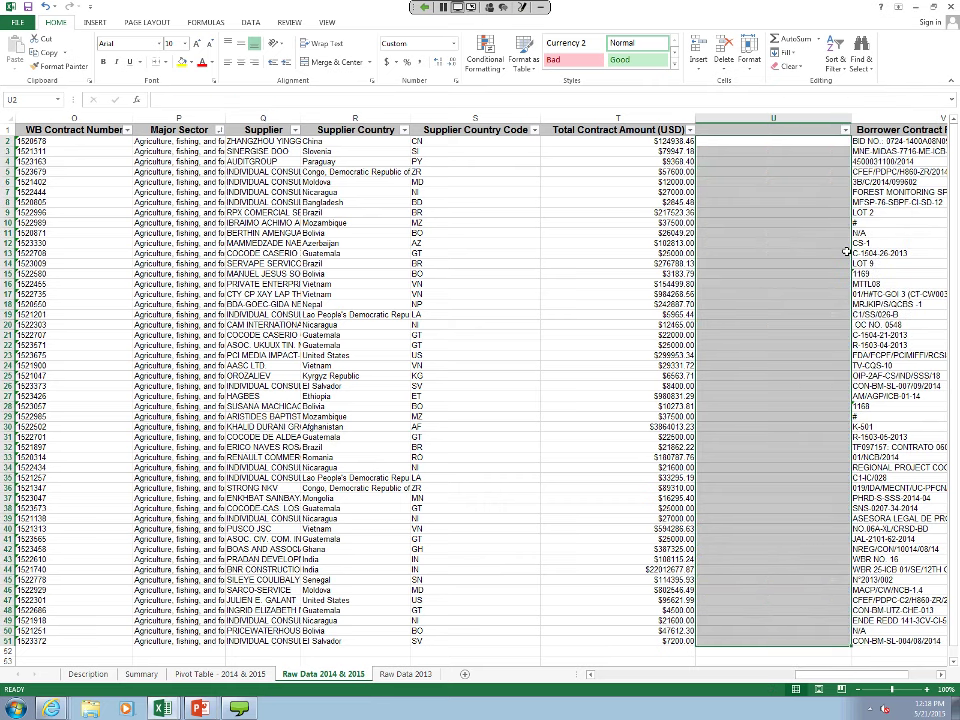
{"action": "left_click", "coordinate": [717, 142]}
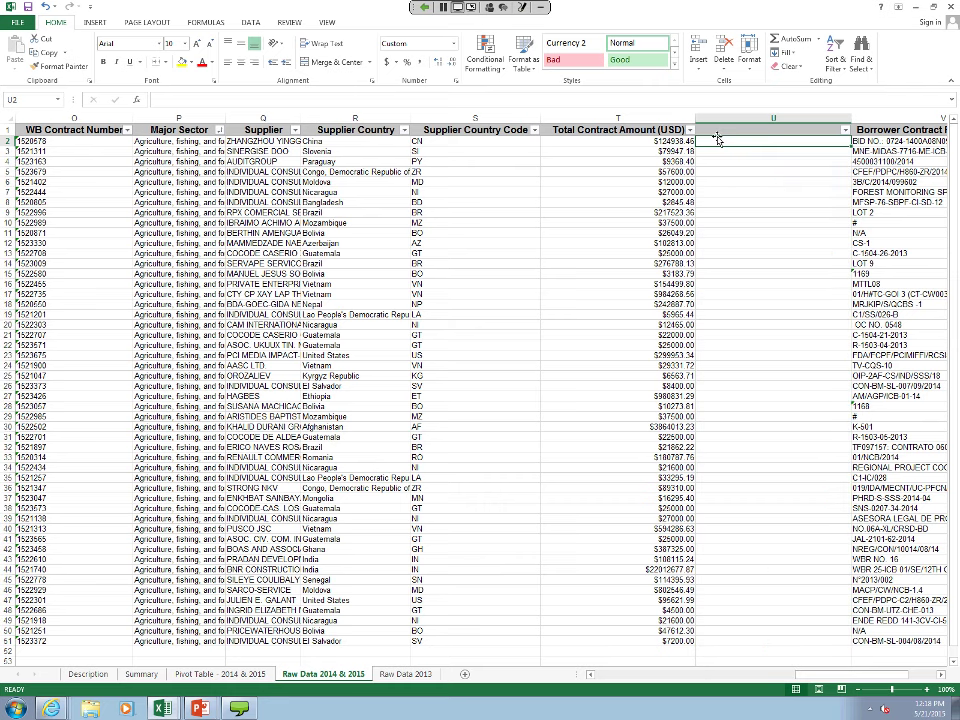
{"action": "type", "text": "=vlook"}
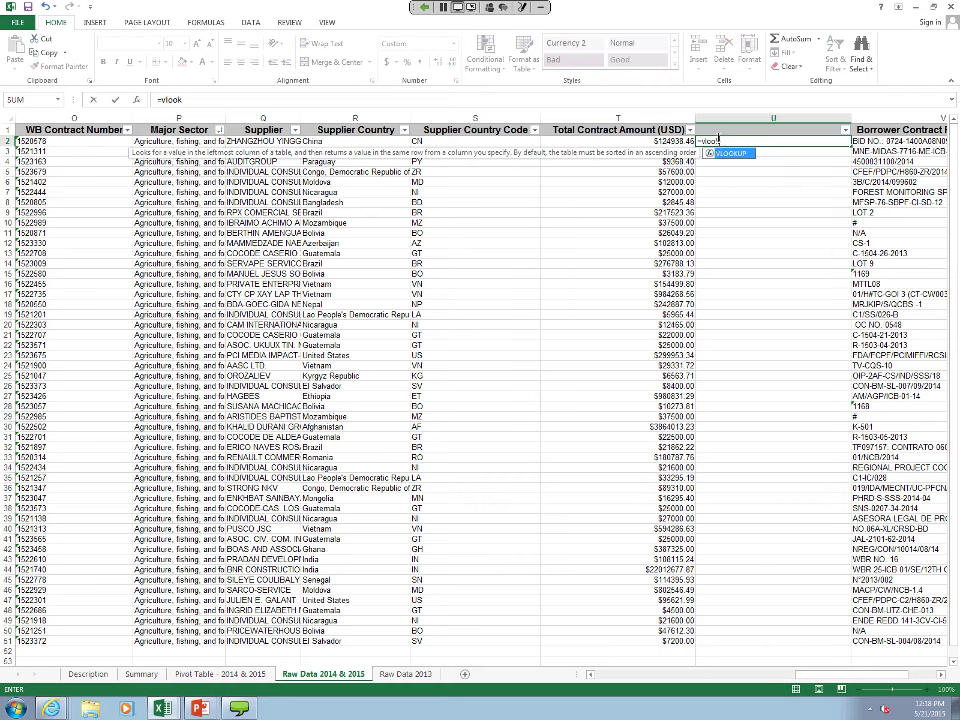
{"action": "type", "text": "up("}
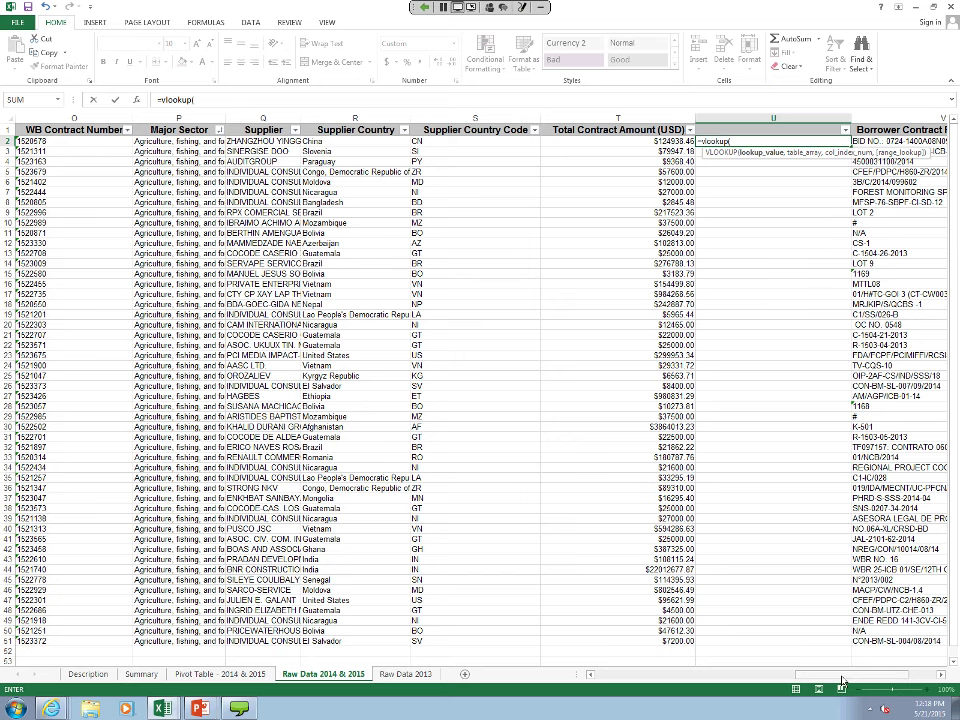
{"action": "left_click_drag", "start_coordinate": [843, 681], "coordinate": [772, 681]}
{"action": "left_click", "coordinate": [83, 140]}
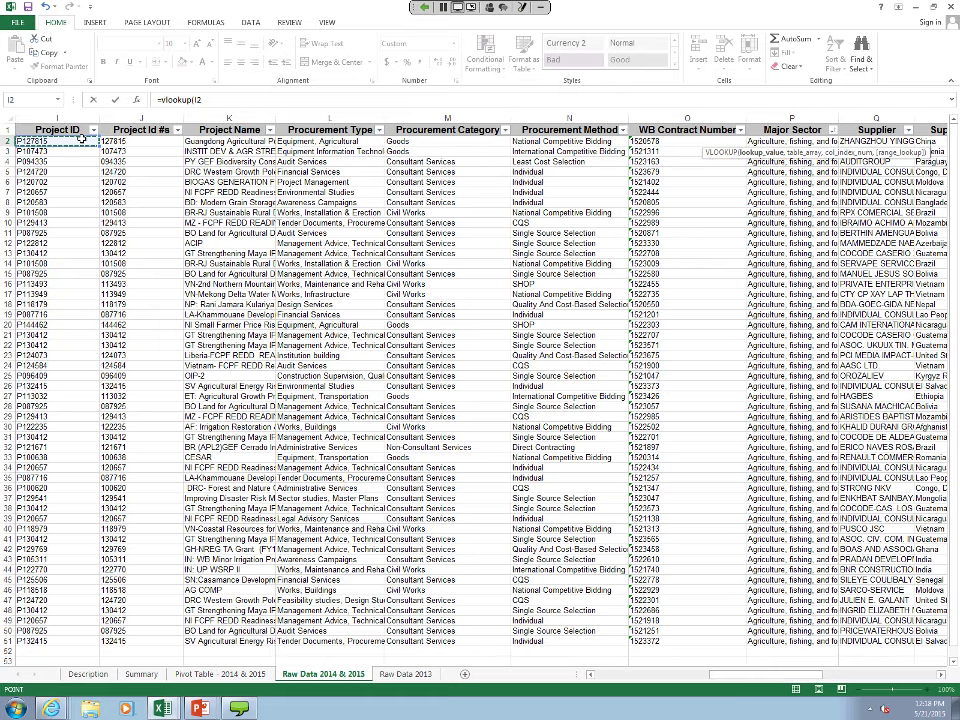
{"action": "type", "text": ","}
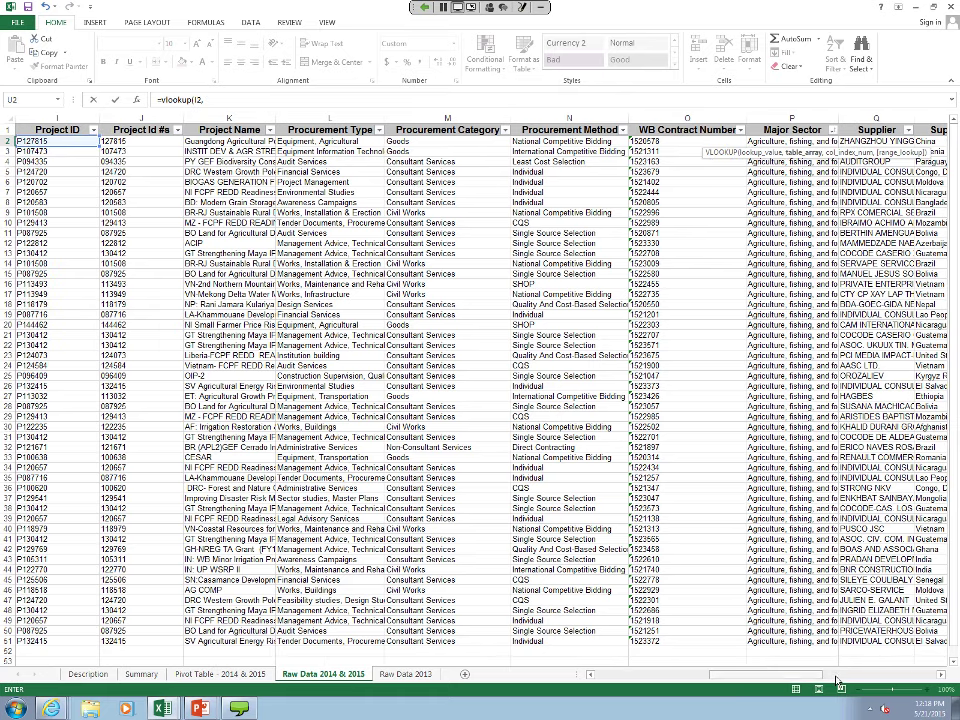
{"action": "left_click_drag", "start_coordinate": [850, 678], "coordinate": [885, 678]}
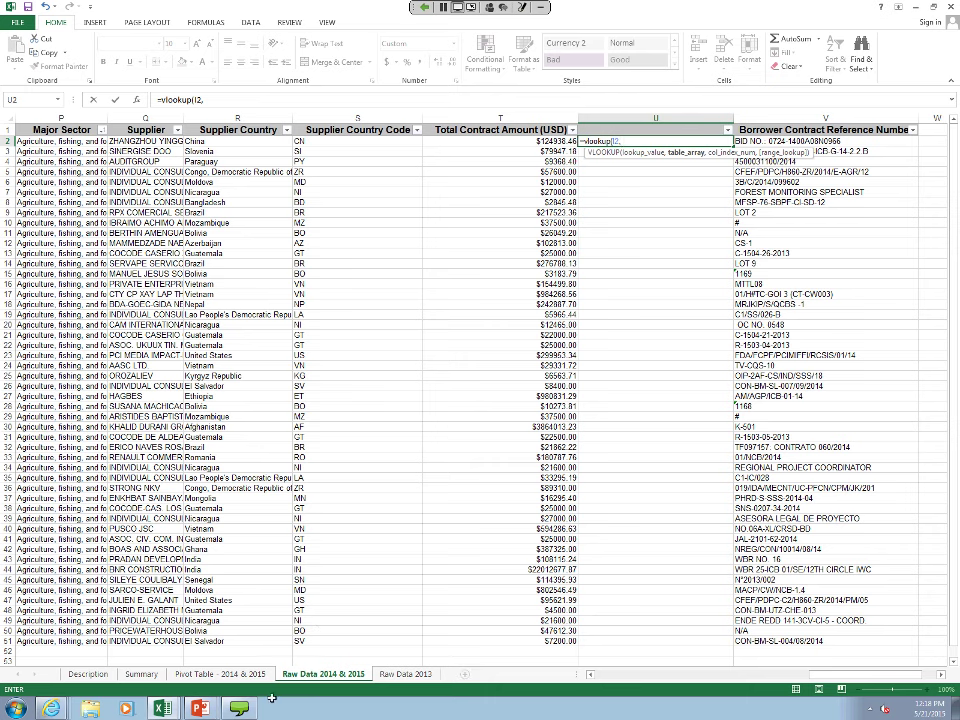
Step: Complete U2's VLOOKUP on 'Raw Data 2013'!$H$1:$R$31, column 11, FALSE, returning $64529.78
{"action": "left_click", "coordinate": [412, 675]}
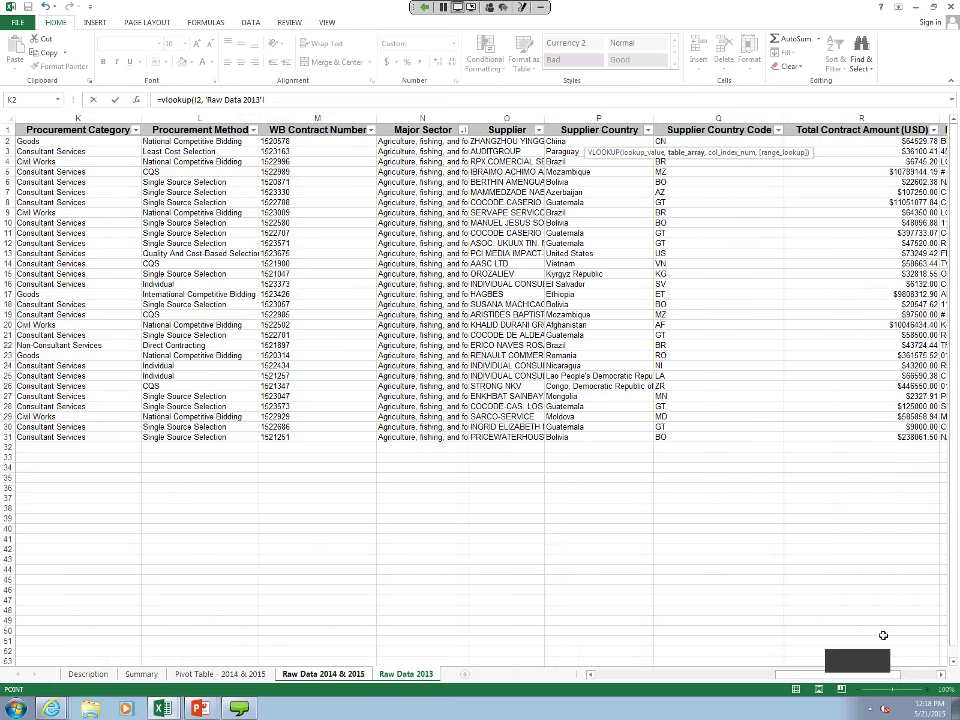
{"action": "left_click_drag", "start_coordinate": [861, 676], "coordinate": [745, 680]}
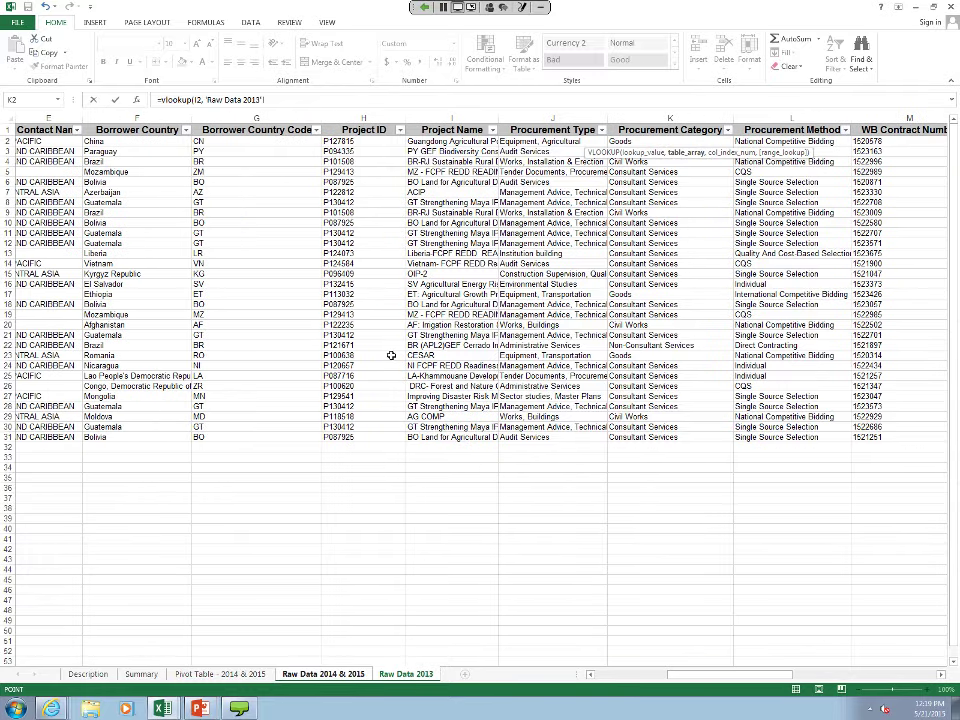
{"action": "left_click_drag", "start_coordinate": [378, 131], "coordinate": [380, 333]}
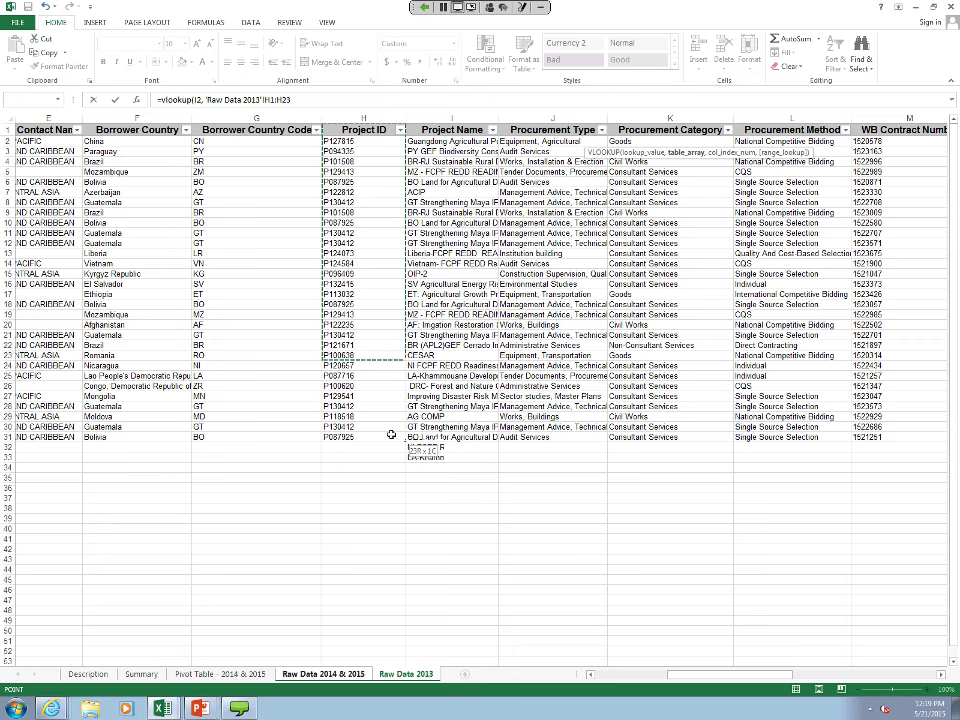
{"action": "left_click", "coordinate": [380, 131]}
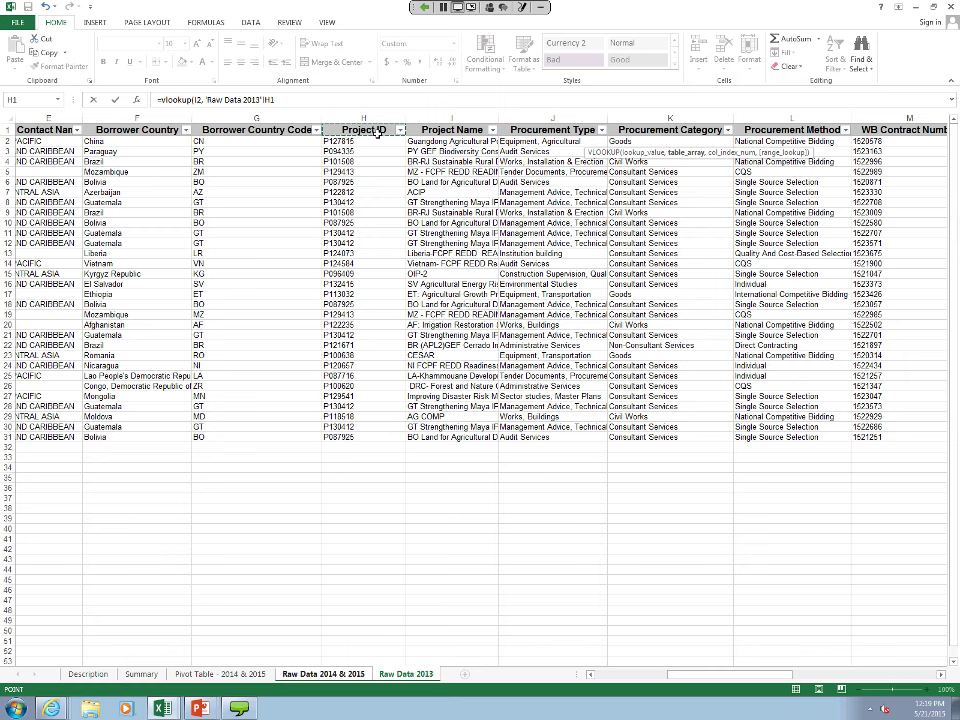
{"action": "key", "text": "shift+Right"}
{"action": "key", "text": "shift+Right"}
{"action": "key", "text": "shift+Right"}
{"action": "key", "text": "shift+Right"}
{"action": "key", "text": "shift+Right"}
{"action": "key", "text": "shift+Right"}
{"action": "key", "text": "shift+Right"}
{"action": "key", "text": "shift+Right"}
{"action": "key", "text": "shift+Right"}
{"action": "key", "text": "shift+Right"}
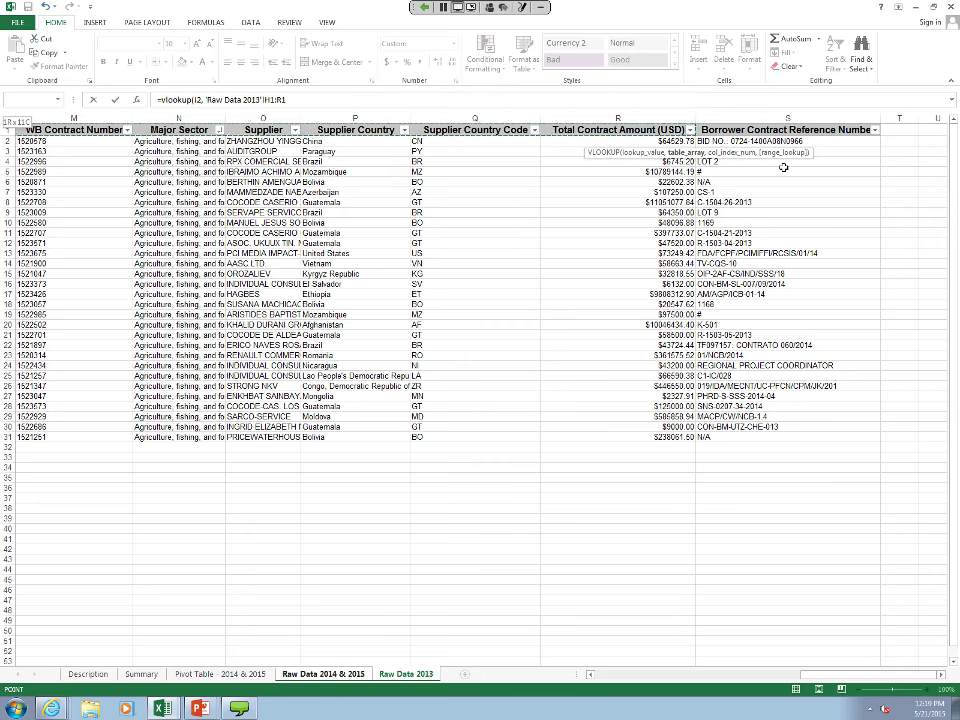
{"action": "key", "text": "ctrl+shift+Down"}
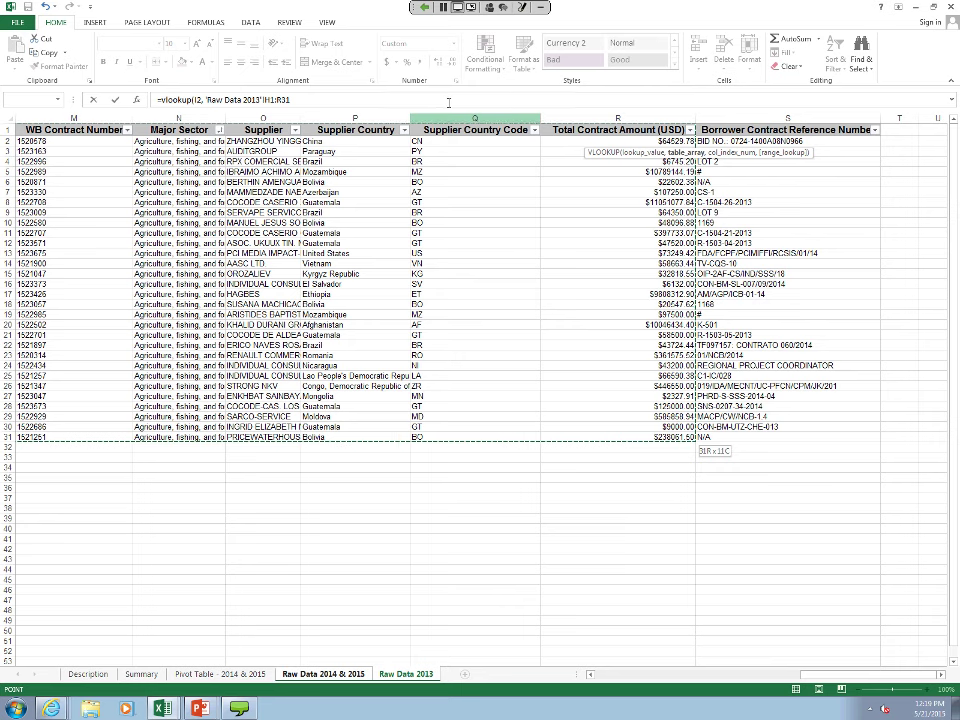
{"action": "key", "text": "F4"}
{"action": "type", "text": ","}
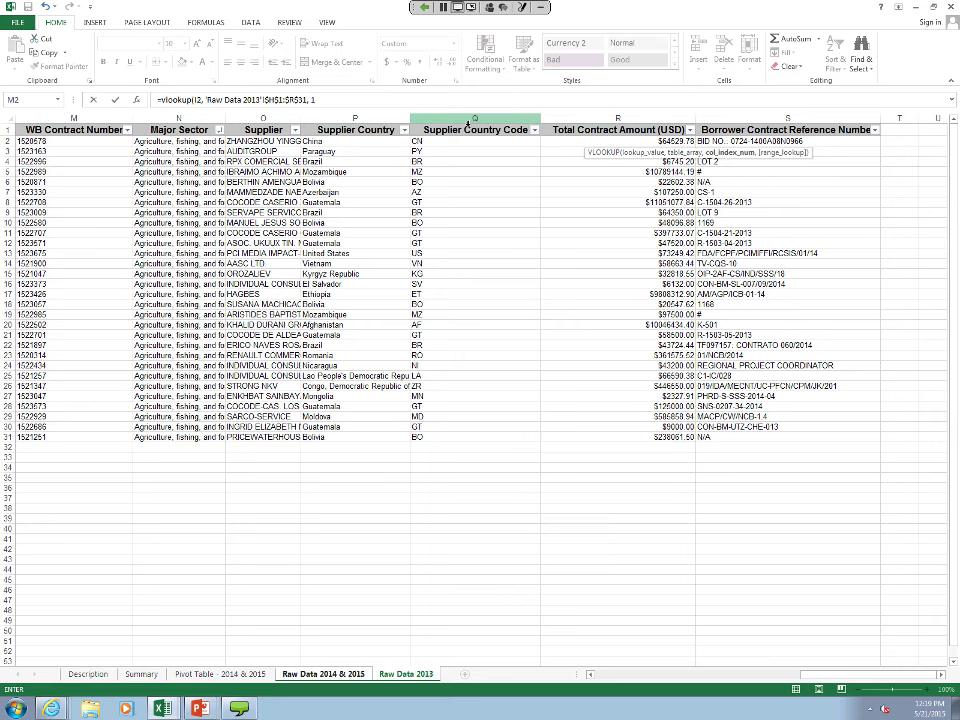
{"action": "type", "text": " 11, false"}
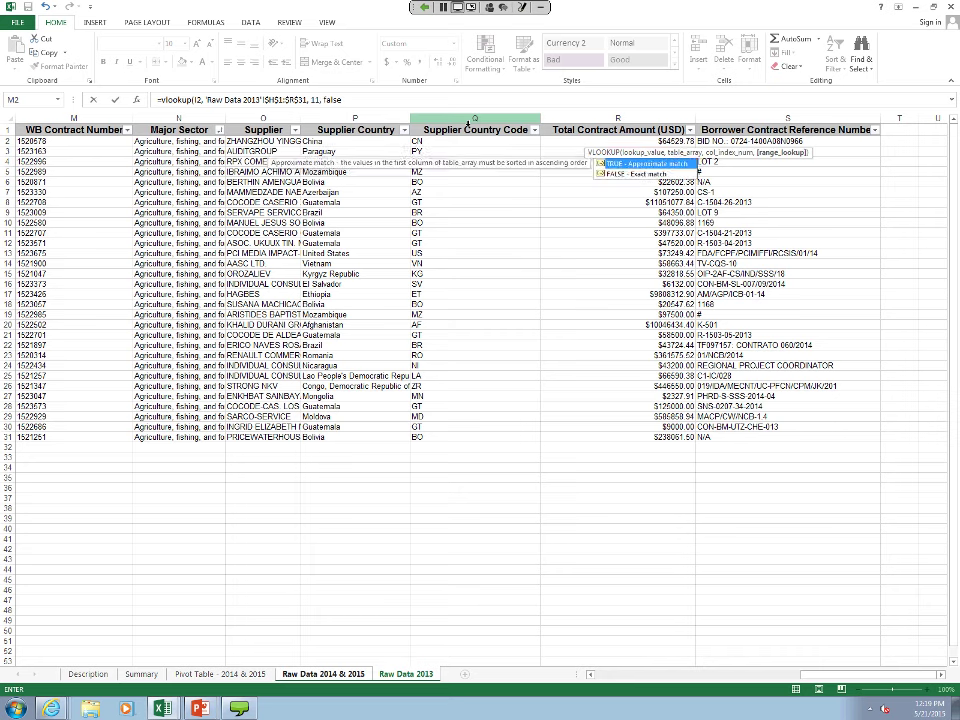
{"action": "key", "text": "Return"}
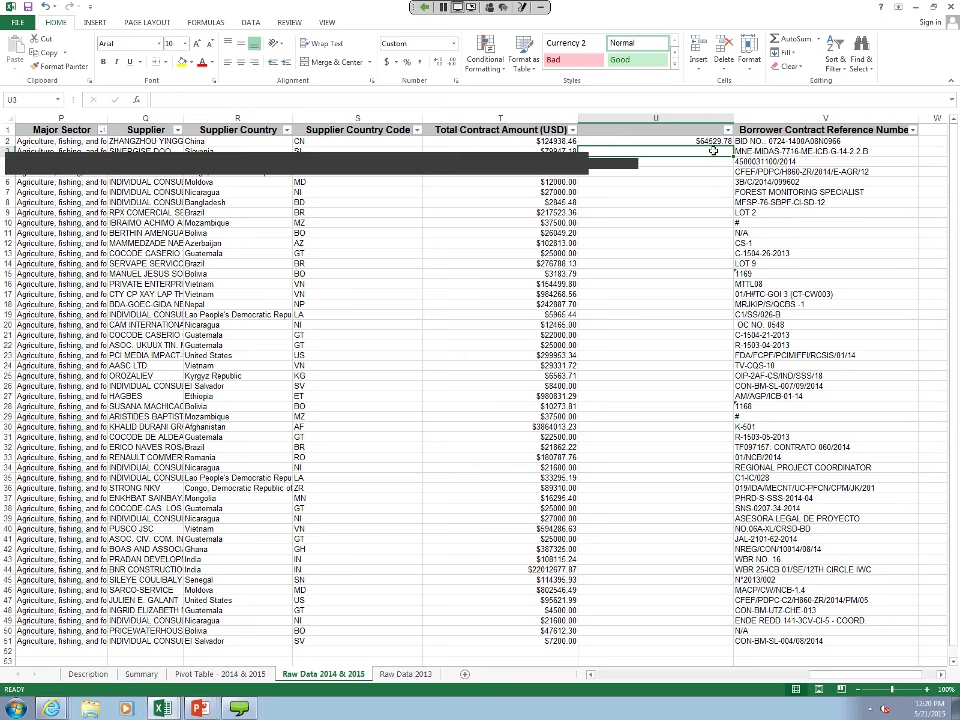
Step: Start U3's VLOOKUP with I3 as the lookup value, referencing the Raw Data 2013 sheet
{"action": "type", "text": "=vlookup("}
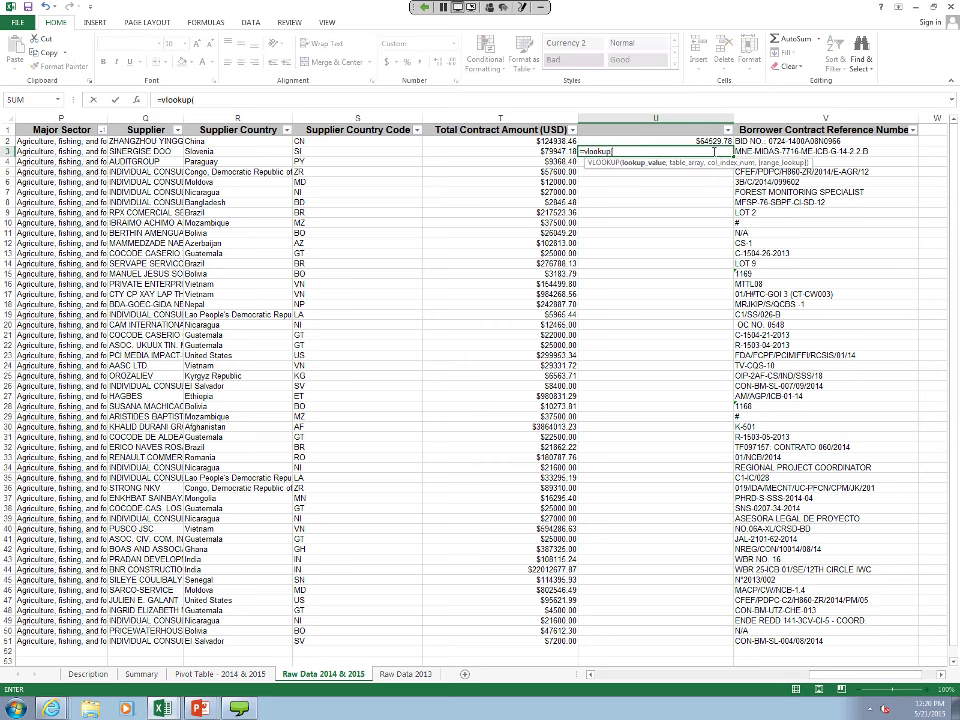
{"action": "left_click_drag", "start_coordinate": [880, 676], "coordinate": [768, 683]}
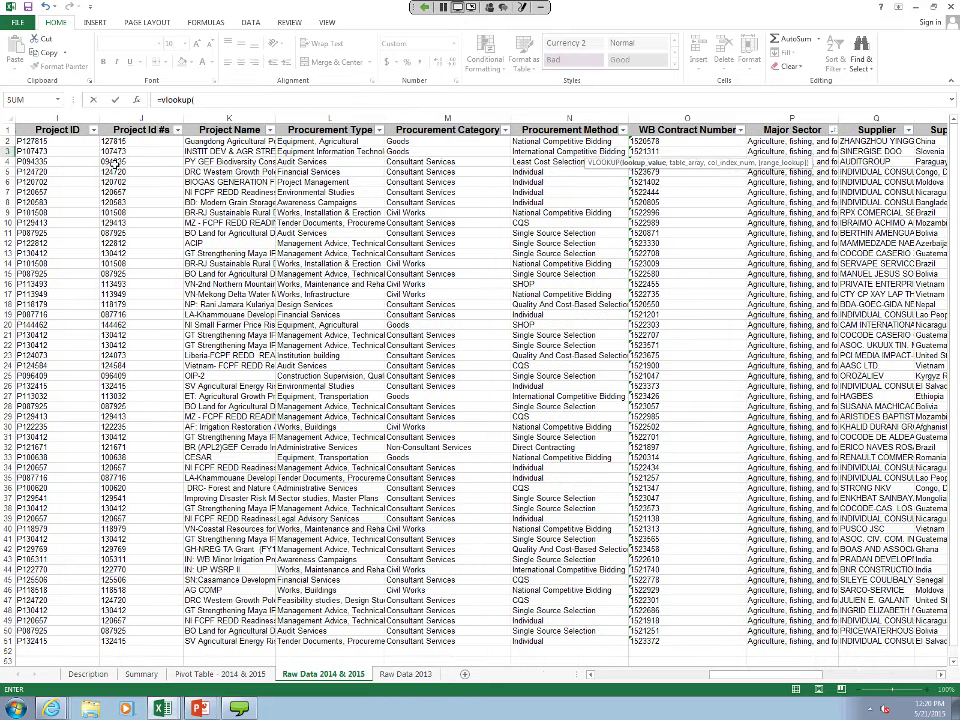
{"action": "left_click", "coordinate": [90, 150]}
{"action": "type", "text": ","}
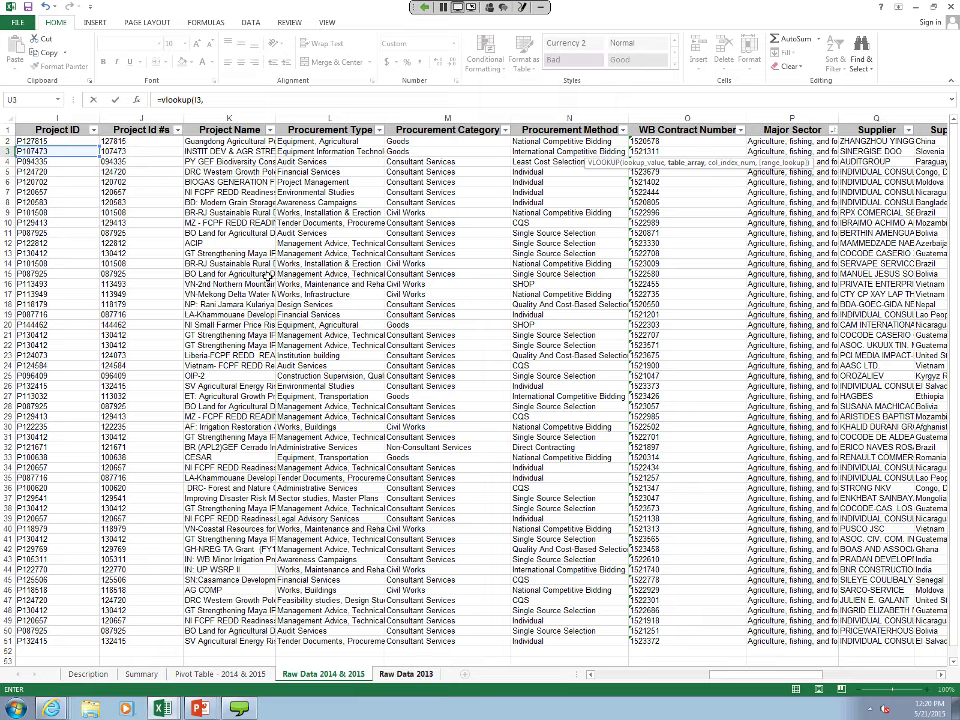
{"action": "left_click", "coordinate": [405, 674]}
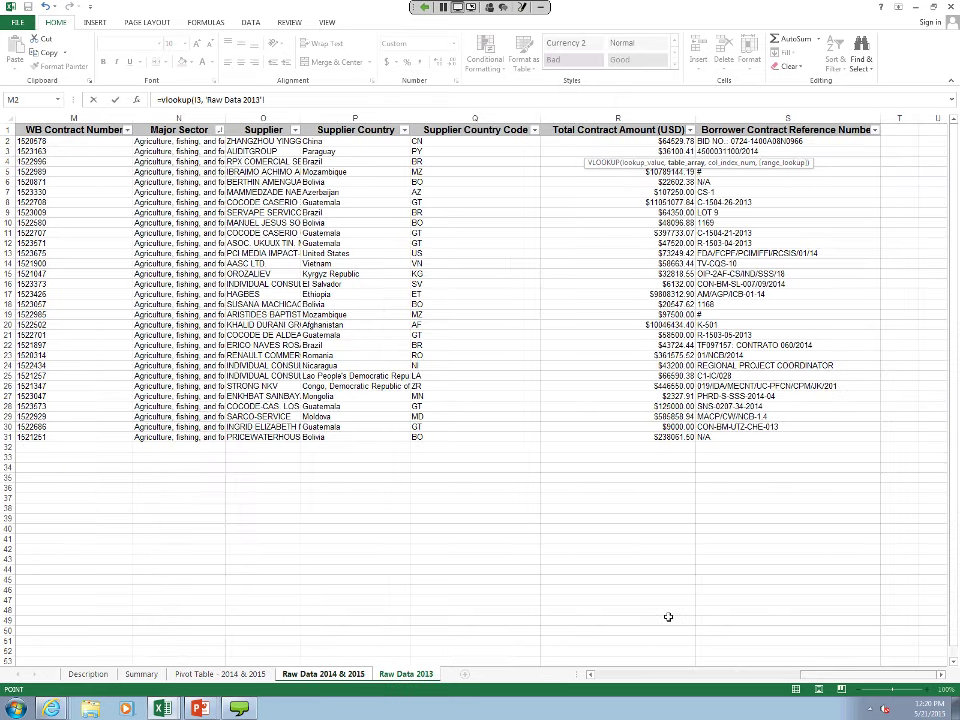
{"action": "left_click_drag", "start_coordinate": [824, 677], "coordinate": [672, 682]}
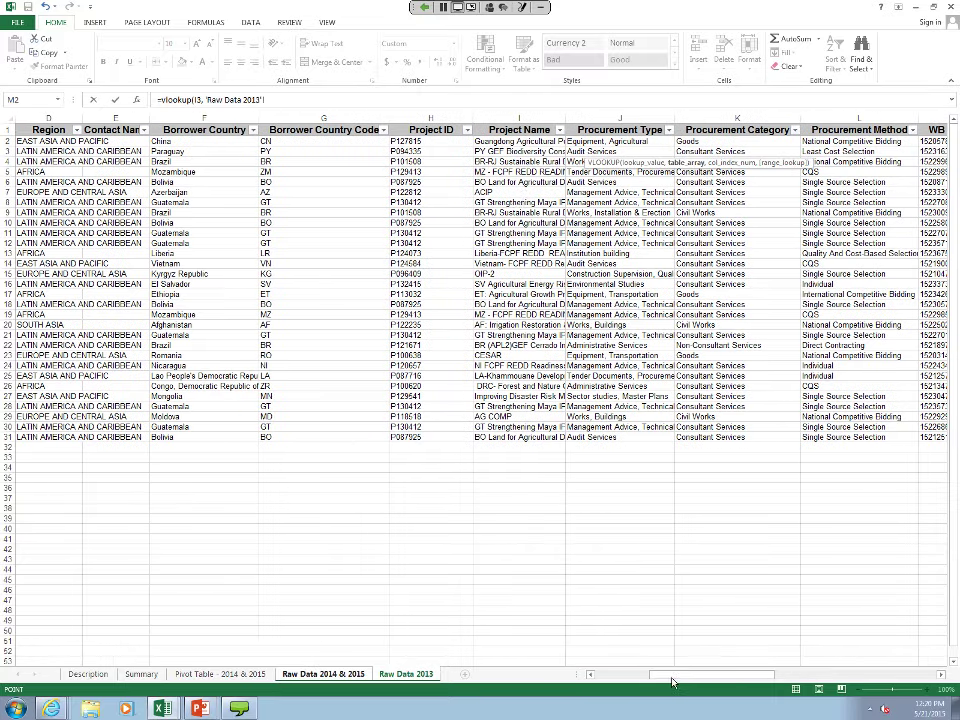
Step: Select the Raw Data 2013 range from H1 across to R31 as U3's lookup table
{"action": "left_click", "coordinate": [439, 131]}
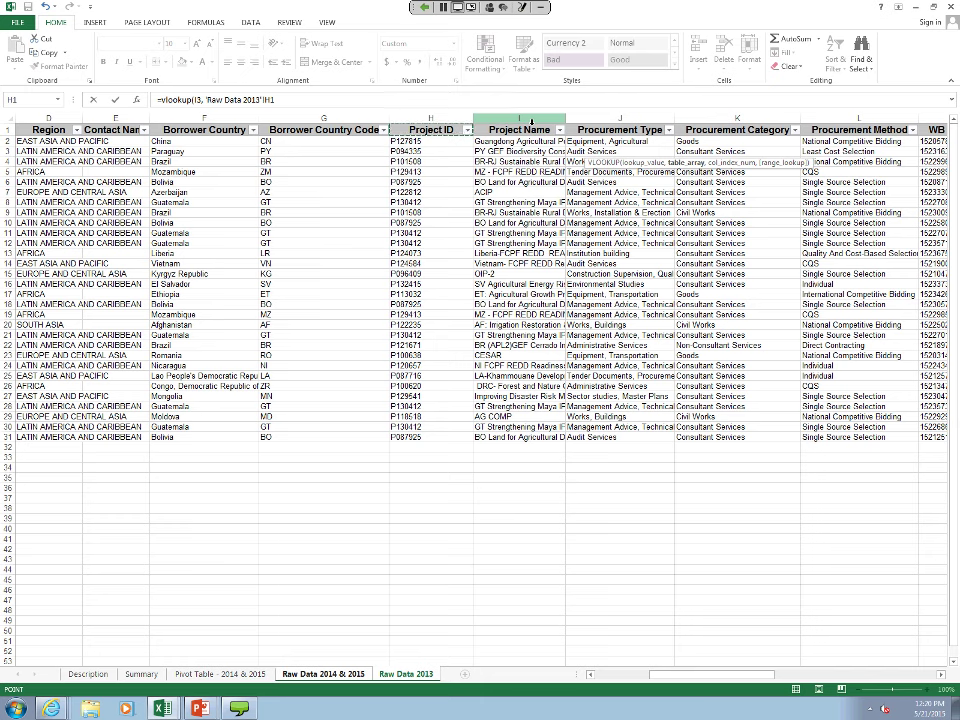
{"action": "left_click_drag", "start_coordinate": [531, 121], "coordinate": [57, 128]}
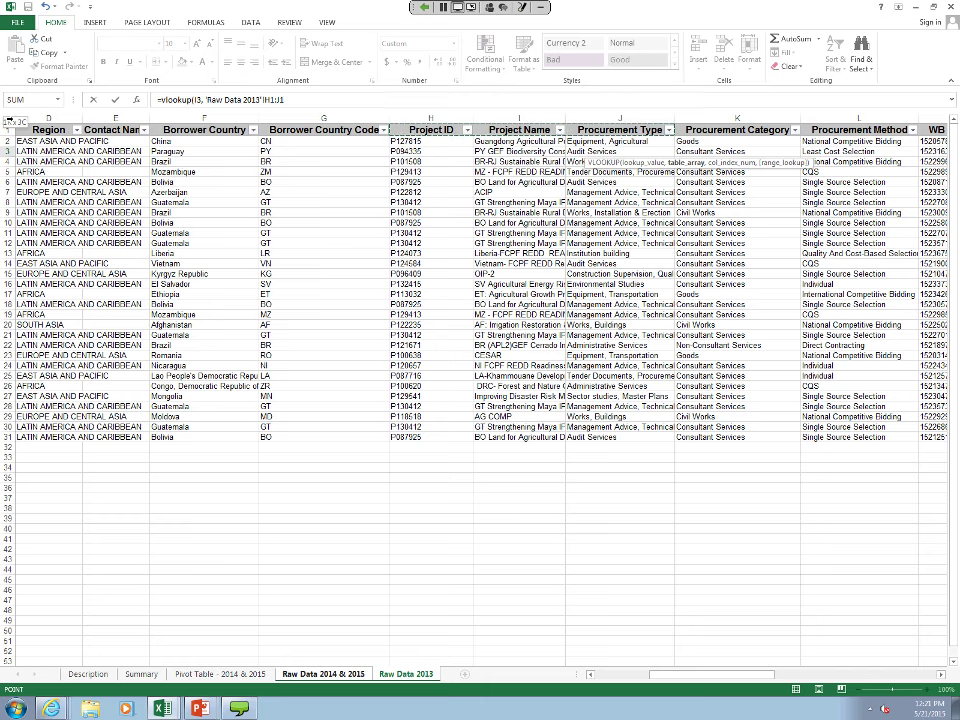
{"action": "key", "text": "shift+Right"}
{"action": "key", "text": "shift+Right"}
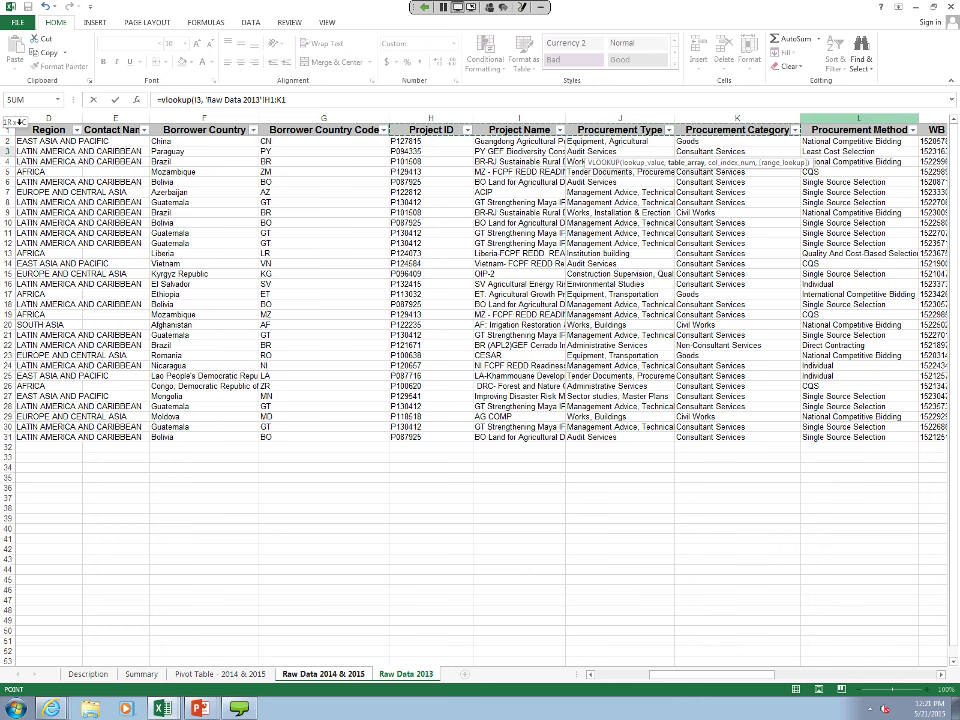
{"action": "key", "text": "shift+Right"}
{"action": "left_click_drag", "start_coordinate": [829, 118], "coordinate": [829, 118]}
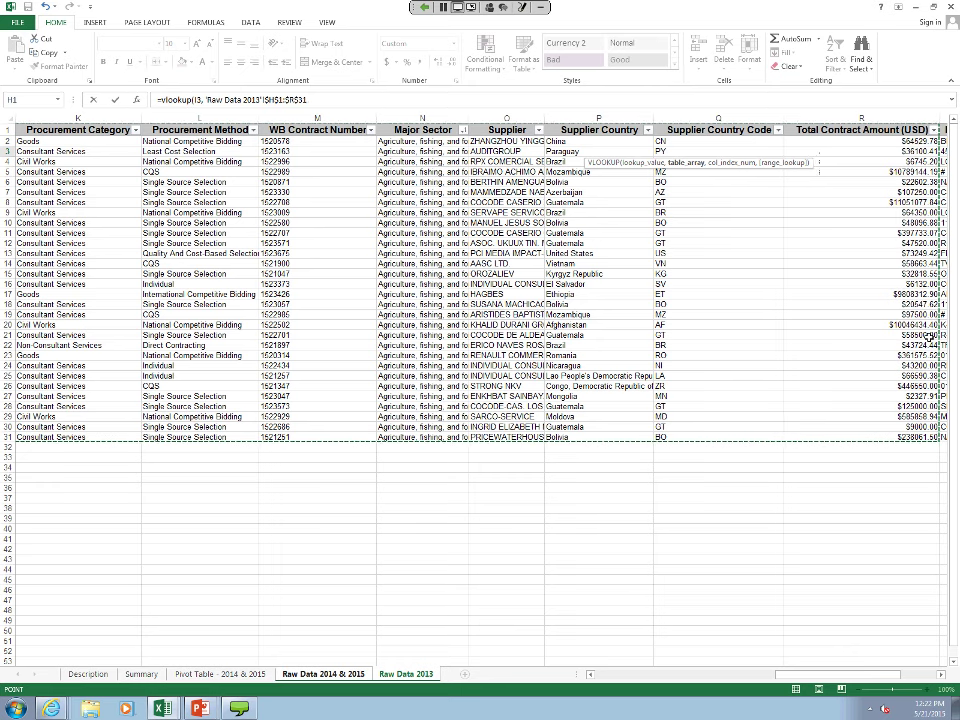
Step: Finish U3's VLOOKUP with column 11 and FALSE, which returns #N/A
{"action": "type", "text": ", 11,"}
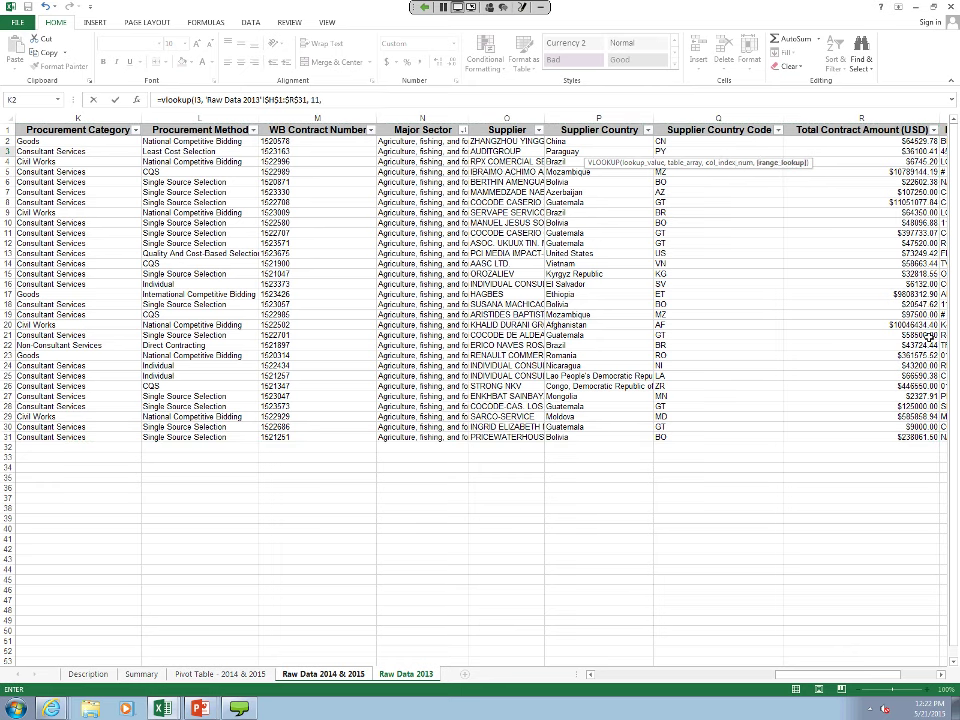
{"action": "type", "text": " false)"}
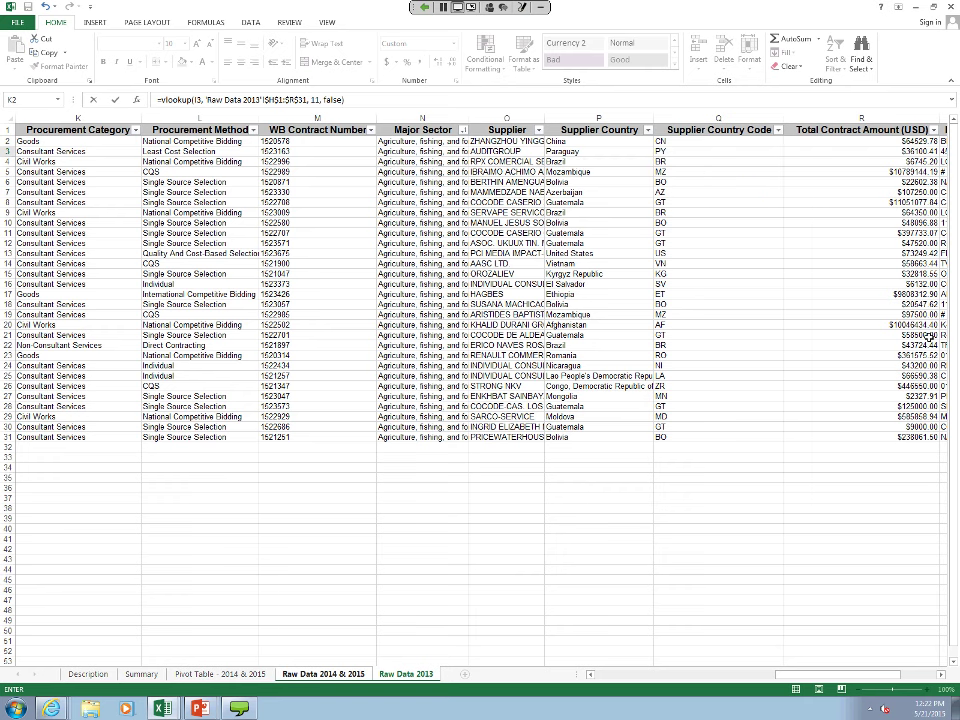
{"action": "key", "text": "Return"}
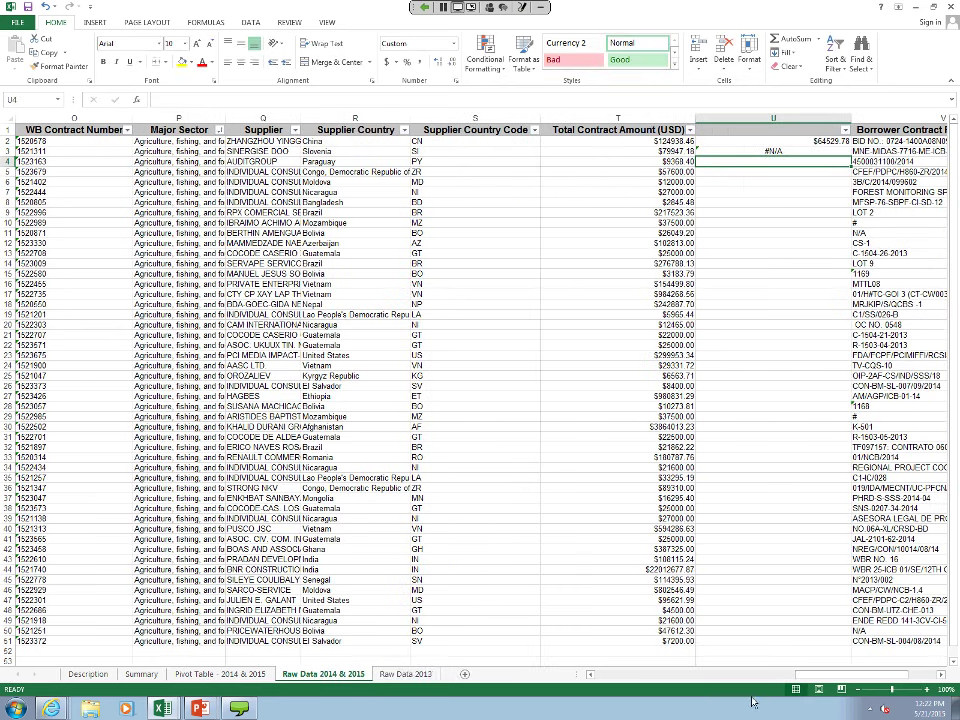
{"action": "left_click", "coordinate": [414, 679]}
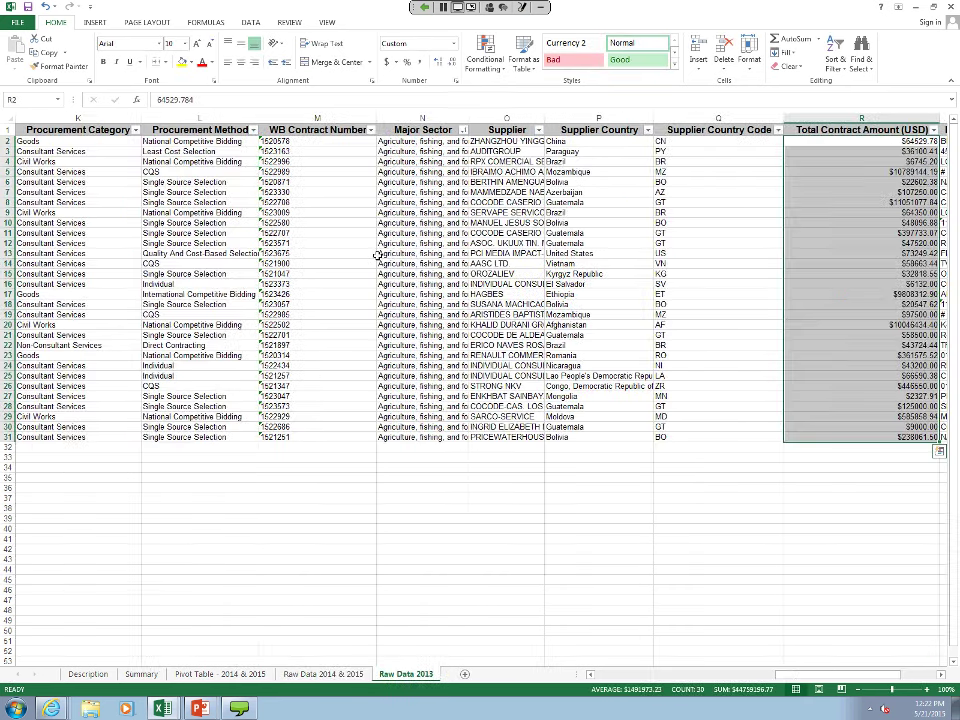
Step: Select row 2's project details on Raw Data 2013 through the total amount to check them
{"action": "left_click_drag", "start_coordinate": [50, 142], "coordinate": [384, 149]}
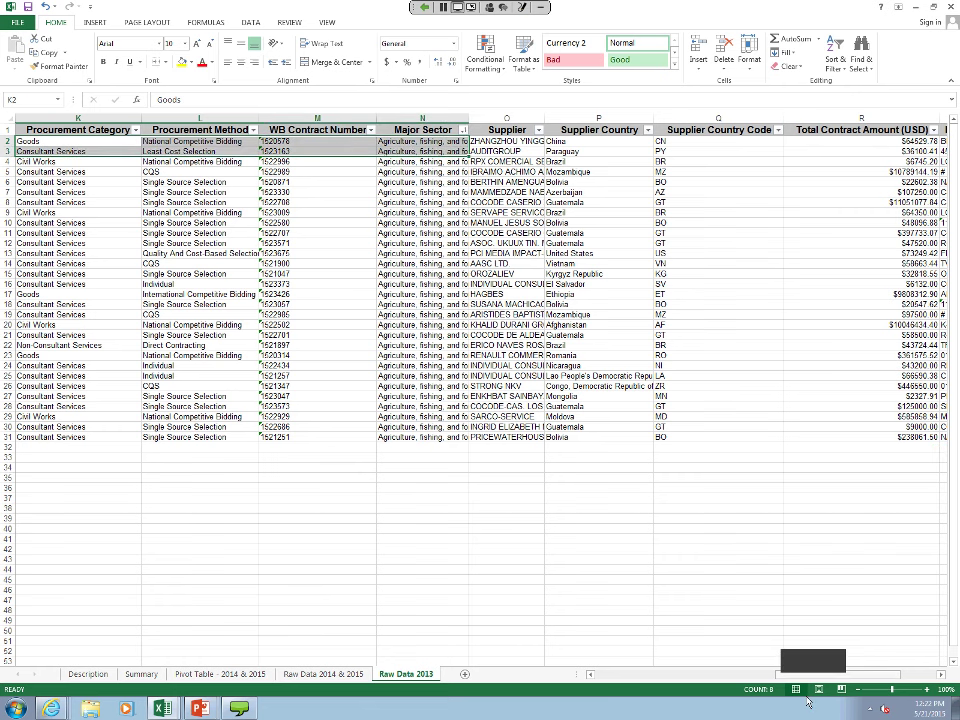
{"action": "scroll", "coordinate": [808, 703], "scroll_direction": "left", "scroll_amount": 6}
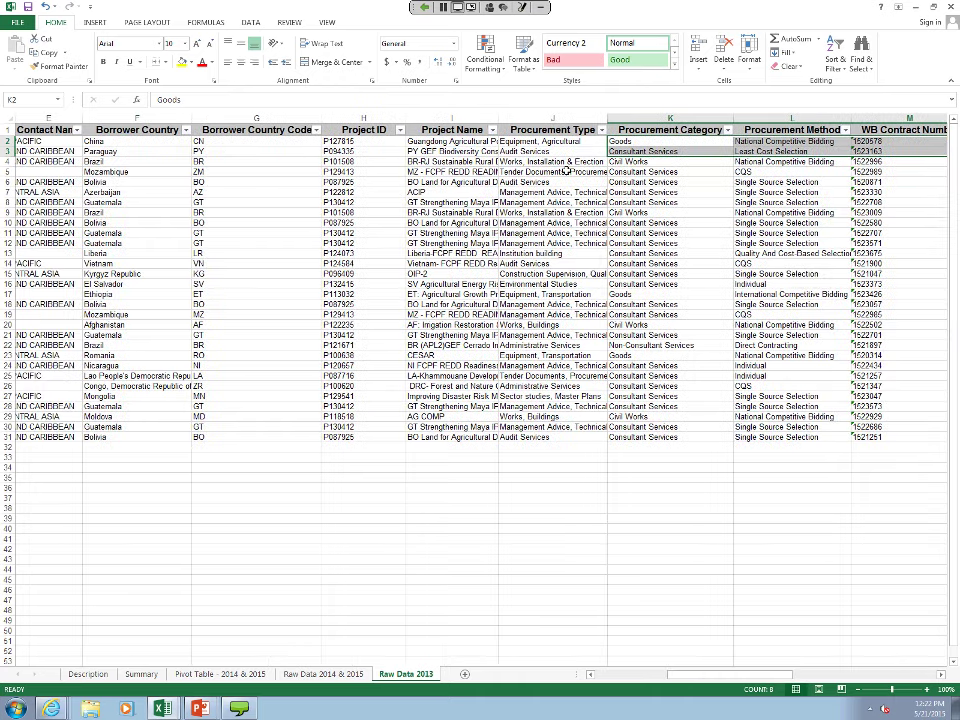
{"action": "left_click", "coordinate": [385, 141]}
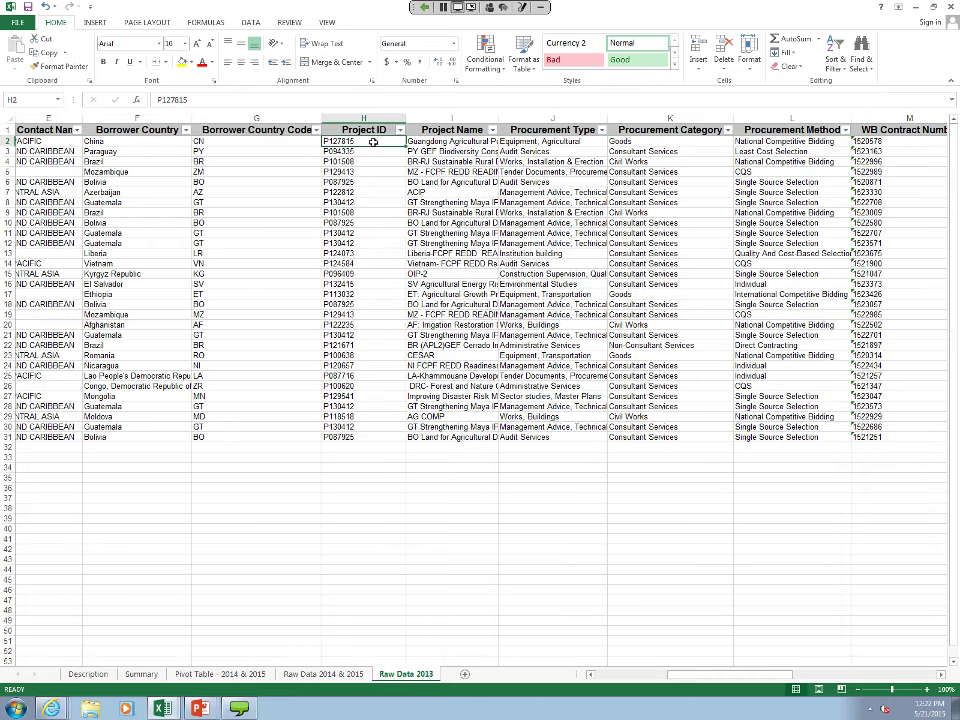
{"action": "key", "text": "shift+Right"}
{"action": "key", "text": "shift+Right"}
{"action": "key", "text": "shift+Right"}
{"action": "key", "text": "shift+Right"}
{"action": "left_click_drag", "start_coordinate": [393, 141], "coordinate": [929, 143]}
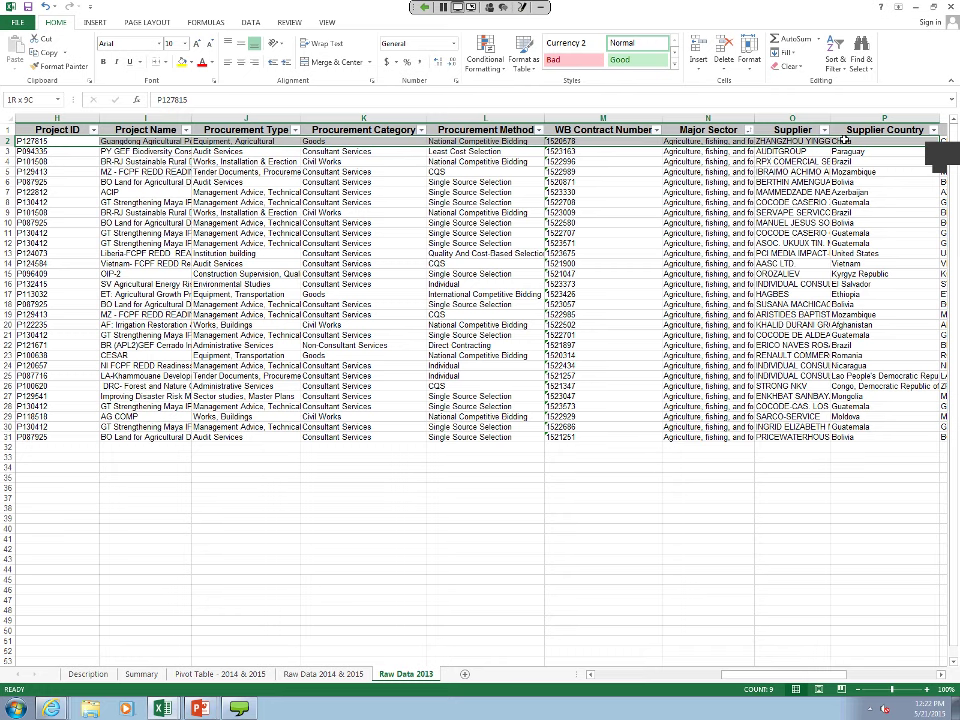
{"action": "left_click_drag", "start_coordinate": [845, 141], "coordinate": [935, 142]}
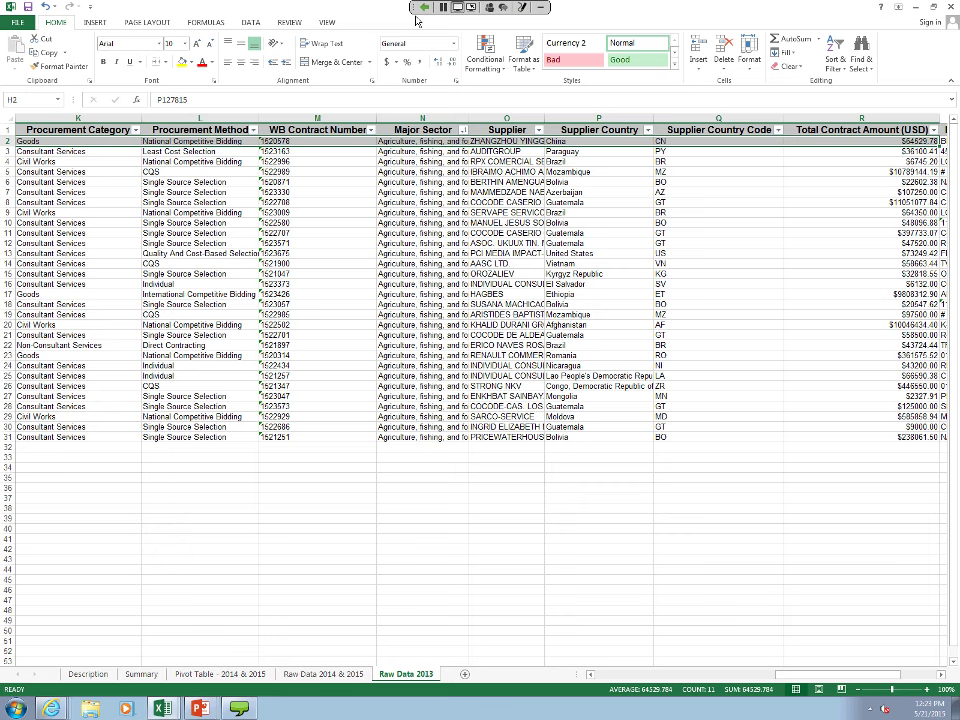
Step: Back on Raw Data 2014 & 2015, insert an empty column D ahead of Fiscal Year
{"action": "left_click", "coordinate": [238, 678]}
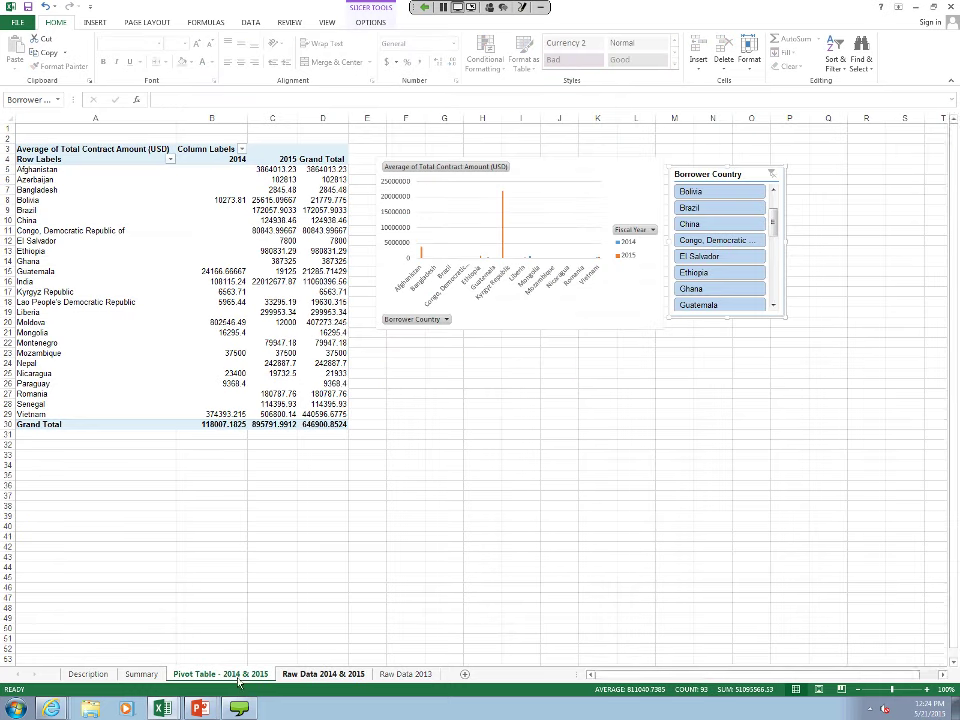
{"action": "left_click", "coordinate": [322, 674]}
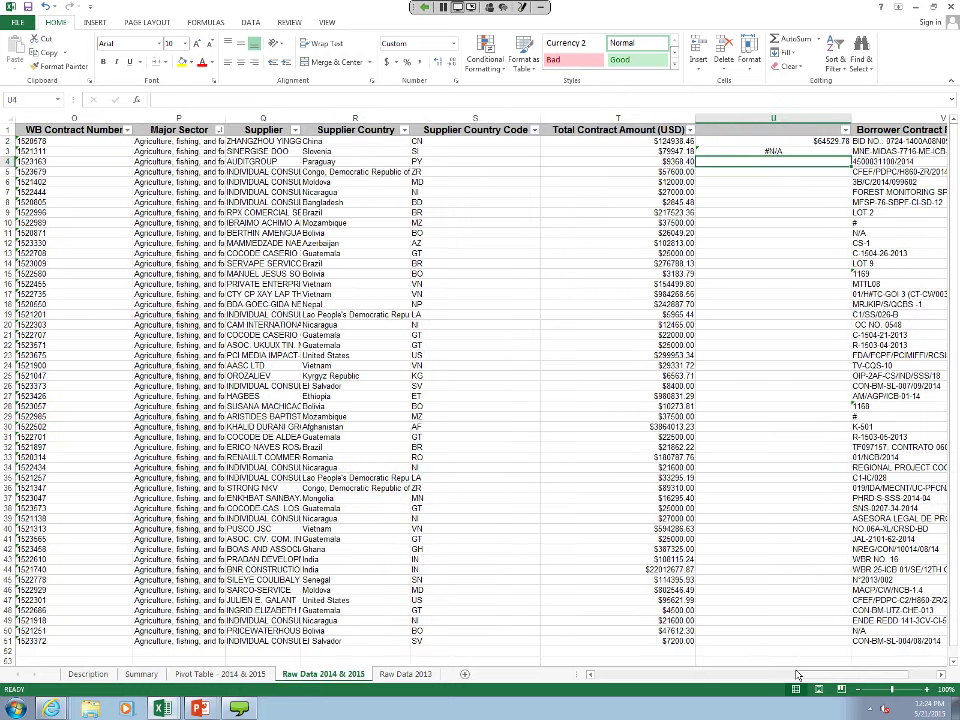
{"action": "left_click_drag", "start_coordinate": [797, 675], "coordinate": [615, 680]}
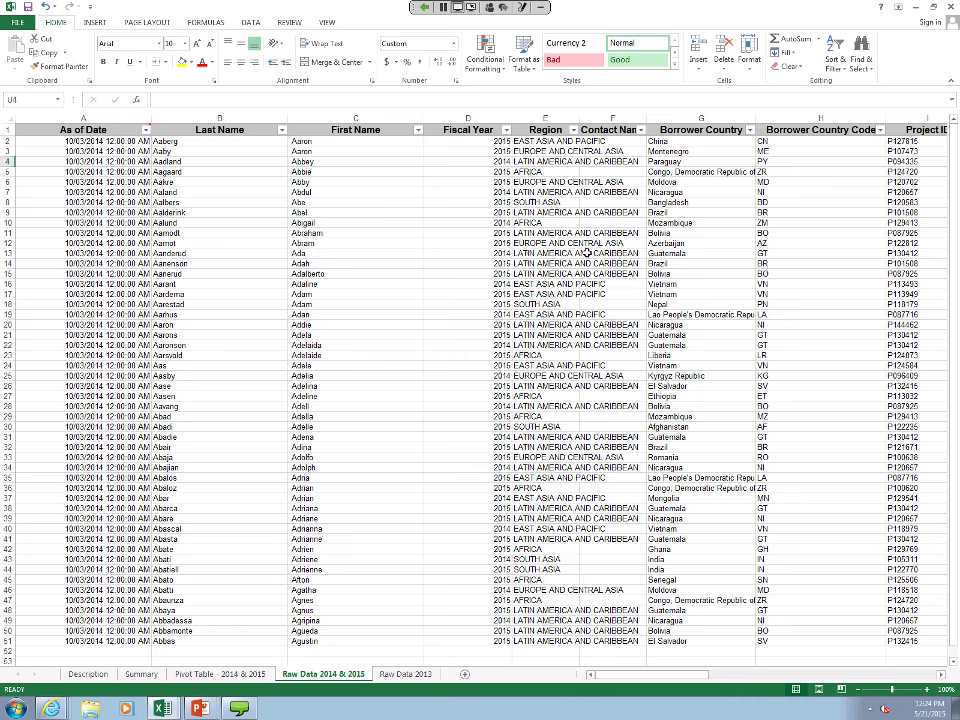
{"action": "left_click", "coordinate": [488, 119]}
{"action": "right_click", "coordinate": [488, 120]}
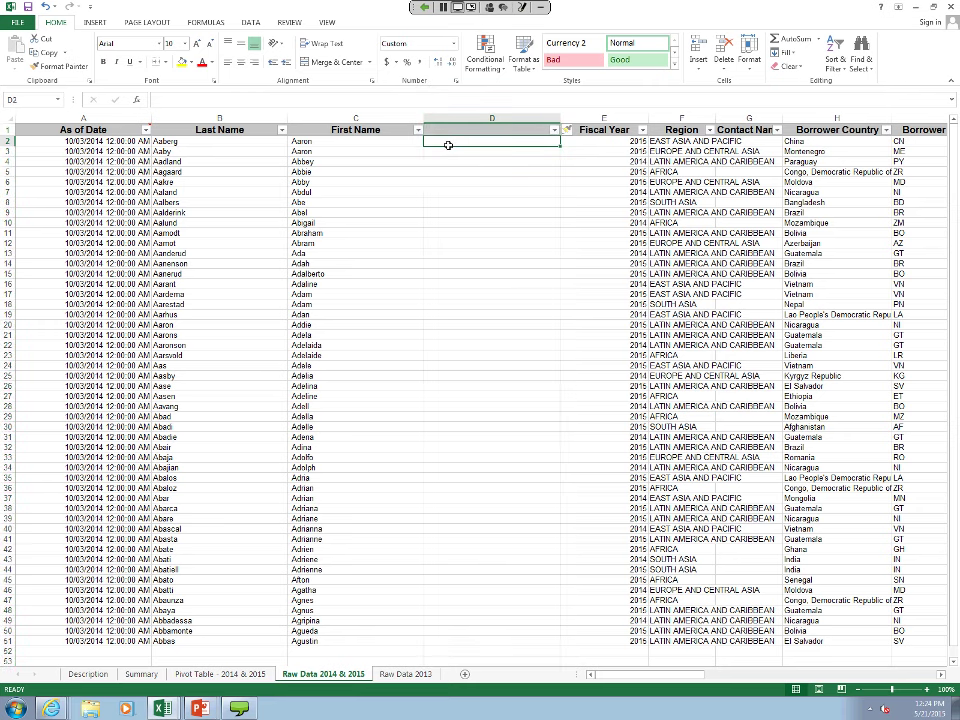
Step: Build =C2&" "&LEFT(B2, 3) in D2 to join first name with last name's first three letters
{"action": "left_click", "coordinate": [452, 141]}
{"action": "type", "text": "="}
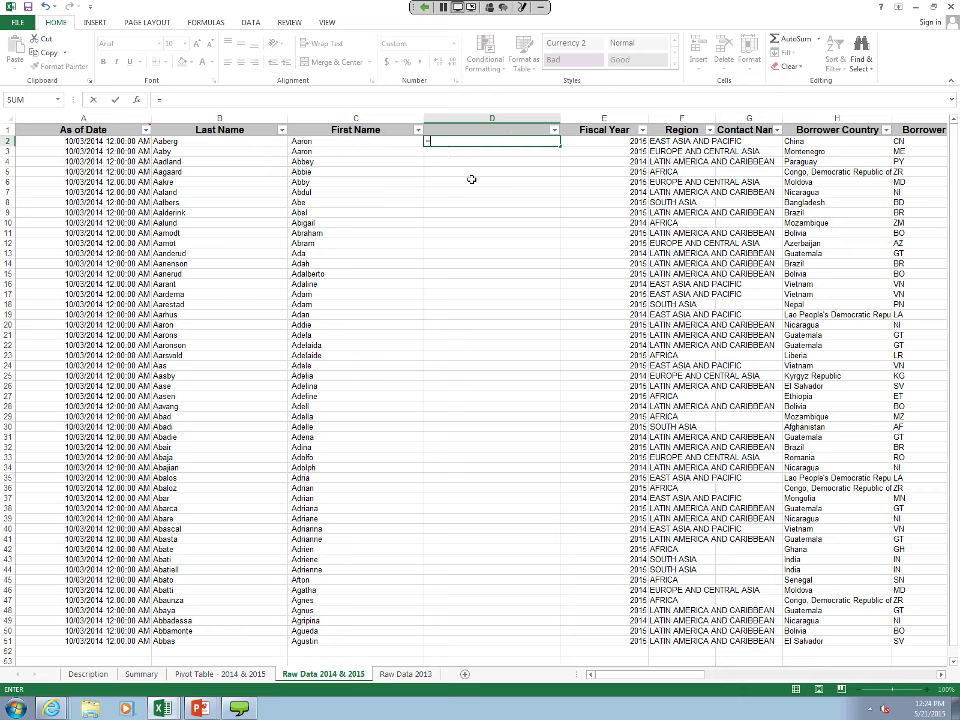
{"action": "left_click", "coordinate": [318, 142]}
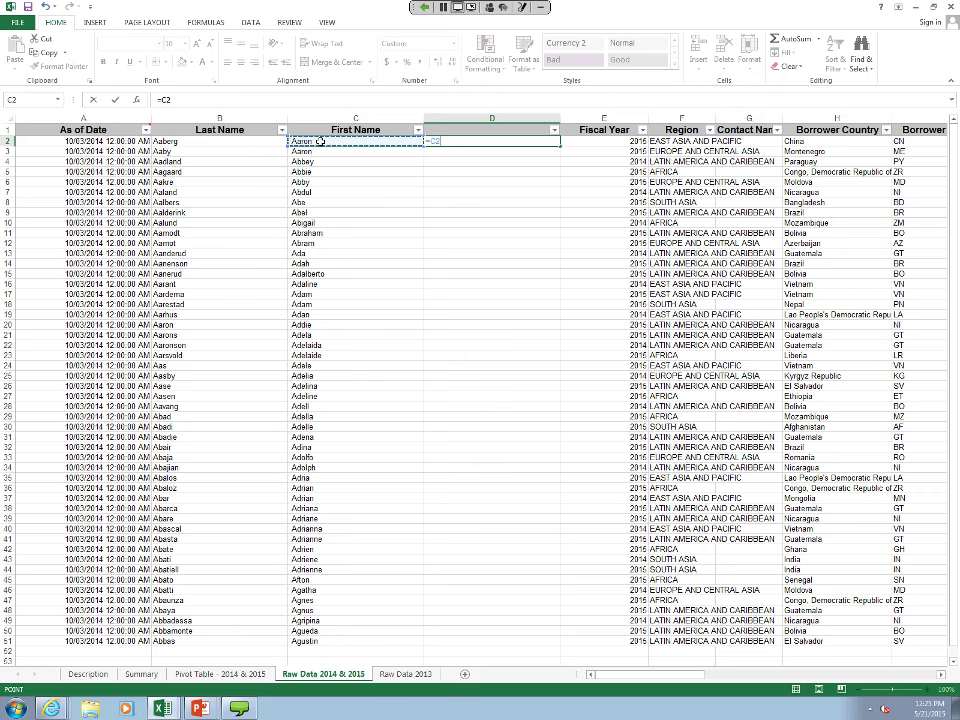
{"action": "type", "text": "&"}
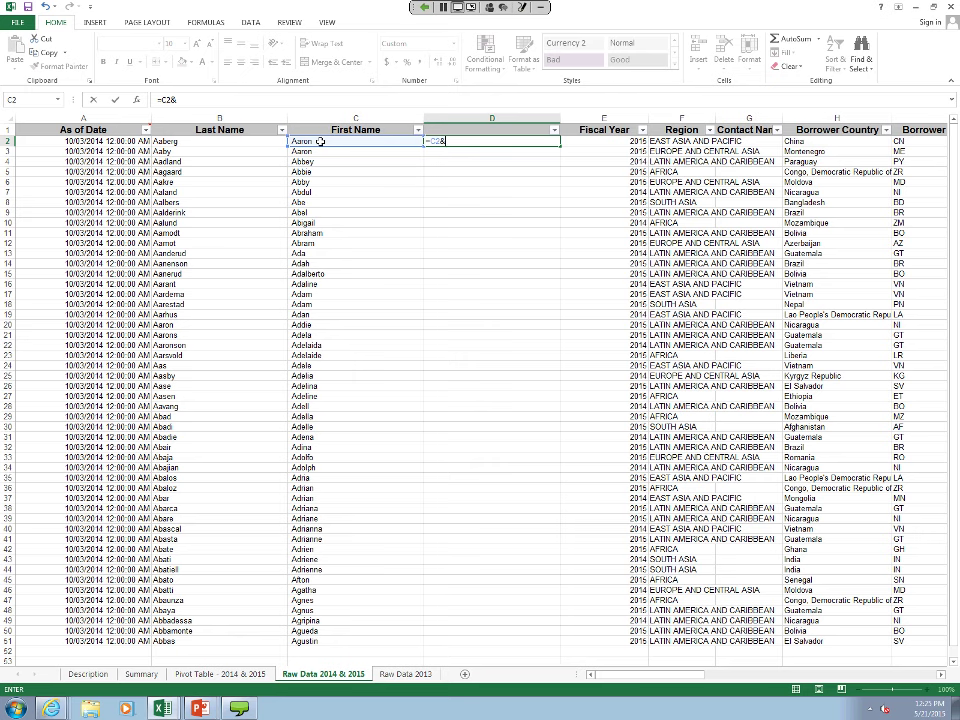
{"action": "type", "text": "\" \""}
{"action": "type", "text": "&"}
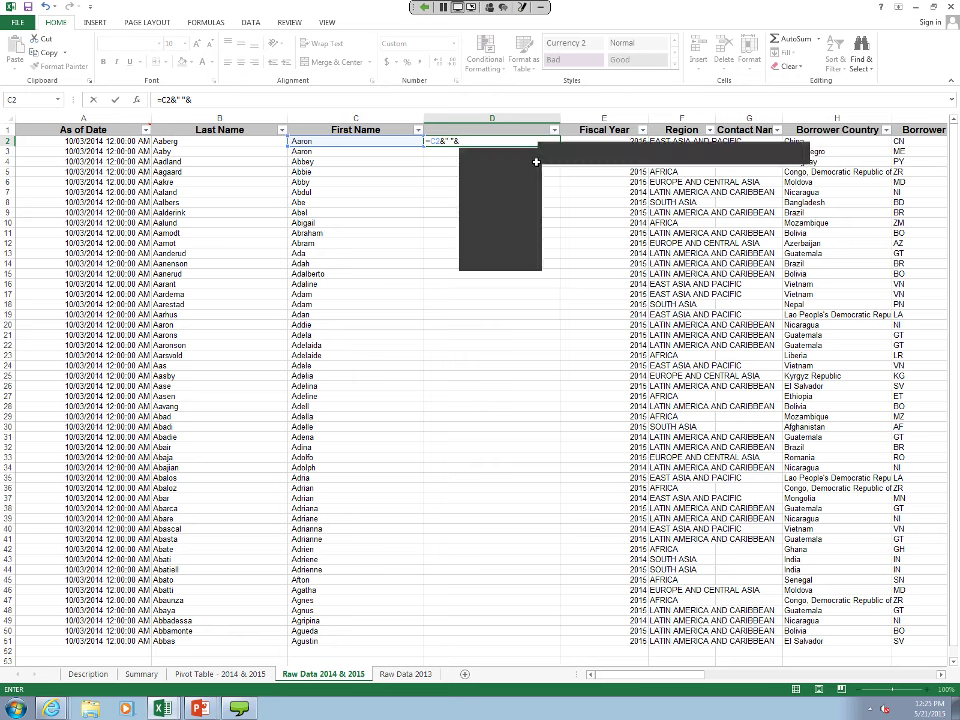
{"action": "type", "text": "left"}
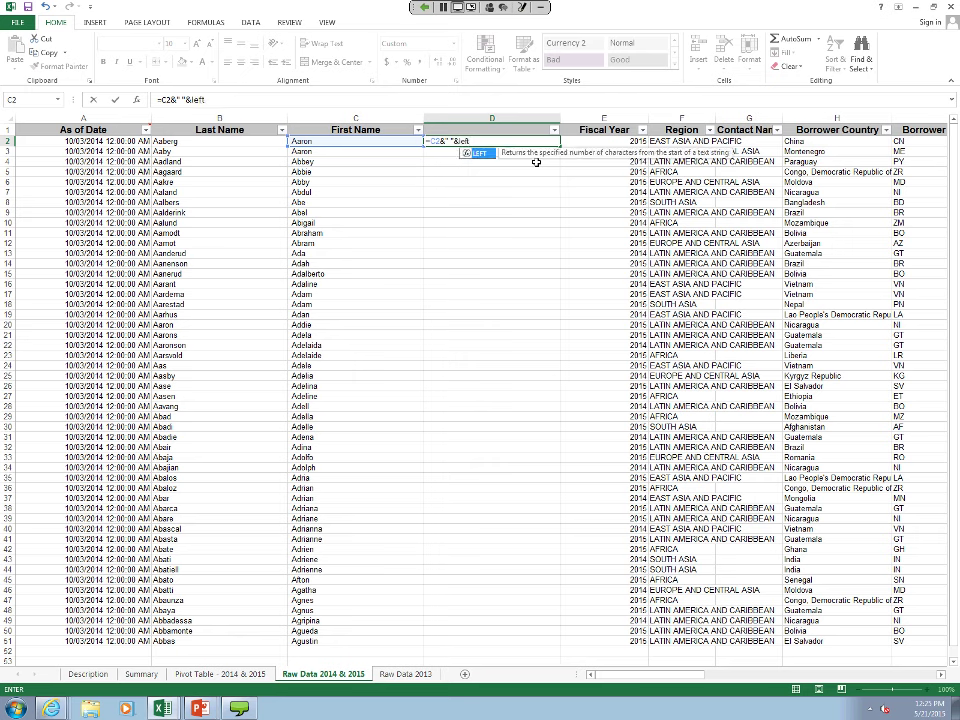
{"action": "type", "text": "("}
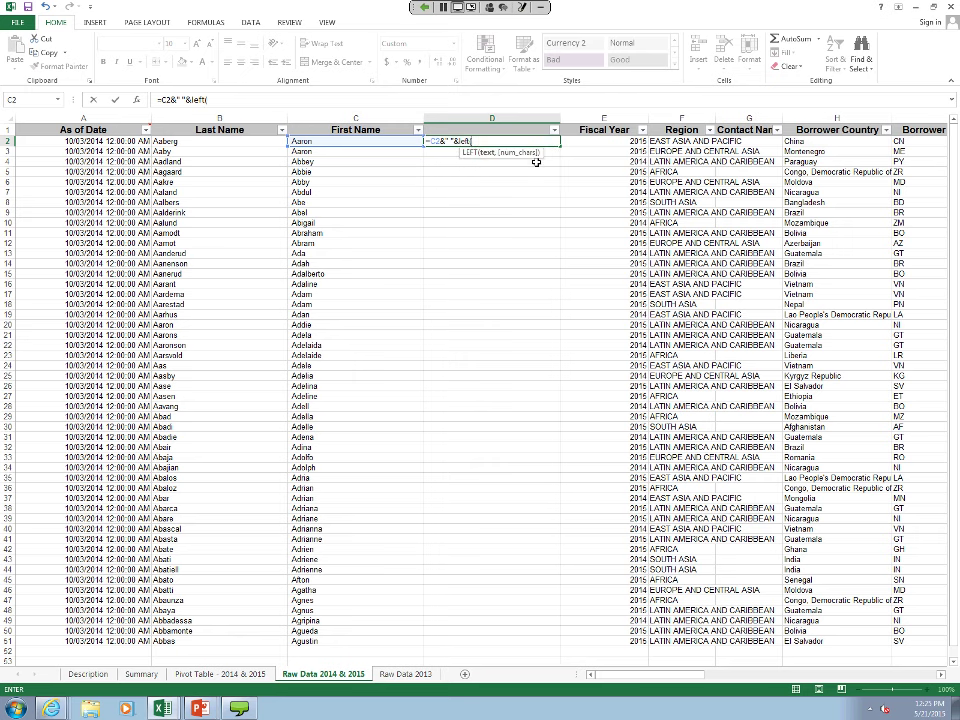
{"action": "left_click", "coordinate": [214, 141]}
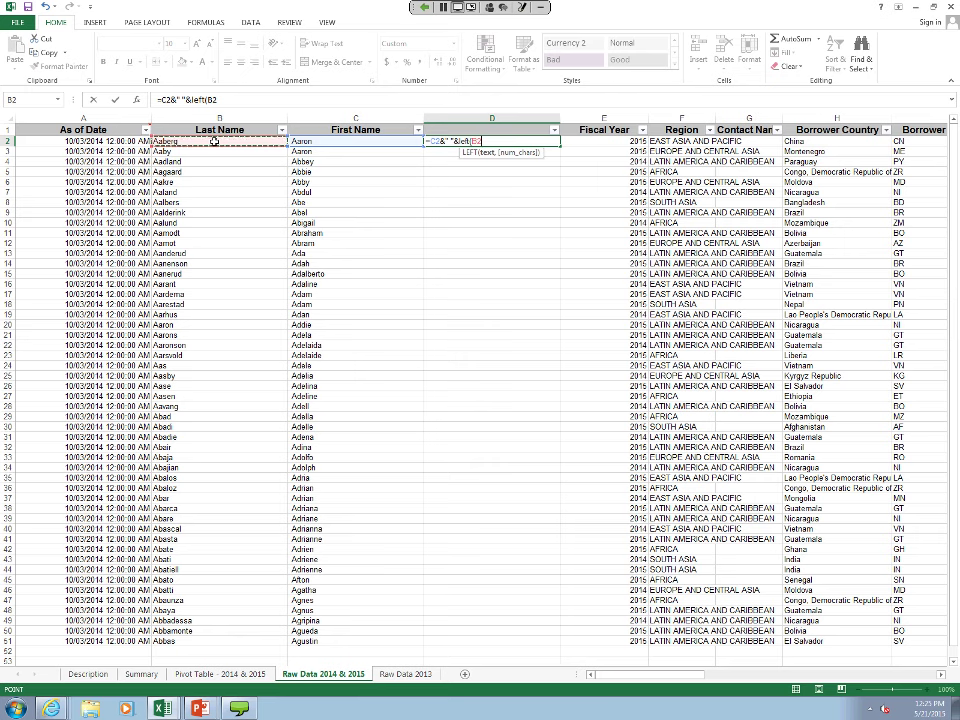
{"action": "type", "text": ","}
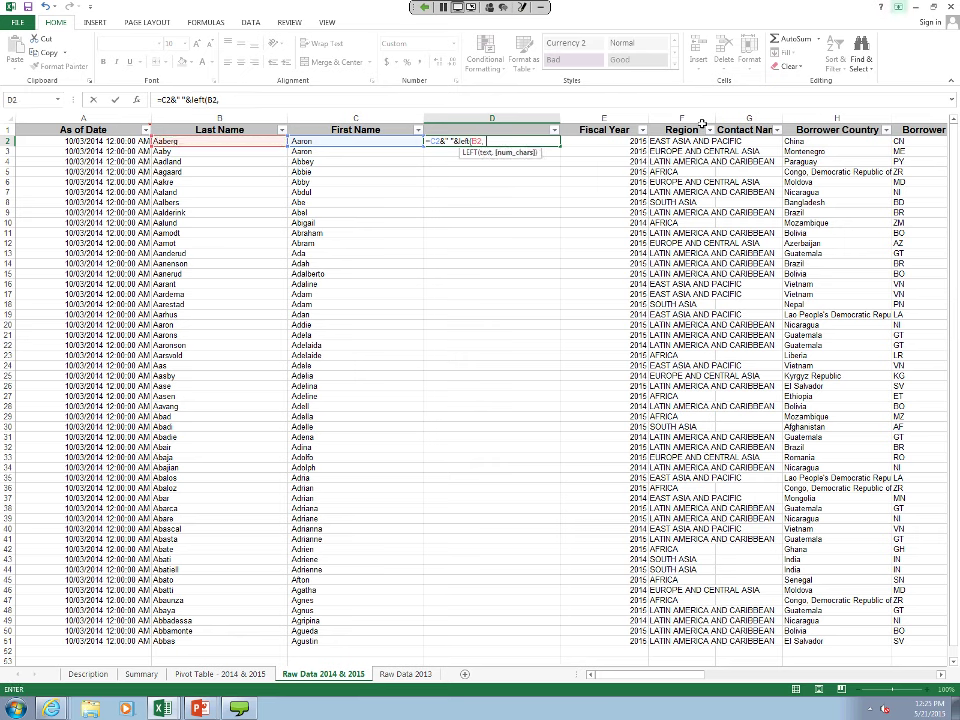
{"action": "type", "text": " 3)"}
Step: Enter the D2 name key and fill it down to D51, giving keys like 'Aaron Aab'
{"action": "key", "text": "Return"}
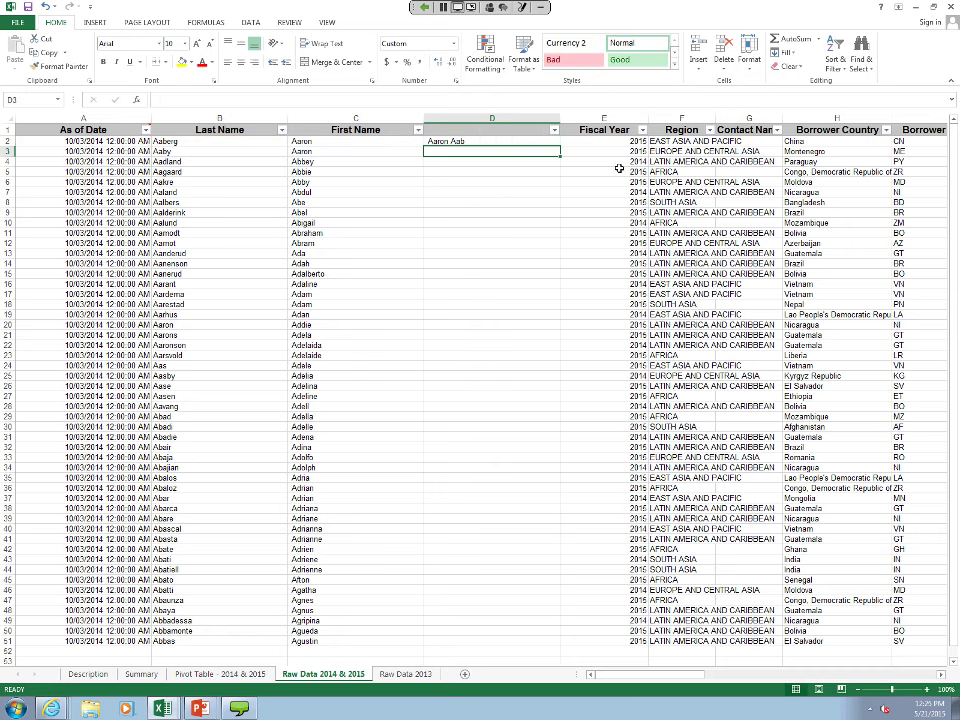
{"action": "left_click", "coordinate": [484, 143]}
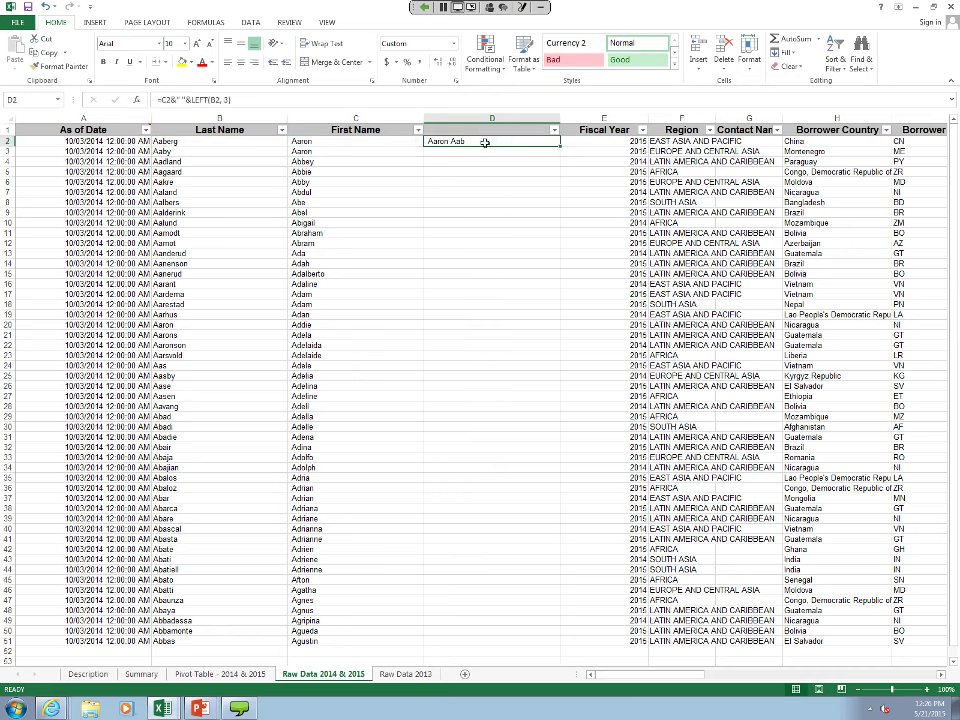
{"action": "double_click", "coordinate": [559, 147]}
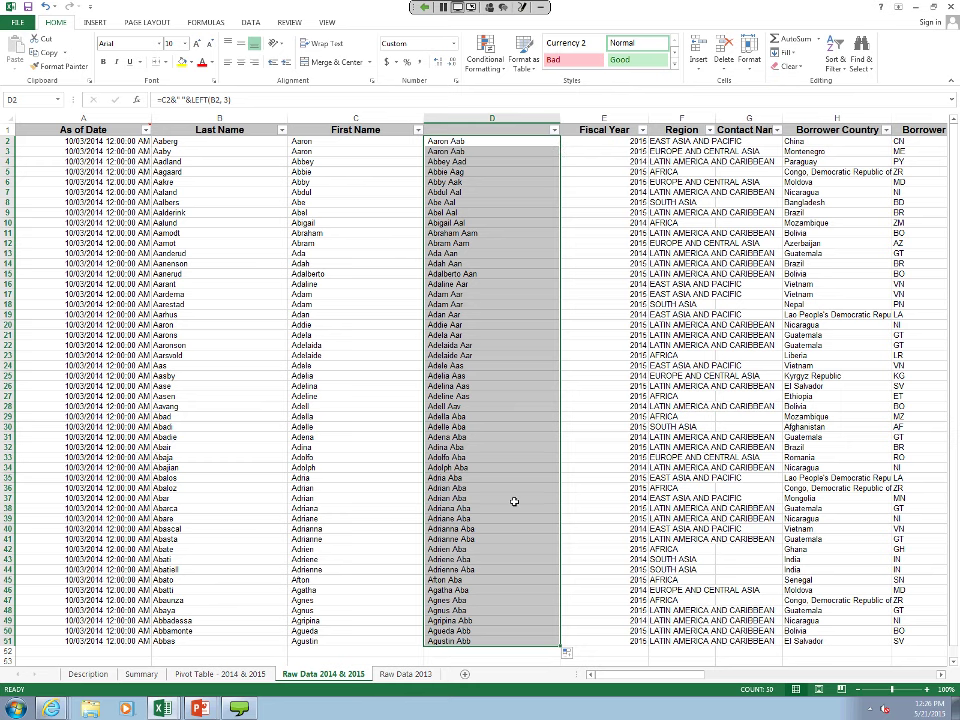
{"action": "left_click", "coordinate": [468, 143]}
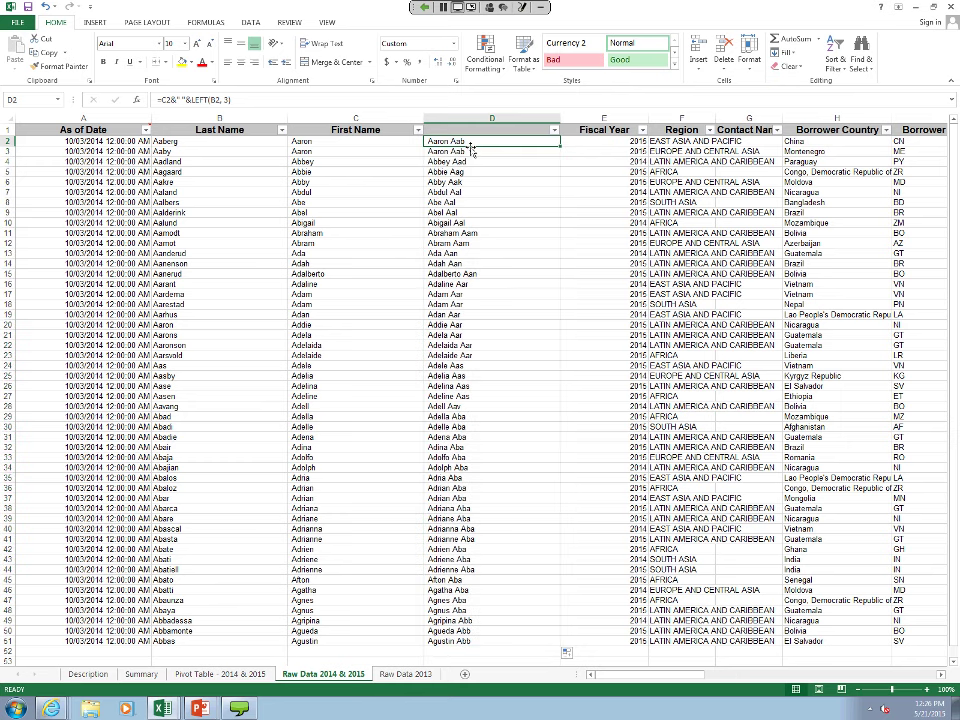
{"action": "left_click", "coordinate": [181, 100]}
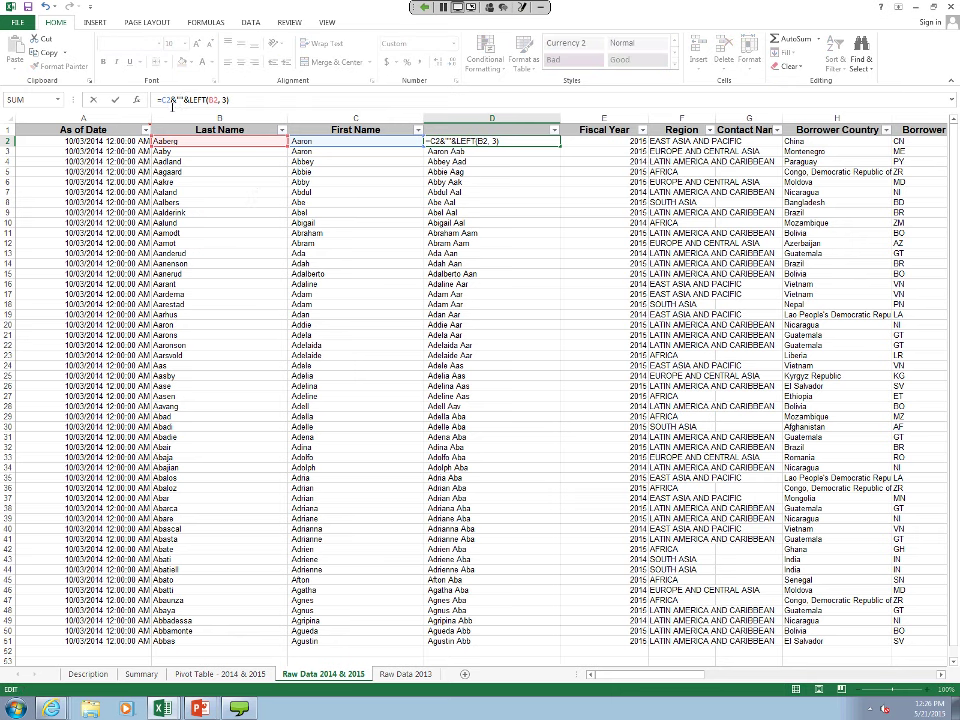
Step: Insert a comma after the first name in D2's formula so it reads 'Aaron, Aab'
{"action": "type", "text": ","}
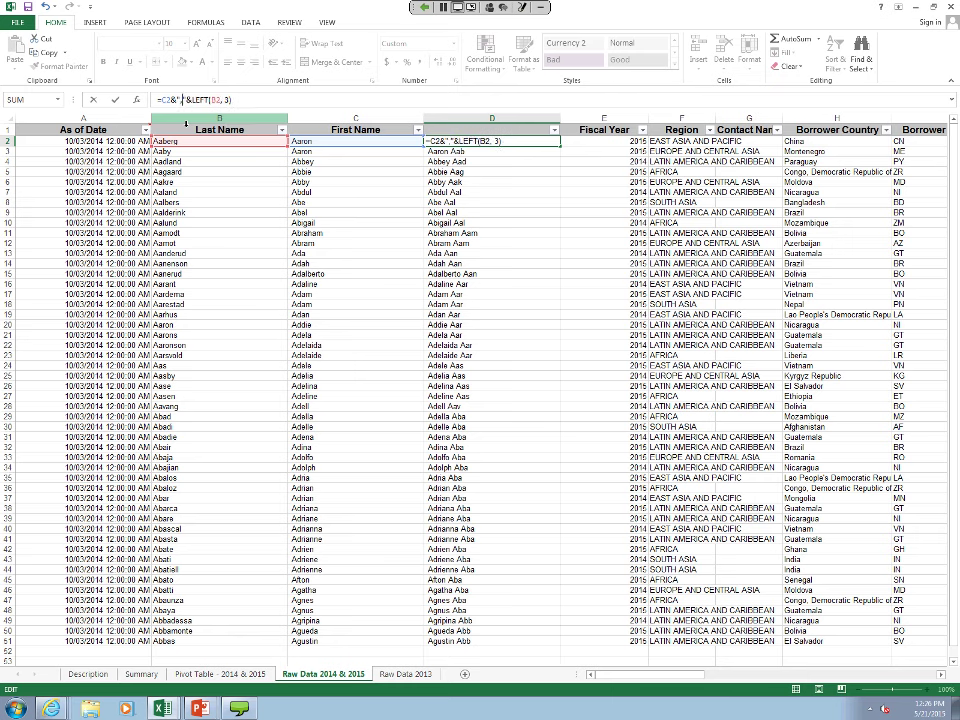
{"action": "key", "text": "Return"}
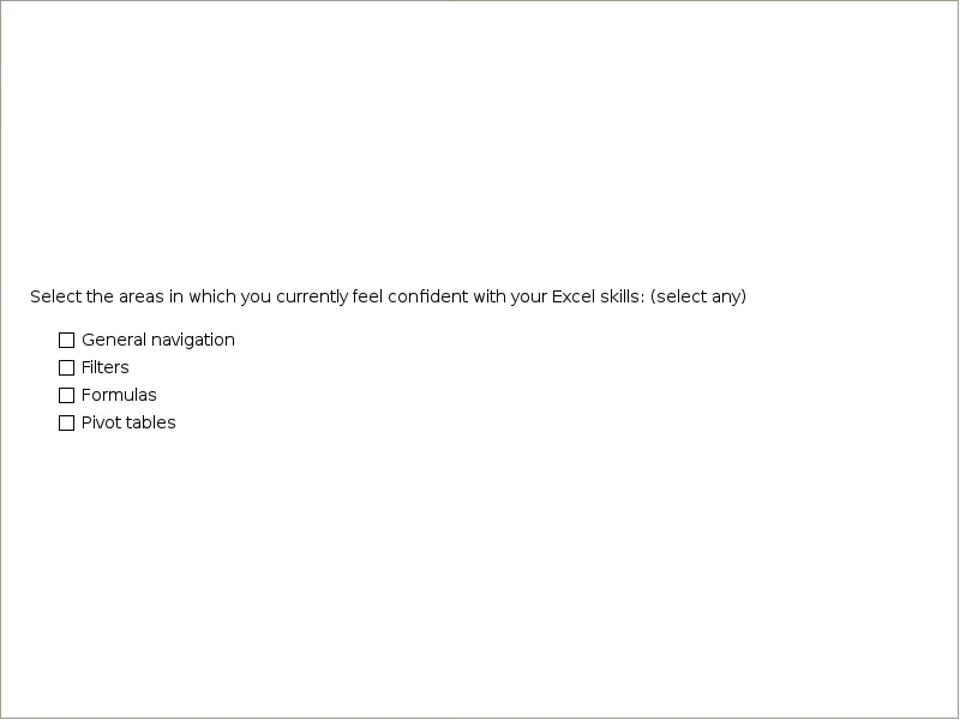
Step: Advance the poll to show the results chart for the Excel skill confidence question
{"action": "key", "text": "Right"}
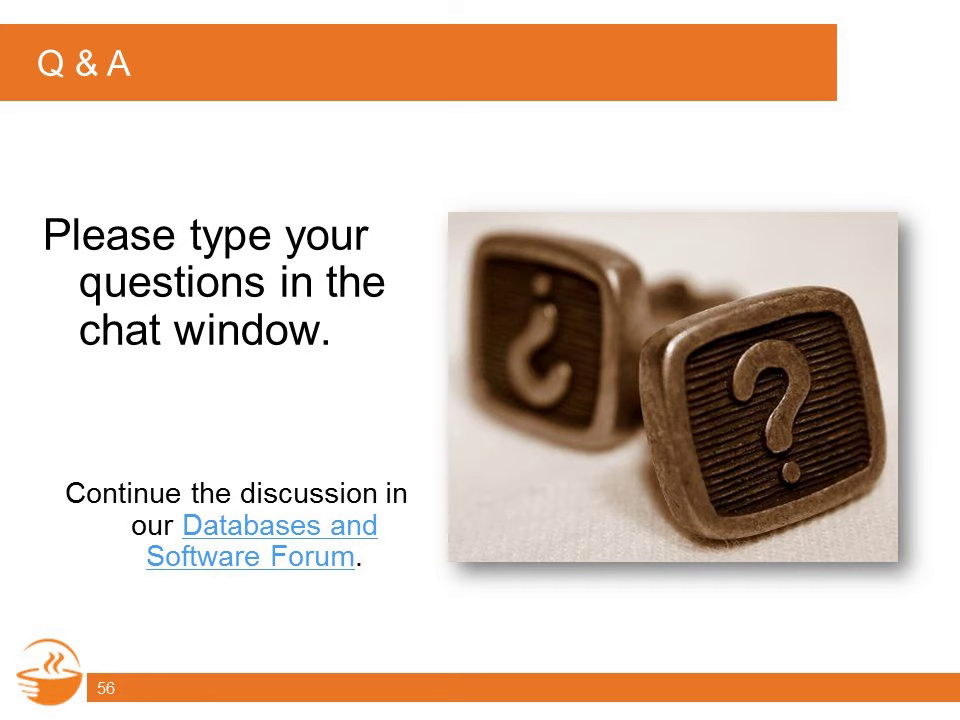
Step: Jump the slideshow to slide 44, Additional Resources, with its six Excel learning links
{"action": "type", "text": "44"}
{"action": "key", "text": "Return"}
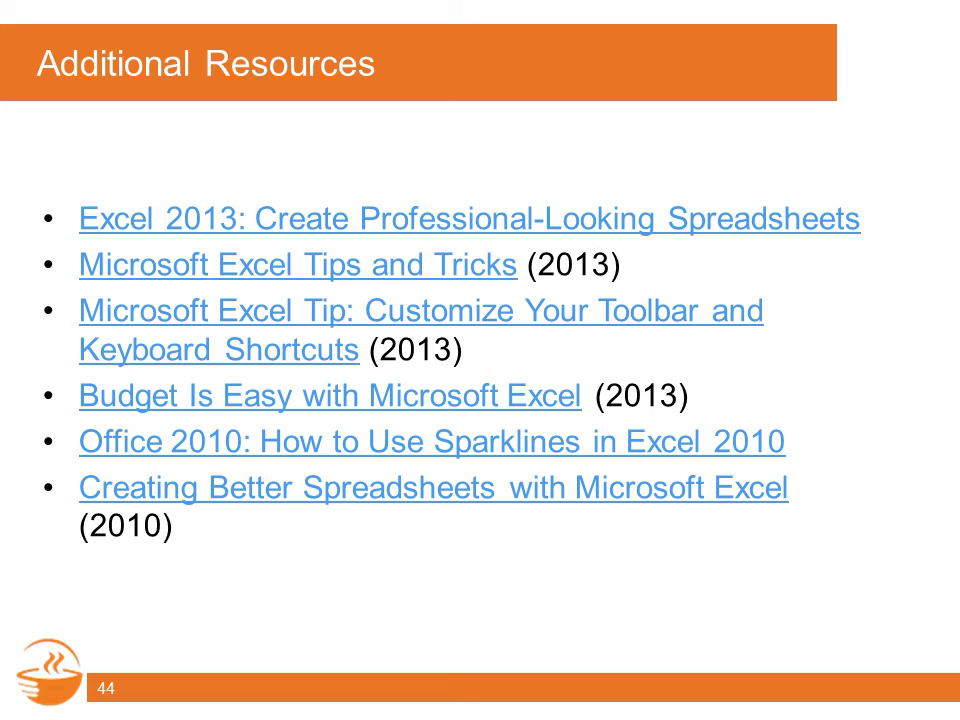
Step: Advance the slideshow one slide to slide 45, Learn and Share!
{"action": "key", "text": "Right"}
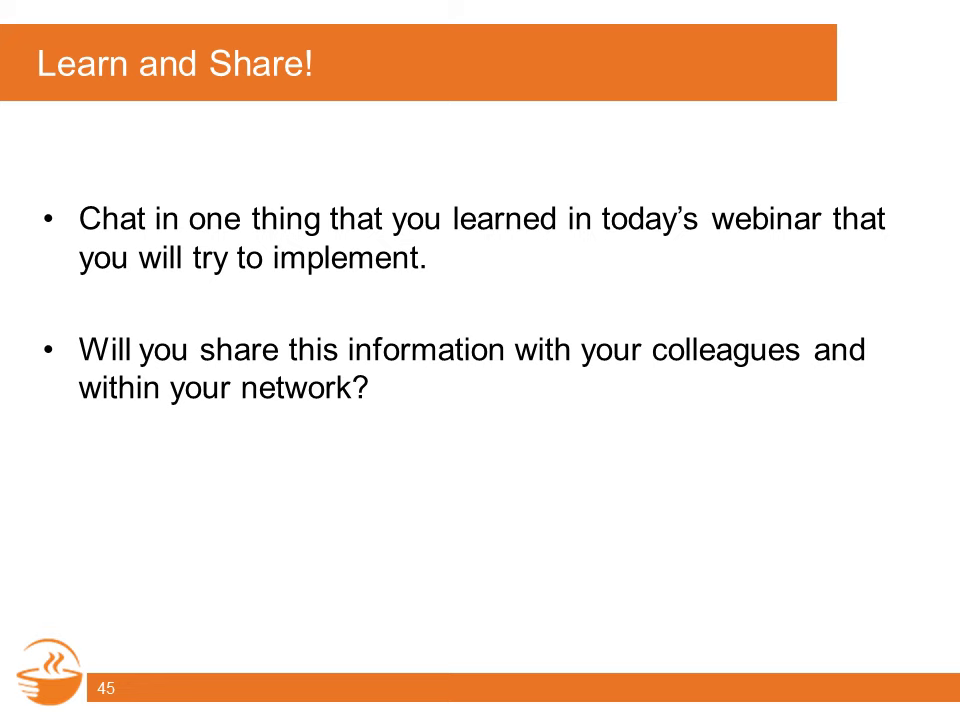
{"action": "key", "text": "Right"}
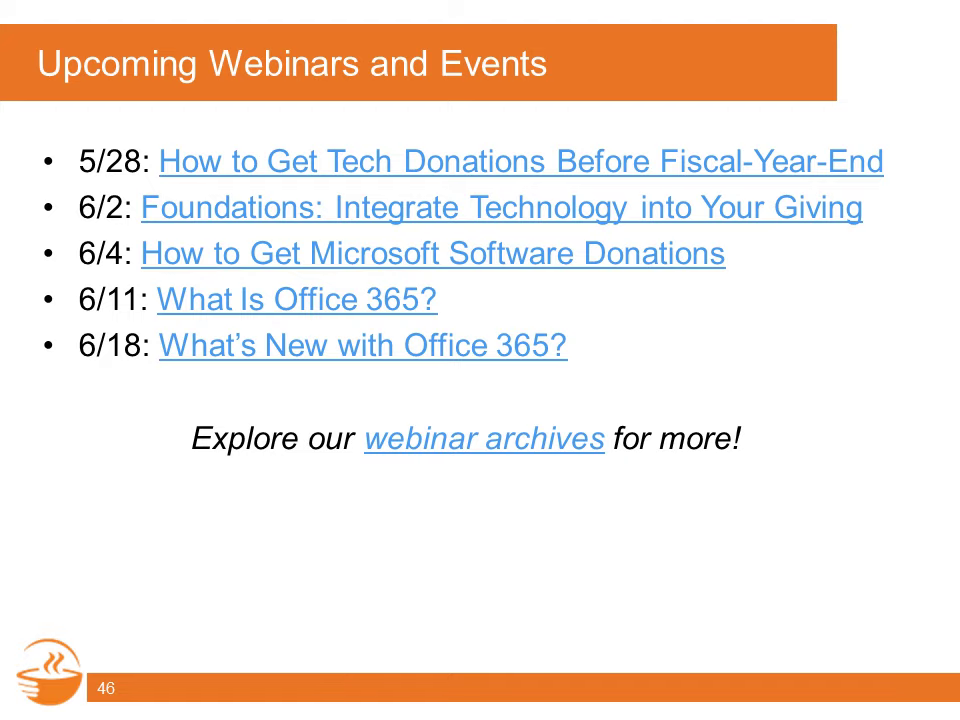
Step: Advance two slides, past Connect with Us!, to slide 48 crediting sponsor ReadyTalk
{"action": "key", "text": "Right"}
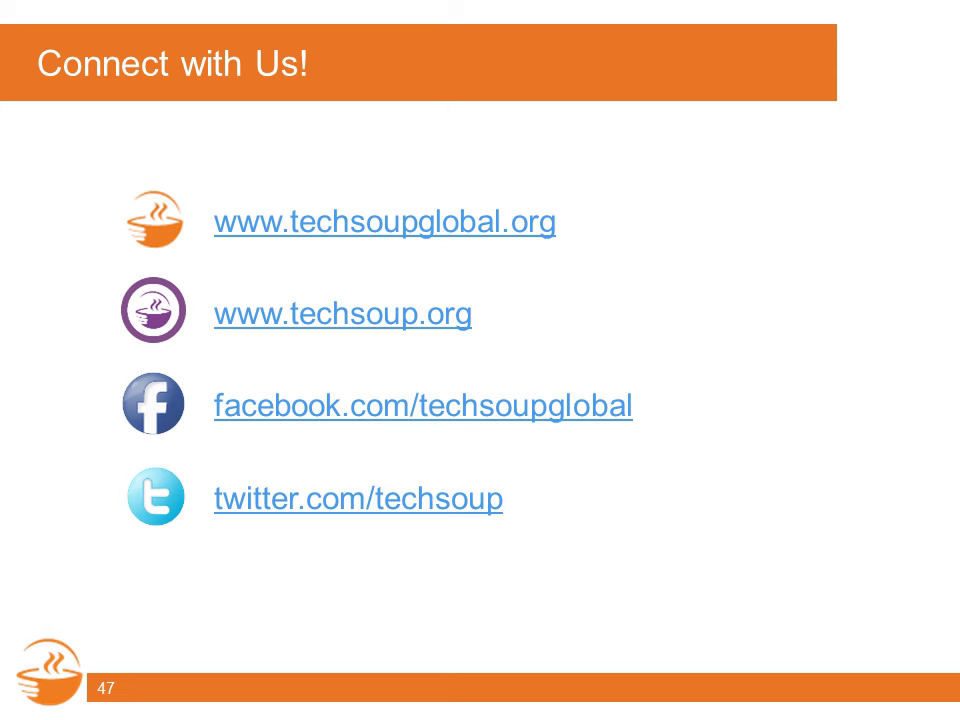
{"action": "key", "text": "Right"}
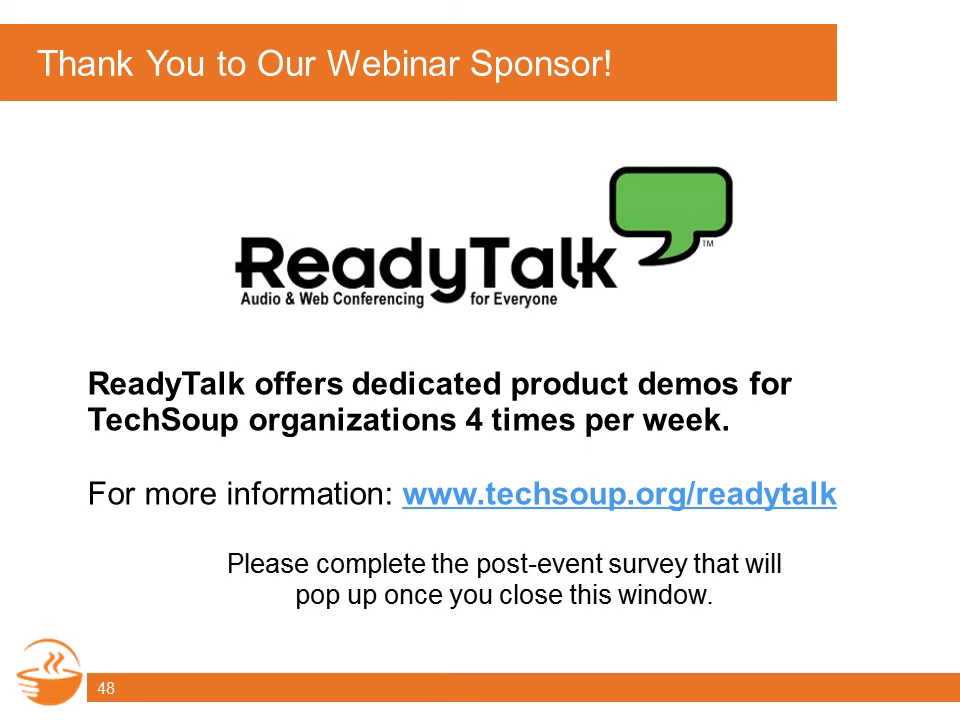